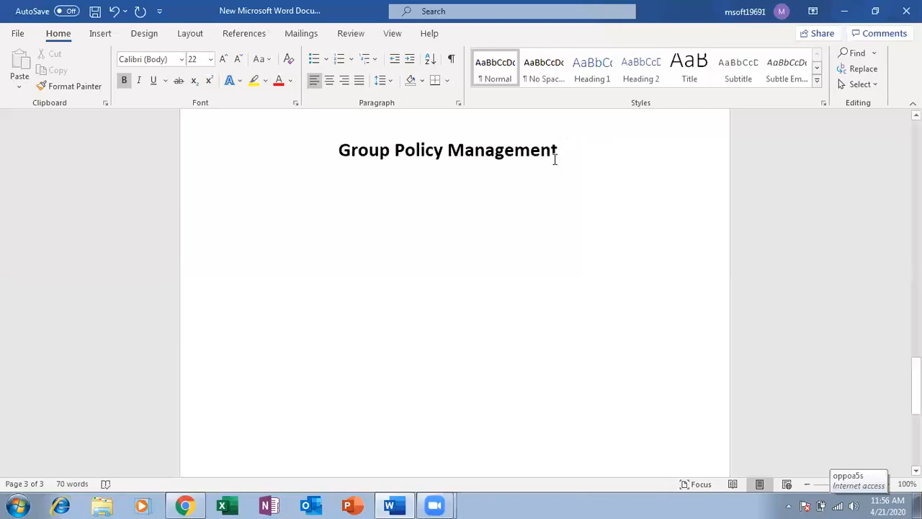
Step: Add two new lines below the Group Policy Management heading and type 'There Are'
{"action": "triple_click", "coordinate": [579, 142]}
{"action": "left_click", "coordinate": [573, 154]}
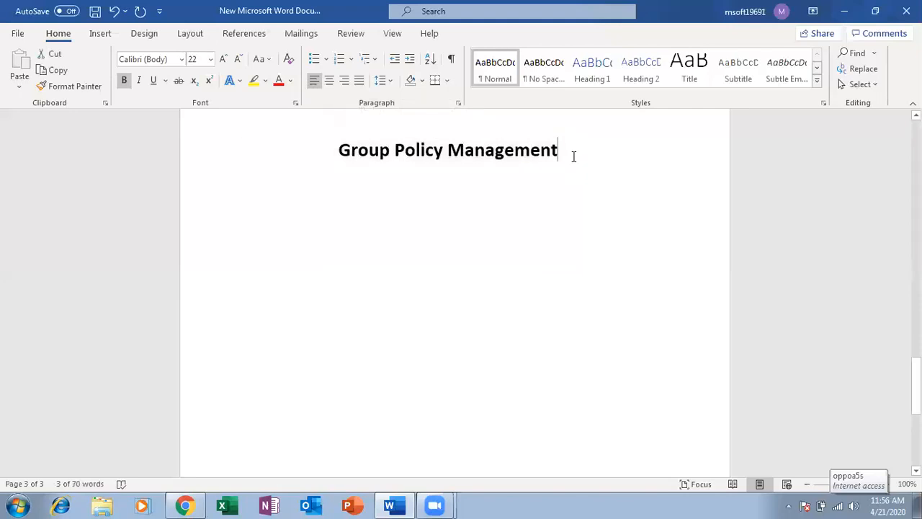
{"action": "key", "text": "Return"}
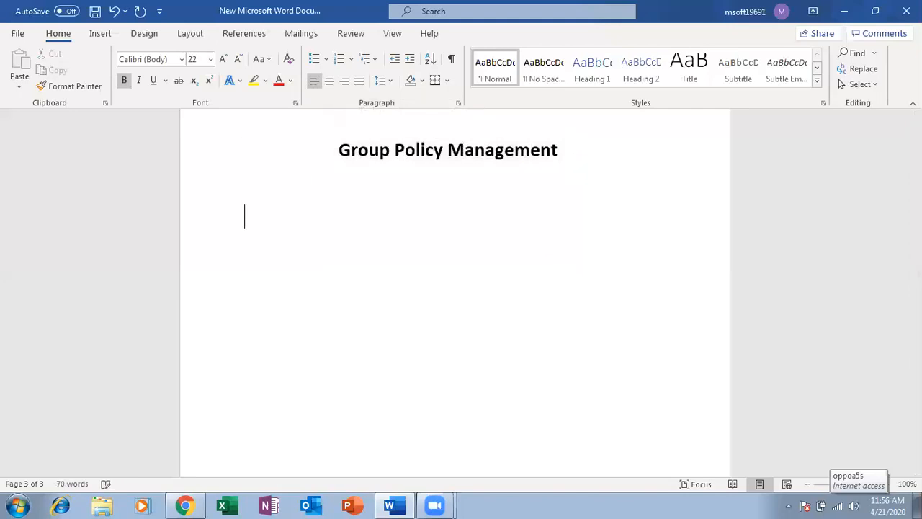
{"action": "key", "text": "Return"}
{"action": "type", "text": "There Are"}
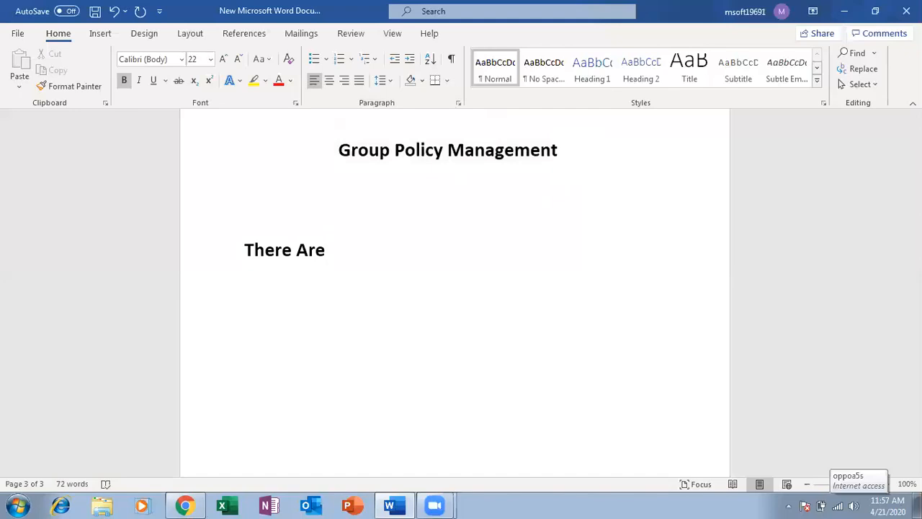
Step: On the blank line under the heading, type 'It is a security Perameter'
{"action": "key", "text": "Up"}
{"action": "key", "text": "Up"}
{"action": "key", "text": "Down"}
{"action": "key", "text": "Down"}
{"action": "key", "text": "Up"}
{"action": "key", "text": "Up"}
{"action": "key", "text": "Down"}
{"action": "type", "text": "It is a security "}
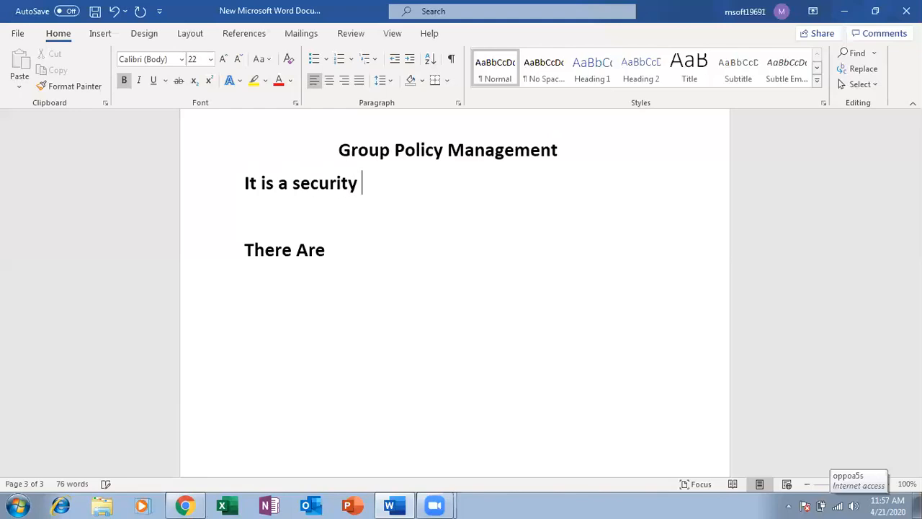
{"action": "type", "text": "Perameter"}
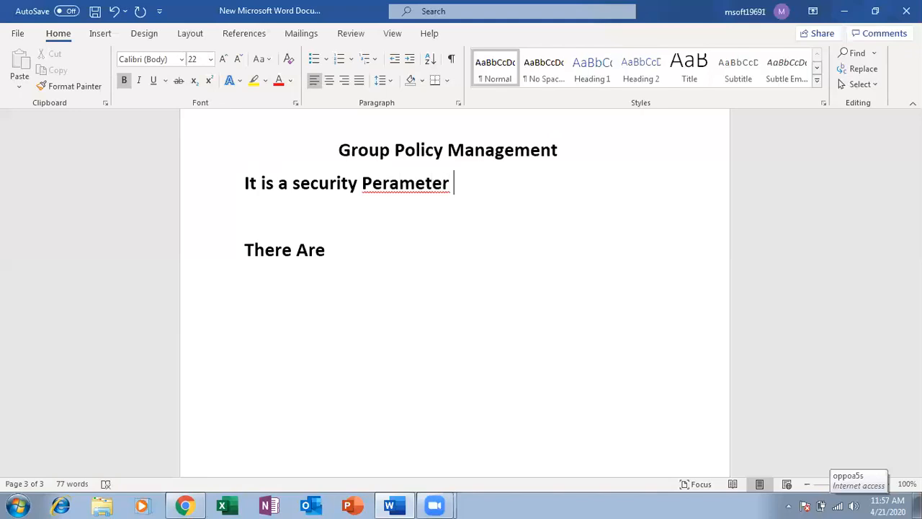
Step: Correct Perameter to Parameter and continue 'that use for to apply the policy or security on'
{"action": "right_click", "coordinate": [432, 184]}
{"action": "left_click", "coordinate": [494, 208]}
{"action": "type", "text": "that use for "}
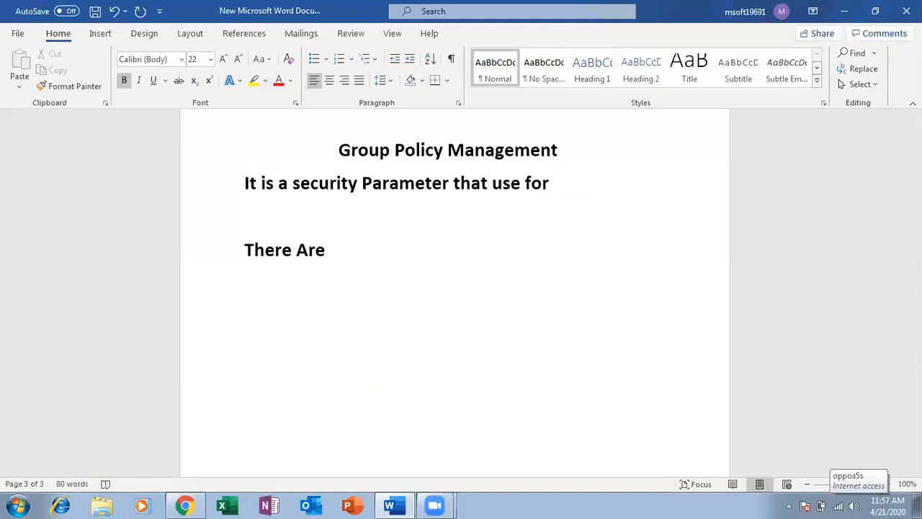
{"action": "type", "text": "to apply the"}
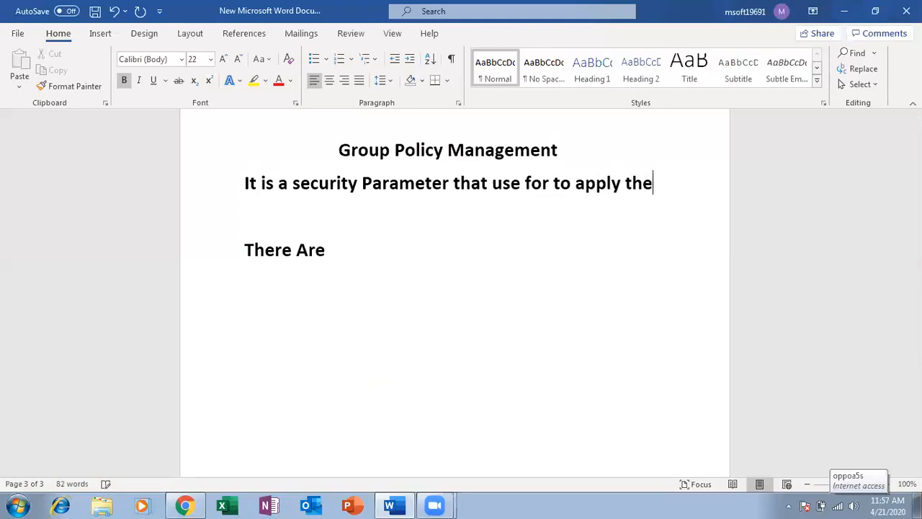
{"action": "type", "text": " c"}
{"action": "key", "text": "BackSpace"}
{"action": "type", "text": "poli"}
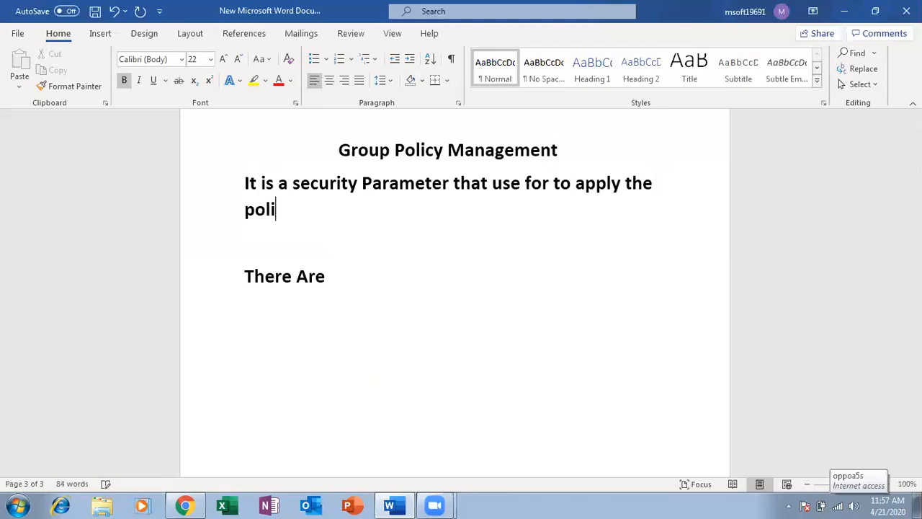
{"action": "type", "text": "cy or security "}
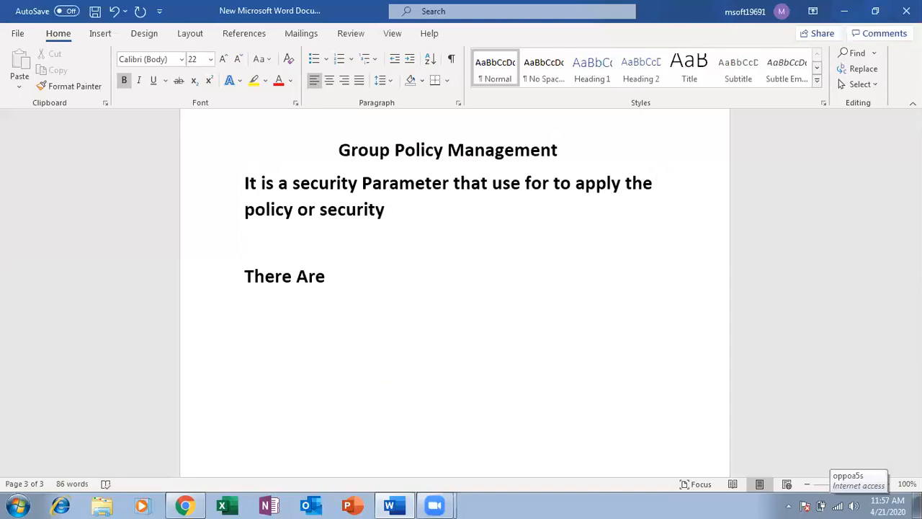
{"action": "type", "text": "on User"}
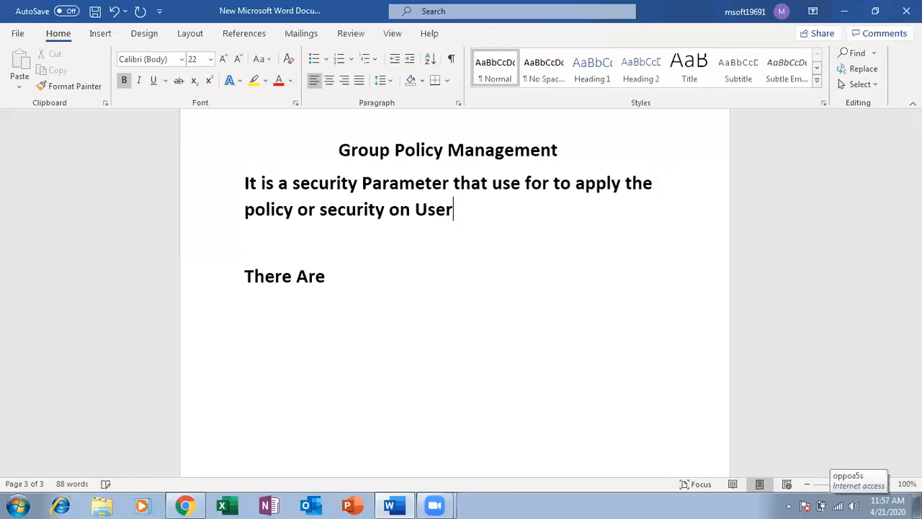
Step: End the sentence with 'Users and Computers..', fixing the typos along the way
{"action": "type", "text": "s and Computers"}
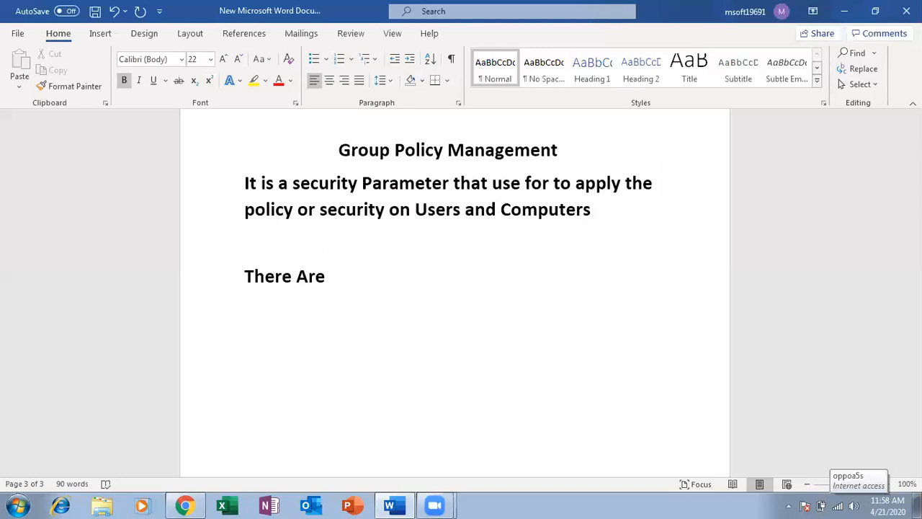
{"action": "type", "text": "is"}
{"action": "key", "text": "BackSpace"}
{"action": "type", "text": "n"}
{"action": "key", "text": "BackSpace"}
{"action": "key", "text": "BackSpace"}
{"action": "key", "text": "BackSpace"}
{"action": "key", "text": "BackSpace"}
{"action": "type", "text": ".."}
Step: Accept the 'Computers.' grammar suggestion and move to the empty line below
{"action": "right_click", "coordinate": [592, 210]}
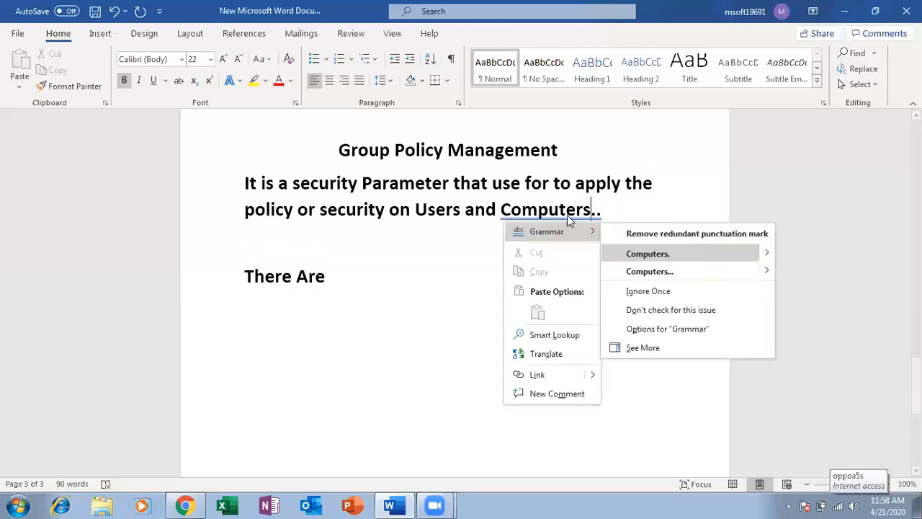
{"action": "left_click", "coordinate": [690, 251]}
{"action": "left_click", "coordinate": [552, 263]}
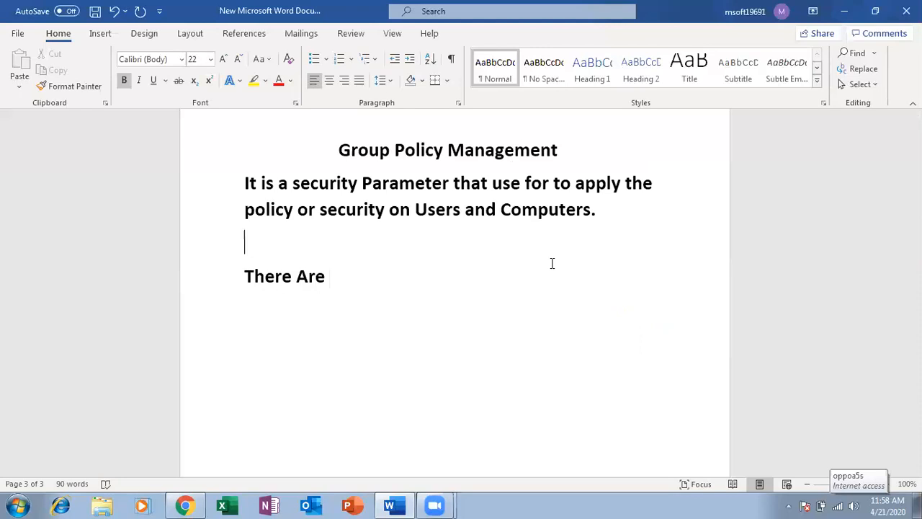
Step: Rewrite the 'There Are' line as 'There are two types of Policy management:-' and start a new line
{"action": "key", "text": "Down"}
{"action": "key", "text": "Right"}
{"action": "key", "text": "Right"}
{"action": "key", "text": "Right"}
{"action": "key", "text": "Right"}
{"action": "key", "text": "Right"}
{"action": "key", "text": "Right"}
{"action": "key", "text": "Right"}
{"action": "key", "text": "Right"}
{"action": "key", "text": "Right"}
{"action": "key", "text": "BackSpace"}
{"action": "key", "text": "BackSpace"}
{"action": "key", "text": "BackSpace"}
{"action": "type", "text": "are two"}
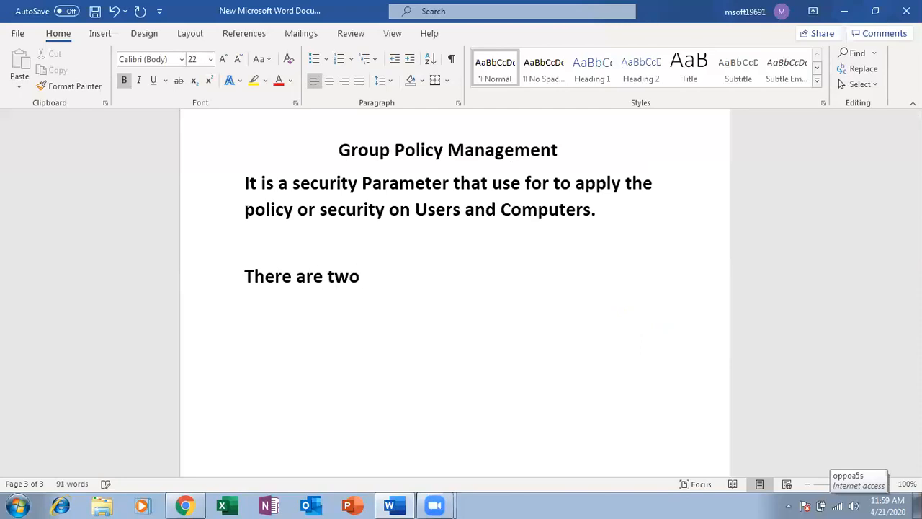
{"action": "type", "text": " types of"}
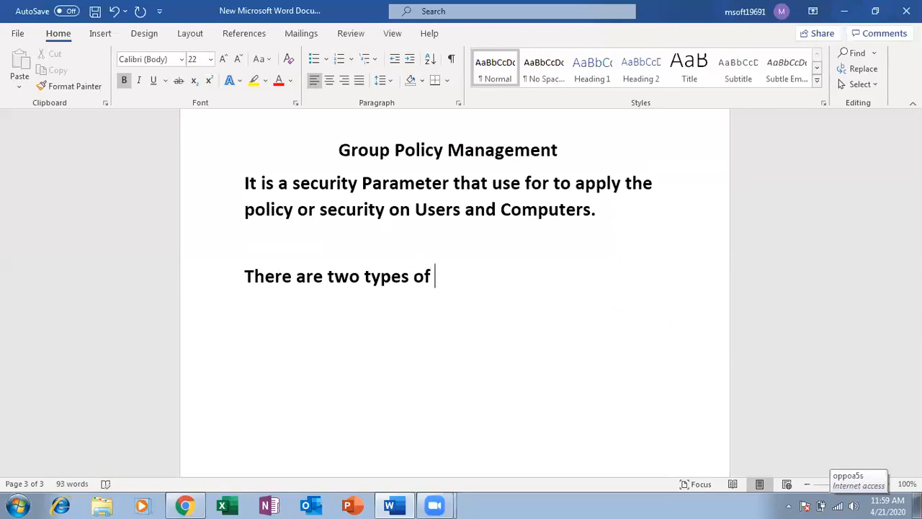
{"action": "type", "text": " Group "}
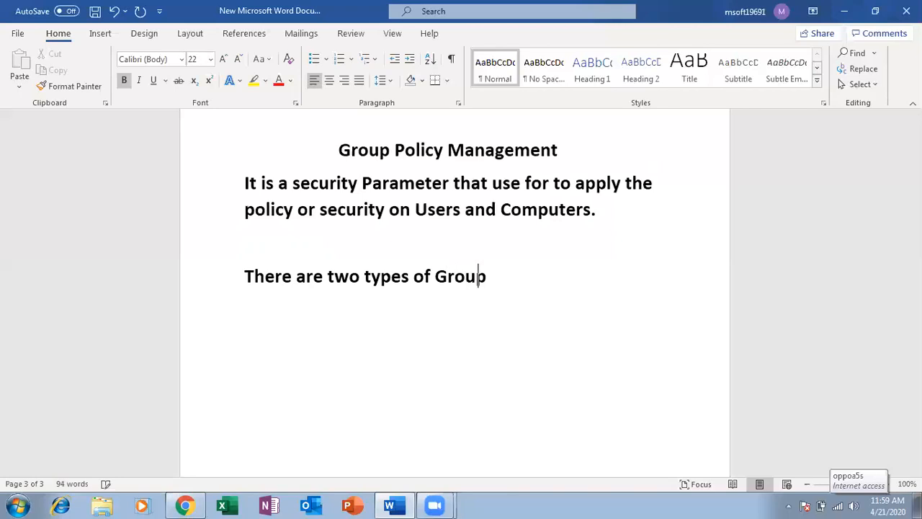
{"action": "type", "text": "pol"}
{"action": "key", "text": "BackSpace"}
{"action": "key", "text": "BackSpace"}
{"action": "key", "text": "BackSpace"}
{"action": "key", "text": "BackSpace"}
{"action": "key", "text": "BackSpace"}
{"action": "key", "text": "BackSpace"}
{"action": "key", "text": "BackSpace"}
{"action": "key", "text": "BackSpace"}
{"action": "key", "text": "BackSpace"}
{"action": "type", "text": "P"}
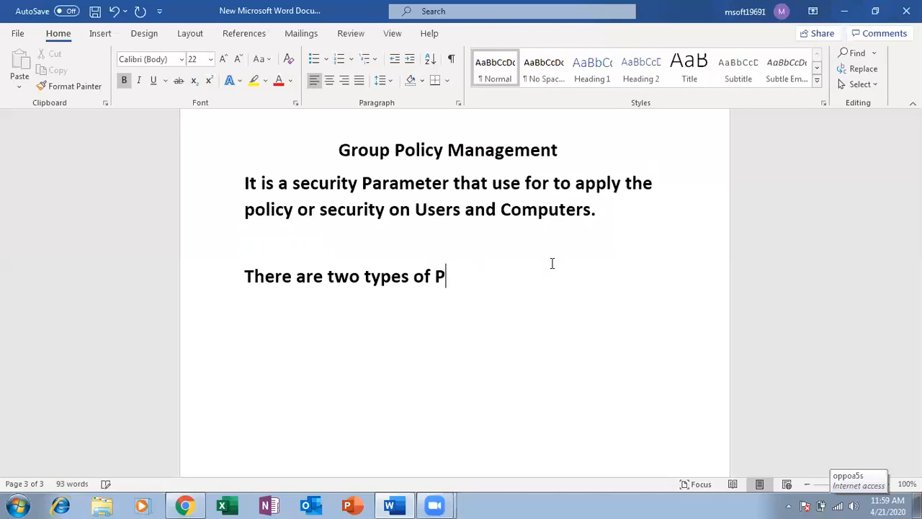
{"action": "type", "text": "olicy me"}
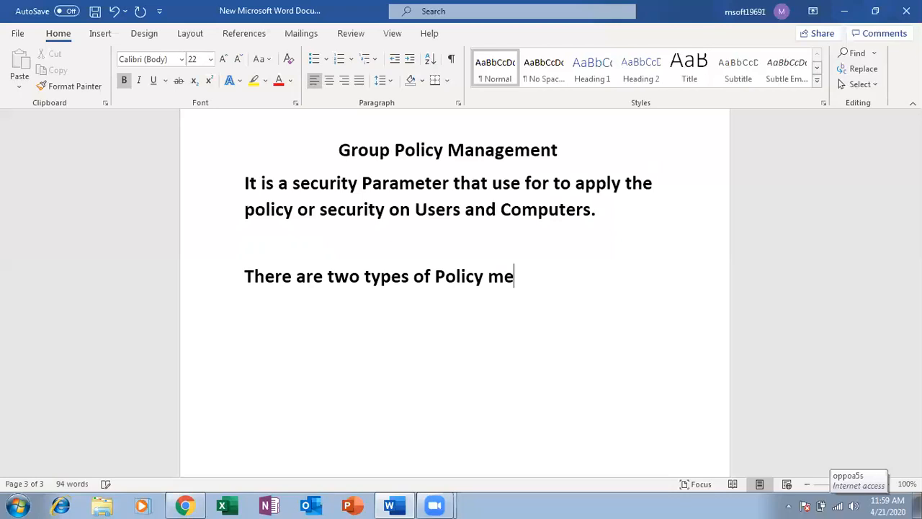
{"action": "type", "text": "nagement"}
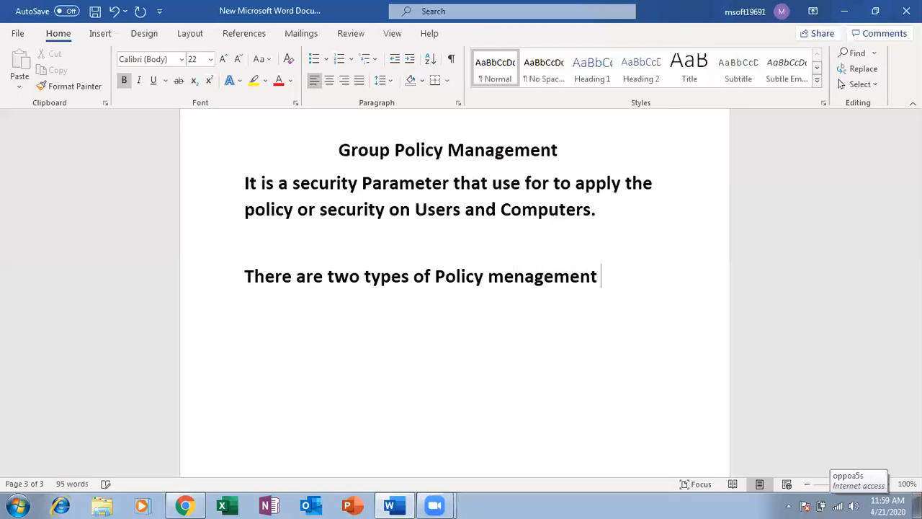
{"action": "key", "text": "BackSpace"}
{"action": "type", "text": ":-"}
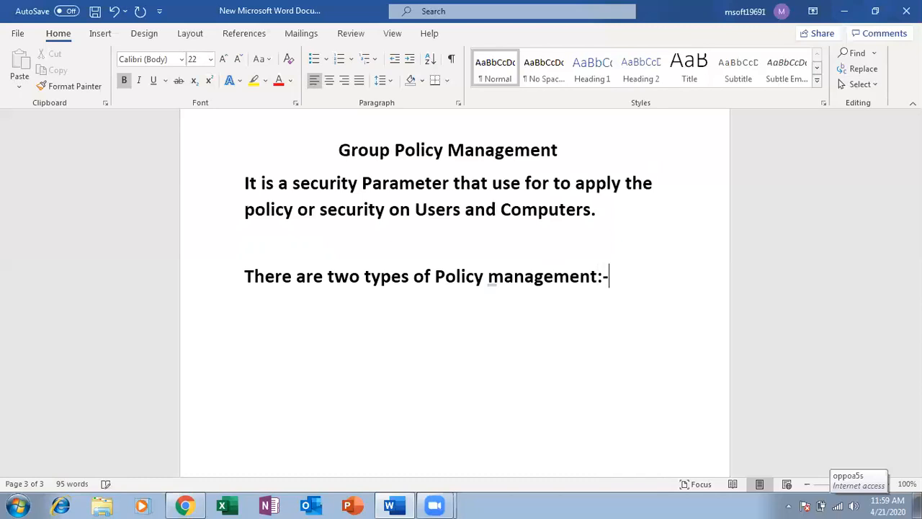
{"action": "key", "text": "Return"}
{"action": "key", "text": "Return"}
Step: Type the items '1> Local Group Policy' and '2> Domain Group Policy', then end the list
{"action": "type", "text": "1>"}
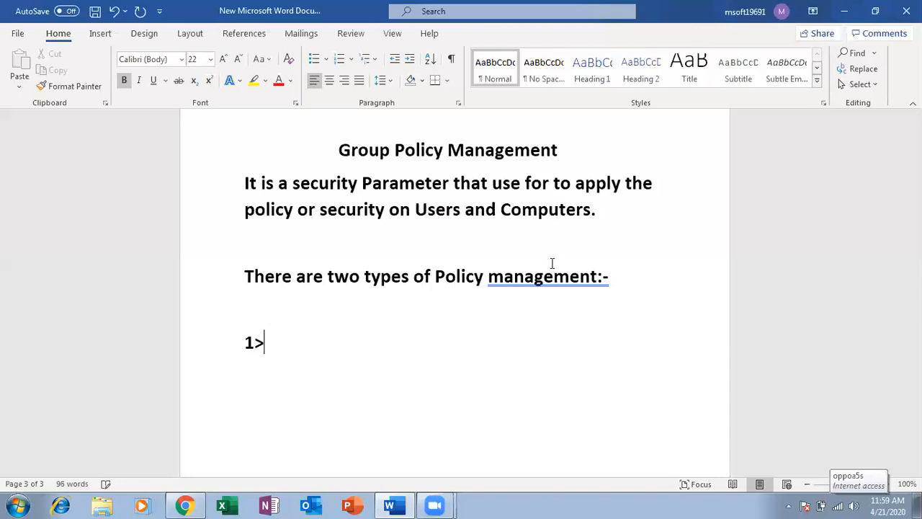
{"action": "key", "text": "BackSpace"}
{"action": "key", "text": "BackSpace"}
{"action": "key", "text": "BackSpace"}
{"action": "type", "text": "1> "}
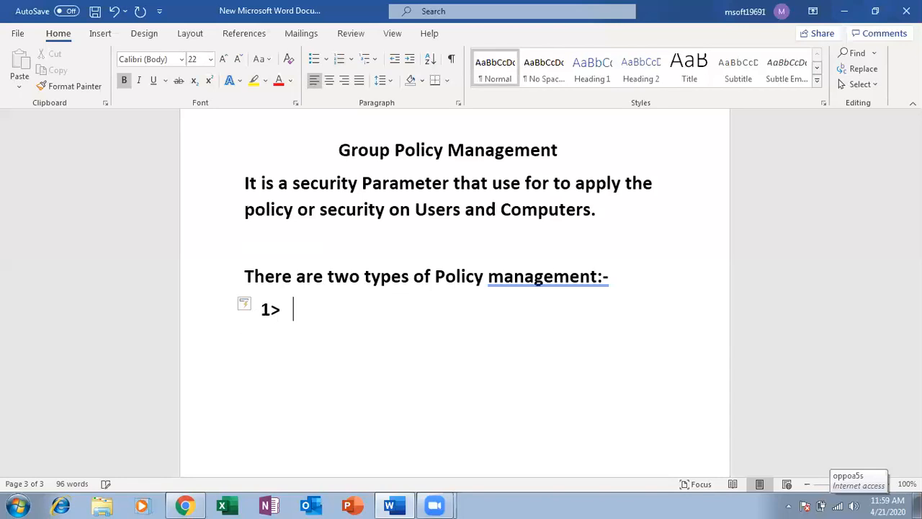
{"action": "type", "text": "Local"}
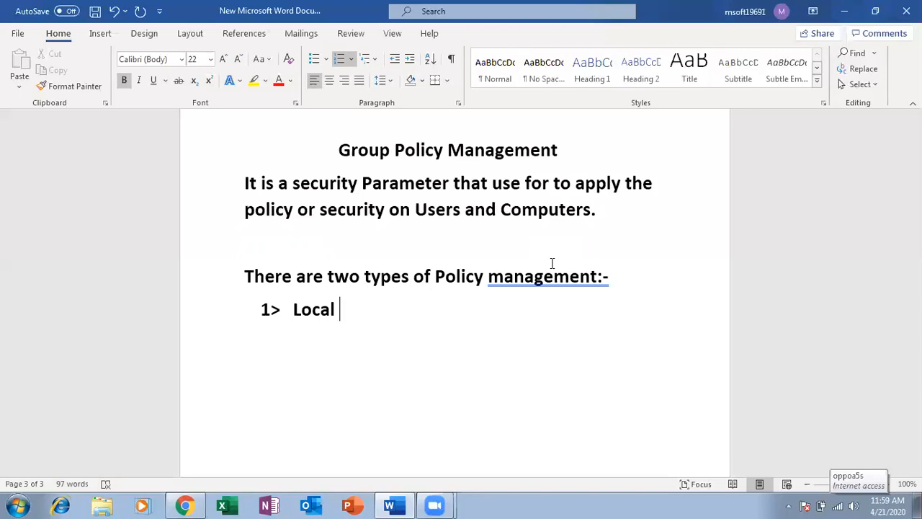
{"action": "type", "text": "Group "}
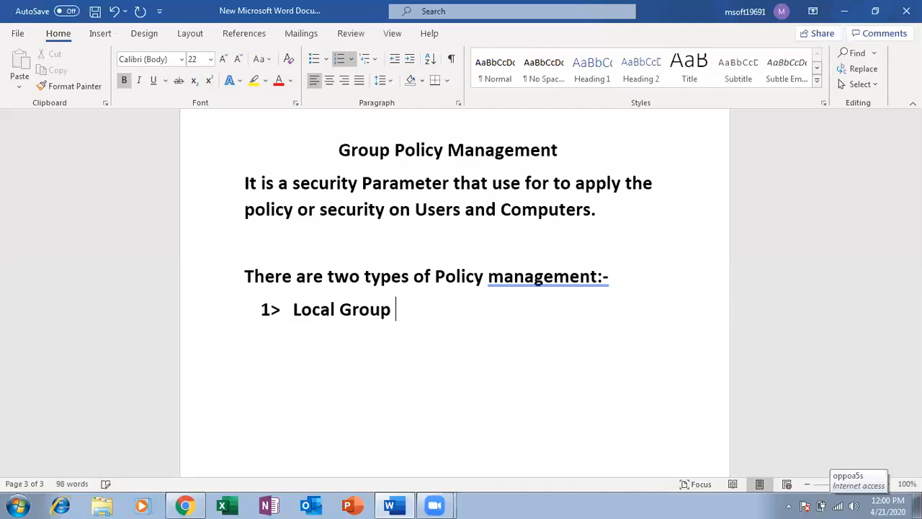
{"action": "type", "text": "Policy"}
{"action": "key", "text": "Return"}
{"action": "type", "text": "2>"}
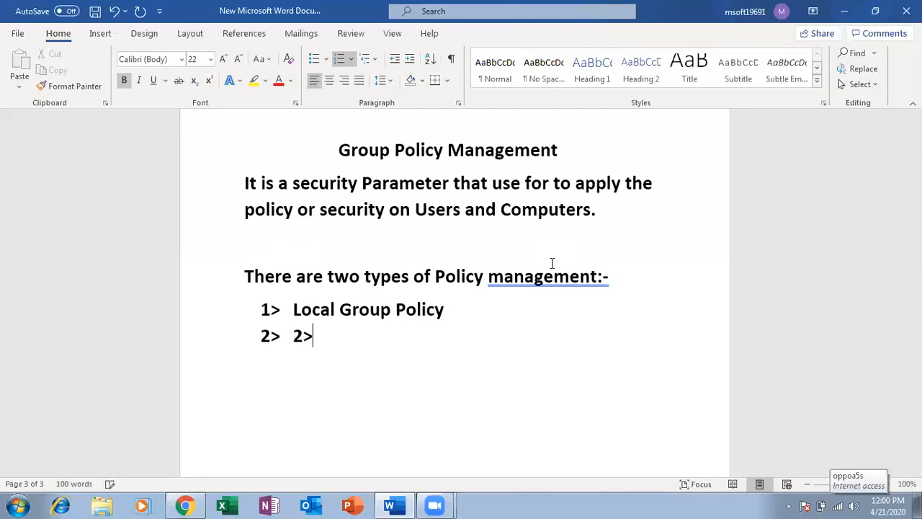
{"action": "key", "text": "BackSpace"}
{"action": "key", "text": "BackSpace"}
{"action": "type", "text": "Domai"}
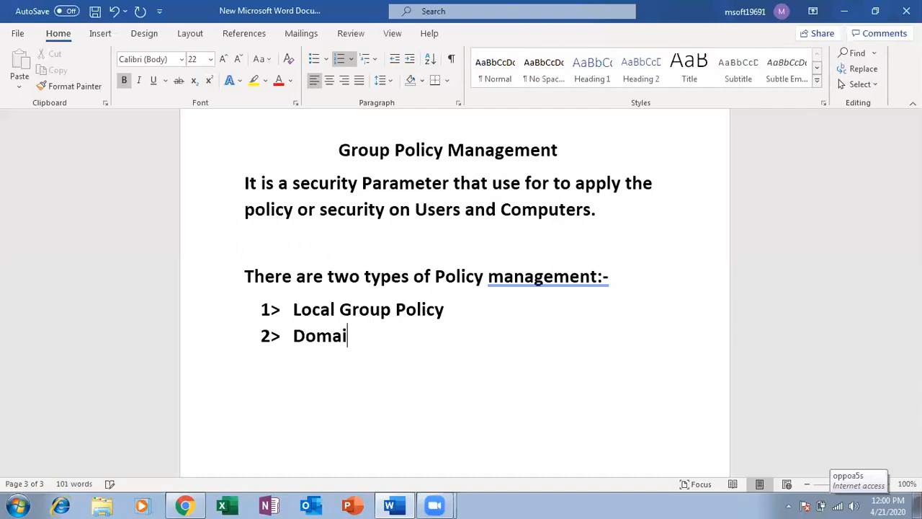
{"action": "type", "text": "n Group"}
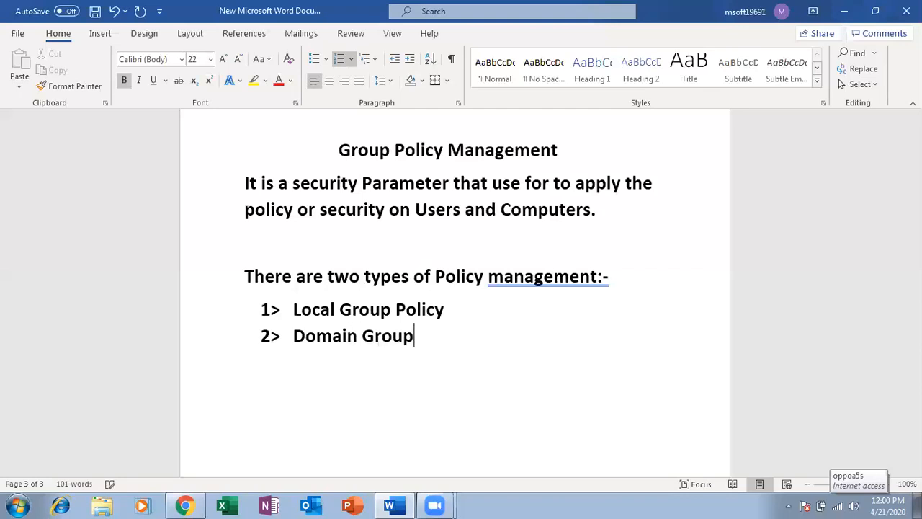
{"action": "type", "text": " Policy"}
{"action": "key", "text": "Return"}
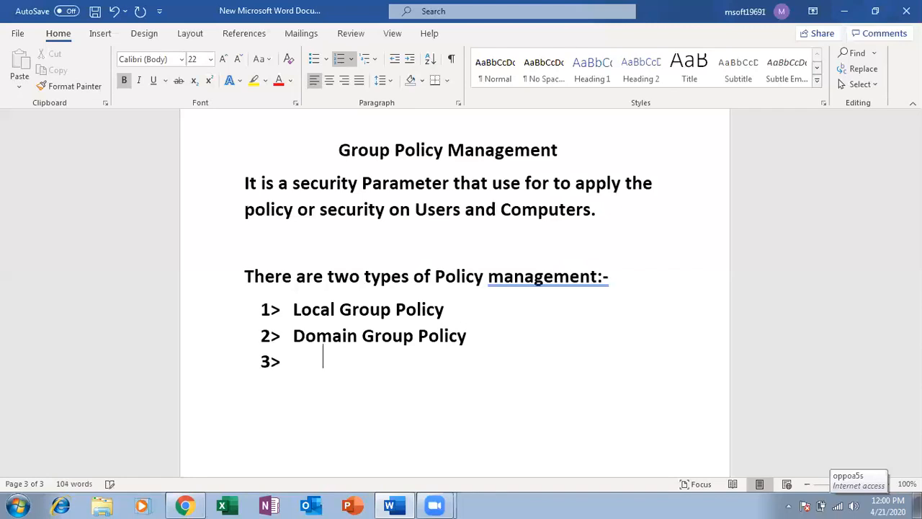
{"action": "key", "text": "BackSpace"}
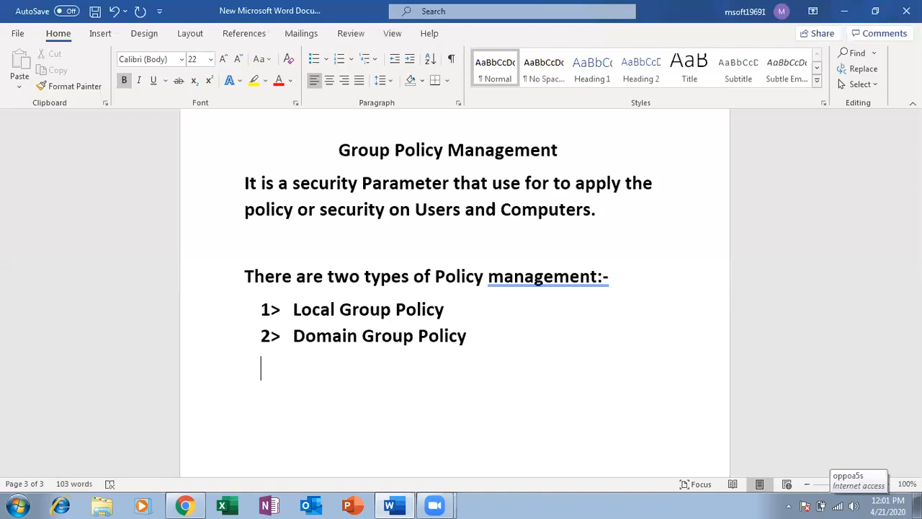
Step: Search the Start menu for 'admini' and open the Administrative Tools folder
{"action": "left_click", "coordinate": [16, 506]}
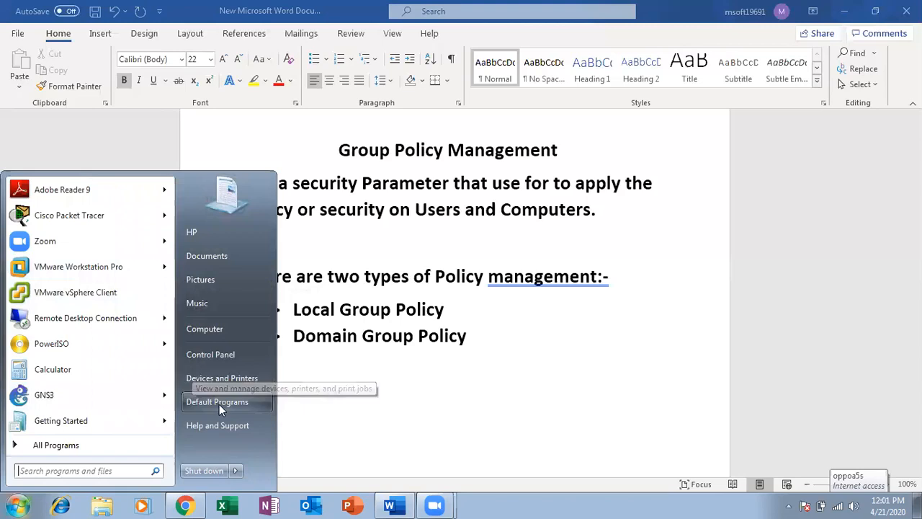
{"action": "left_click", "coordinate": [71, 449]}
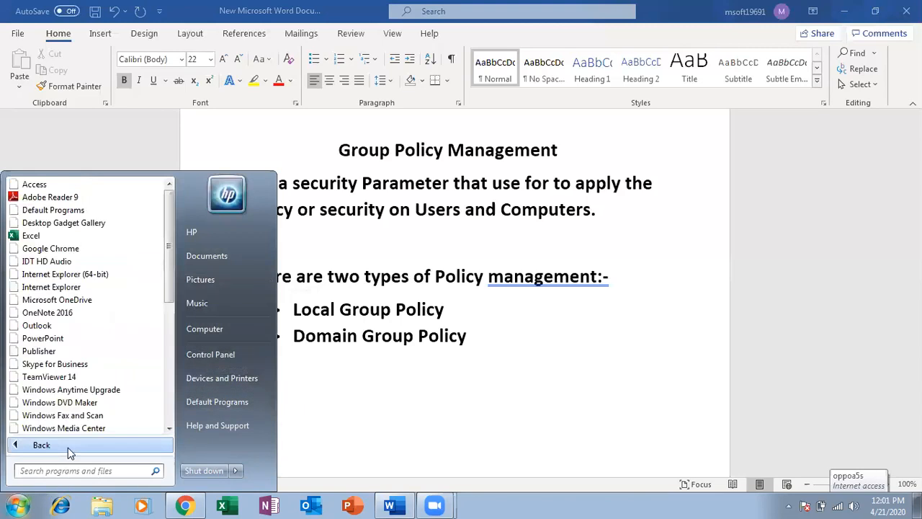
{"action": "left_click_drag", "start_coordinate": [172, 290], "coordinate": [172, 411]}
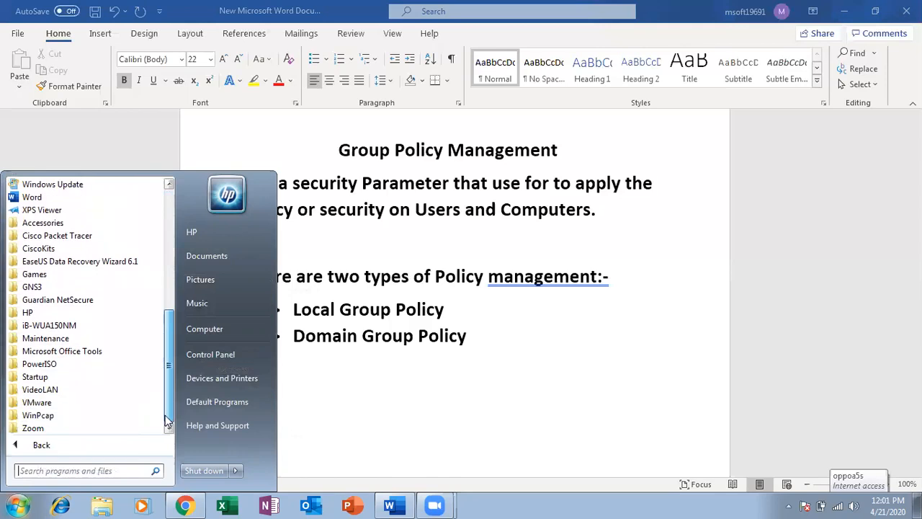
{"action": "left_click", "coordinate": [80, 471]}
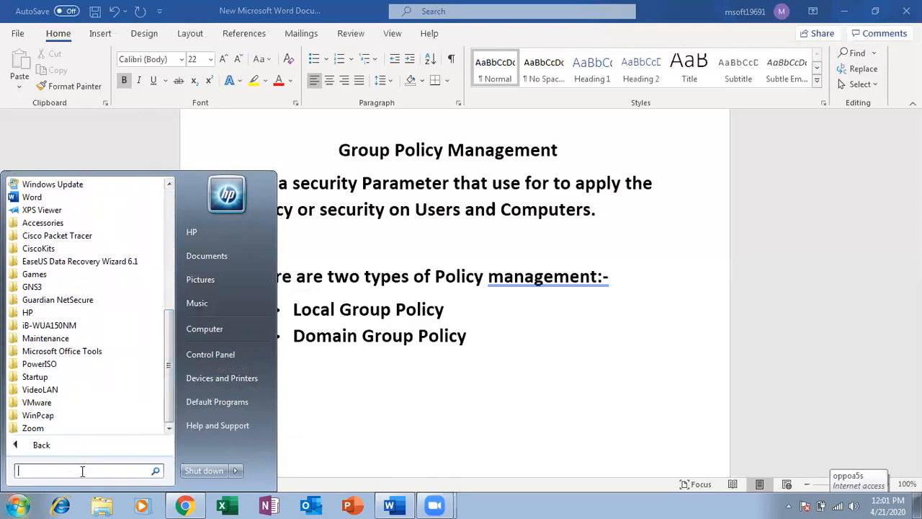
{"action": "type", "text": "admini"}
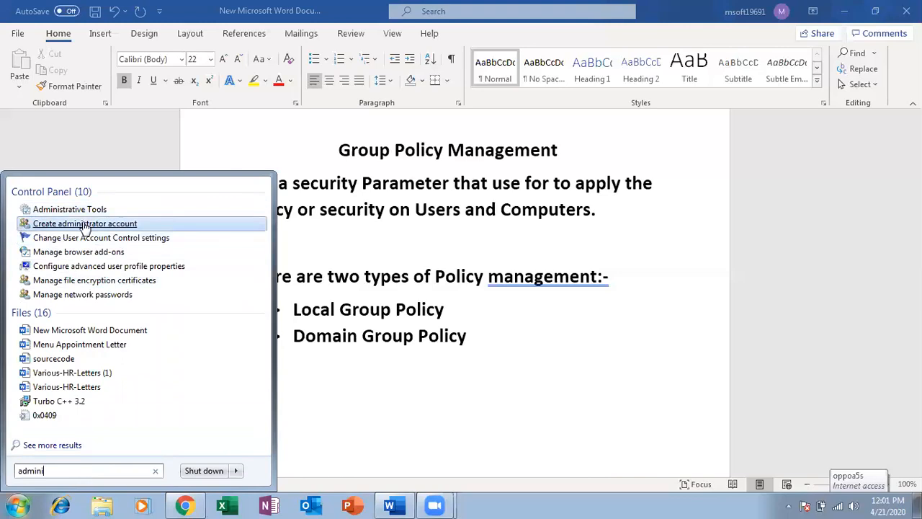
{"action": "left_click", "coordinate": [85, 210]}
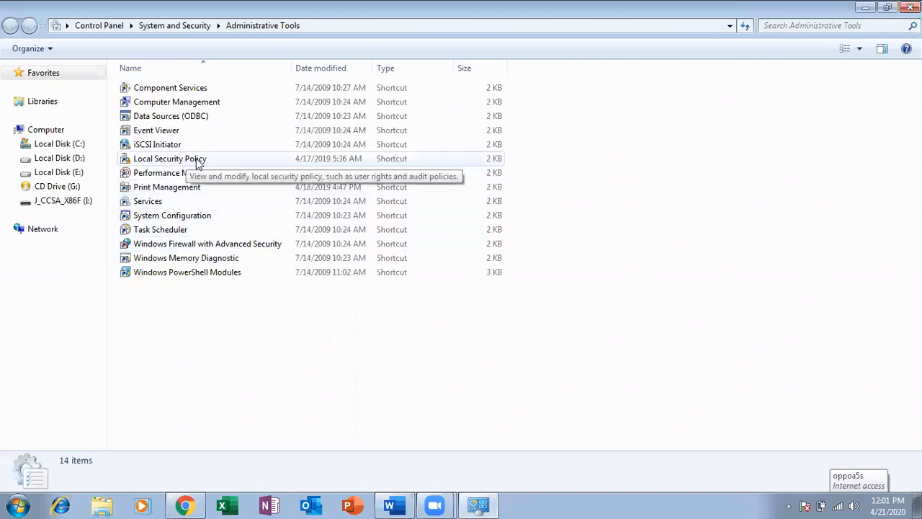
{"action": "left_click", "coordinate": [192, 164]}
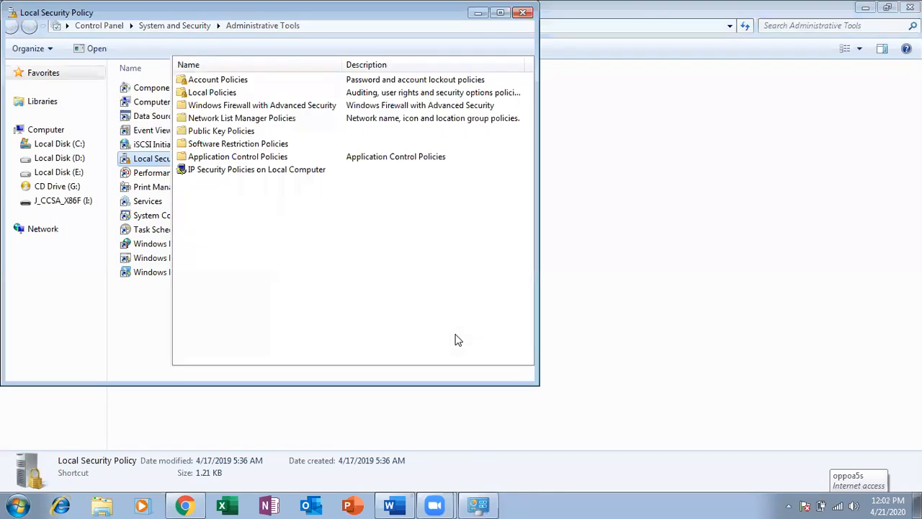
{"action": "left_click", "coordinate": [58, 77]}
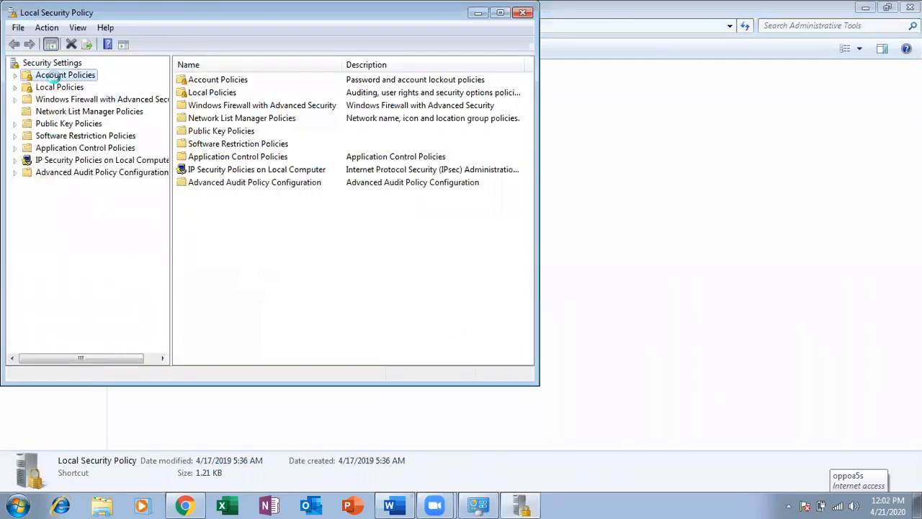
{"action": "left_click", "coordinate": [16, 88]}
{"action": "left_click", "coordinate": [61, 87]}
{"action": "left_click", "coordinate": [70, 100]}
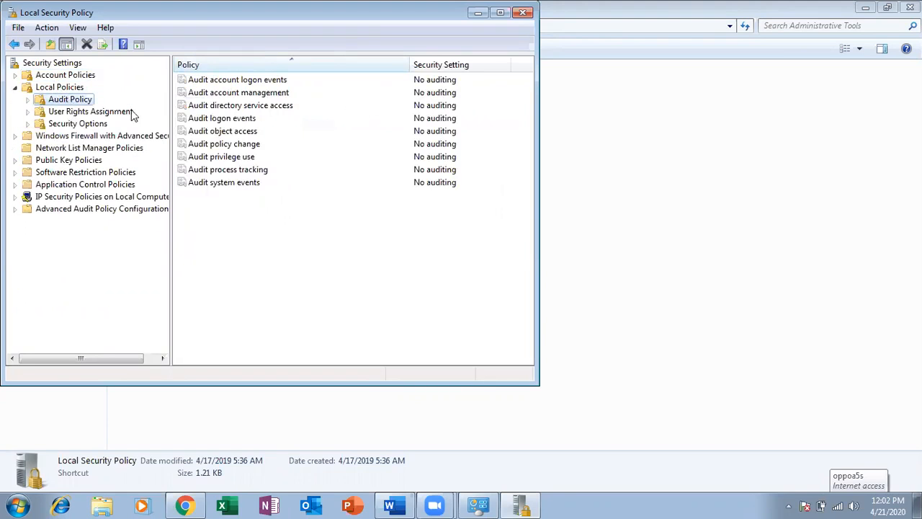
{"action": "left_click", "coordinate": [100, 112]}
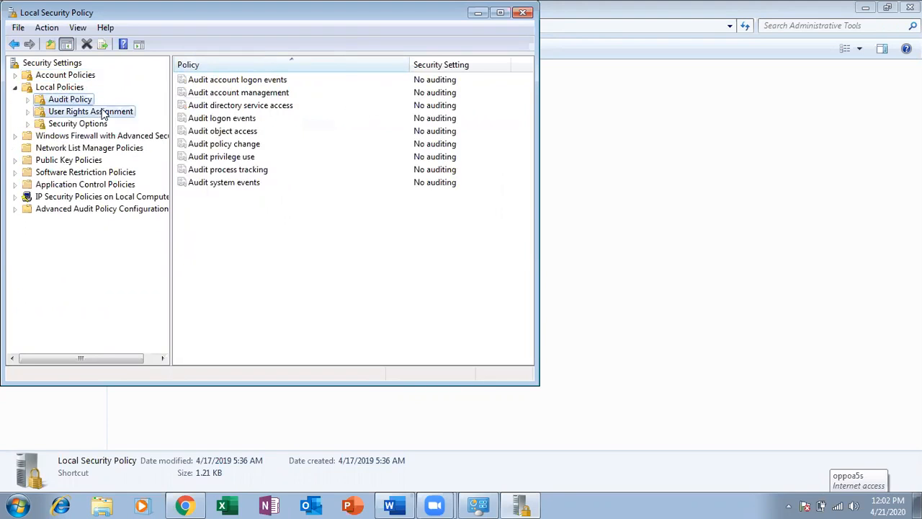
{"action": "left_click", "coordinate": [87, 124]}
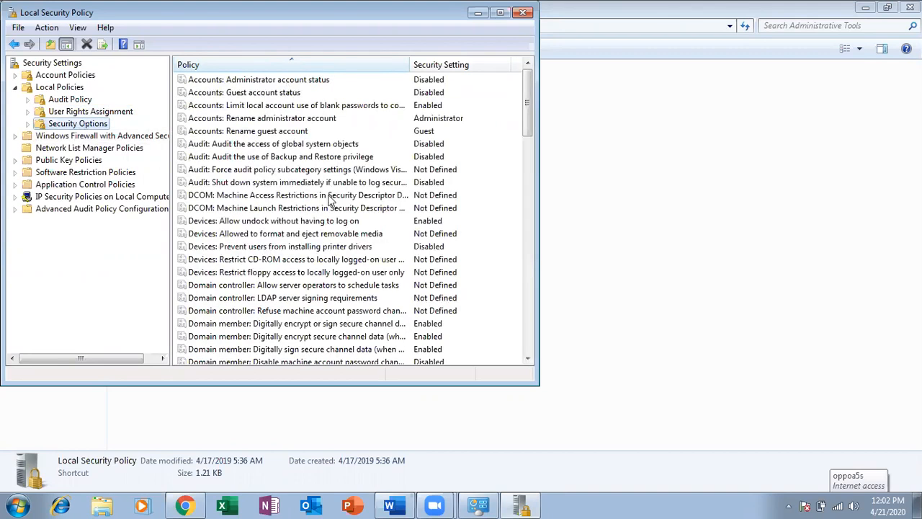
{"action": "left_click", "coordinate": [524, 12]}
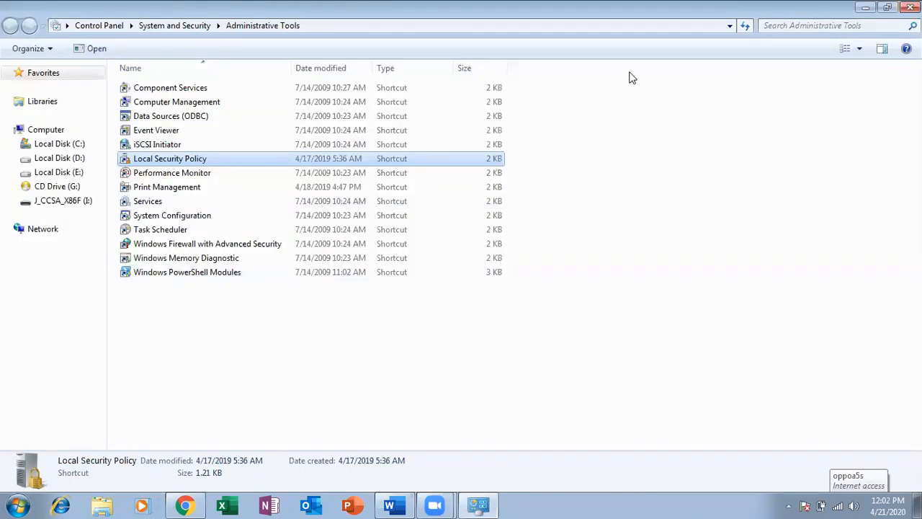
{"action": "left_click", "coordinate": [910, 8]}
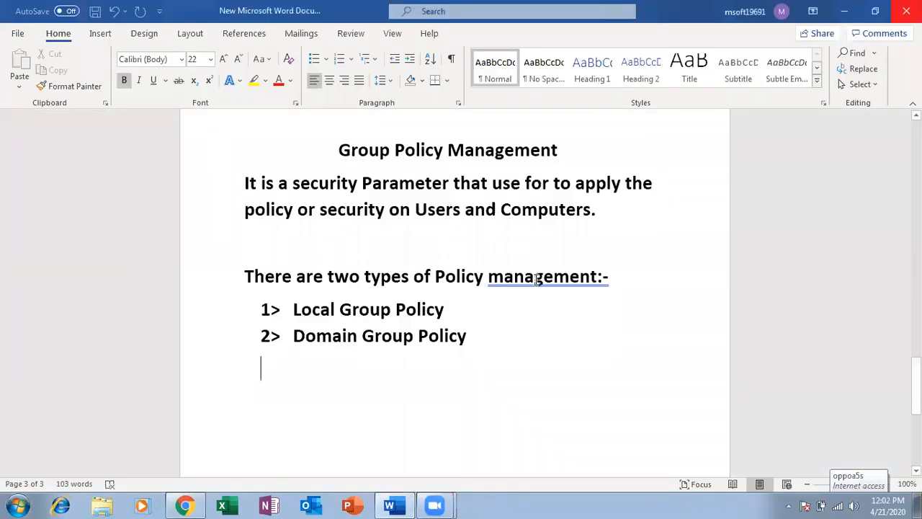
Step: Apply the 'management: -' grammar fix, then minimize Word
{"action": "right_click", "coordinate": [538, 283]}
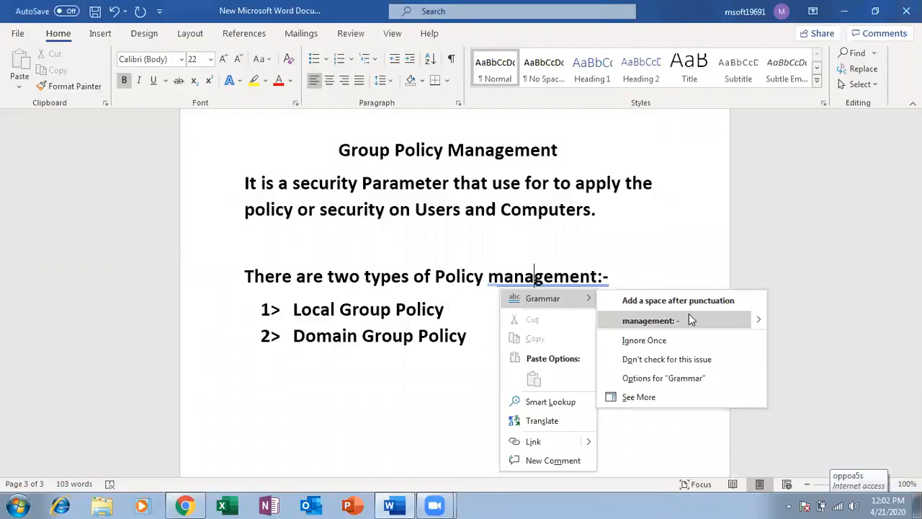
{"action": "left_click", "coordinate": [666, 321]}
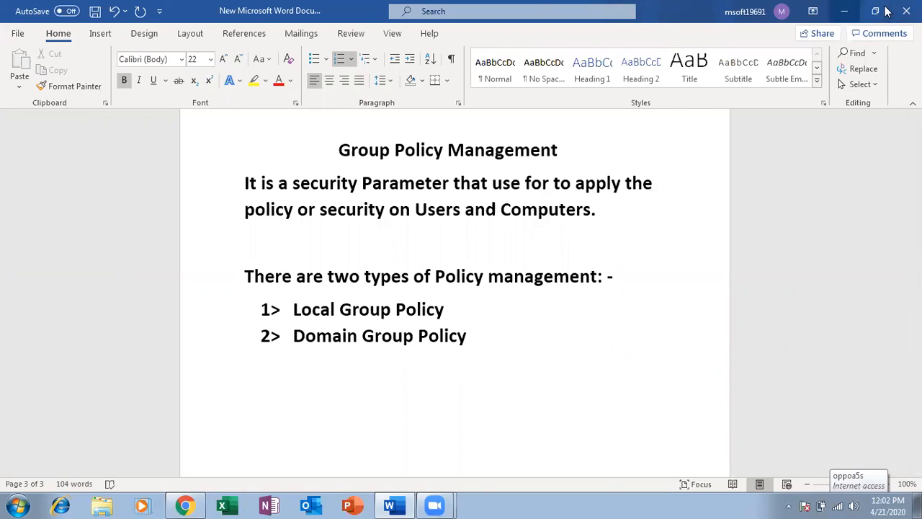
{"action": "left_click", "coordinate": [845, 10]}
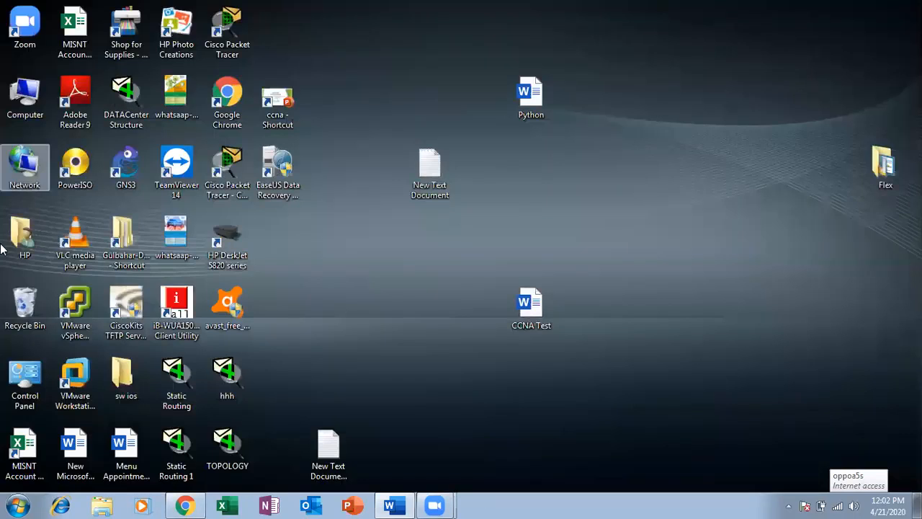
Step: Launch VMware Workstation and power on the Windows 7 A and Windows Server 2012 A machines
{"action": "double_click", "coordinate": [81, 372]}
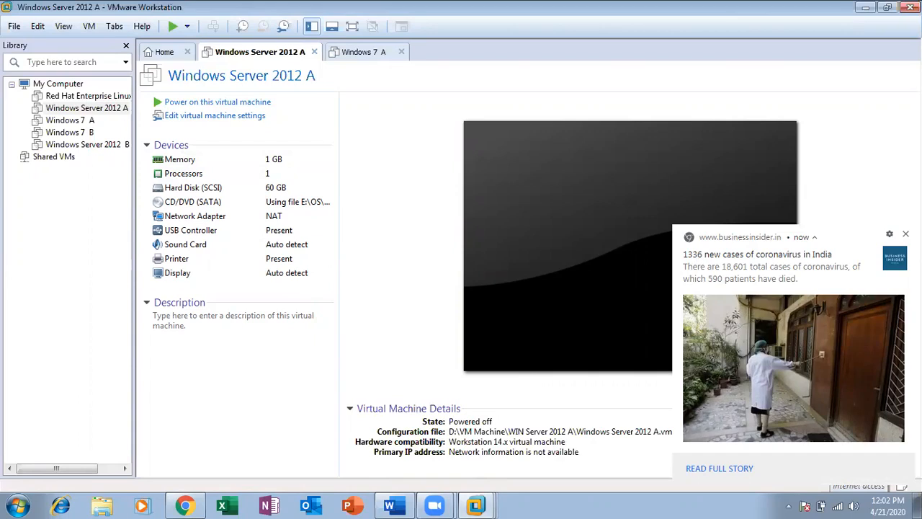
{"action": "left_click", "coordinate": [906, 234]}
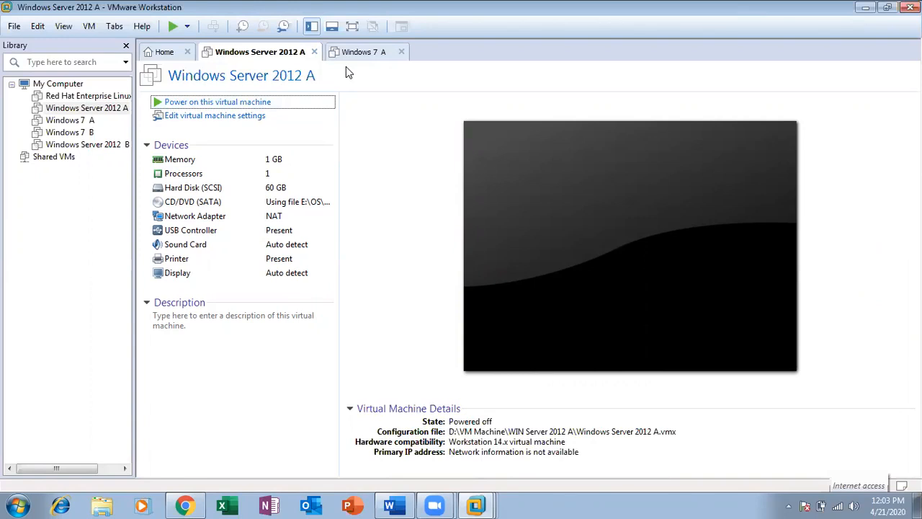
{"action": "key", "text": "ctrl+Tab"}
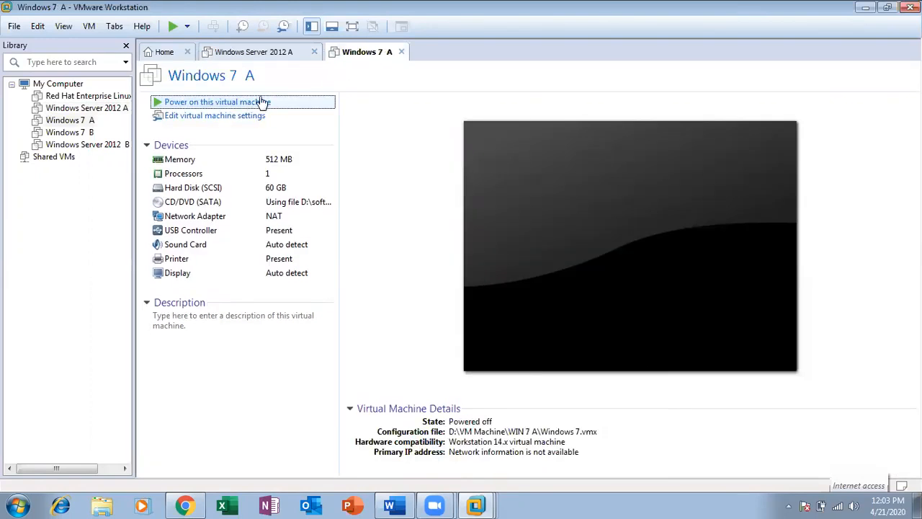
{"action": "left_click", "coordinate": [262, 102]}
{"action": "left_click", "coordinate": [261, 55]}
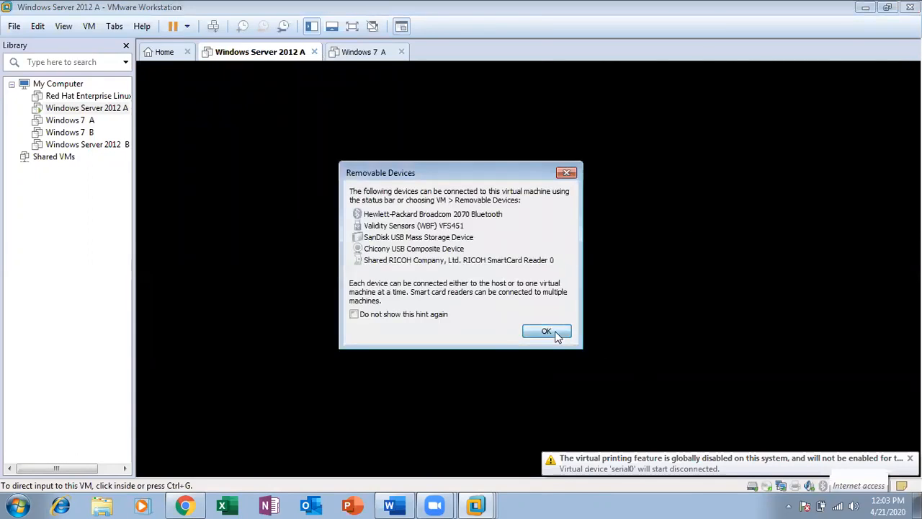
{"action": "left_click", "coordinate": [546, 331]}
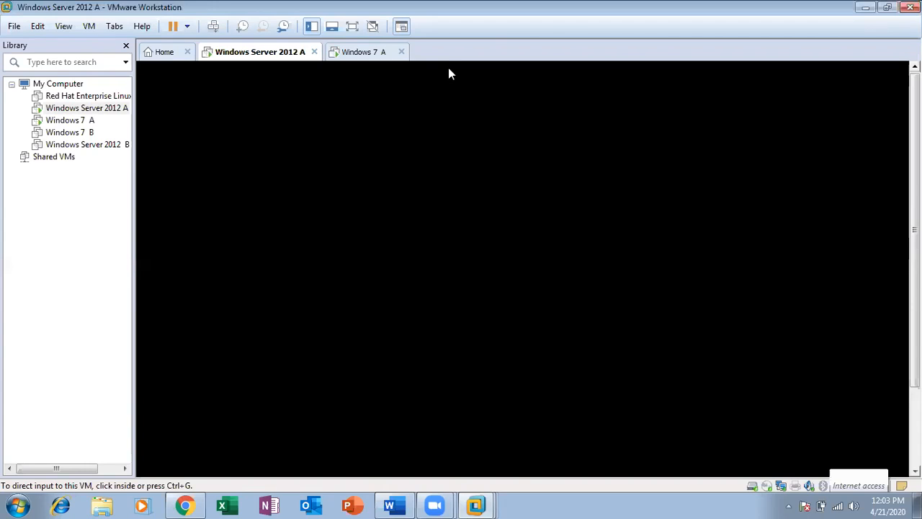
Step: Check Windows 7 A's boot progress, then sign in to Windows Server 2012 A with the administrator password
{"action": "left_click", "coordinate": [391, 342]}
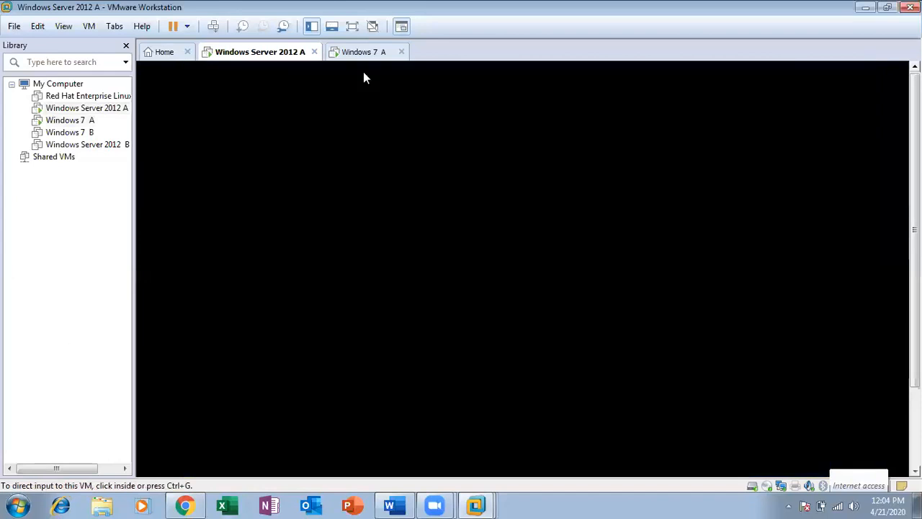
{"action": "left_click", "coordinate": [363, 52]}
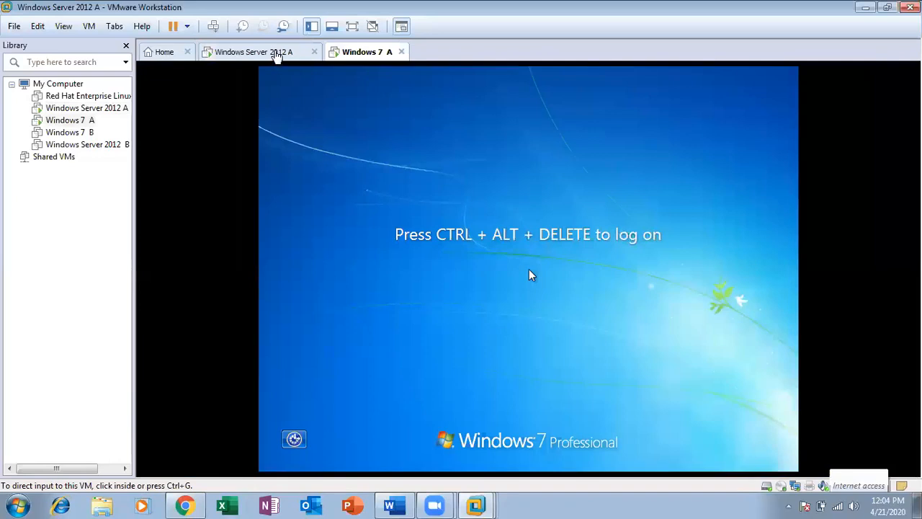
{"action": "left_click", "coordinate": [291, 53]}
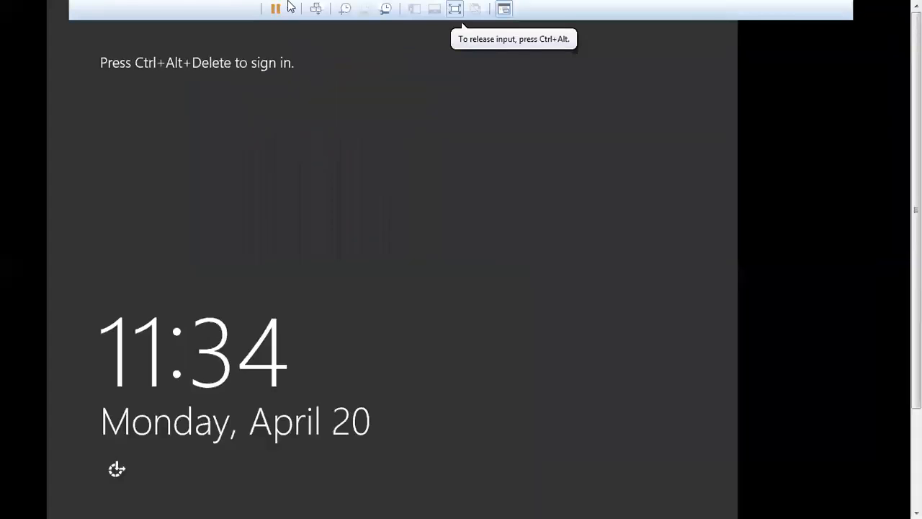
{"action": "left_click", "coordinate": [316, 9]}
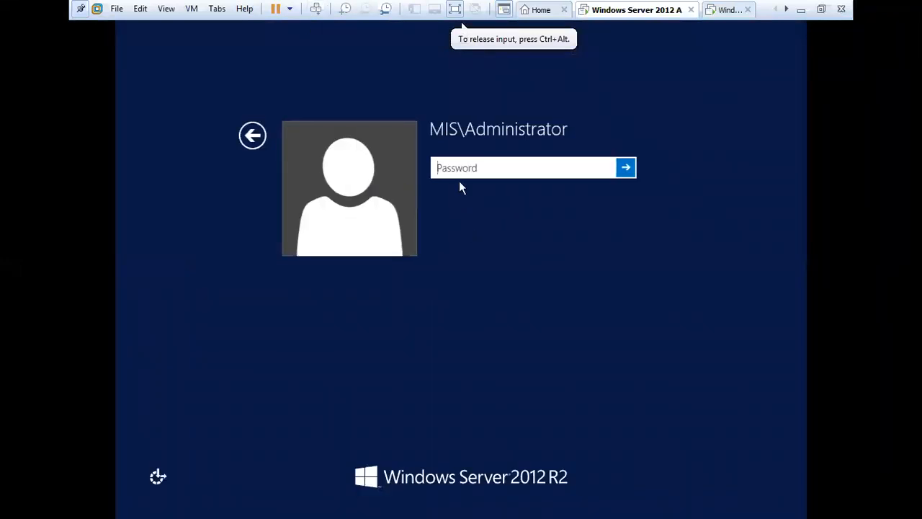
{"action": "type", "text": "•••••••"}
{"action": "key", "text": "Return"}
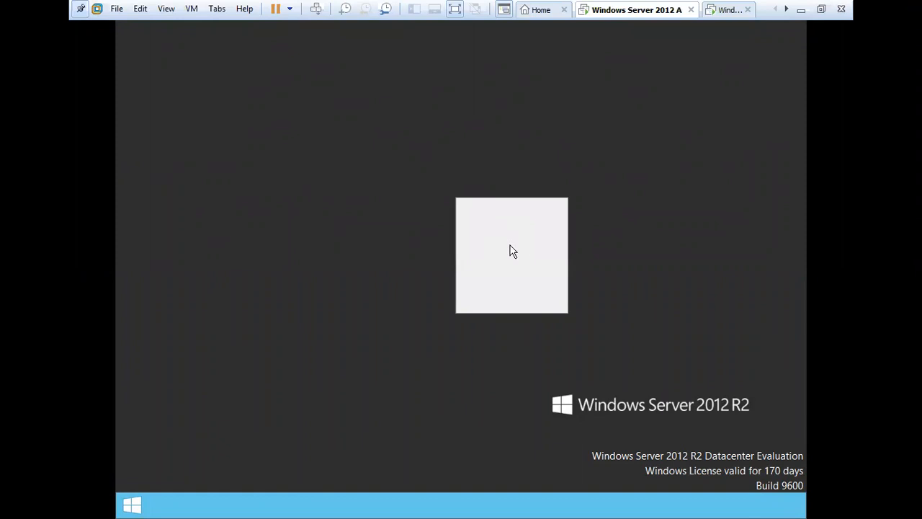
Step: Refresh the server desktop, then fill in and close the unexpected-shutdown reason dialog
{"action": "left_click", "coordinate": [506, 237]}
{"action": "right_click", "coordinate": [454, 199]}
{"action": "left_click", "coordinate": [506, 237]}
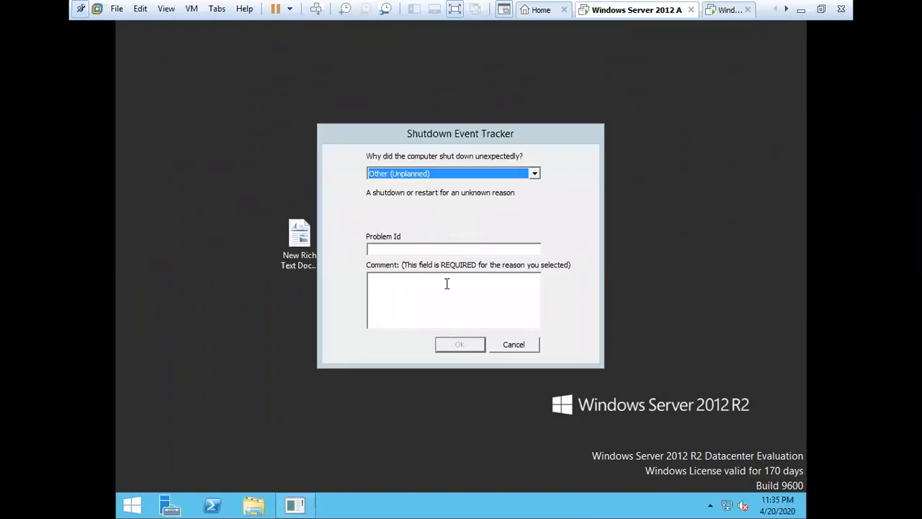
{"action": "left_click", "coordinate": [466, 298]}
{"action": "left_click", "coordinate": [469, 347]}
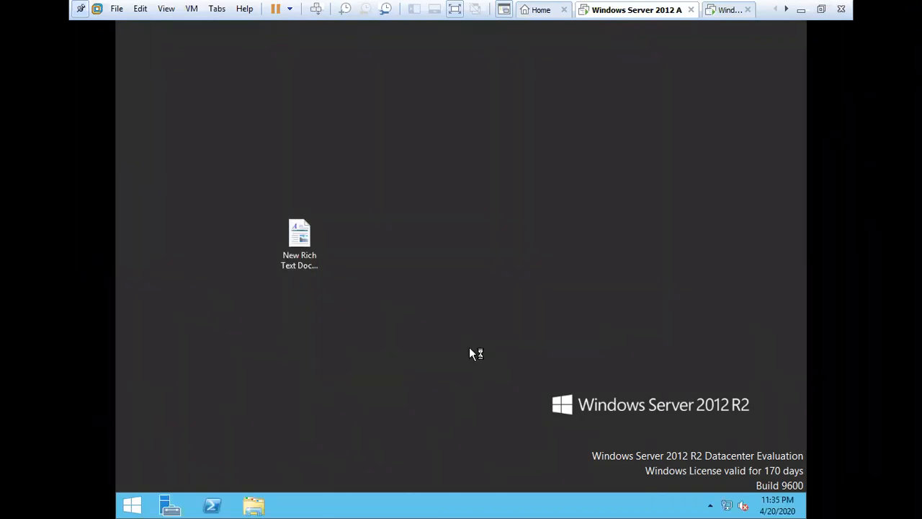
Step: Refresh the desktop several more times, then bring up Server Manager from the taskbar
{"action": "right_click", "coordinate": [474, 159]}
{"action": "left_click", "coordinate": [534, 199]}
{"action": "right_click", "coordinate": [432, 96]}
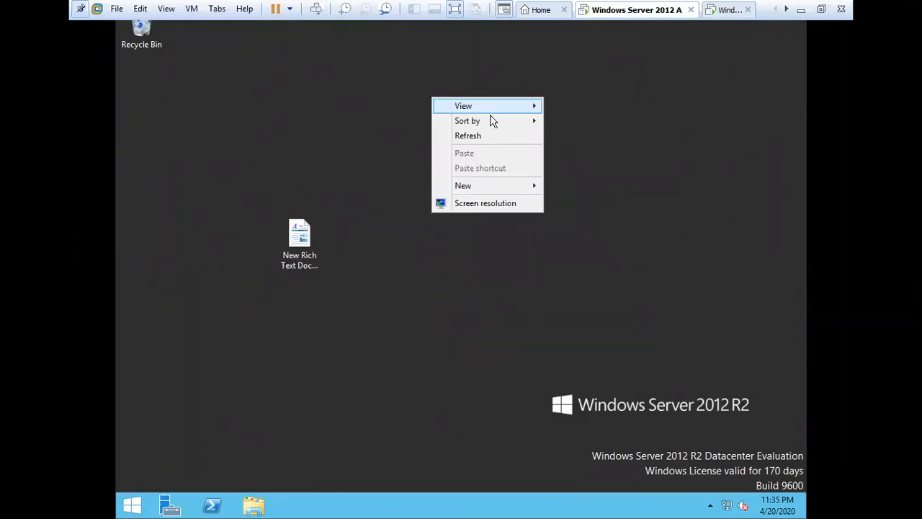
{"action": "left_click", "coordinate": [489, 134]}
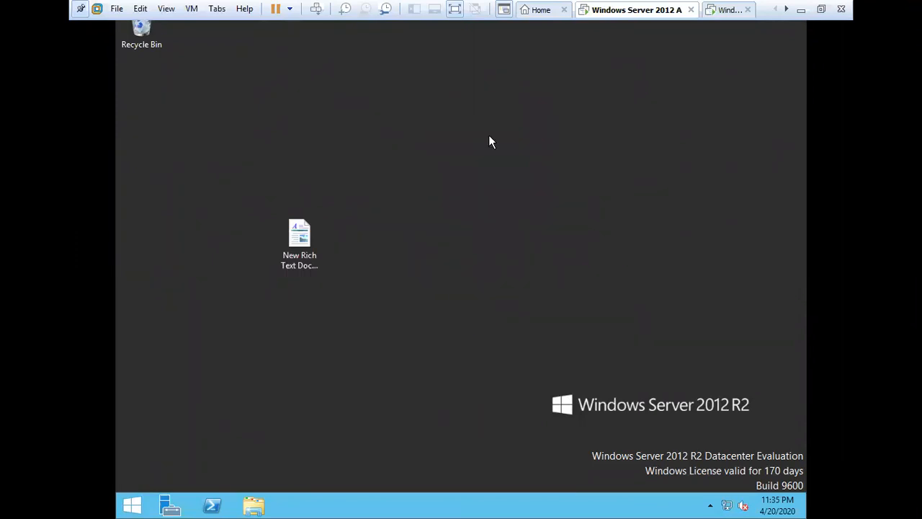
{"action": "right_click", "coordinate": [513, 232]}
{"action": "left_click", "coordinate": [560, 268]}
{"action": "right_click", "coordinate": [459, 169]}
{"action": "left_click", "coordinate": [539, 207]}
{"action": "right_click", "coordinate": [519, 200]}
{"action": "left_click", "coordinate": [570, 241]}
{"action": "right_click", "coordinate": [479, 170]}
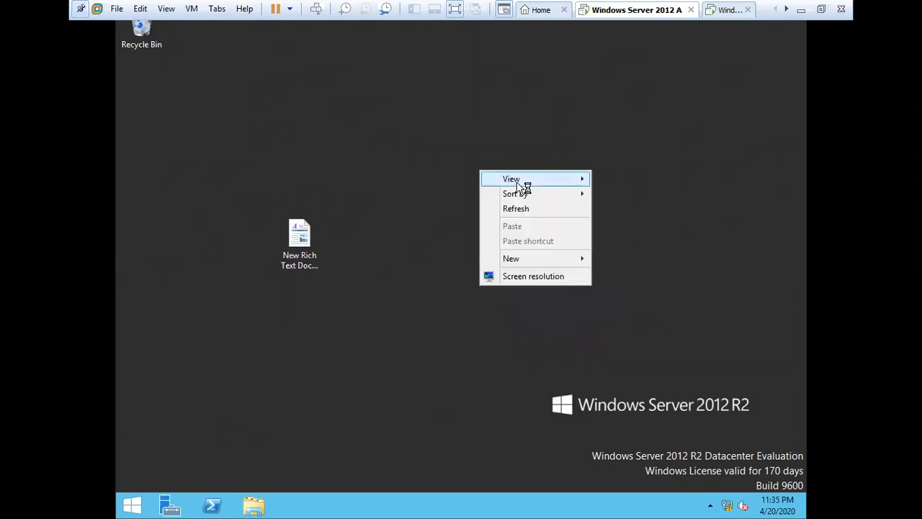
{"action": "left_click", "coordinate": [525, 208]}
{"action": "left_click", "coordinate": [160, 499]}
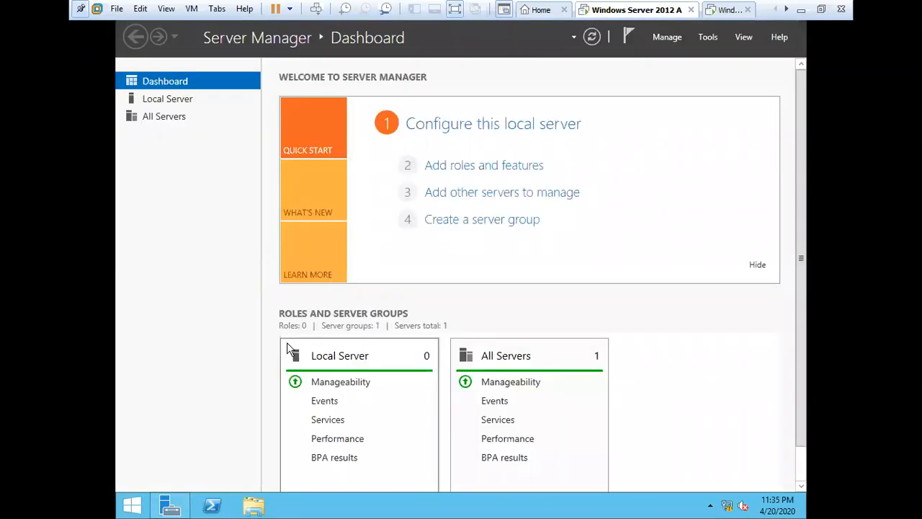
Step: Launch Group Policy Management from Server Manager's Tools menu
{"action": "left_click", "coordinate": [707, 36]}
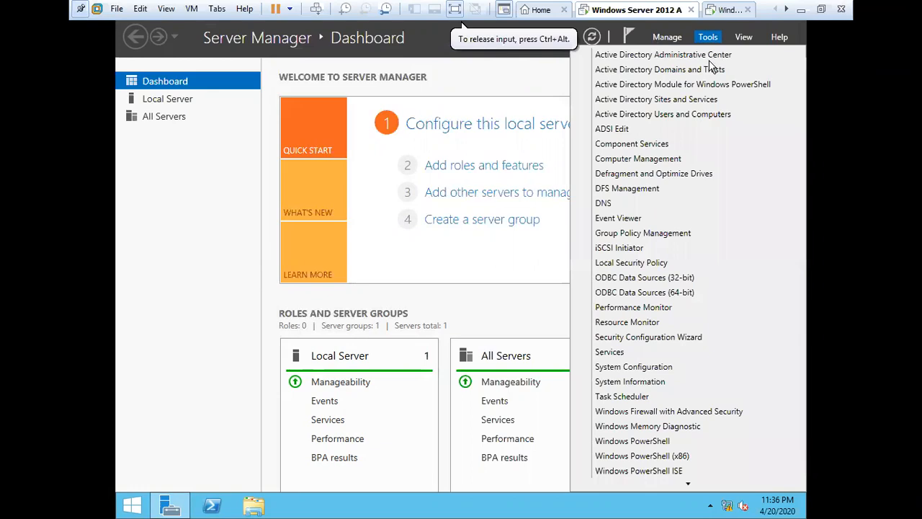
{"action": "left_click", "coordinate": [653, 238]}
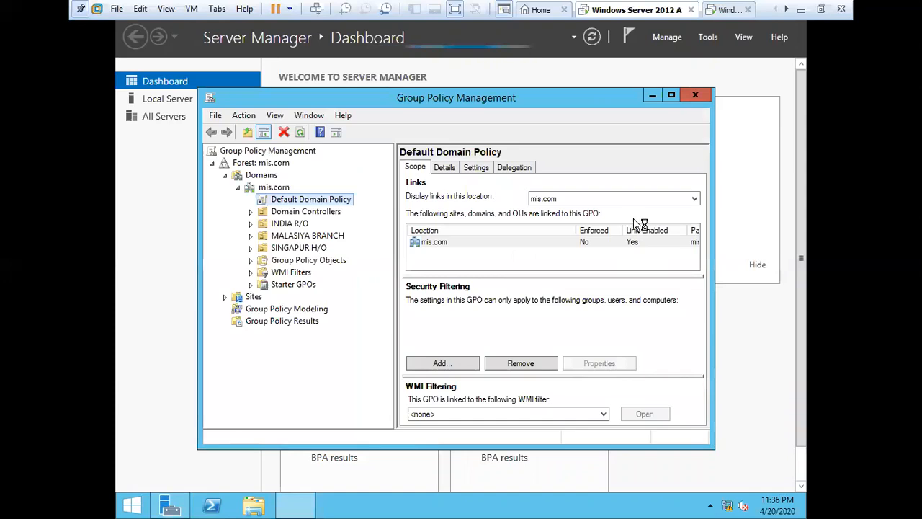
Step: Expand Forest: mis.com > Domains > mis.com, dismiss the link warning, and edit Default Domain Policy
{"action": "left_click", "coordinate": [238, 188]}
{"action": "left_click", "coordinate": [225, 176]}
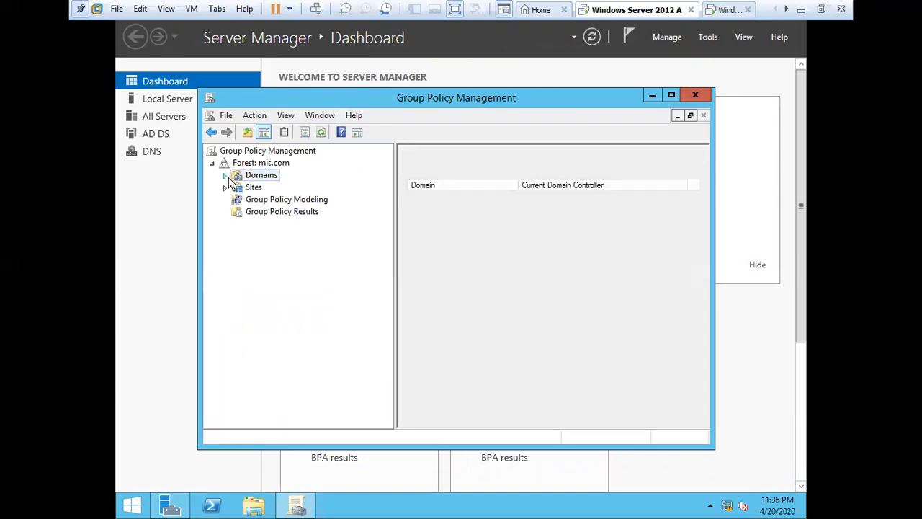
{"action": "left_click", "coordinate": [259, 164]}
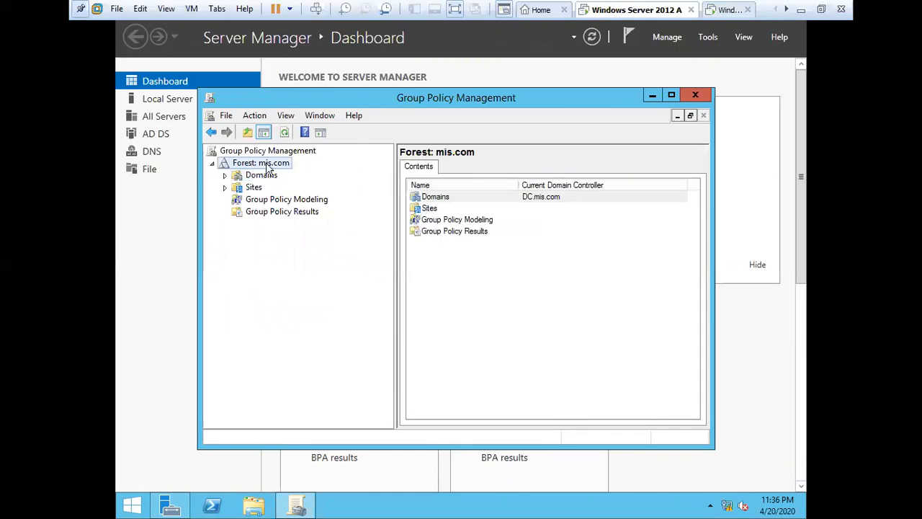
{"action": "left_click", "coordinate": [225, 175]}
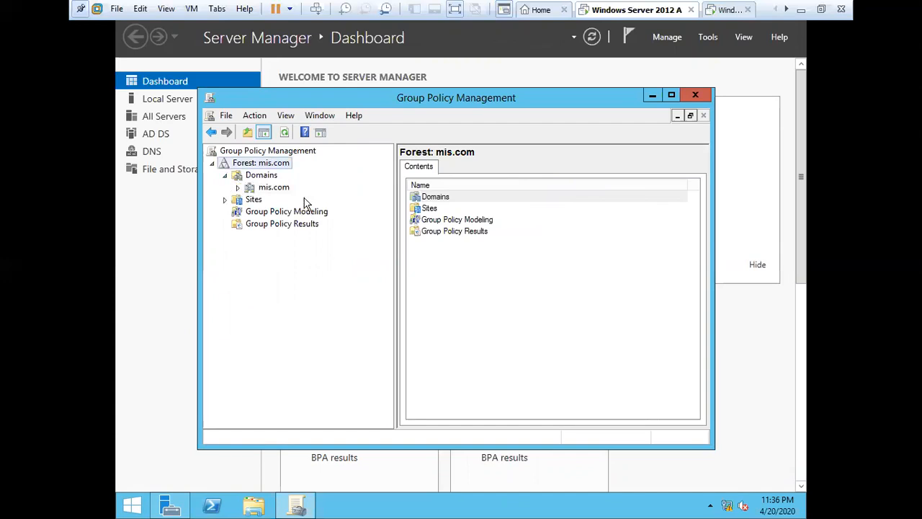
{"action": "left_click", "coordinate": [238, 187]}
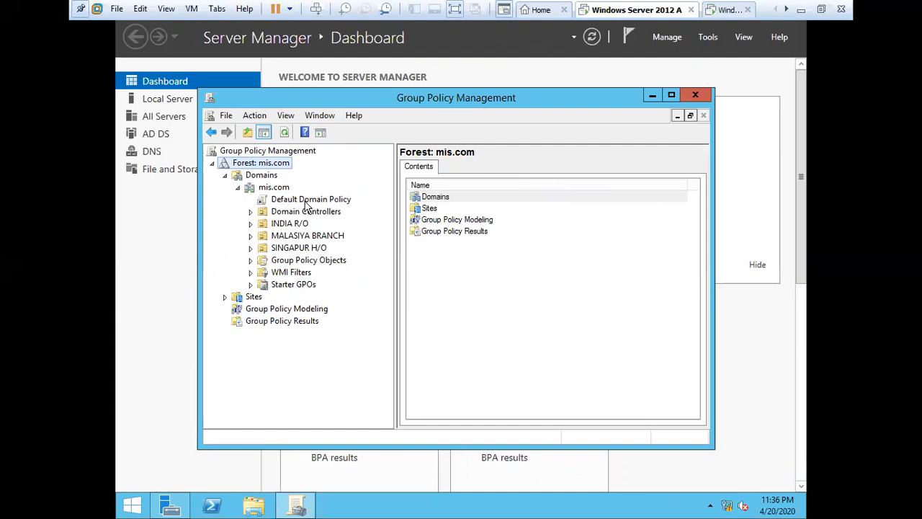
{"action": "left_click", "coordinate": [336, 201]}
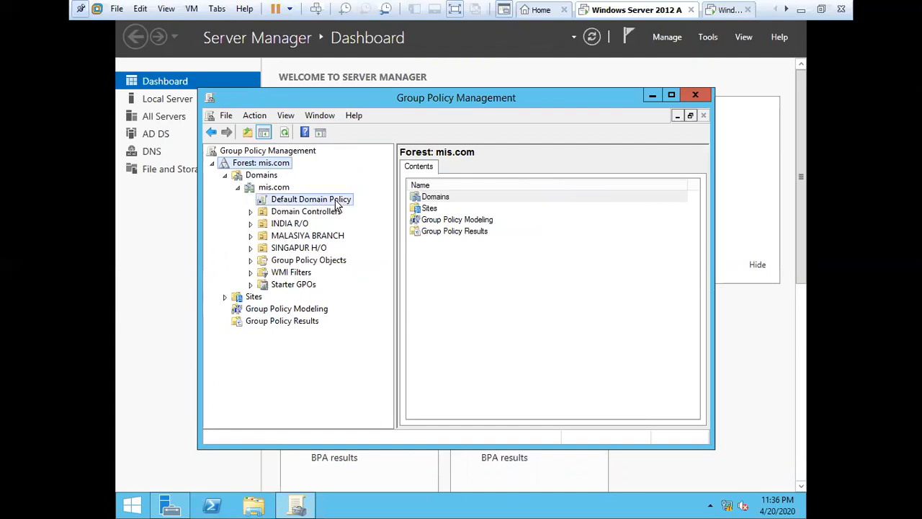
{"action": "left_click", "coordinate": [554, 301]}
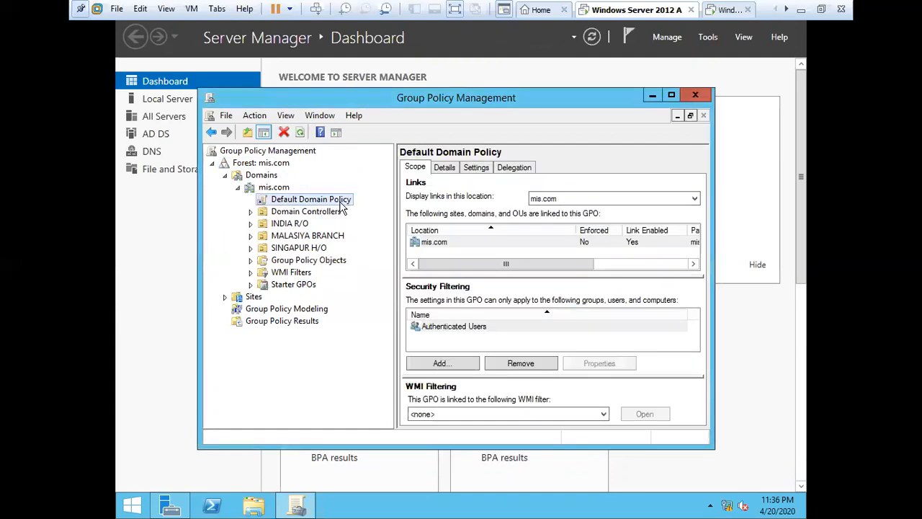
{"action": "right_click", "coordinate": [341, 207]}
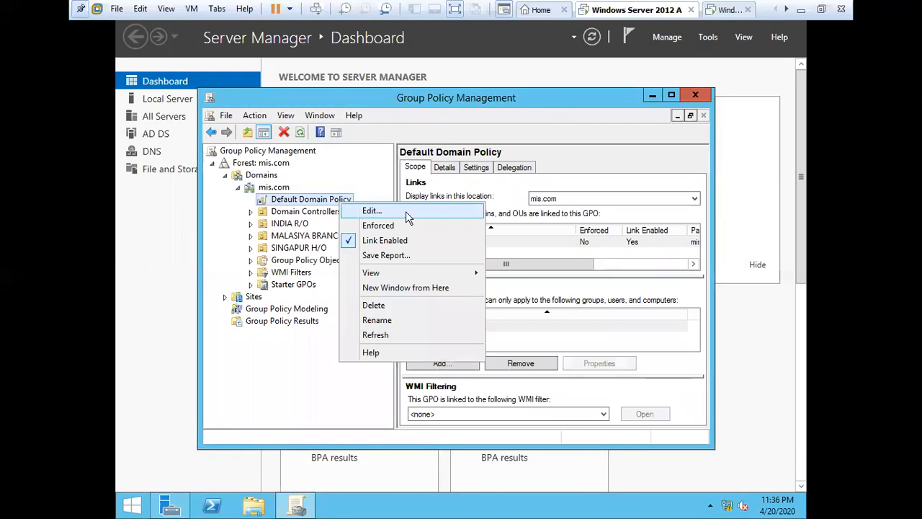
{"action": "left_click", "coordinate": [406, 212]}
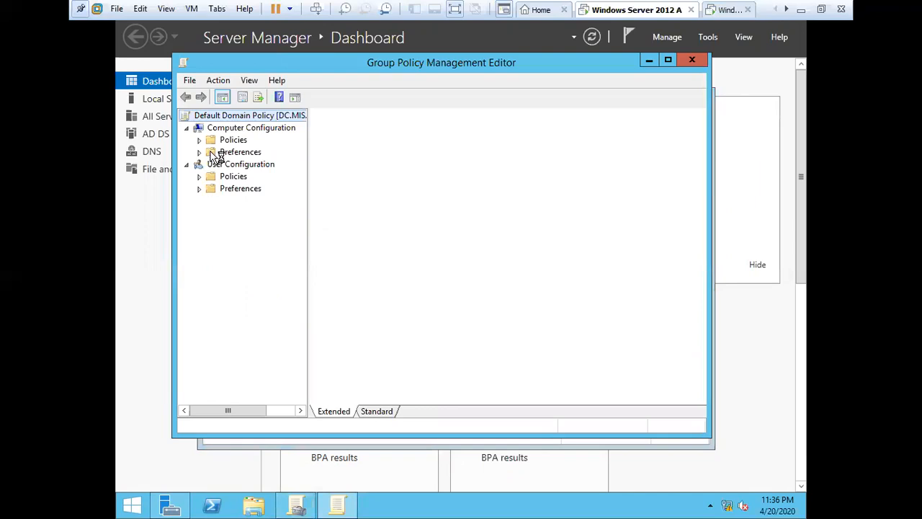
Step: Reopen the Default Domain Policy editor and show Computer Configuration > Policies > Software Settings > Software installation
{"action": "left_click", "coordinate": [249, 128]}
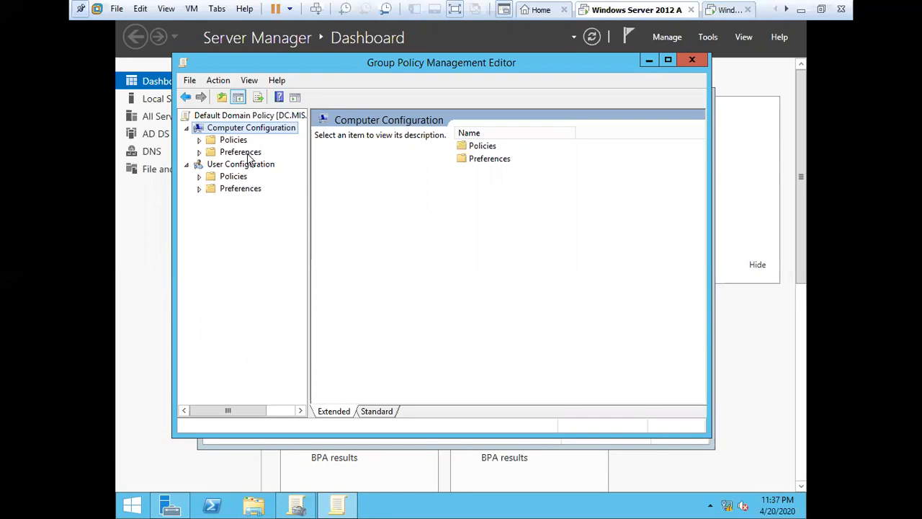
{"action": "left_click", "coordinate": [685, 59]}
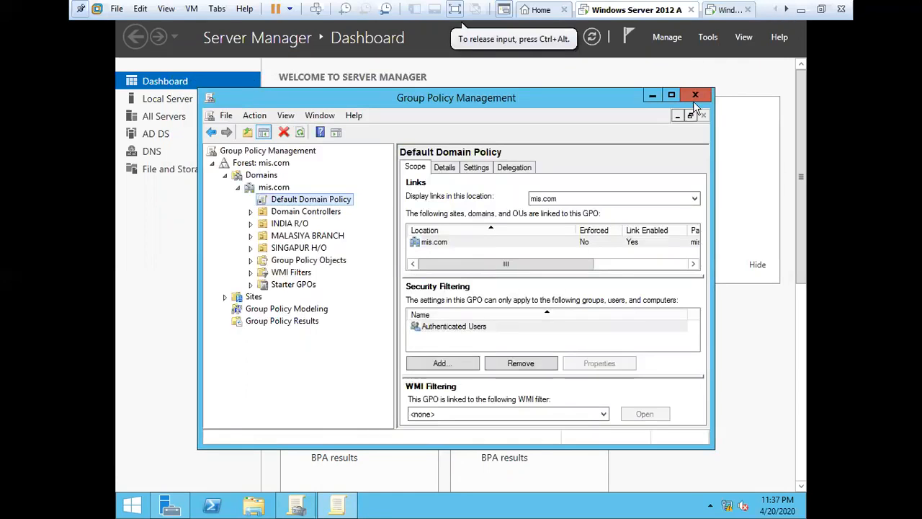
{"action": "right_click", "coordinate": [345, 201]}
{"action": "left_click", "coordinate": [370, 207]}
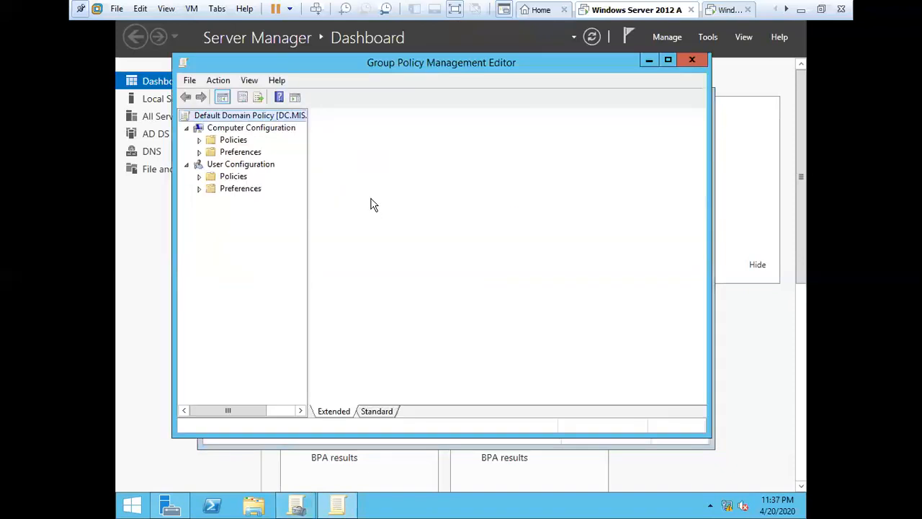
{"action": "left_click", "coordinate": [199, 140]}
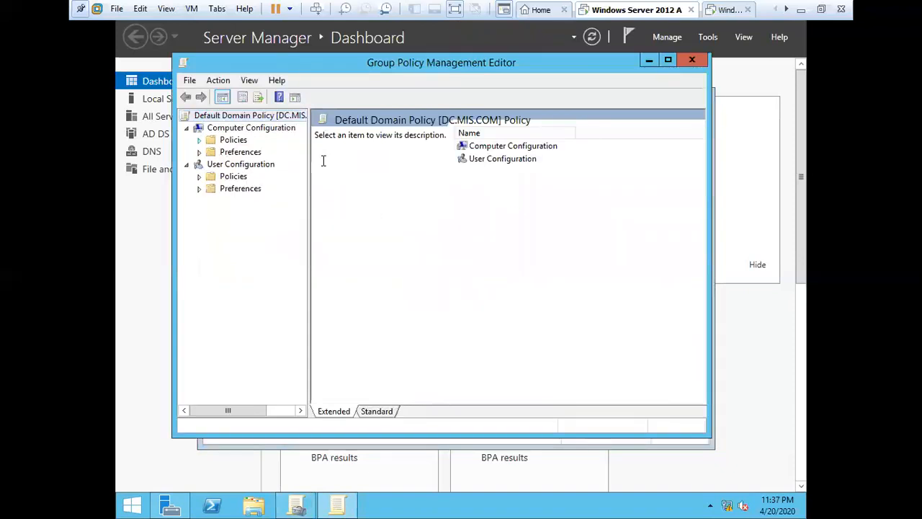
{"action": "left_click", "coordinate": [212, 152]}
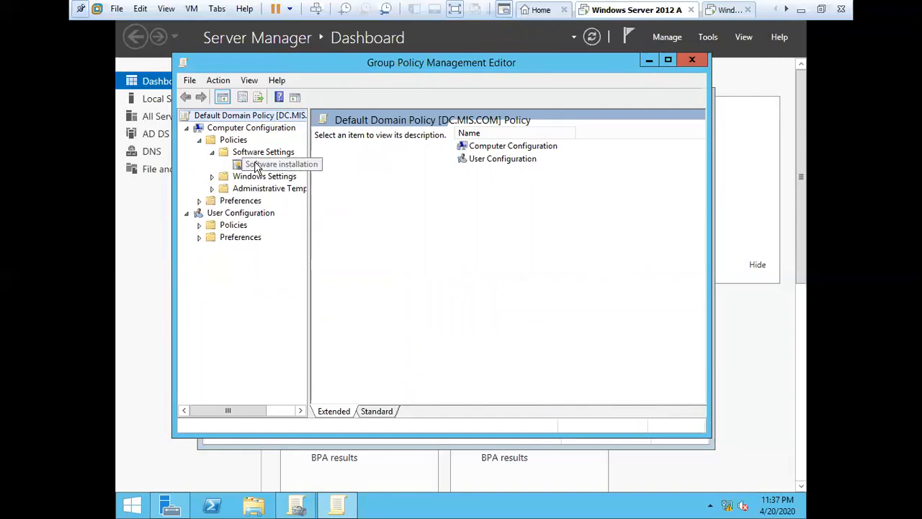
{"action": "left_click", "coordinate": [266, 164]}
{"action": "left_click_drag", "start_coordinate": [307, 214], "coordinate": [380, 229]}
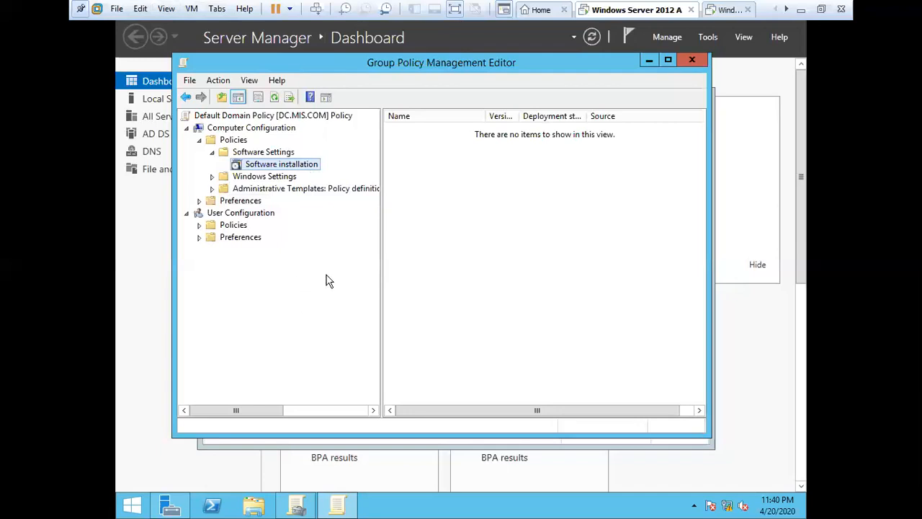
Step: Close both policy consoles, minimize Server Manager, and open New Rich Text Document
{"action": "left_click", "coordinate": [694, 63]}
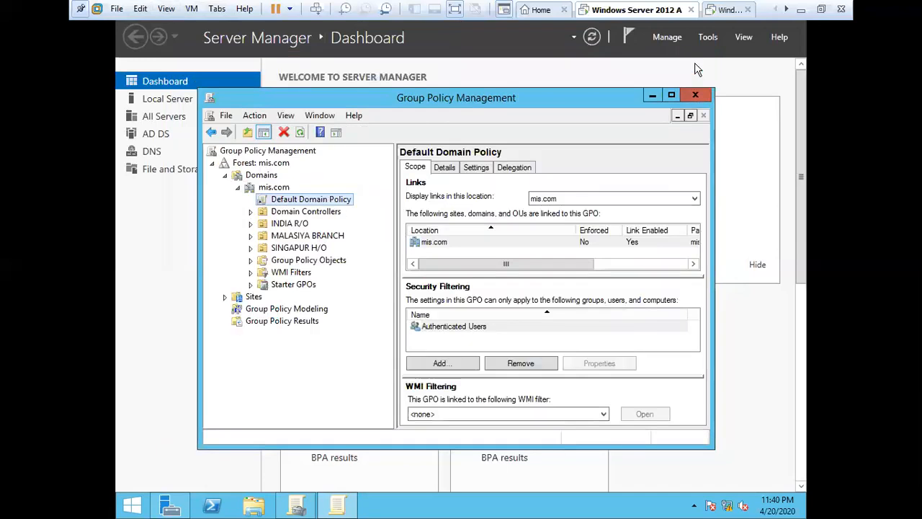
{"action": "left_click", "coordinate": [696, 93]}
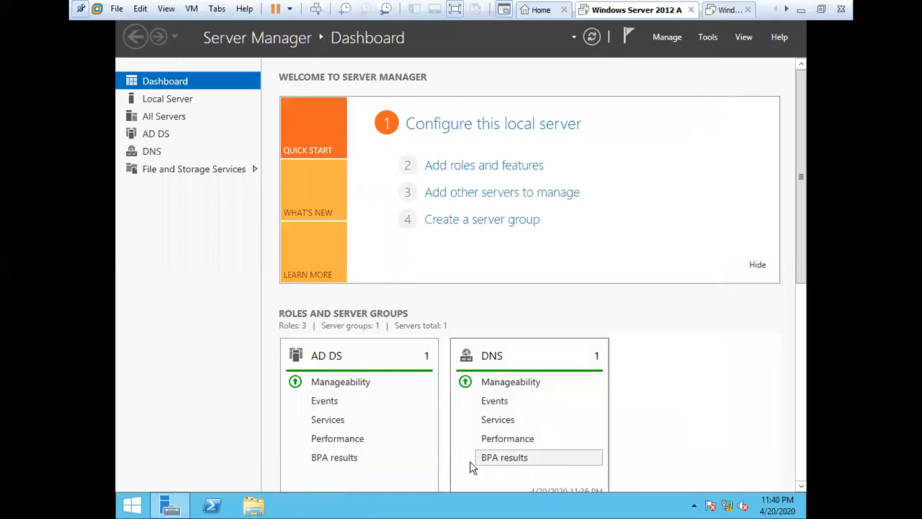
{"action": "left_click", "coordinate": [171, 507]}
{"action": "double_click", "coordinate": [310, 247]}
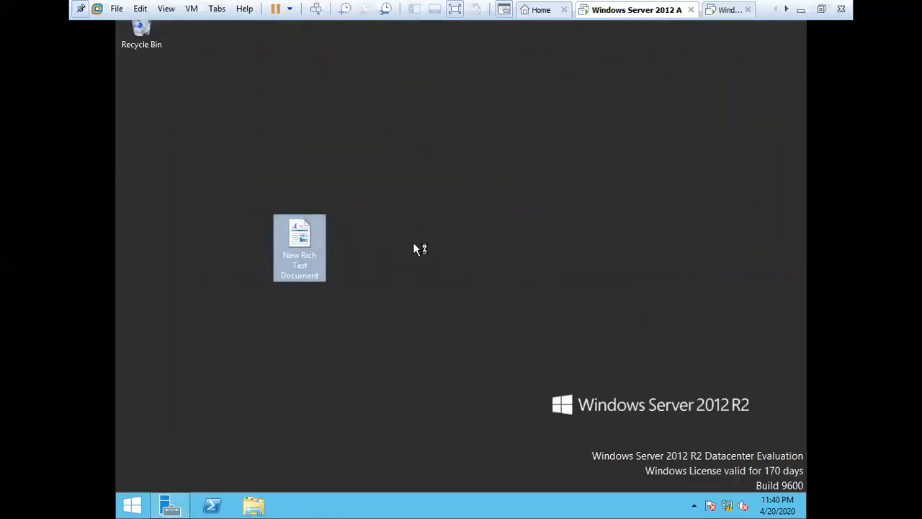
{"action": "scroll", "coordinate": [453, 369], "scroll_direction": "down", "scroll_amount": 3}
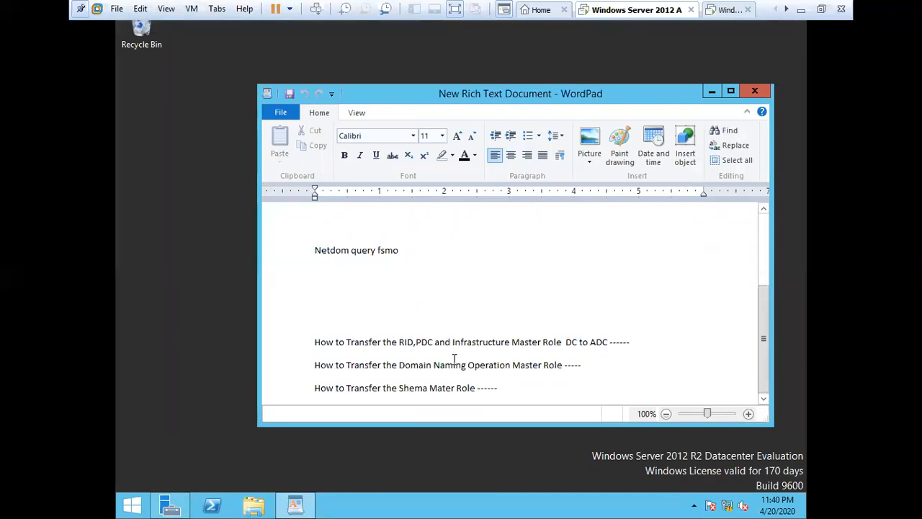
{"action": "scroll", "coordinate": [455, 358], "scroll_direction": "up", "scroll_amount": 3}
{"action": "scroll", "coordinate": [455, 358], "scroll_direction": "down", "scroll_amount": 3}
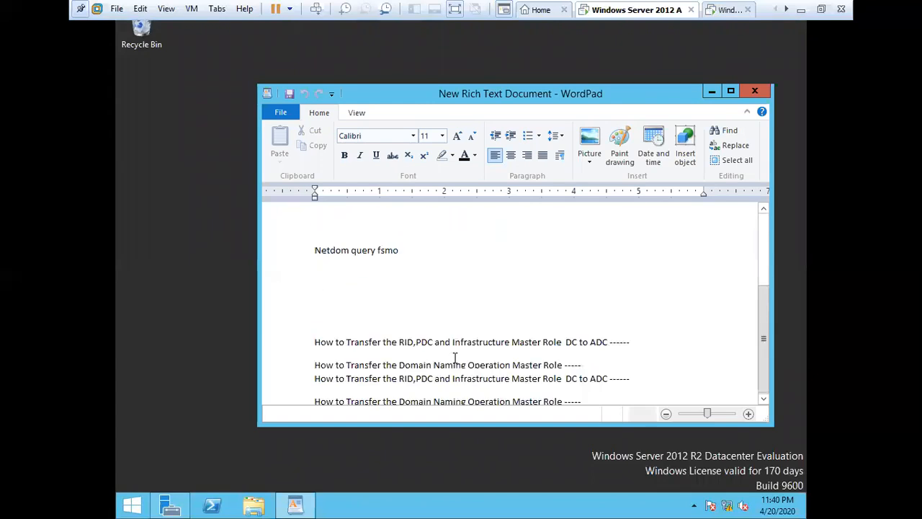
{"action": "left_click", "coordinate": [514, 392]}
{"action": "key", "text": "Return"}
{"action": "key", "text": "Return"}
{"action": "key", "text": "Return"}
{"action": "key", "text": "Return"}
{"action": "key", "text": "Return"}
{"action": "key", "text": "Return"}
{"action": "key", "text": "Return"}
{"action": "key", "text": "Return"}
{"action": "key", "text": "Return"}
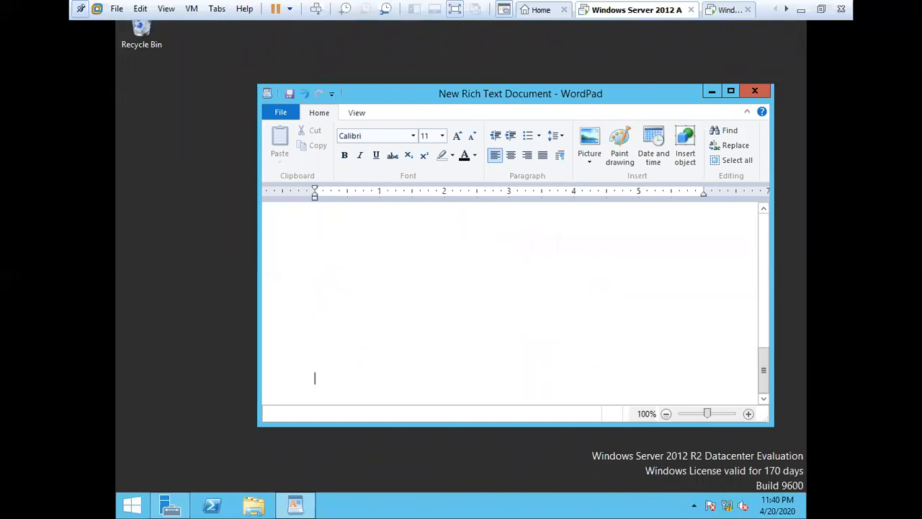
{"action": "type", "text": "Software"}
{"action": "key", "text": "BackSpace"}
{"action": "key", "text": "BackSpace"}
{"action": "key", "text": "BackSpace"}
{"action": "key", "text": "BackSpace"}
{"action": "key", "text": "BackSpace"}
{"action": "key", "text": "BackSpace"}
{"action": "key", "text": "BackSpace"}
{"action": "key", "text": "BackSpace"}
{"action": "key", "text": "BackSpace"}
{"action": "key", "text": "BackSpace"}
{"action": "key", "text": "BackSpace"}
{"action": "key", "text": "BackSpace"}
{"action": "key", "text": "BackSpace"}
{"action": "key", "text": "BackSpace"}
{"action": "key", "text": "BackSpace"}
{"action": "key", "text": "BackSpace"}
{"action": "key", "text": "BackSpace"}
{"action": "key", "text": "BackSpace"}
{"action": "key", "text": "BackSpace"}
{"action": "key", "text": "BackSpace"}
{"action": "key", "text": "BackSpace"}
{"action": "key", "text": "BackSpace"}
{"action": "key", "text": "BackSpace"}
{"action": "left_click", "coordinate": [762, 95]}
{"action": "left_click", "coordinate": [539, 277]}
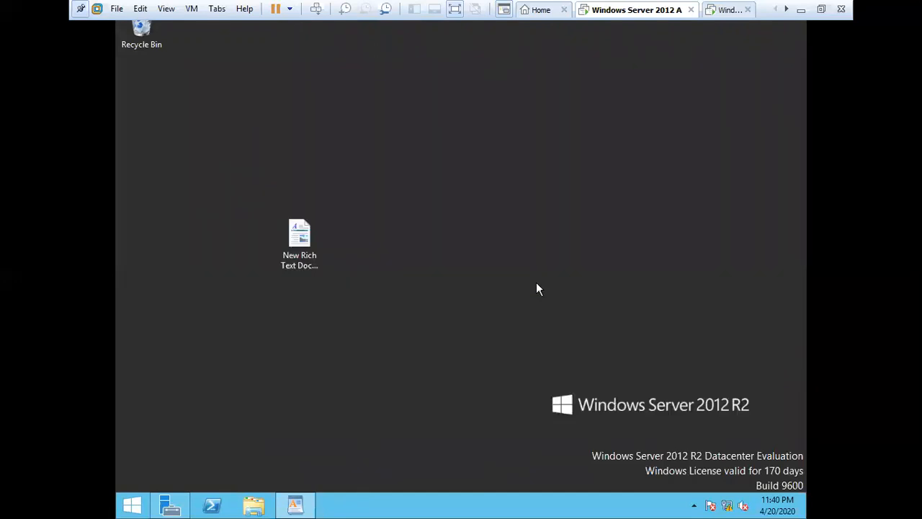
{"action": "right_click", "coordinate": [537, 261]}
{"action": "left_click", "coordinate": [460, 304]}
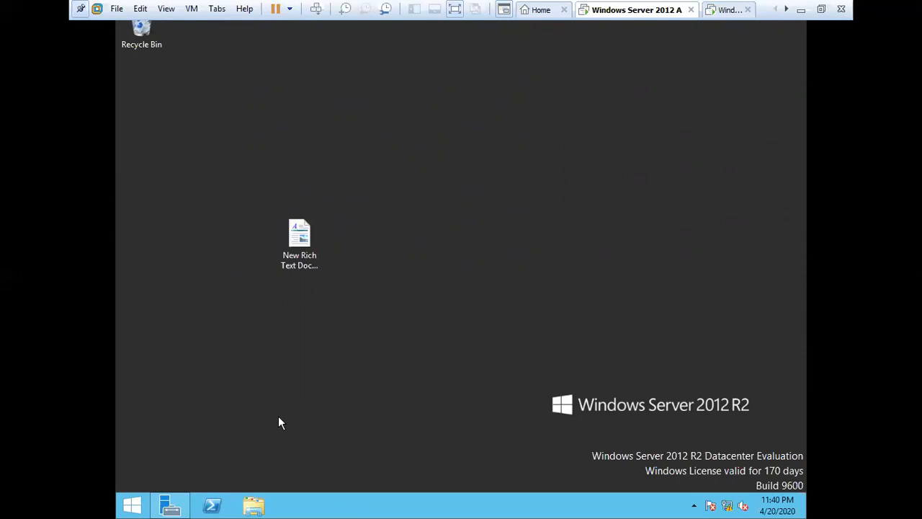
Step: Add a '.msi' line below 'Netdom query fsmo' in New Rich Text Document, then minimize WordPad
{"action": "double_click", "coordinate": [302, 261]}
{"action": "left_click", "coordinate": [411, 374]}
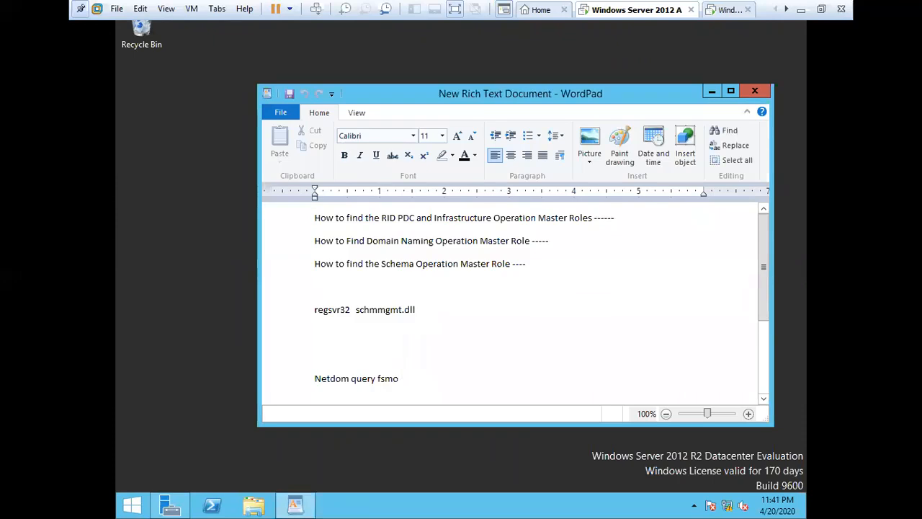
{"action": "key", "text": "Return"}
{"action": "key", "text": "Return"}
{"action": "key", "text": "Return"}
{"action": "key", "text": "Return"}
{"action": "key", "text": "Return"}
{"action": "key", "text": "Return"}
{"action": "key", "text": "Return"}
{"action": "key", "text": "Return"}
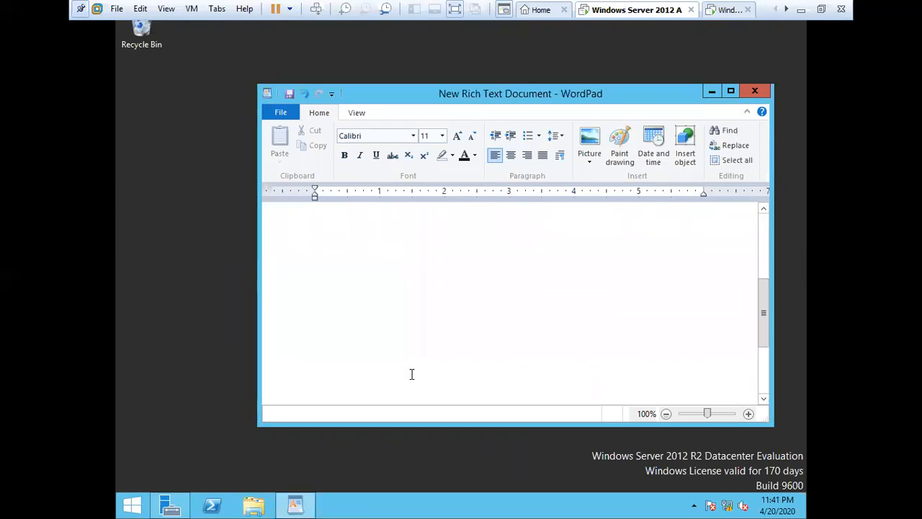
{"action": "type", "text": ".msi"}
{"action": "left_click_drag", "start_coordinate": [347, 381], "coordinate": [304, 381]}
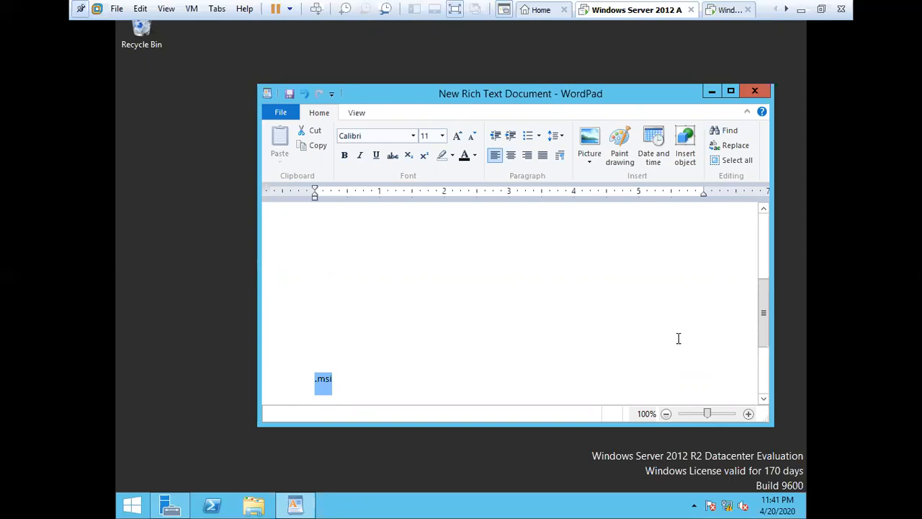
{"action": "left_click", "coordinate": [353, 378]}
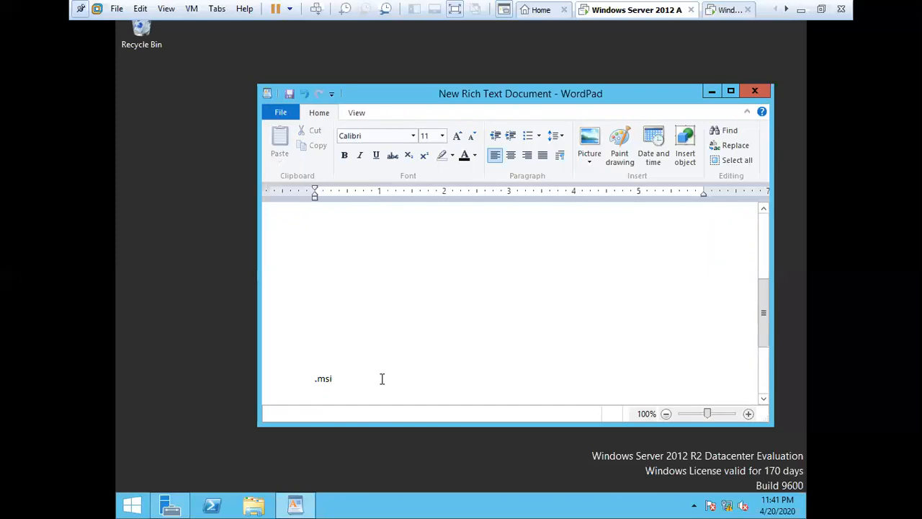
{"action": "left_click", "coordinate": [710, 93]}
{"action": "right_click", "coordinate": [531, 241]}
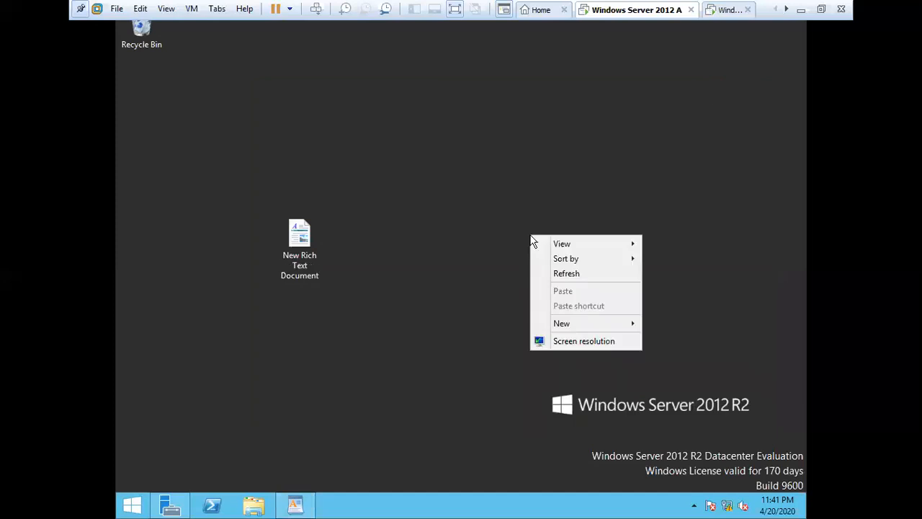
Step: Refresh the VM desktop, then check Local Disk (D:) in This PC and close it
{"action": "left_click", "coordinate": [571, 272]}
{"action": "left_click", "coordinate": [298, 505]}
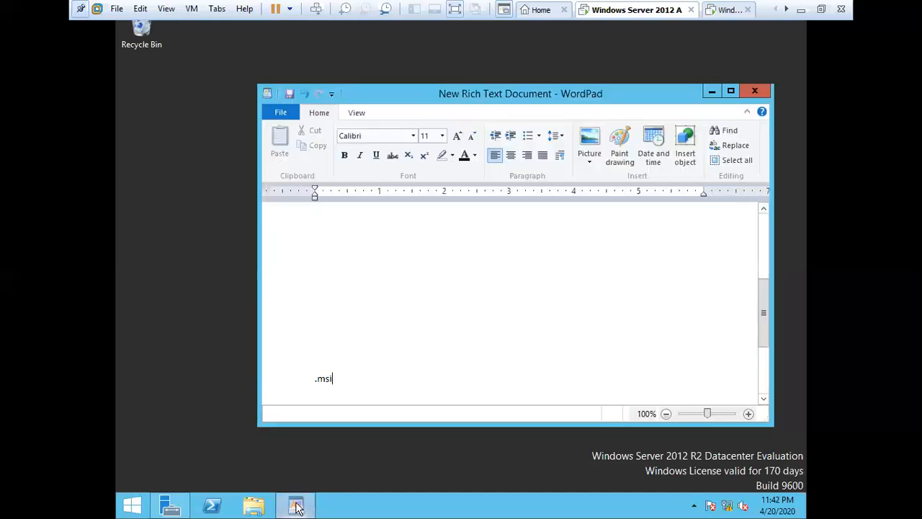
{"action": "left_click", "coordinate": [710, 92]}
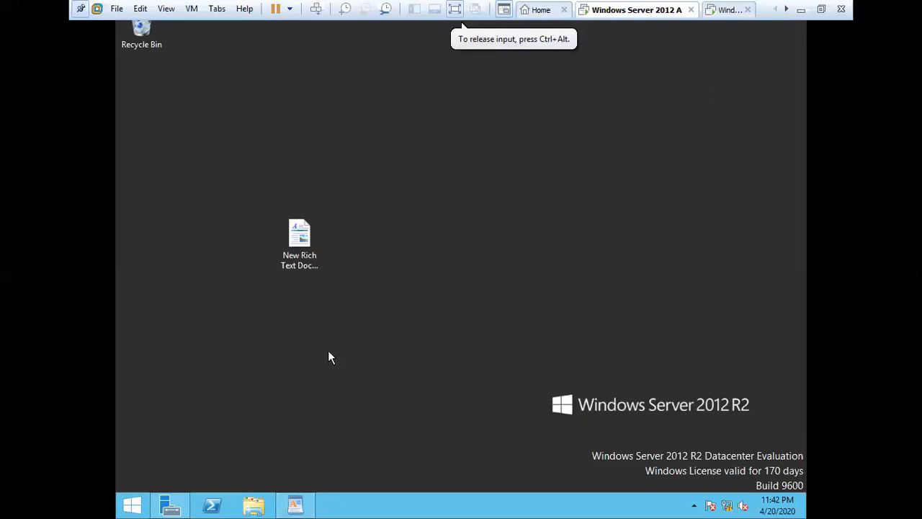
{"action": "left_click", "coordinate": [255, 508]}
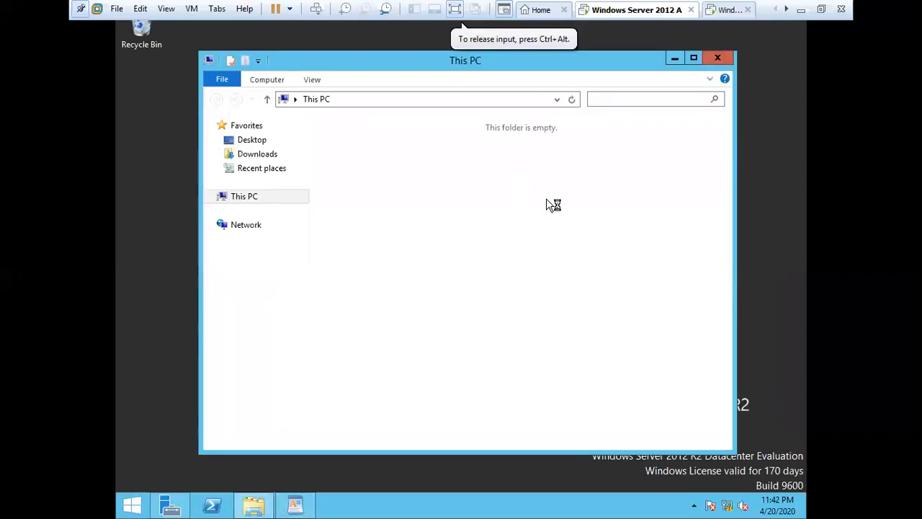
{"action": "left_click", "coordinate": [566, 300]}
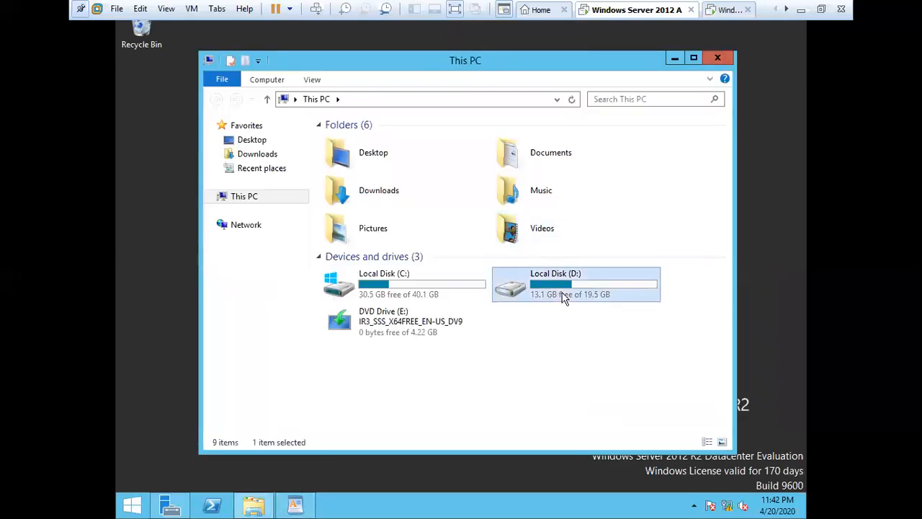
{"action": "left_click", "coordinate": [717, 57]}
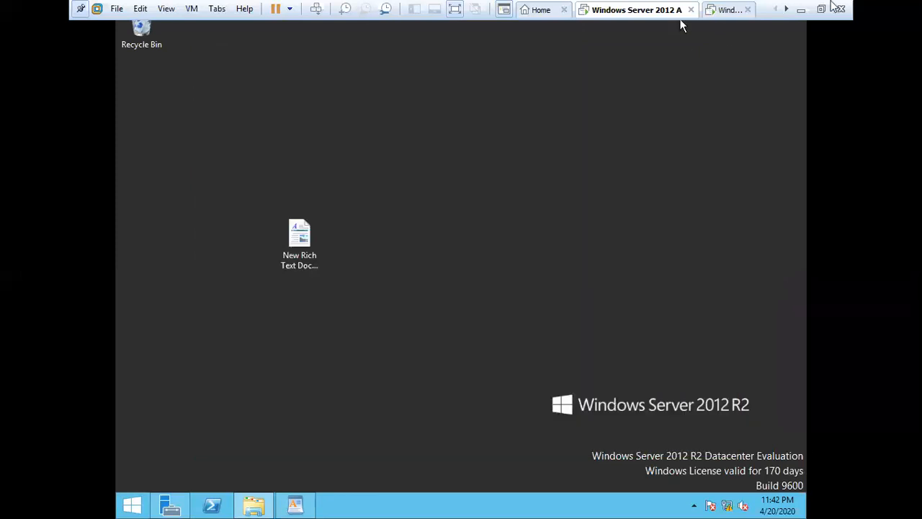
Step: On the host machine, open the software folder on Local Disk (D:)
{"action": "left_click", "coordinate": [802, 10]}
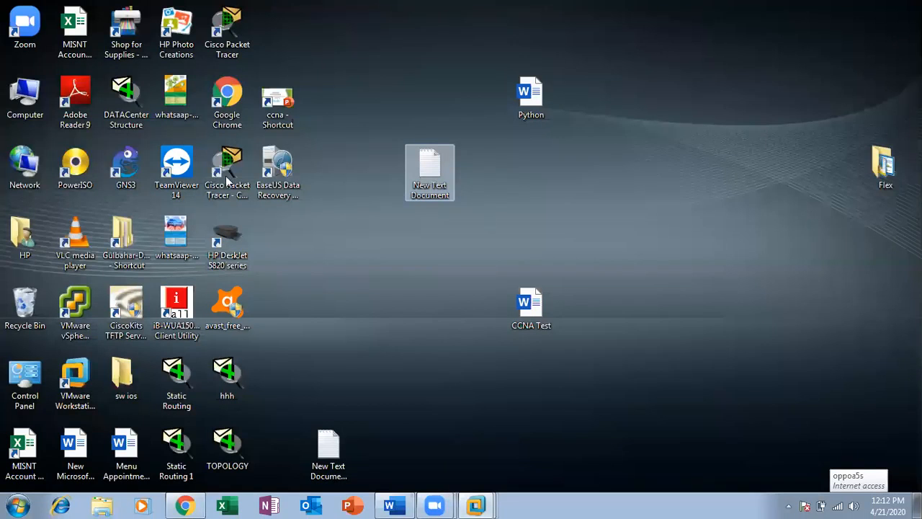
{"action": "double_click", "coordinate": [27, 97]}
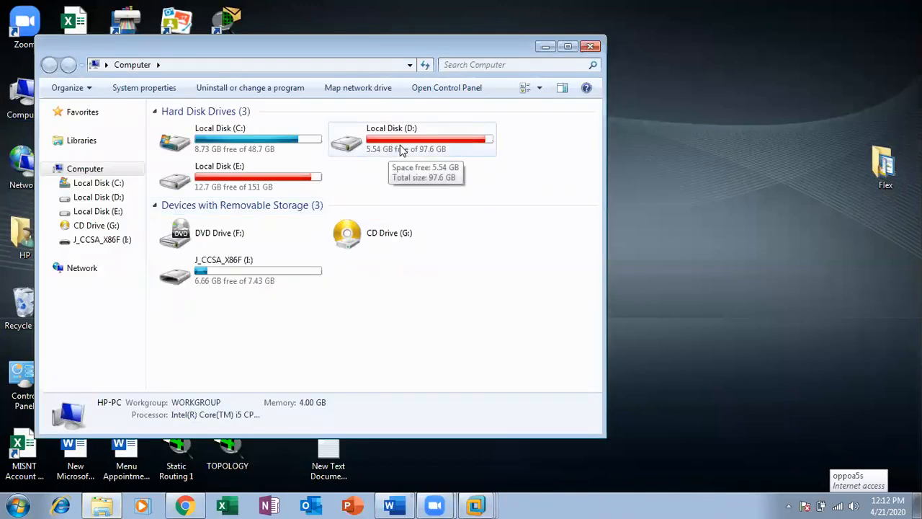
{"action": "double_click", "coordinate": [400, 145]}
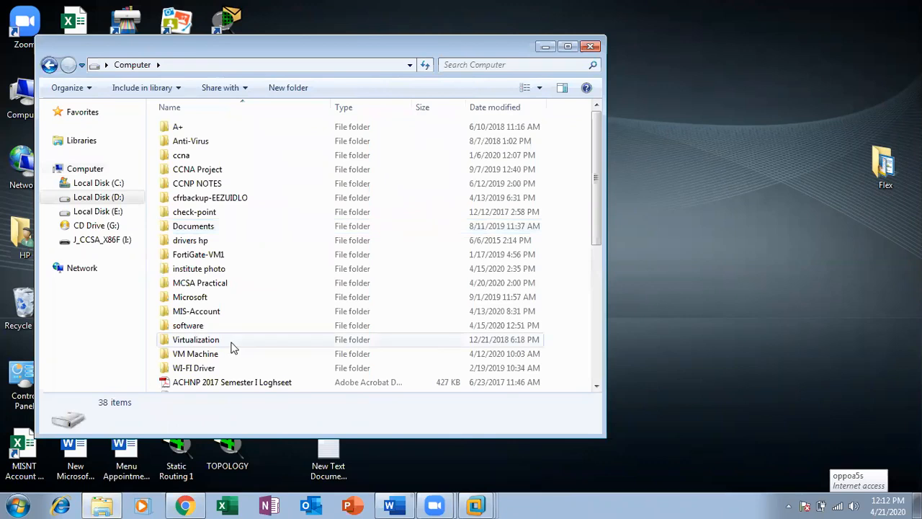
{"action": "scroll", "coordinate": [231, 339], "scroll_direction": "down", "scroll_amount": 1}
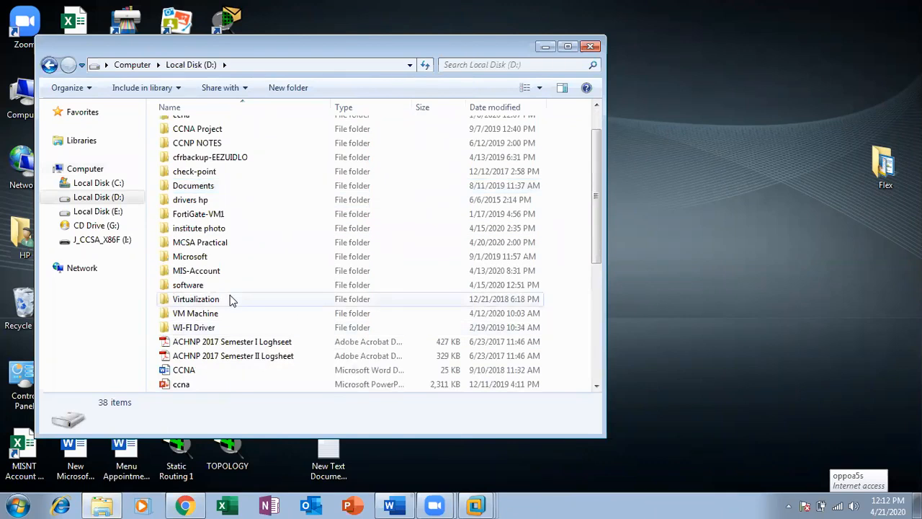
{"action": "scroll", "coordinate": [234, 317], "scroll_direction": "up", "scroll_amount": 1}
{"action": "double_click", "coordinate": [196, 325]}
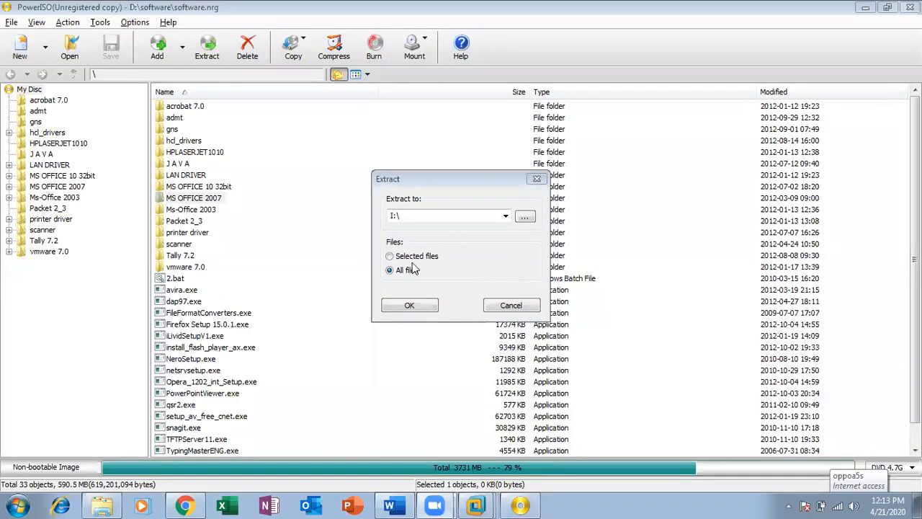
Step: Extract the selected files to C:\ in PowerISO, then bring up the network connection options
{"action": "left_click", "coordinate": [414, 258]}
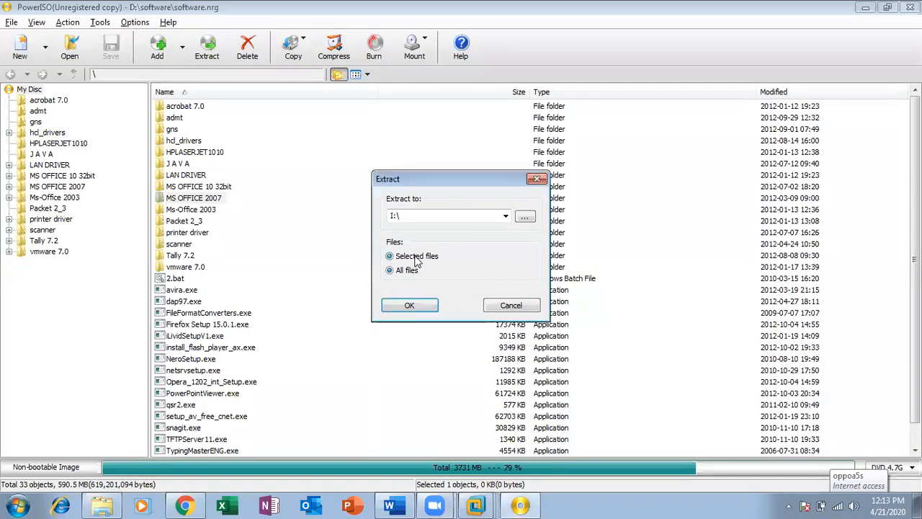
{"action": "left_click", "coordinate": [526, 217]}
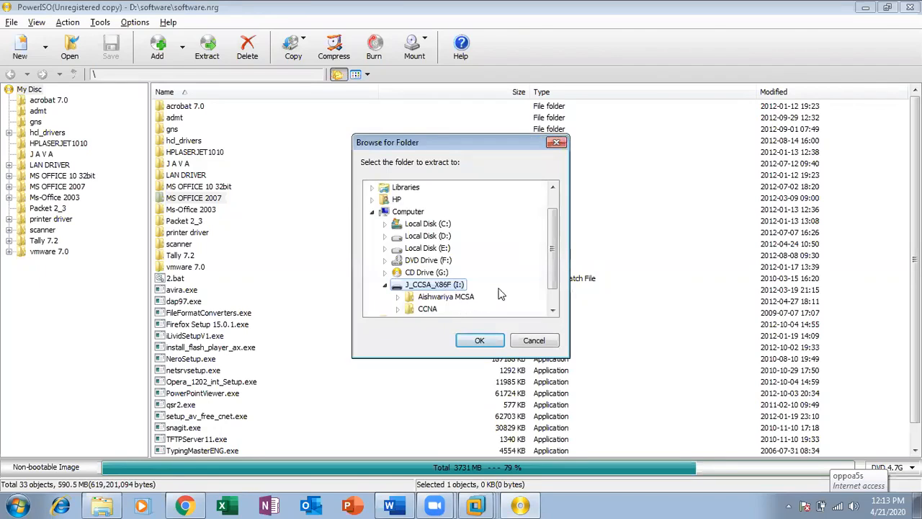
{"action": "scroll", "coordinate": [498, 295], "scroll_direction": "down", "scroll_amount": 1}
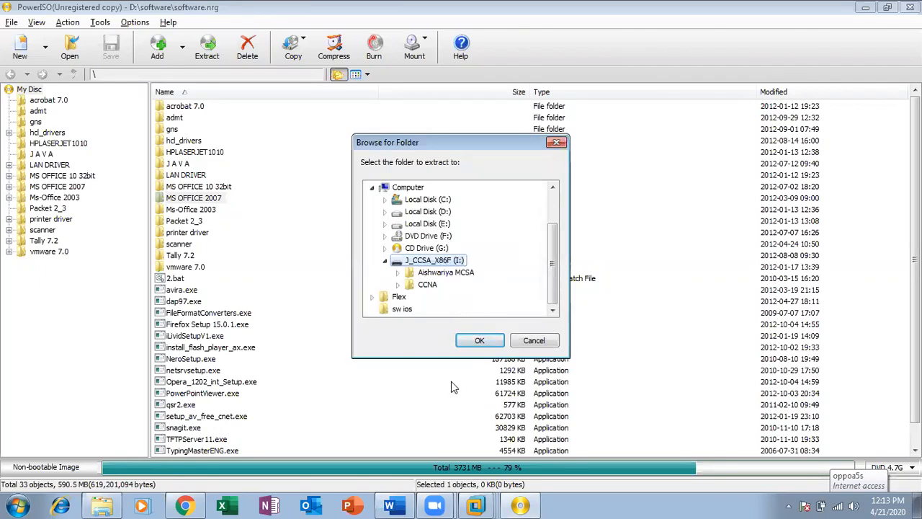
{"action": "left_click", "coordinate": [443, 202]}
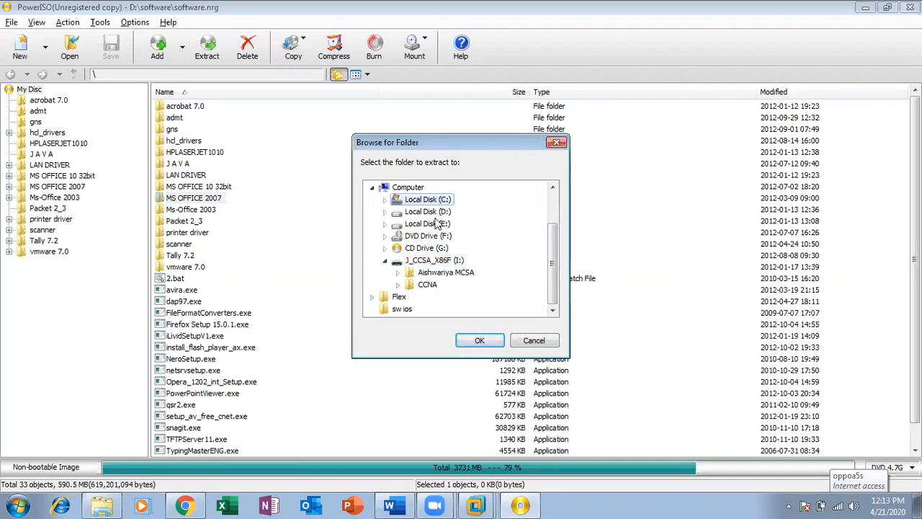
{"action": "left_click", "coordinate": [386, 201]}
{"action": "left_click", "coordinate": [480, 340]}
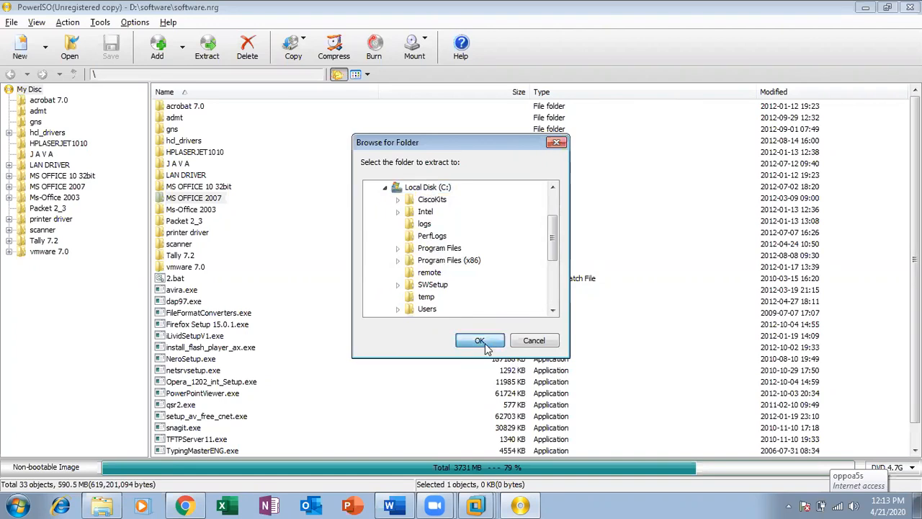
{"action": "left_click", "coordinate": [410, 305]}
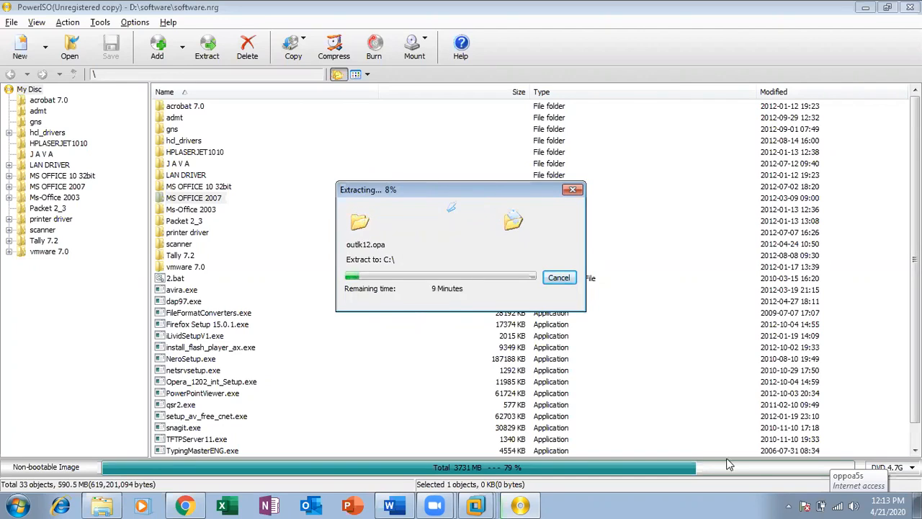
{"action": "left_click", "coordinate": [789, 505]}
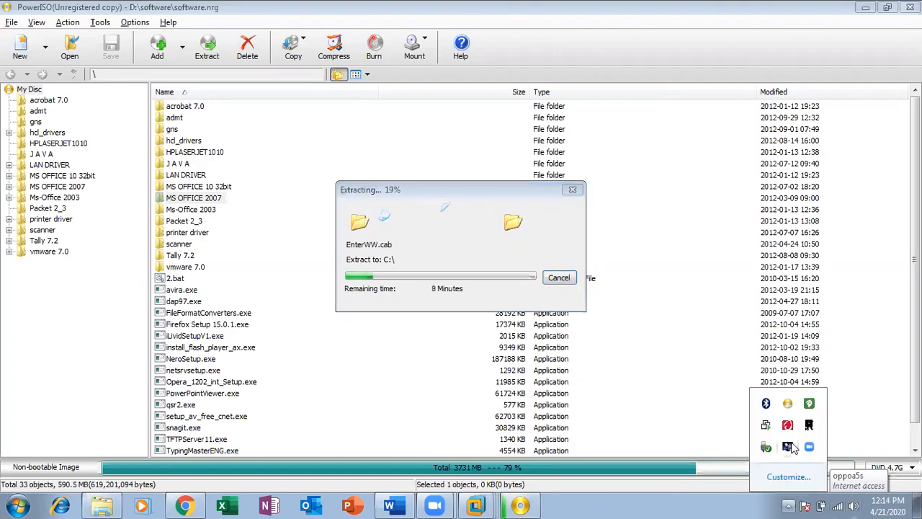
{"action": "right_click", "coordinate": [843, 505]}
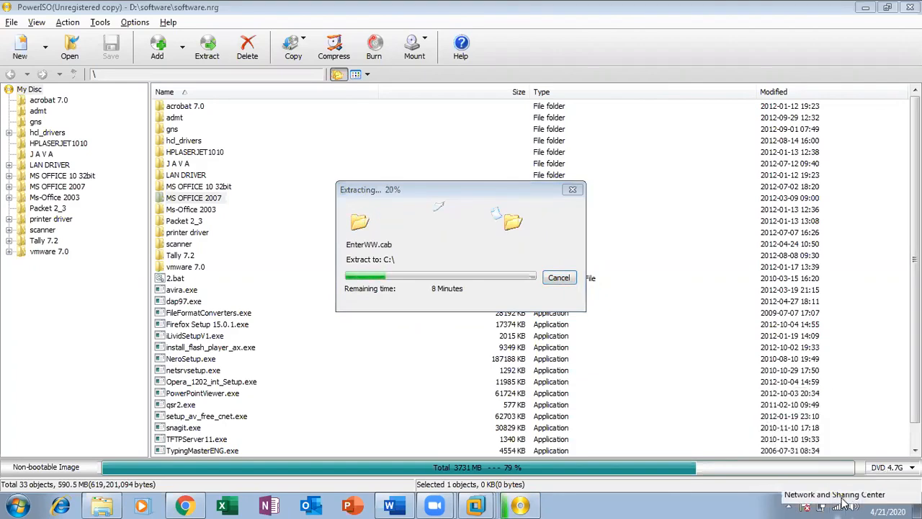
{"action": "left_click", "coordinate": [836, 496]}
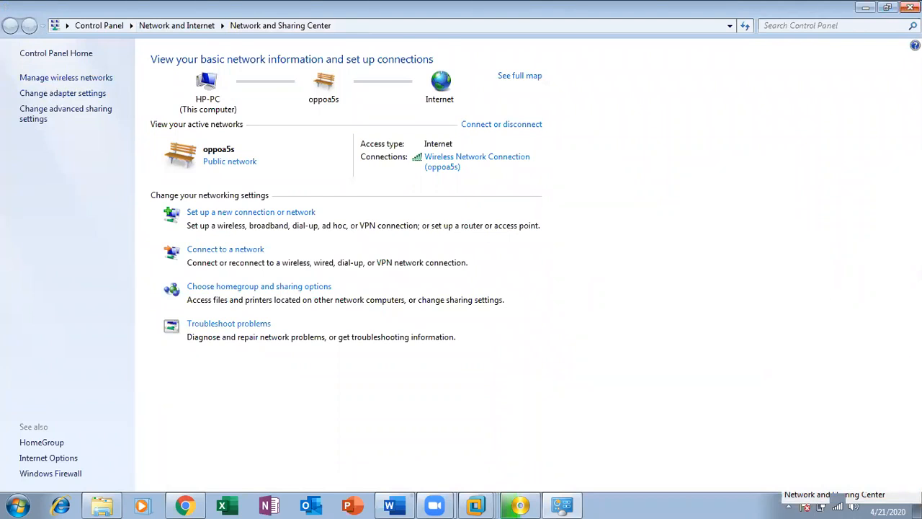
{"action": "left_click", "coordinate": [909, 6]}
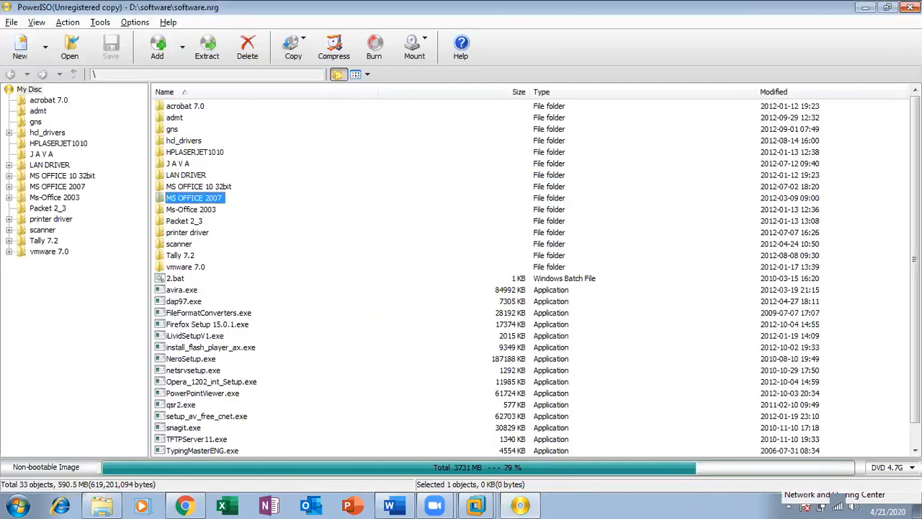
Step: Close PowerISO and the software folder window
{"action": "left_click", "coordinate": [910, 8]}
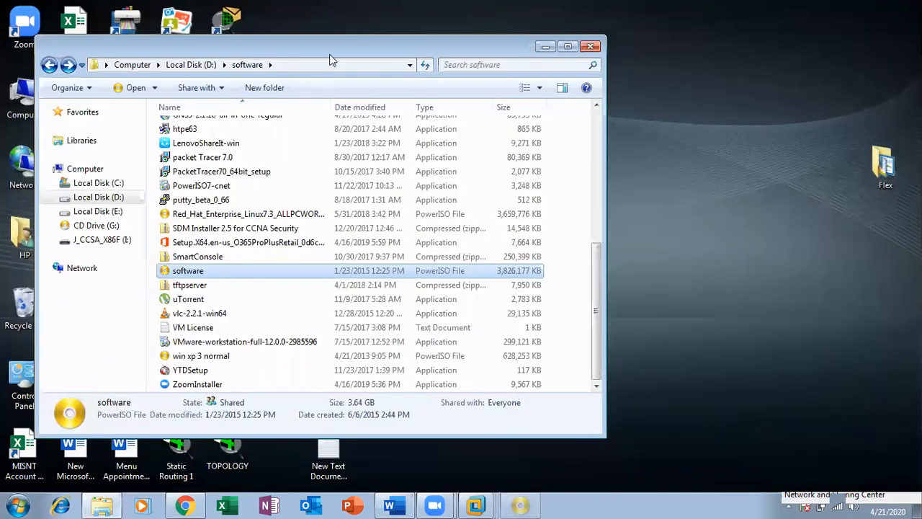
{"action": "key", "text": "l"}
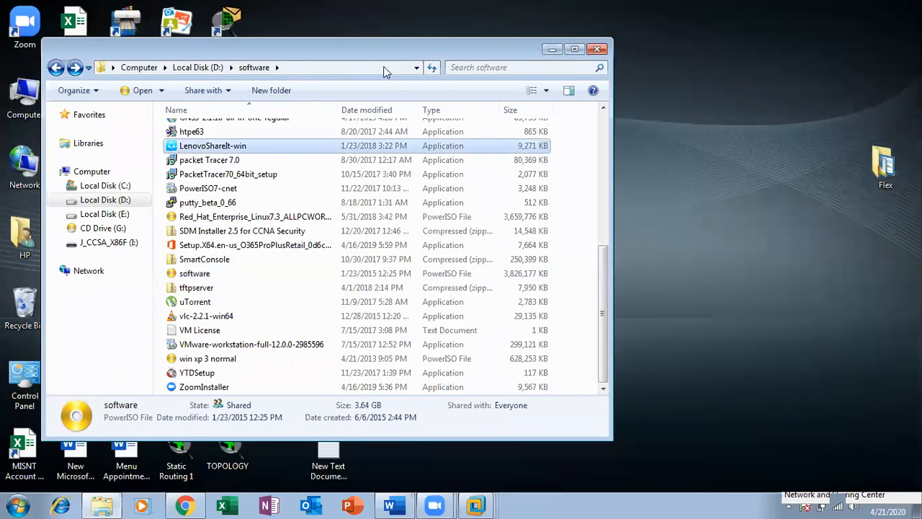
{"action": "key", "text": "Up"}
{"action": "key", "text": "Up"}
{"action": "double_click", "coordinate": [431, 49]}
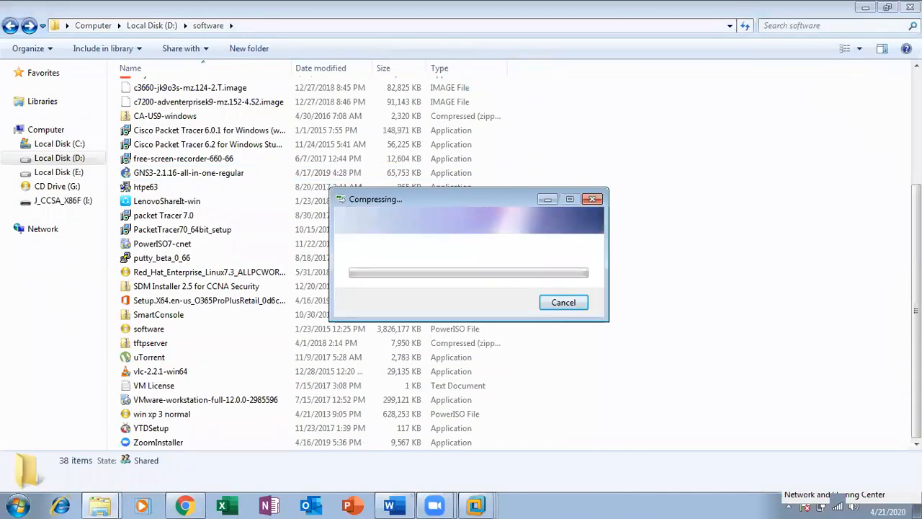
{"action": "left_click", "coordinate": [910, 8]}
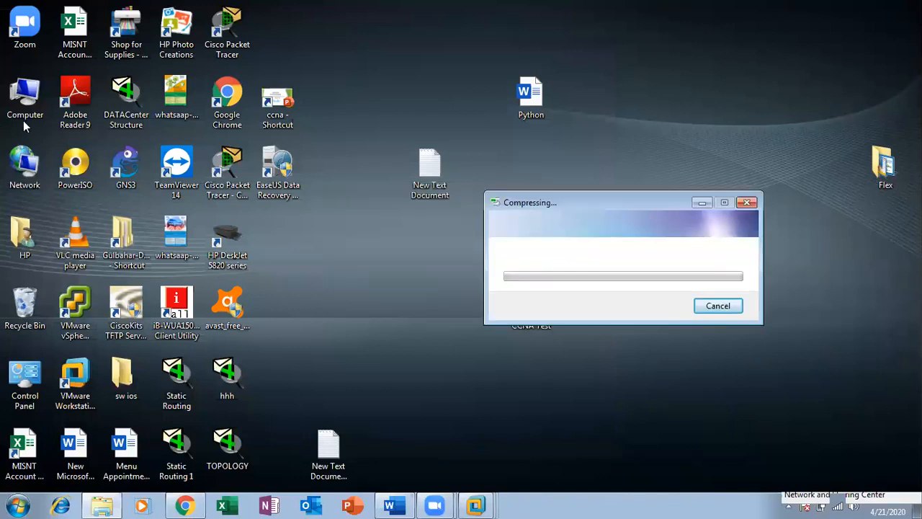
Step: Browse the extracted MS OFFICE 2007 folder on Local Disk (C:), then return to C:
{"action": "double_click", "coordinate": [21, 99]}
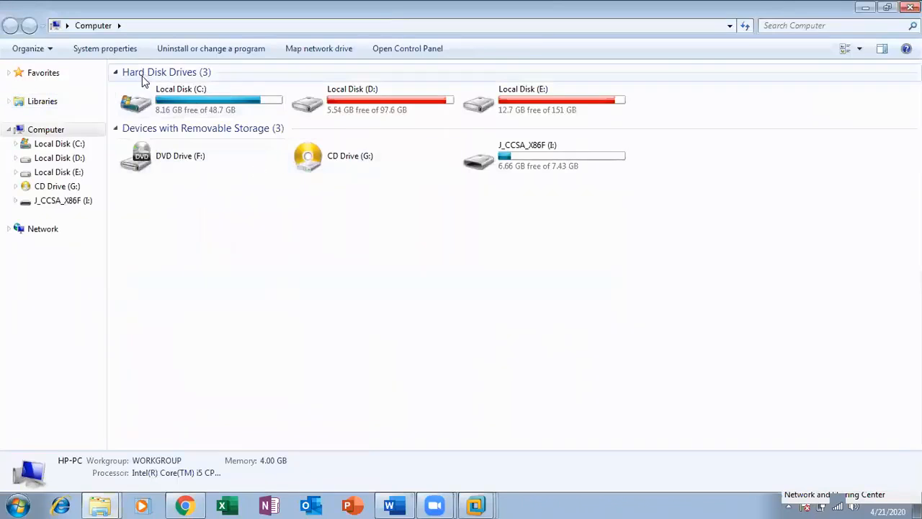
{"action": "left_click", "coordinate": [194, 106]}
{"action": "double_click", "coordinate": [195, 106]}
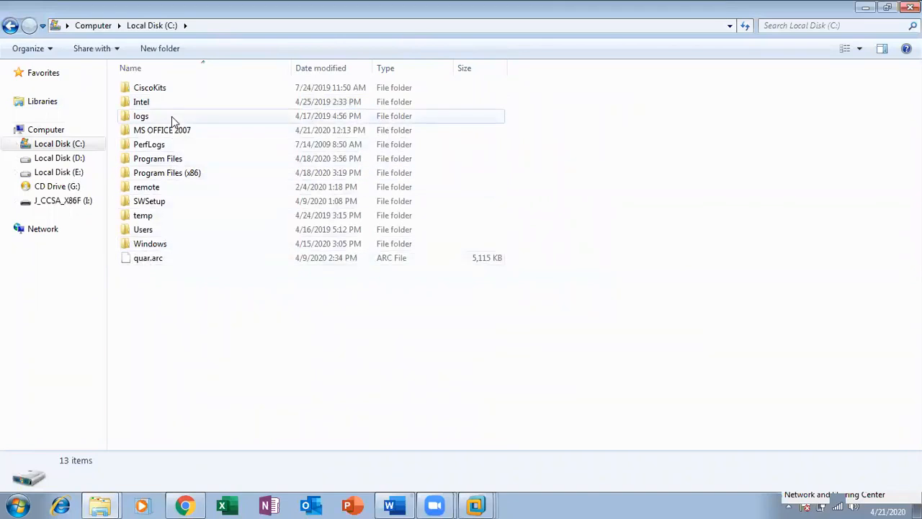
{"action": "double_click", "coordinate": [177, 135]}
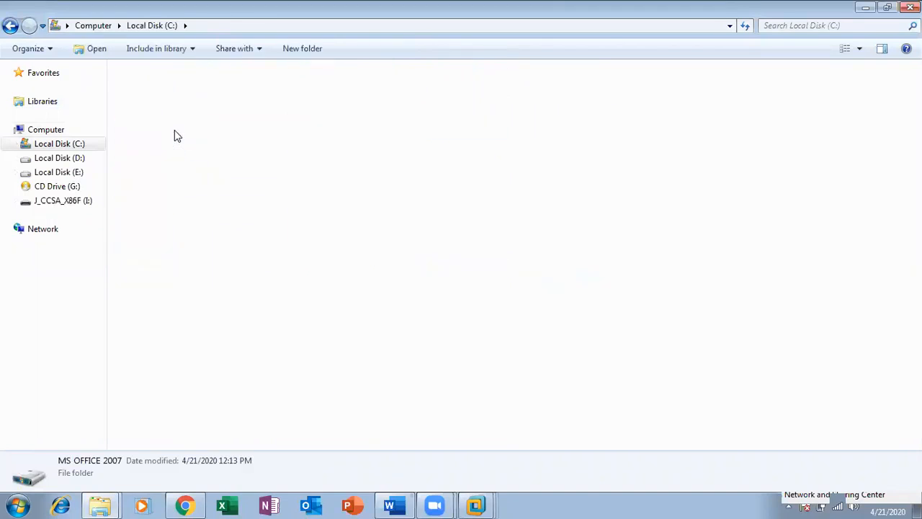
{"action": "left_click", "coordinate": [10, 26]}
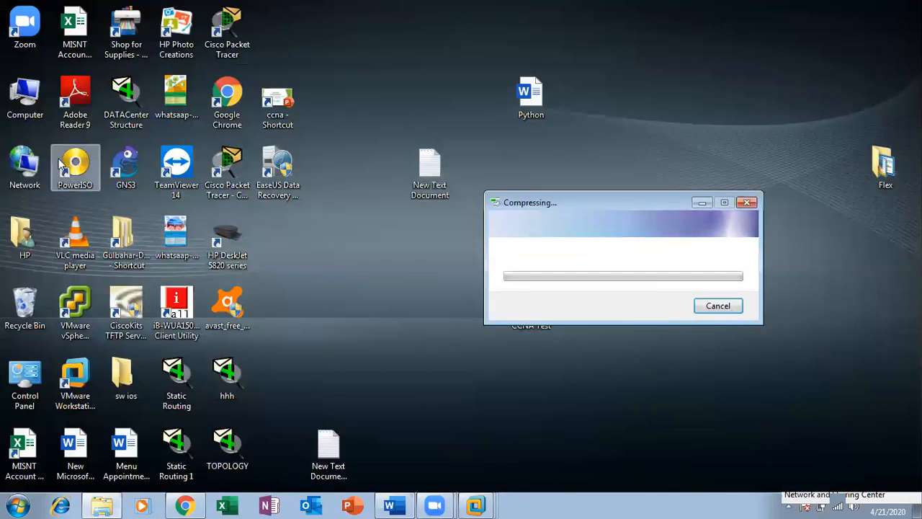
Step: Copy the MS OFFICE 2007 folder from Local Disk (C:) on the host
{"action": "double_click", "coordinate": [26, 101]}
{"action": "double_click", "coordinate": [175, 109]}
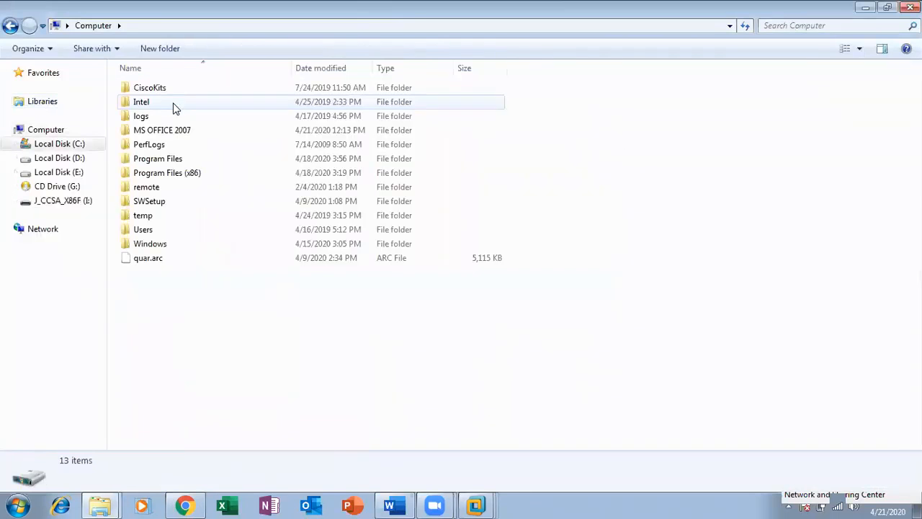
{"action": "double_click", "coordinate": [178, 129]}
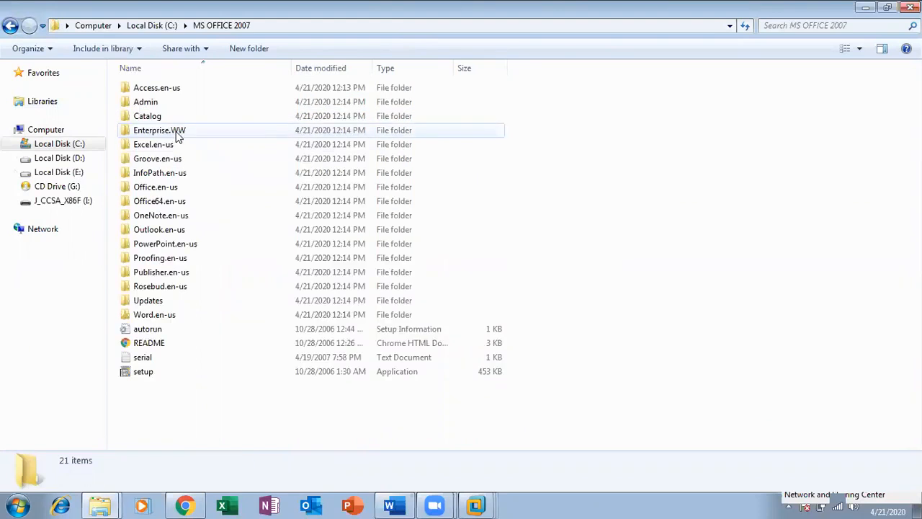
{"action": "left_click", "coordinate": [12, 27]}
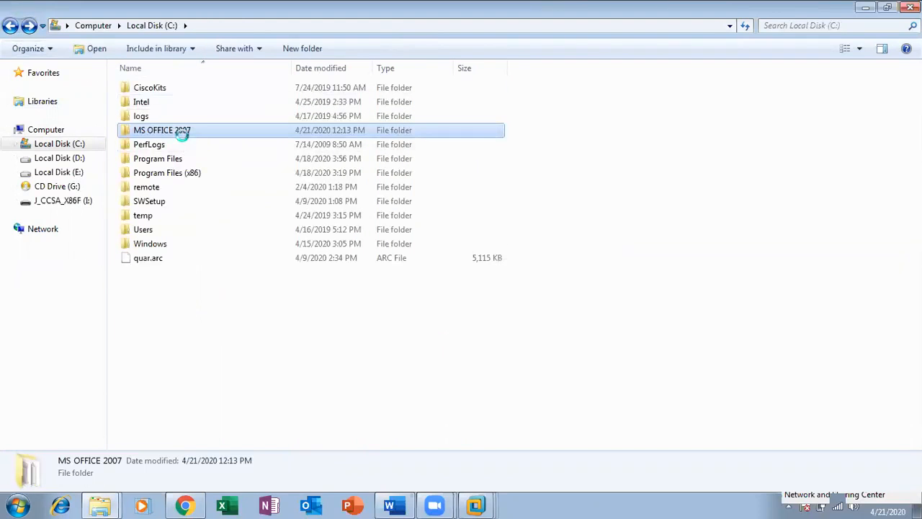
{"action": "right_click", "coordinate": [194, 133]}
{"action": "left_click", "coordinate": [218, 327]}
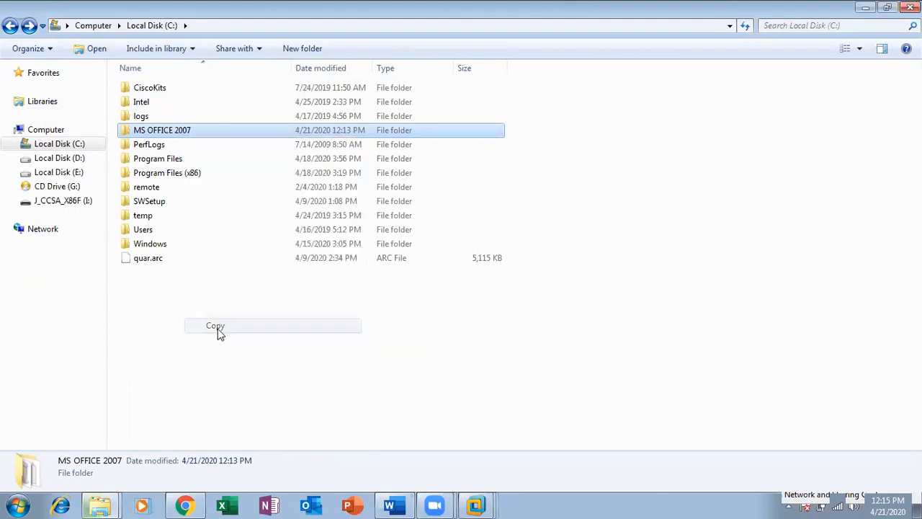
Step: In the Server 2012 VM, try pasting into Local Disk (D:), find Paste unavailable, and minimize the VM
{"action": "left_click", "coordinate": [912, 8]}
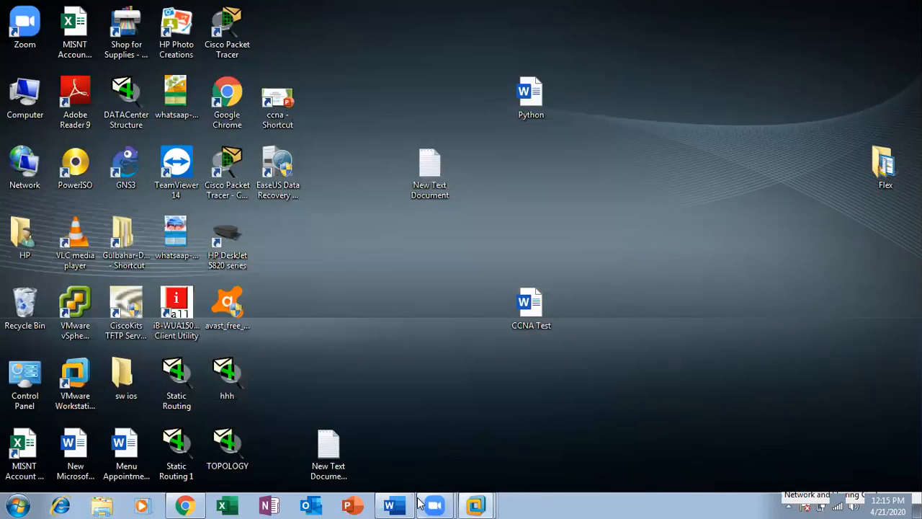
{"action": "mouse_move", "coordinate": [475, 505]}
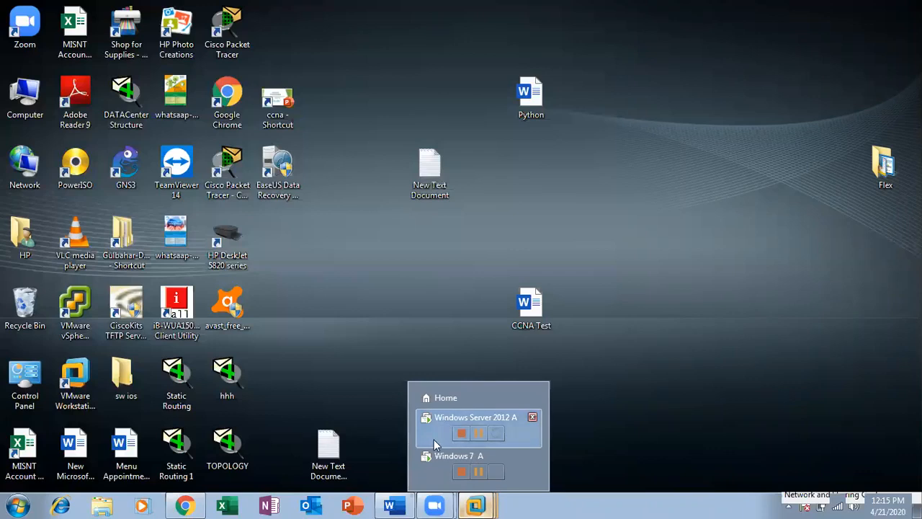
{"action": "left_click", "coordinate": [434, 439]}
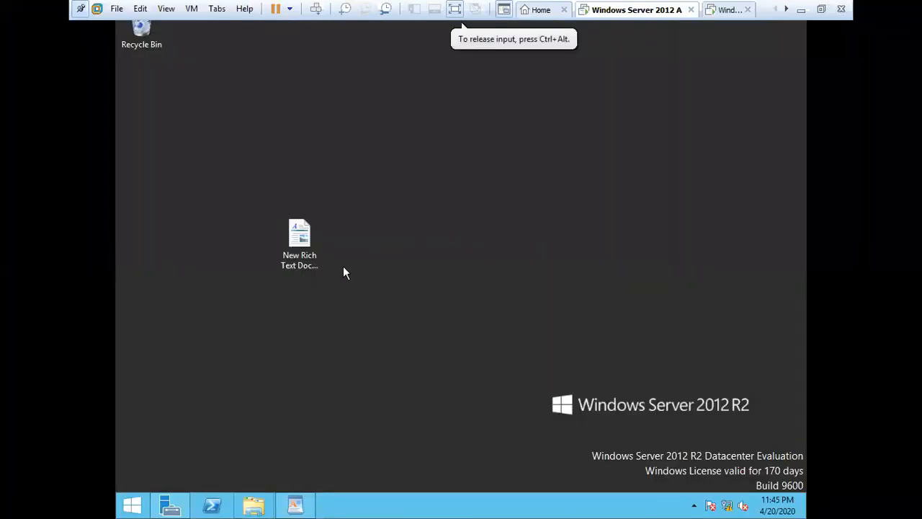
{"action": "left_click", "coordinate": [256, 507]}
{"action": "double_click", "coordinate": [566, 283]}
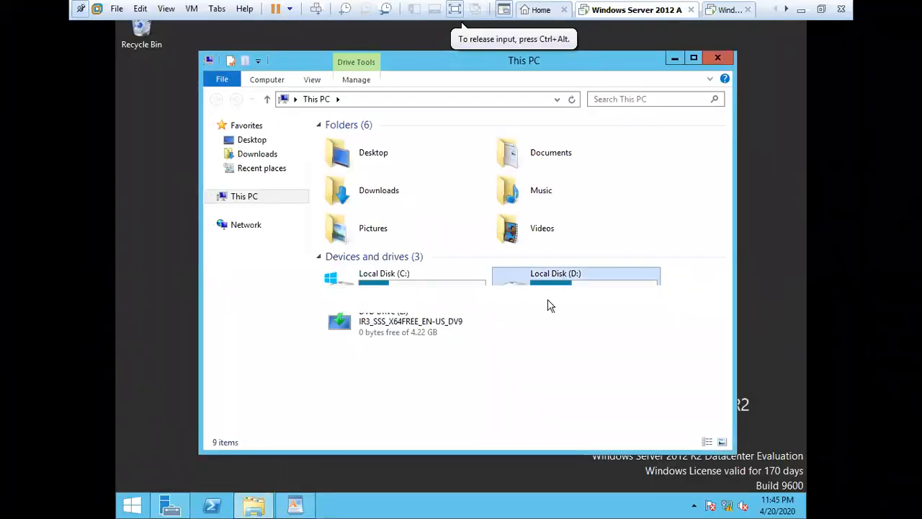
{"action": "right_click", "coordinate": [395, 258]}
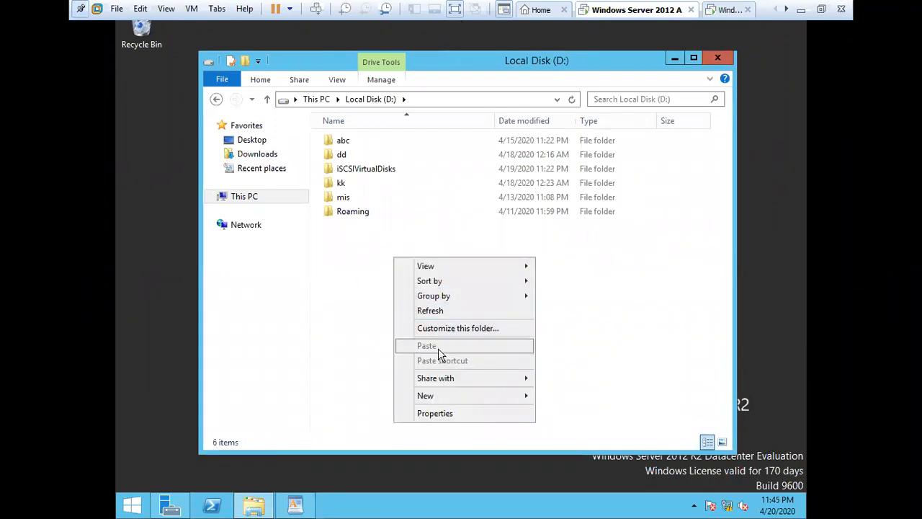
{"action": "left_click", "coordinate": [639, 275]}
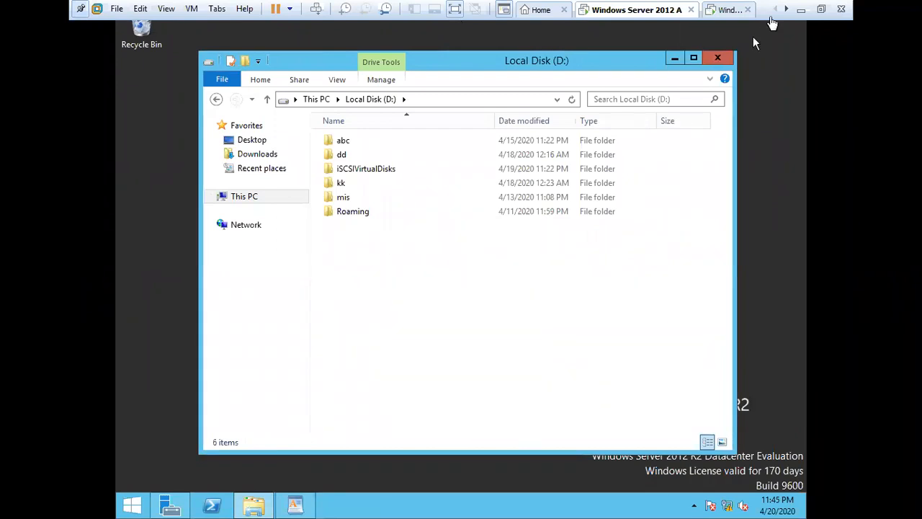
{"action": "left_click", "coordinate": [802, 9]}
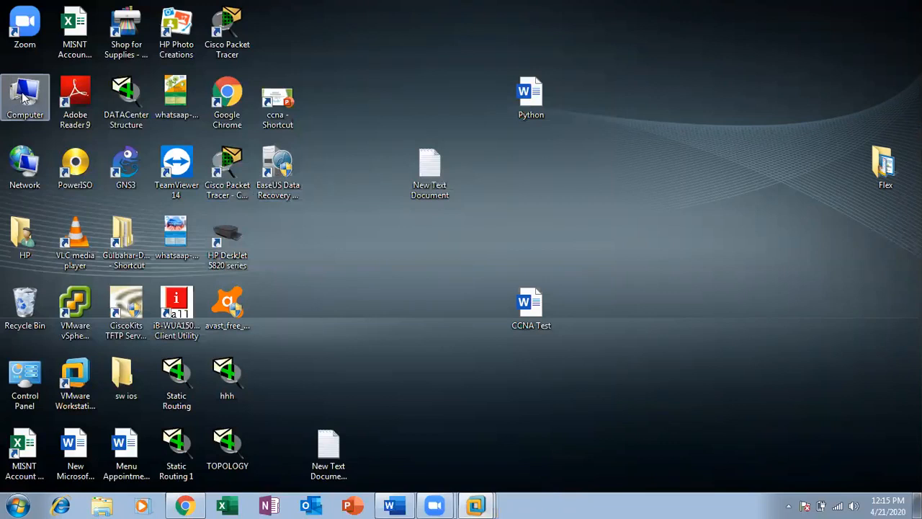
Step: Cut the MS OFFICE 2007 folder from Local Disk (C:)
{"action": "double_click", "coordinate": [24, 97]}
{"action": "double_click", "coordinate": [359, 115]}
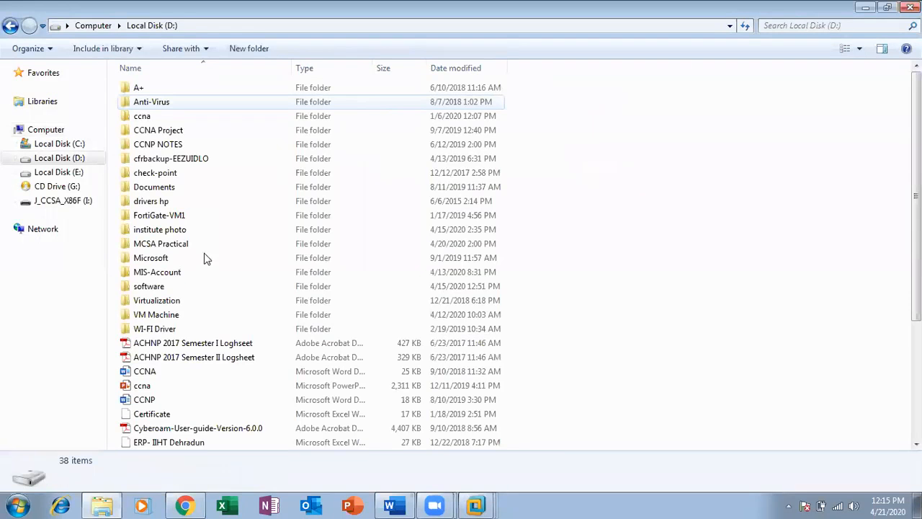
{"action": "left_click", "coordinate": [63, 145]}
{"action": "left_click", "coordinate": [176, 135]}
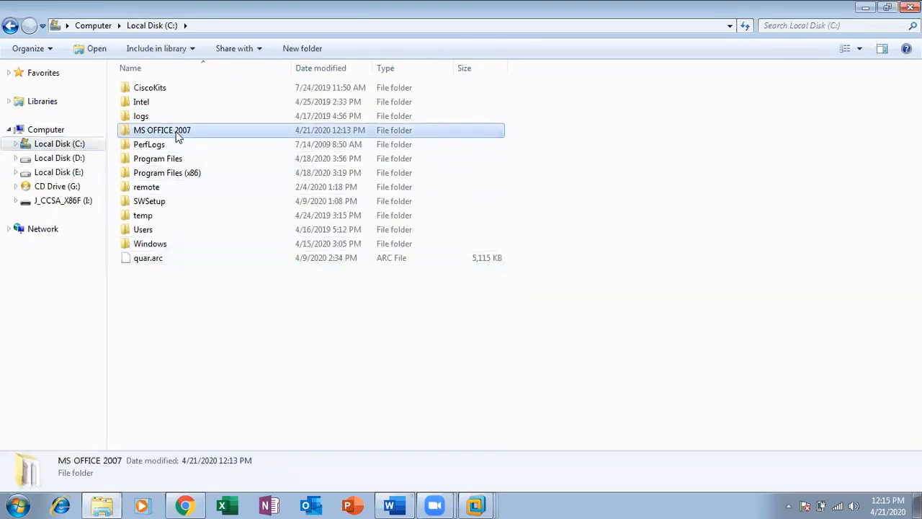
{"action": "right_click", "coordinate": [177, 135]}
{"action": "left_click", "coordinate": [213, 320]}
Step: Paste the folder onto J_CCSA_X86F (I:), show the transfer details, and minimize Explorer
{"action": "left_click", "coordinate": [80, 207]}
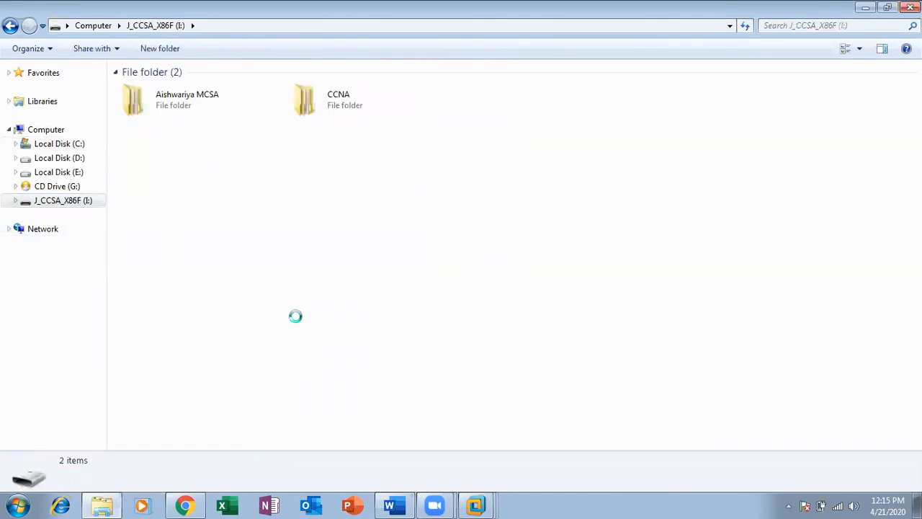
{"action": "right_click", "coordinate": [249, 148]}
{"action": "left_click", "coordinate": [310, 241]}
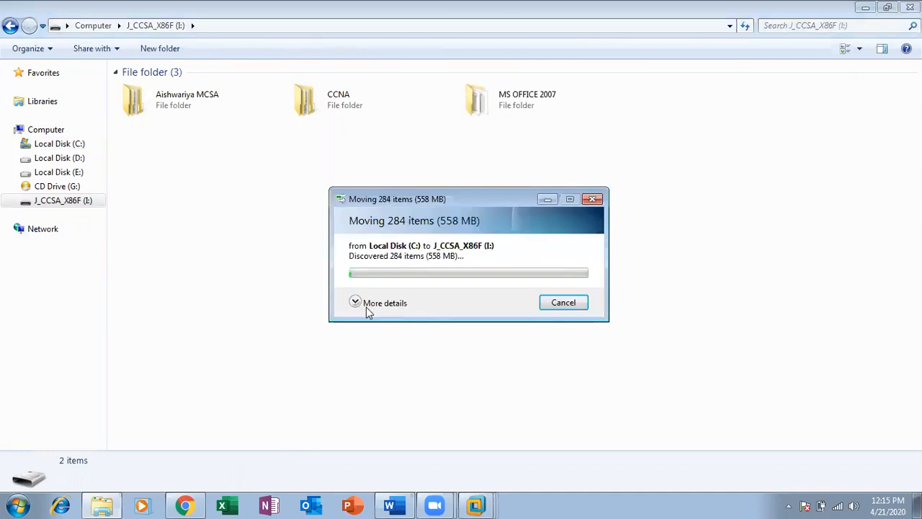
{"action": "left_click", "coordinate": [357, 304]}
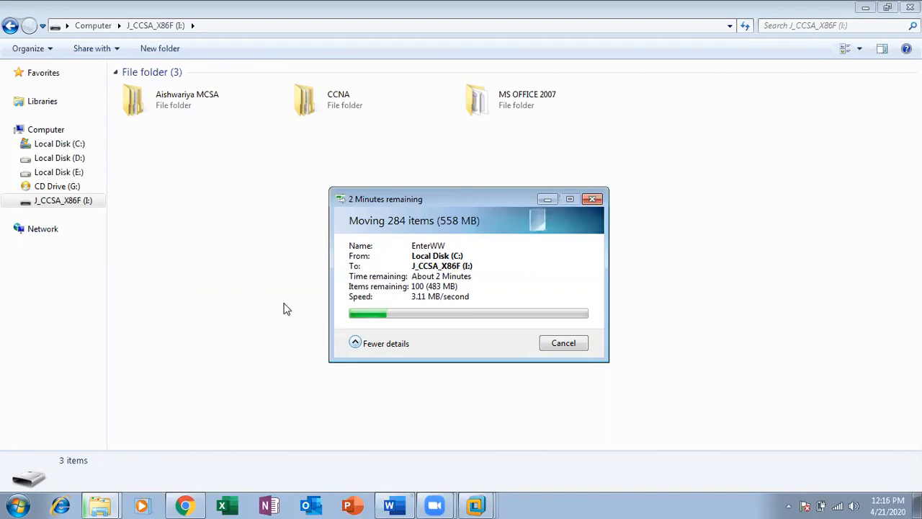
{"action": "left_click", "coordinate": [865, 7]}
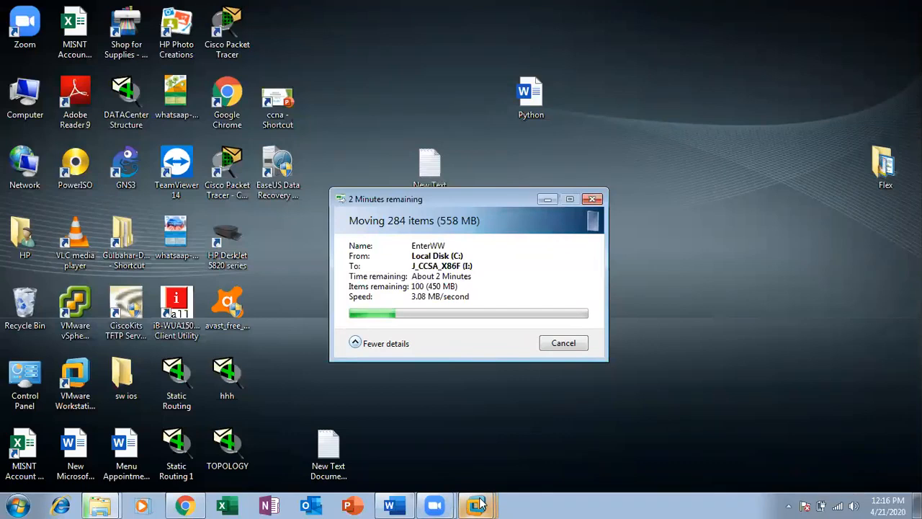
Step: Switch to the Windows Server 2012 A virtual machine and close its This PC window
{"action": "mouse_move", "coordinate": [479, 504]}
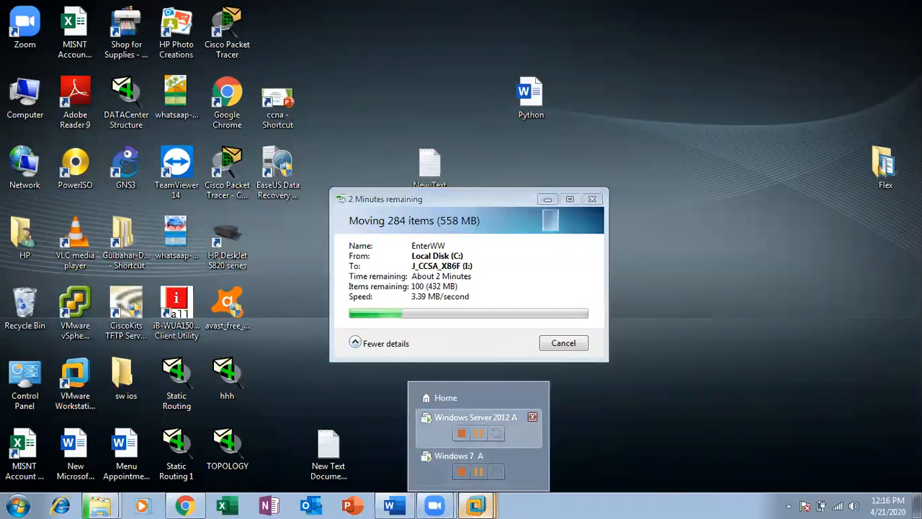
{"action": "left_click", "coordinate": [421, 423]}
{"action": "left_click", "coordinate": [247, 198]}
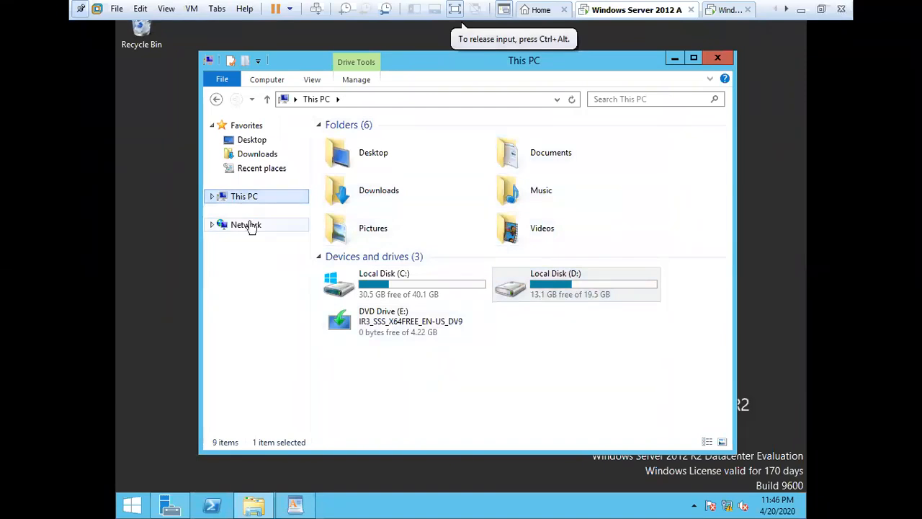
{"action": "left_click", "coordinate": [212, 196]}
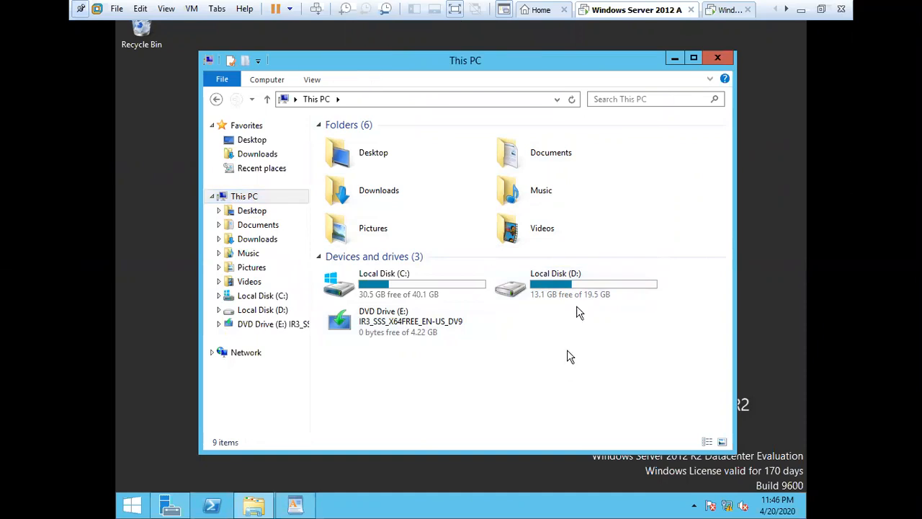
{"action": "left_click", "coordinate": [717, 57]}
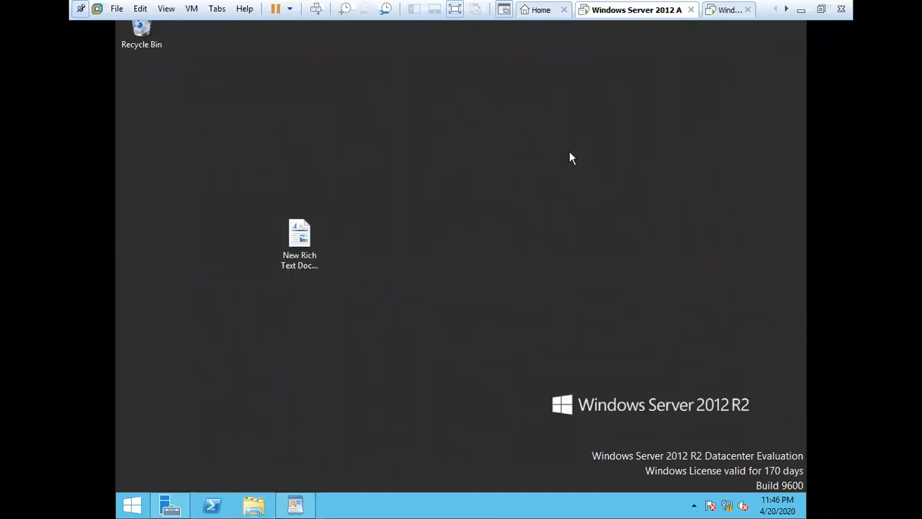
Step: Open the virtual machine's settings and browse for a new CD/DVD ISO image
{"action": "right_click", "coordinate": [639, 17]}
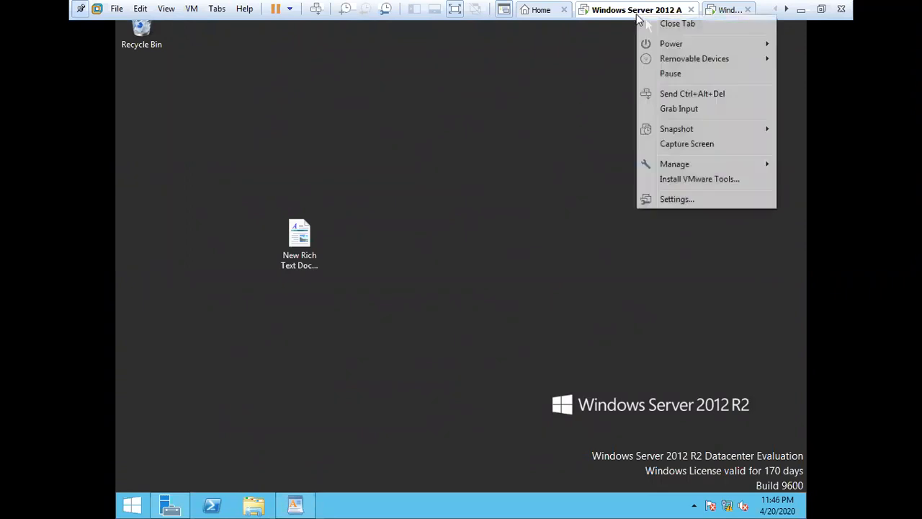
{"action": "left_click", "coordinate": [687, 199]}
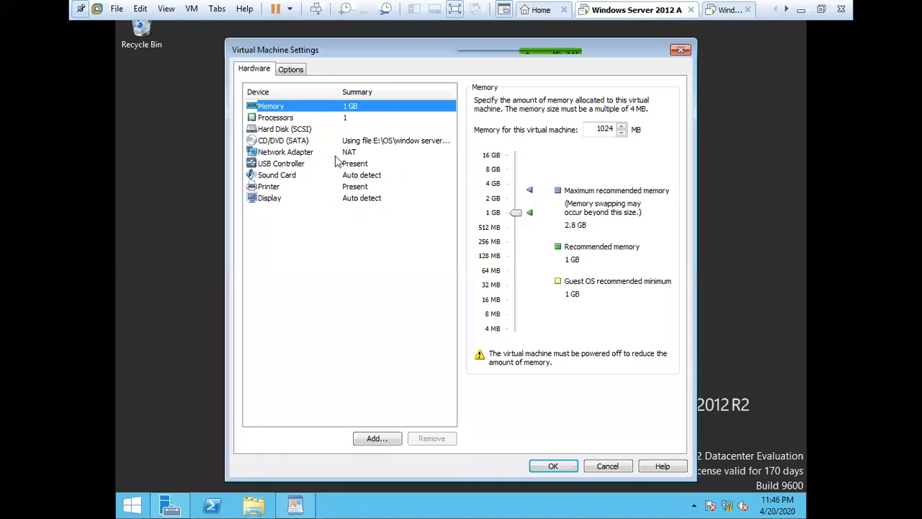
{"action": "left_click", "coordinate": [373, 142]}
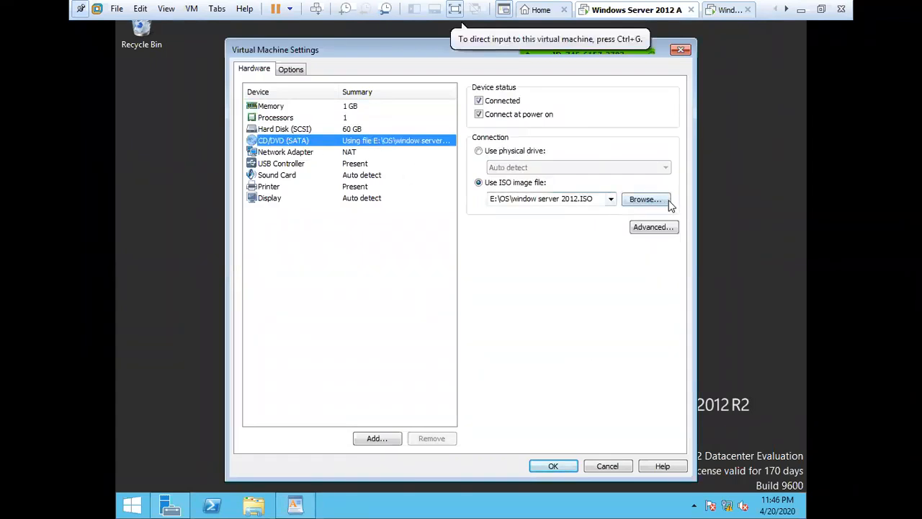
{"action": "left_click", "coordinate": [649, 199]}
{"action": "left_click", "coordinate": [643, 202]}
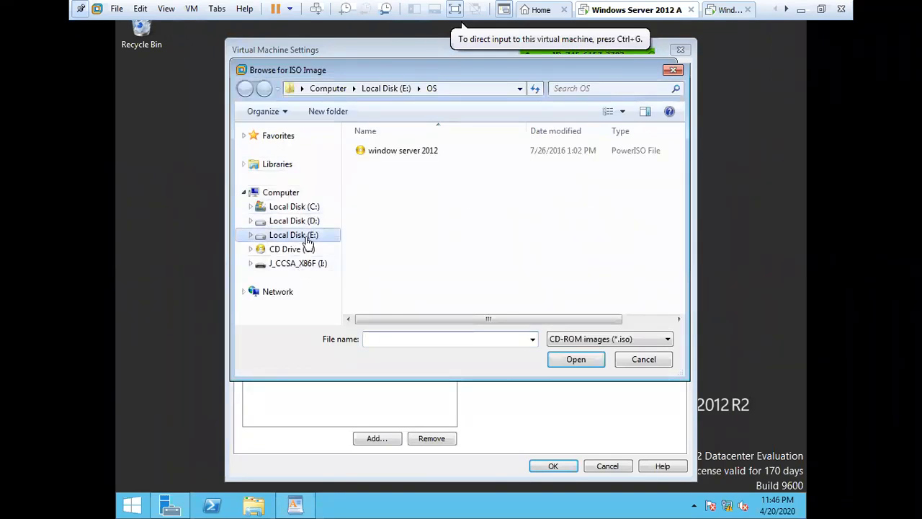
Step: Pick D:\software\software.nrg using the All files filter and save the VM settings
{"action": "left_click", "coordinate": [296, 221]}
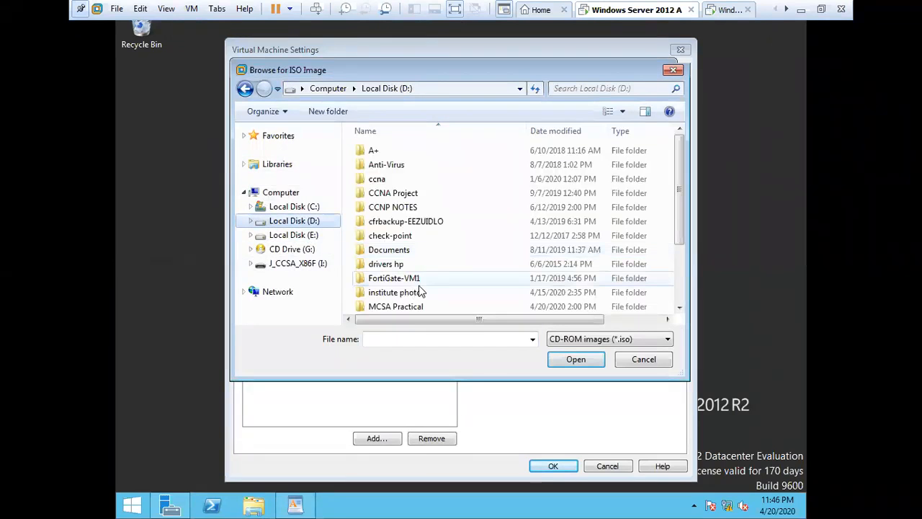
{"action": "left_click_drag", "start_coordinate": [678, 225], "coordinate": [688, 288]}
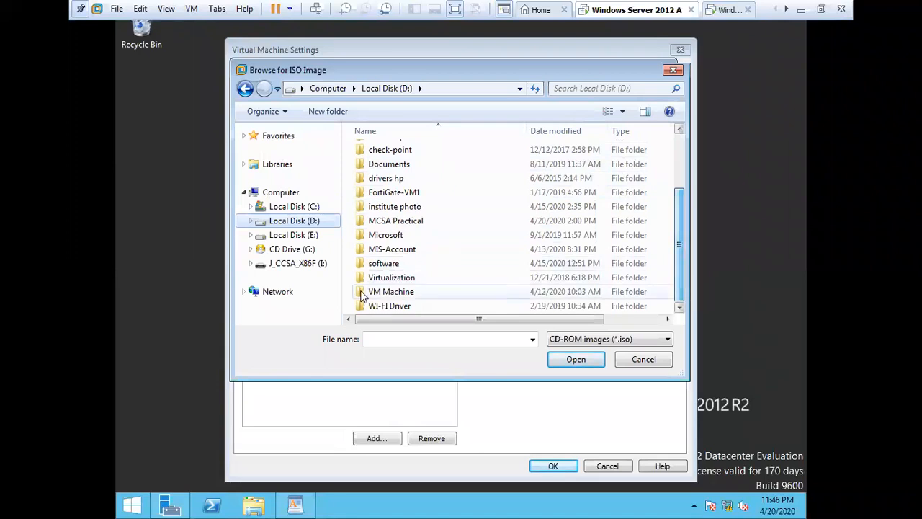
{"action": "double_click", "coordinate": [393, 264]}
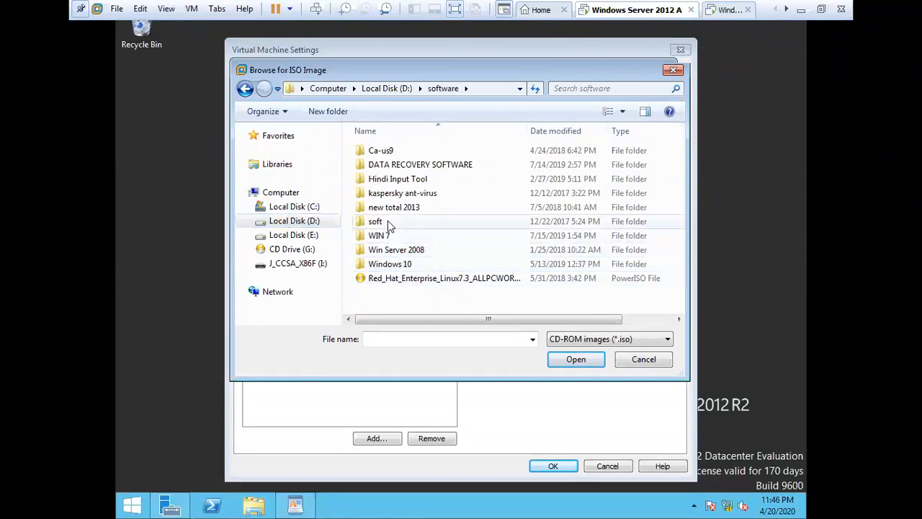
{"action": "left_click", "coordinate": [600, 346]}
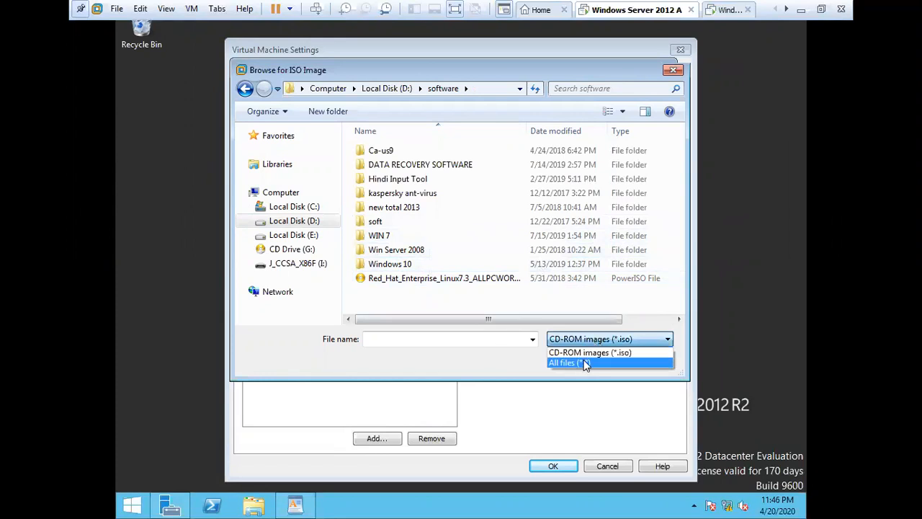
{"action": "left_click", "coordinate": [585, 363]}
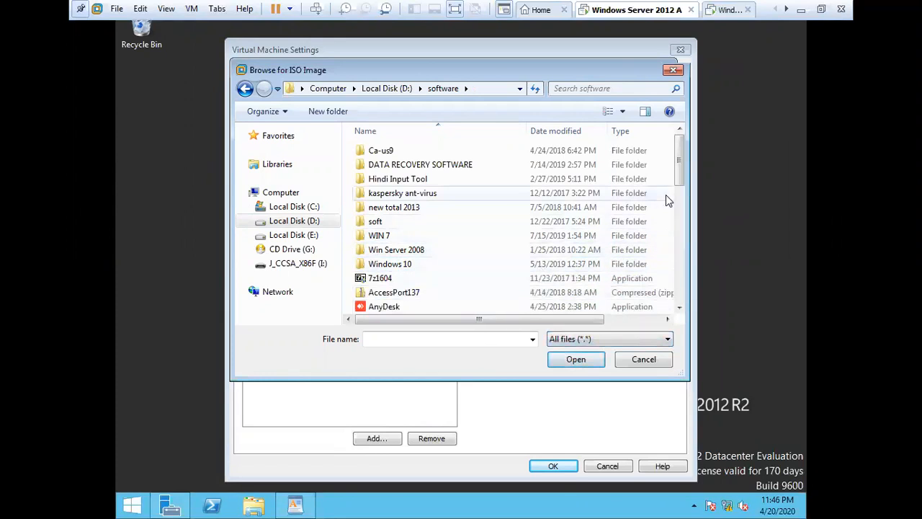
{"action": "scroll", "coordinate": [683, 281], "scroll_direction": "down", "scroll_amount": 5}
{"action": "scroll", "coordinate": [684, 285], "scroll_direction": "down", "scroll_amount": 3}
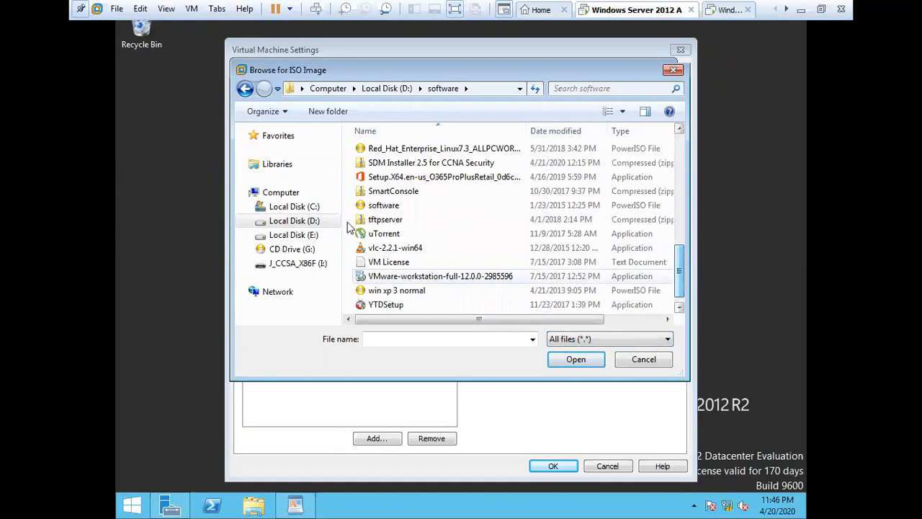
{"action": "double_click", "coordinate": [393, 207]}
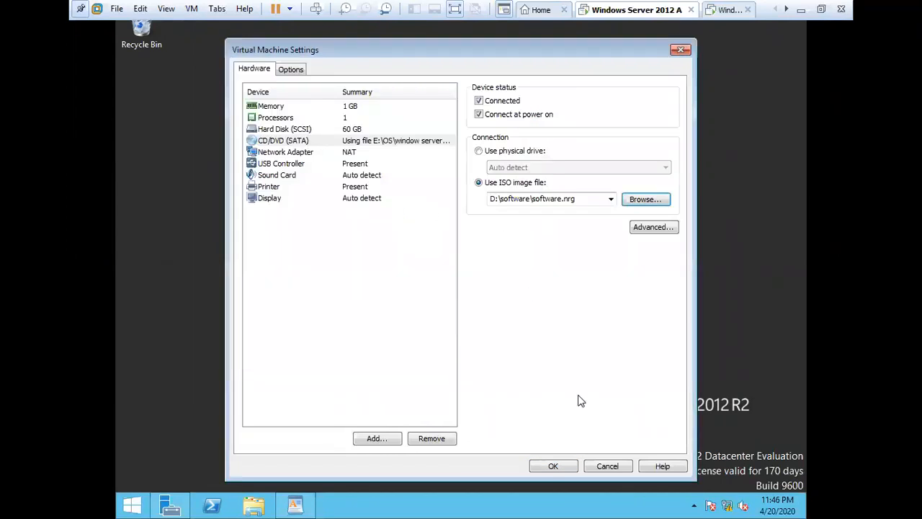
{"action": "left_click", "coordinate": [552, 467]}
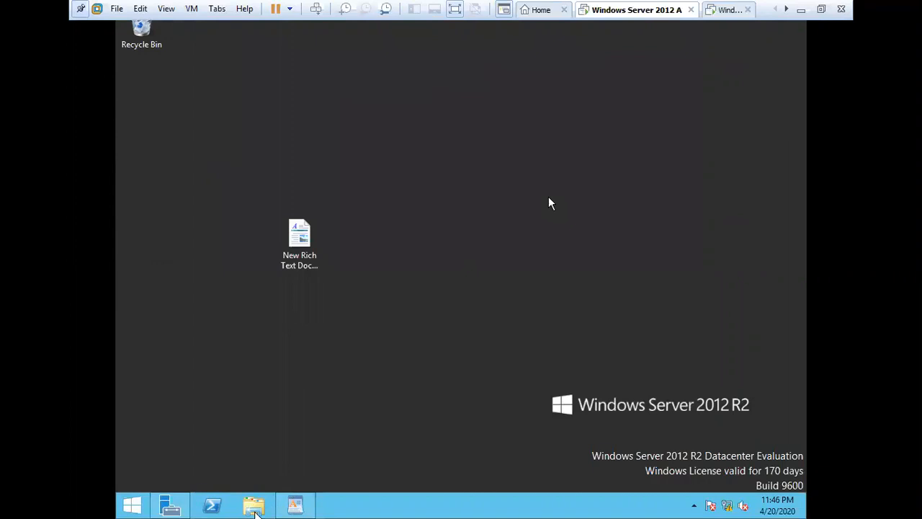
{"action": "left_click", "coordinate": [253, 507]}
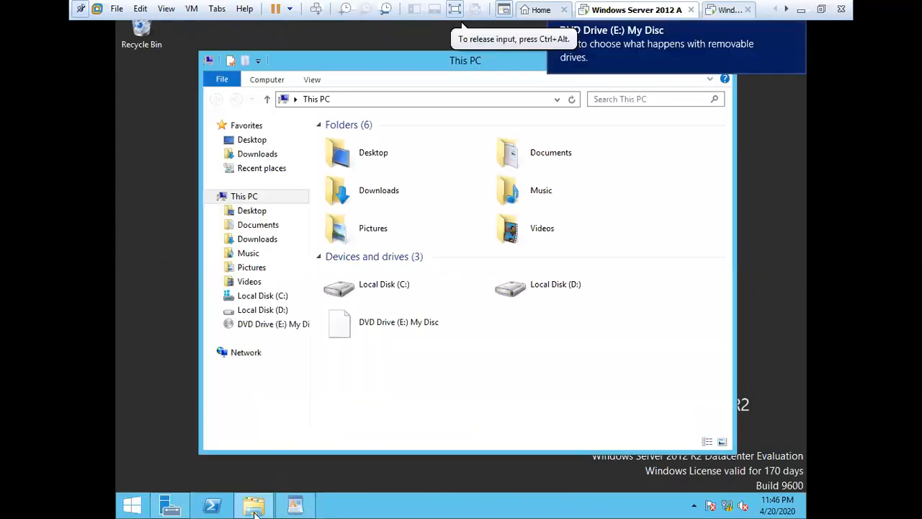
{"action": "left_click", "coordinate": [409, 320]}
{"action": "right_click", "coordinate": [409, 320]}
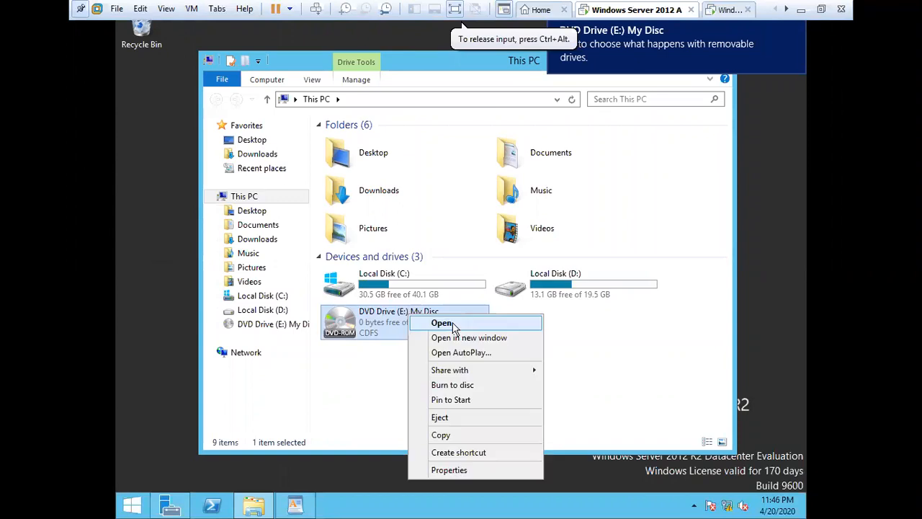
{"action": "left_click", "coordinate": [454, 322]}
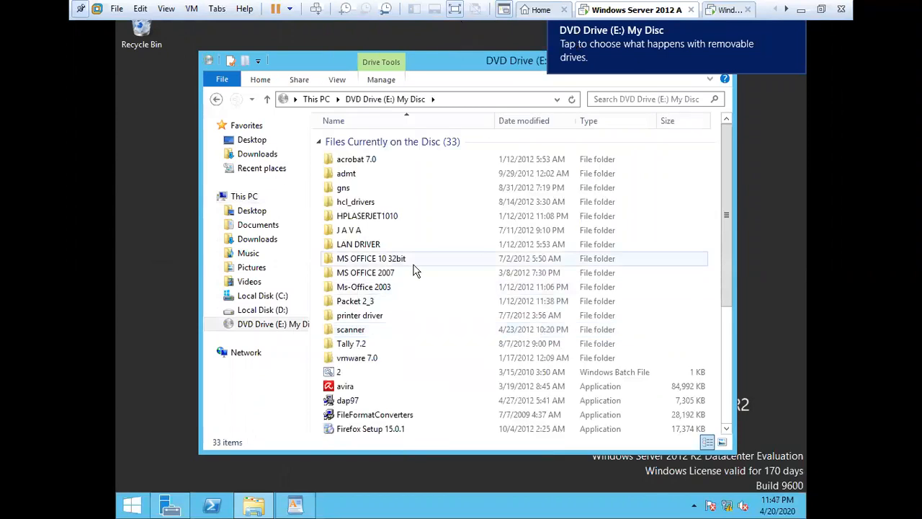
{"action": "left_click", "coordinate": [364, 274]}
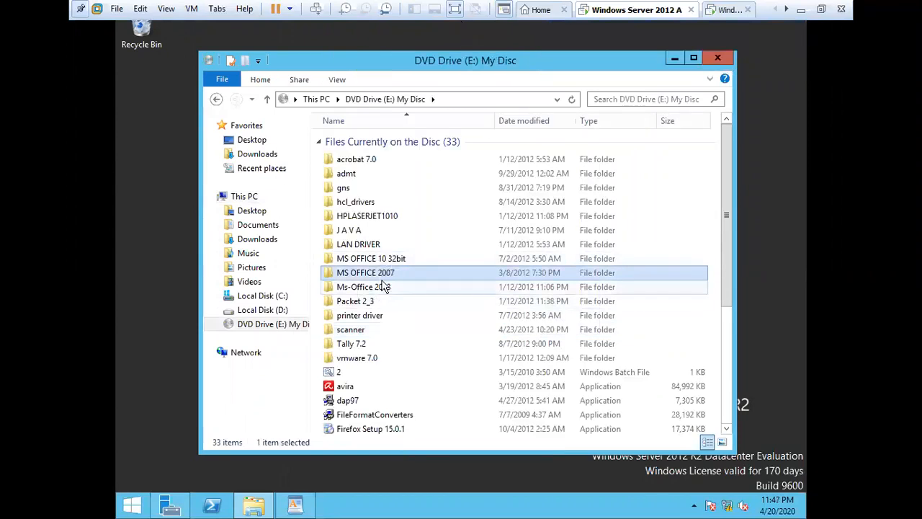
{"action": "left_click", "coordinate": [717, 56]}
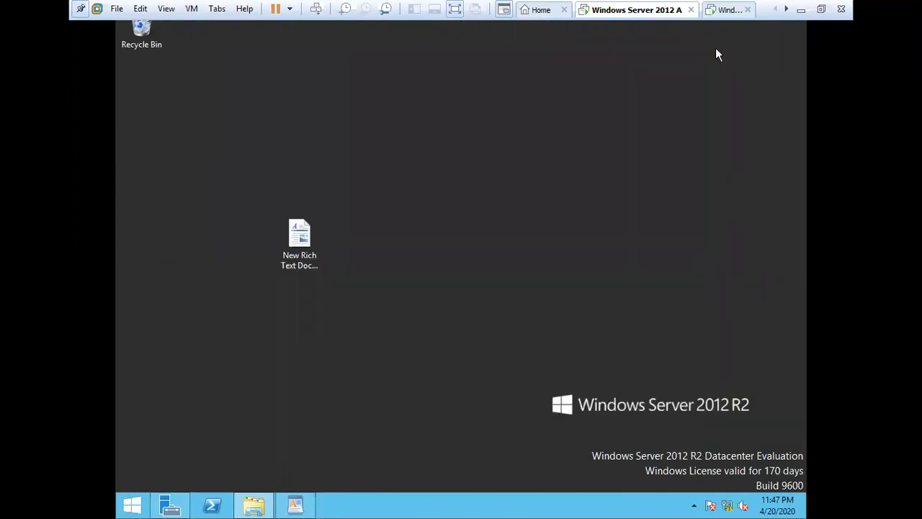
{"action": "right_click", "coordinate": [498, 210]}
{"action": "left_click", "coordinate": [531, 250]}
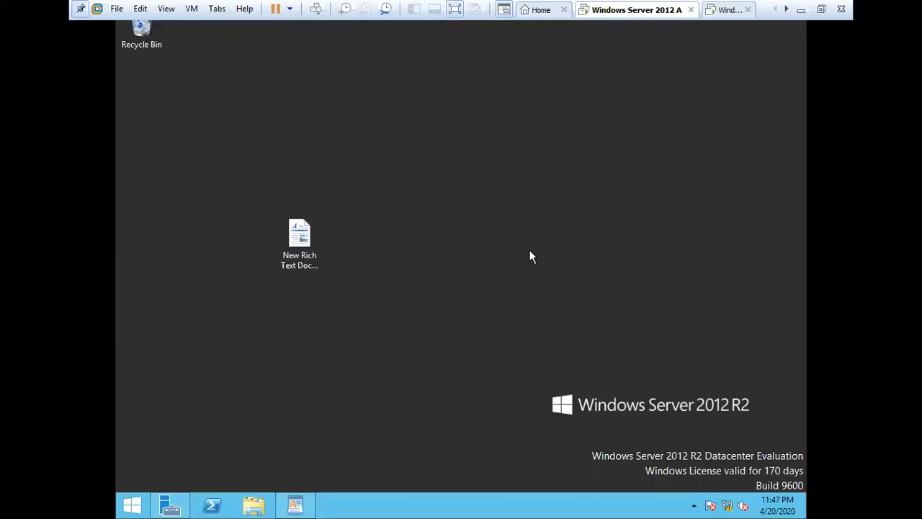
{"action": "left_click", "coordinate": [254, 508]}
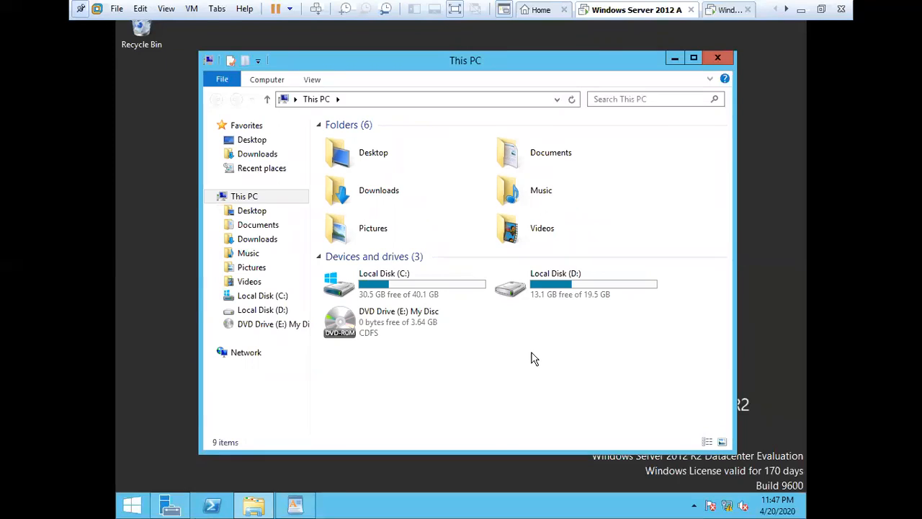
{"action": "double_click", "coordinate": [565, 299]}
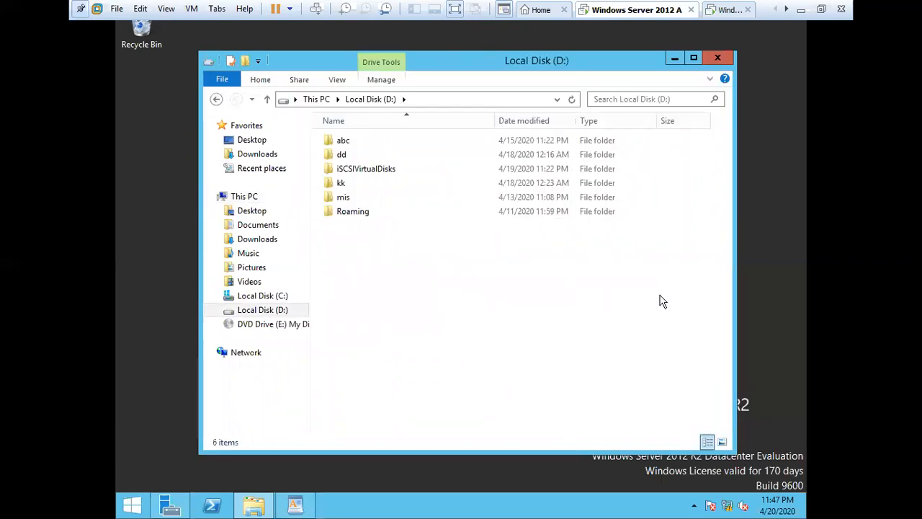
{"action": "left_click", "coordinate": [297, 326]}
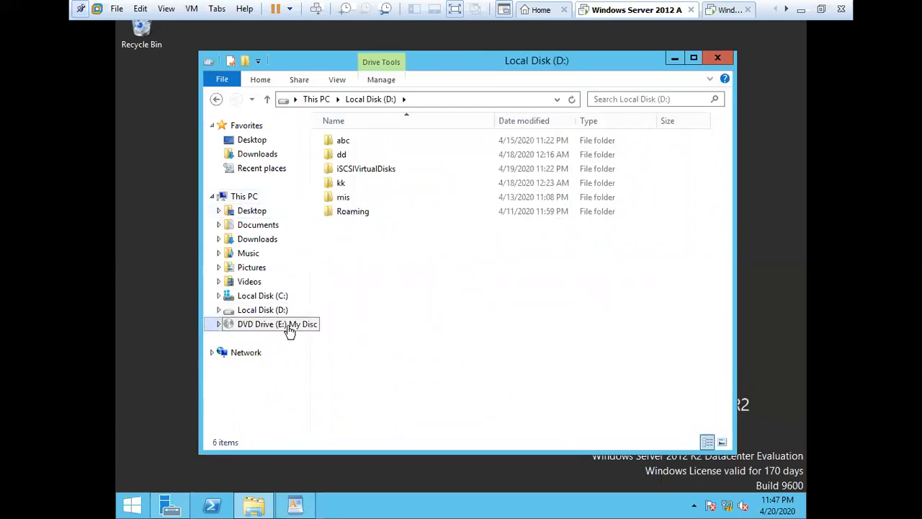
{"action": "left_click", "coordinate": [386, 276]}
{"action": "double_click", "coordinate": [386, 275]}
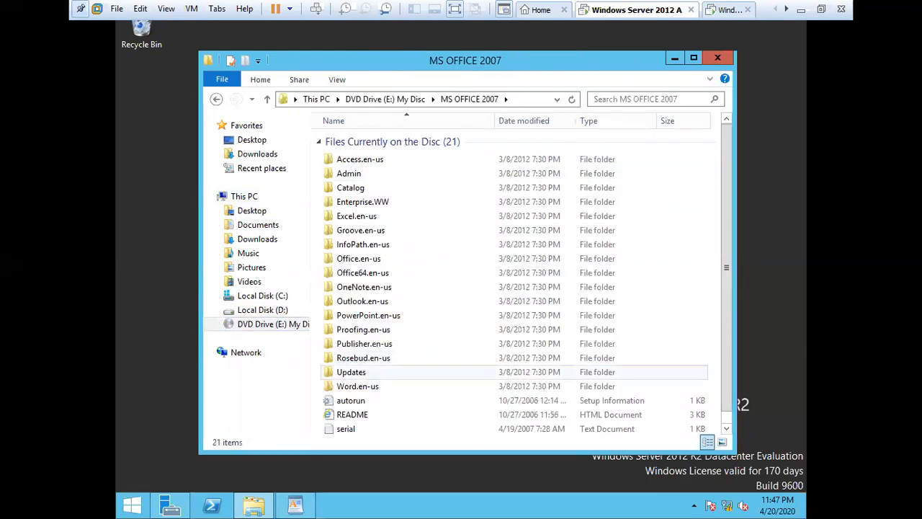
{"action": "left_click", "coordinate": [721, 57]}
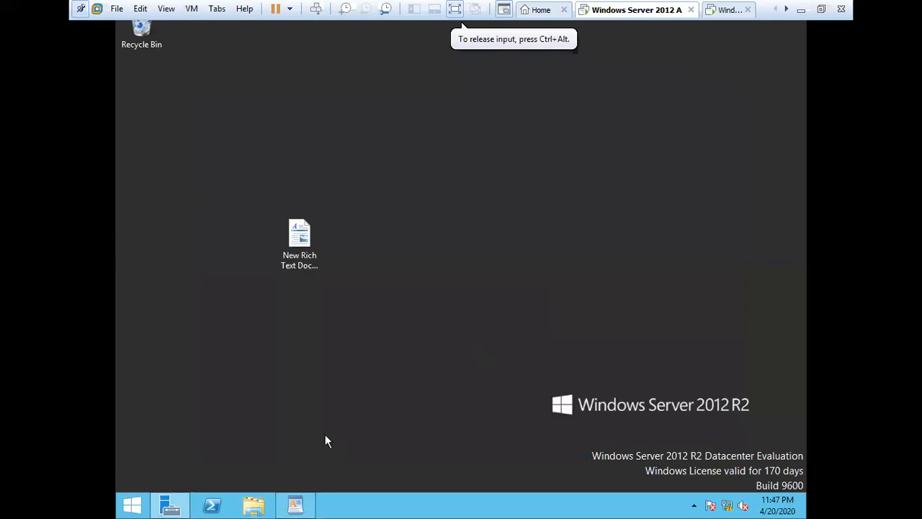
{"action": "mouse_move", "coordinate": [176, 513]}
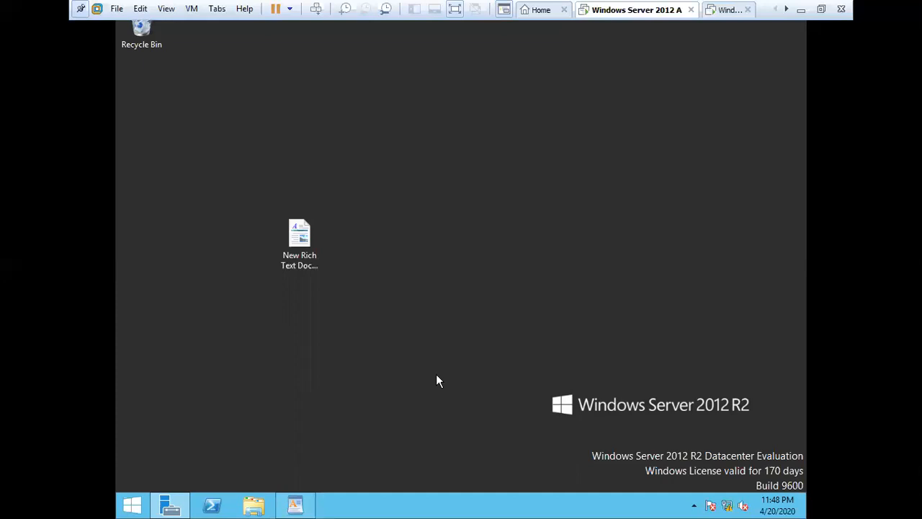
{"action": "right_click", "coordinate": [483, 263]}
{"action": "left_click", "coordinate": [536, 302]}
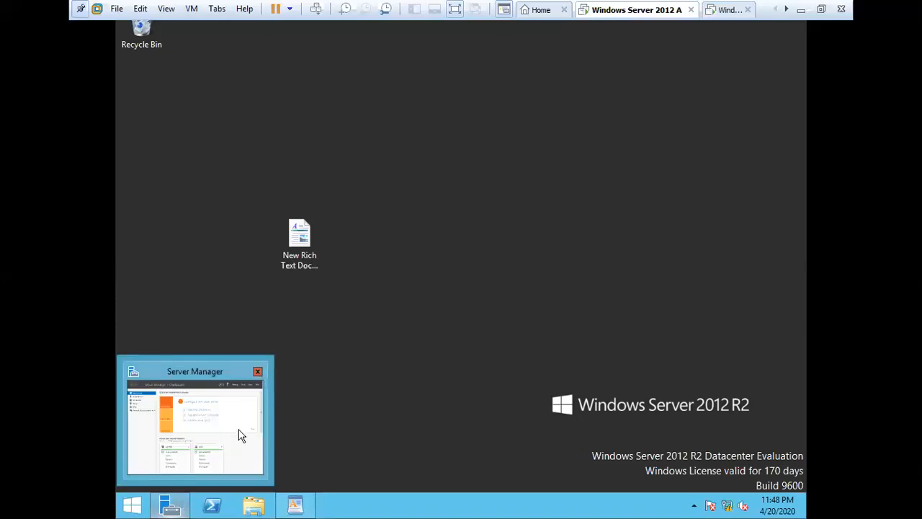
Step: Launch Group Policy Management from Server Manager's Tools menu
{"action": "left_click", "coordinate": [242, 436]}
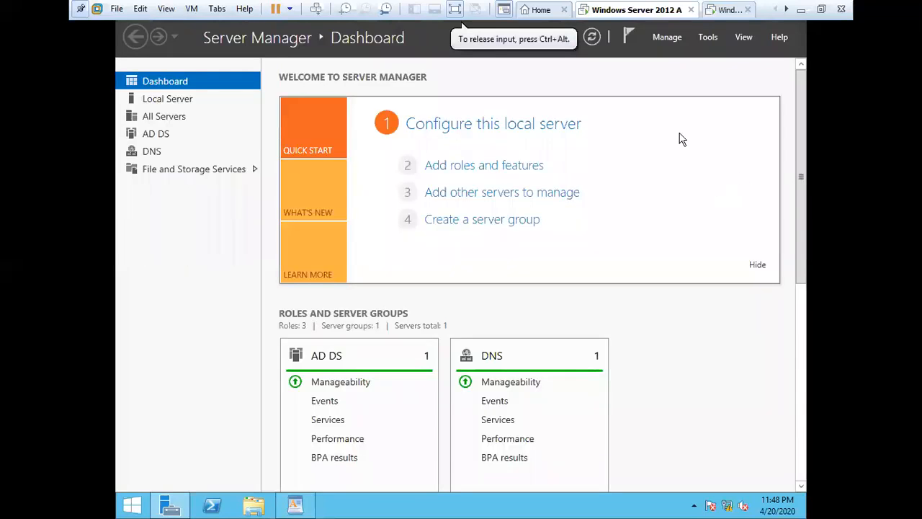
{"action": "left_click", "coordinate": [708, 37]}
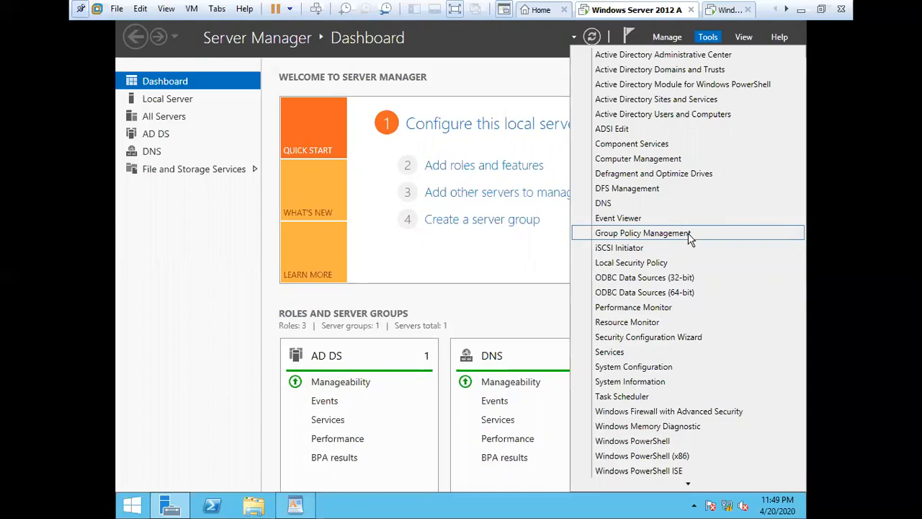
{"action": "left_click", "coordinate": [689, 235]}
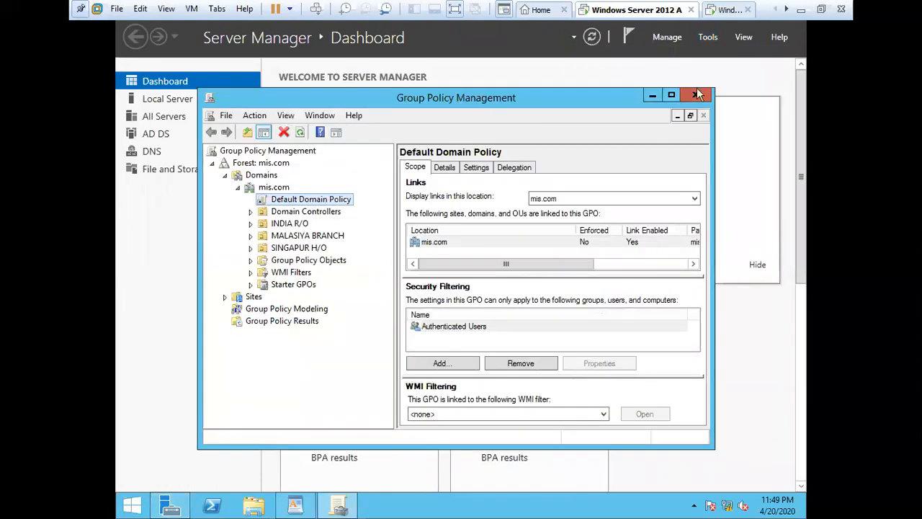
Step: Maximize the console, expand mis.com forest > Domains > mis.com, and edit Default Domain Policy
{"action": "left_click", "coordinate": [673, 96]}
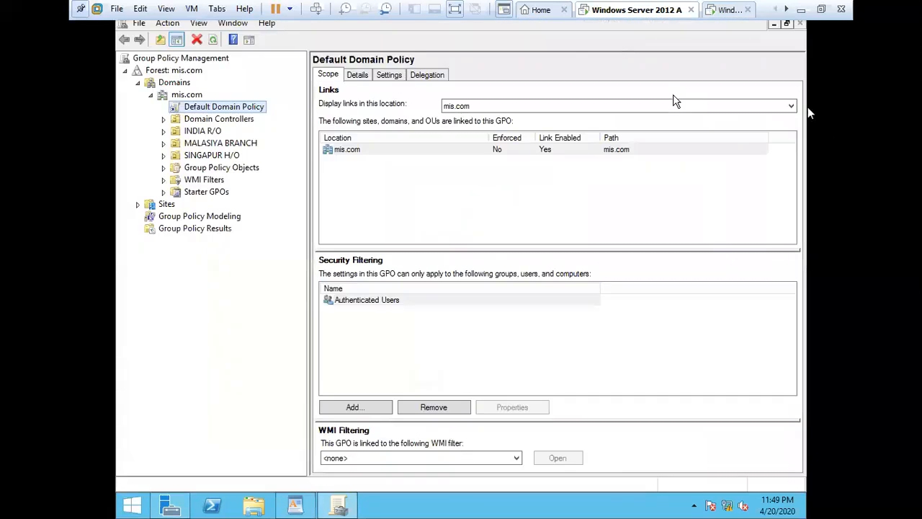
{"action": "left_click", "coordinate": [151, 95]}
{"action": "left_click", "coordinate": [138, 83]}
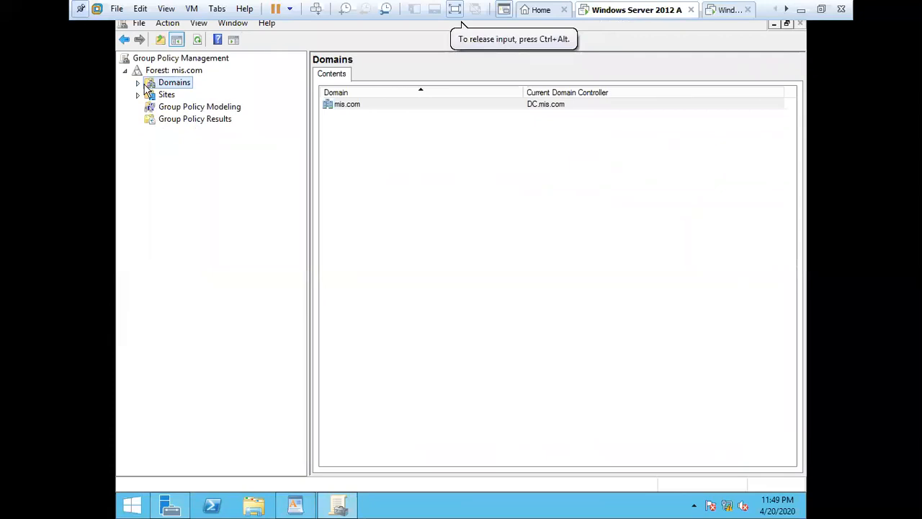
{"action": "left_click", "coordinate": [126, 71]}
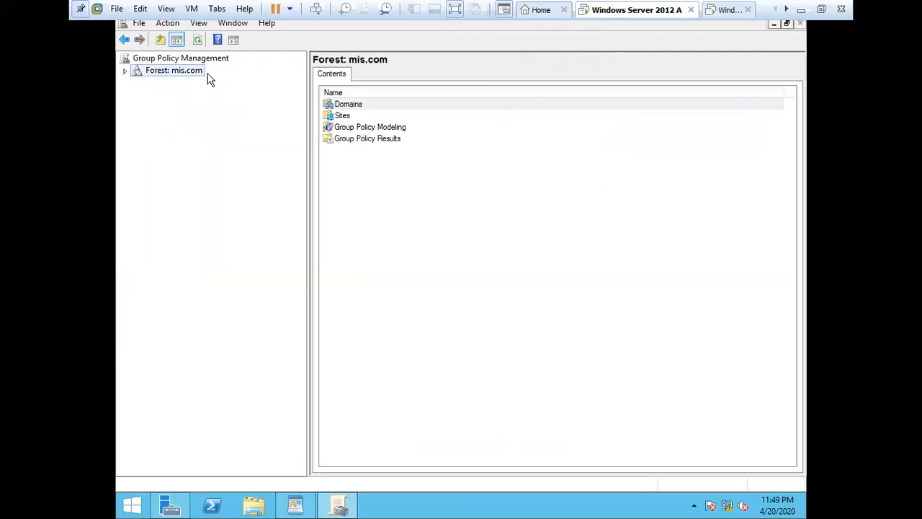
{"action": "left_click", "coordinate": [126, 72]}
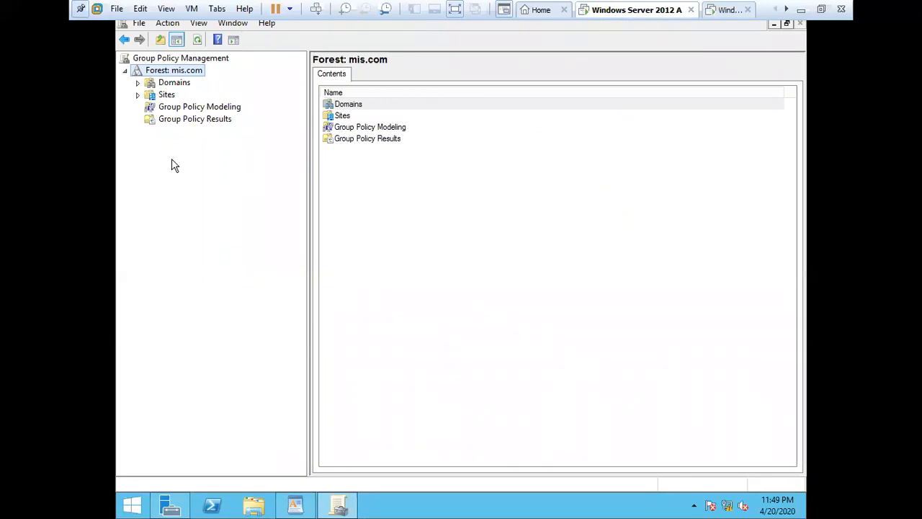
{"action": "left_click", "coordinate": [138, 83]}
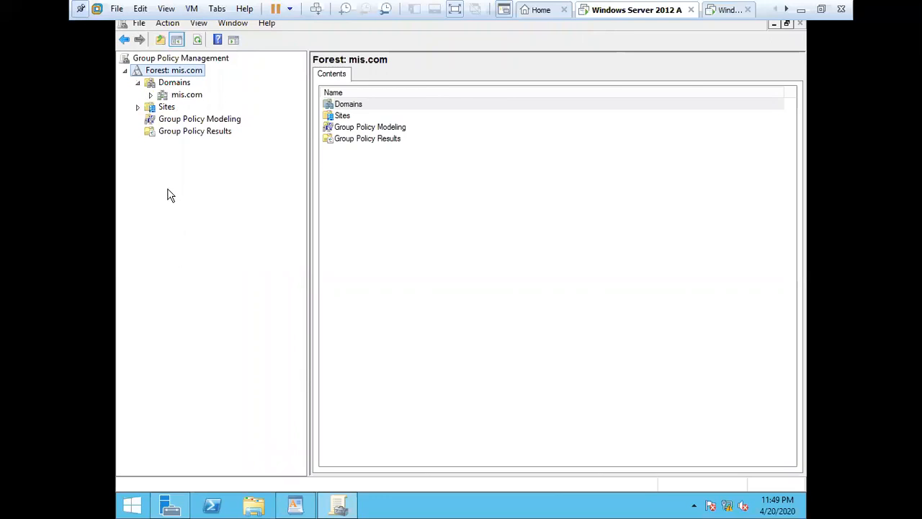
{"action": "left_click", "coordinate": [150, 95]}
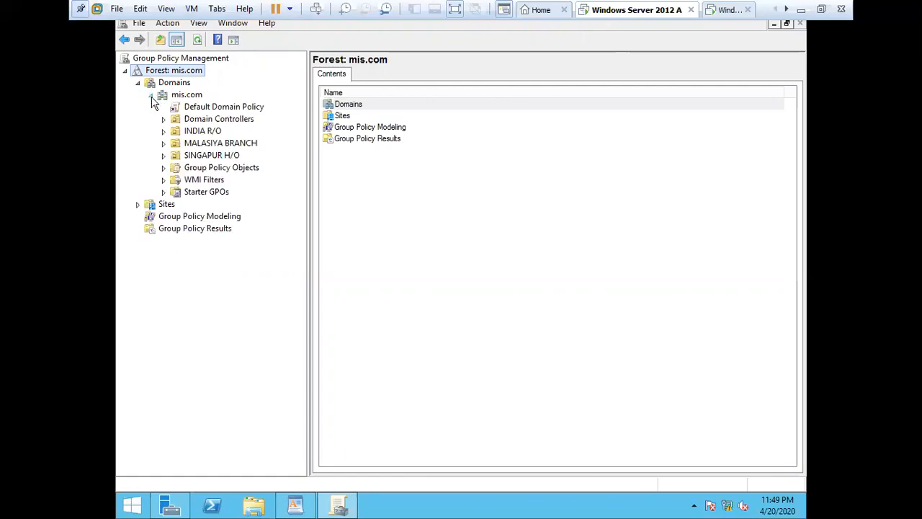
{"action": "left_click", "coordinate": [196, 96]}
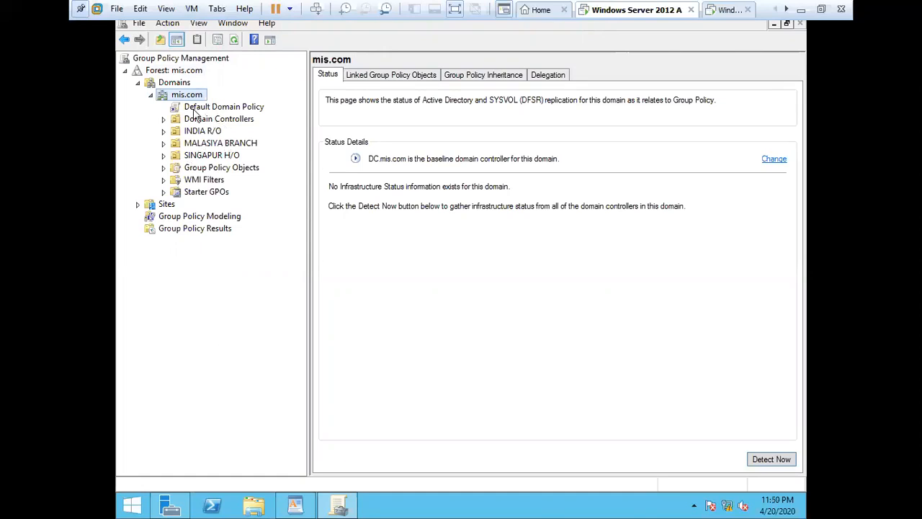
{"action": "right_click", "coordinate": [261, 109]}
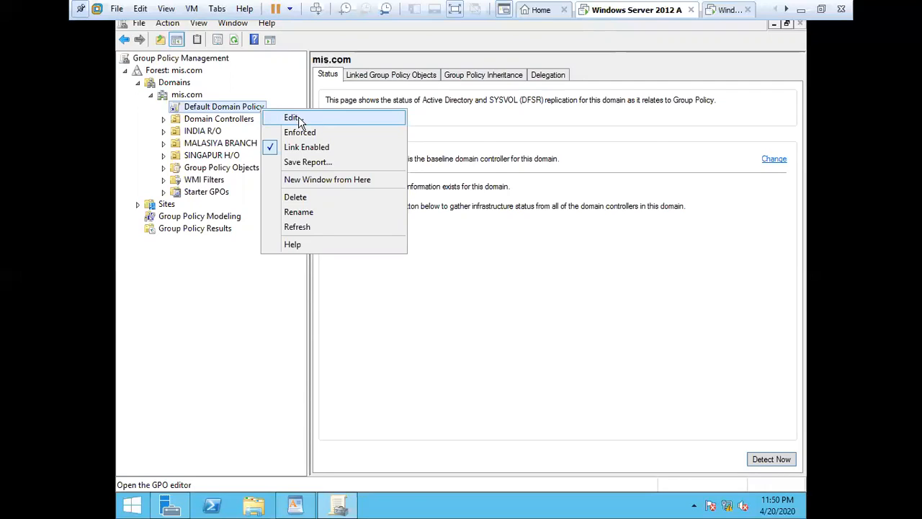
{"action": "left_click", "coordinate": [361, 124]}
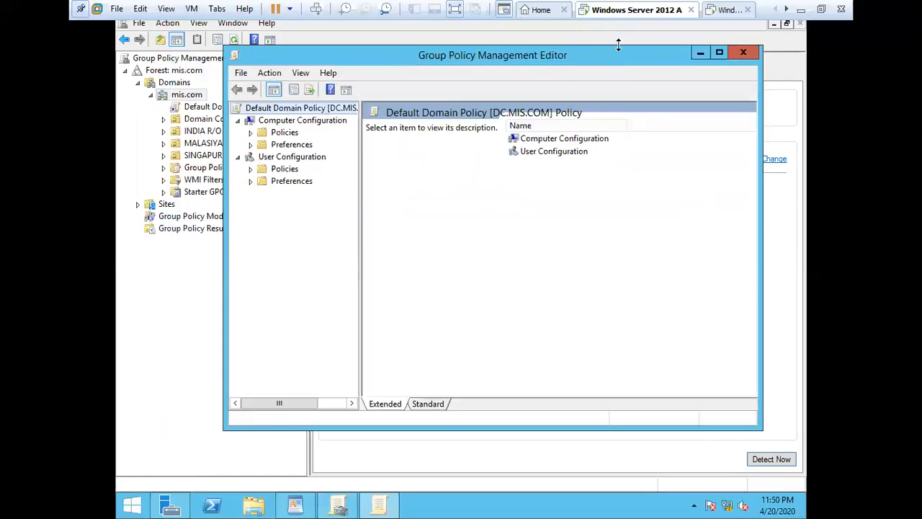
Step: Maximize the editor, widen the tree, and expand Policies > Software Settings to reach Software installation's New menu
{"action": "left_click", "coordinate": [720, 53]}
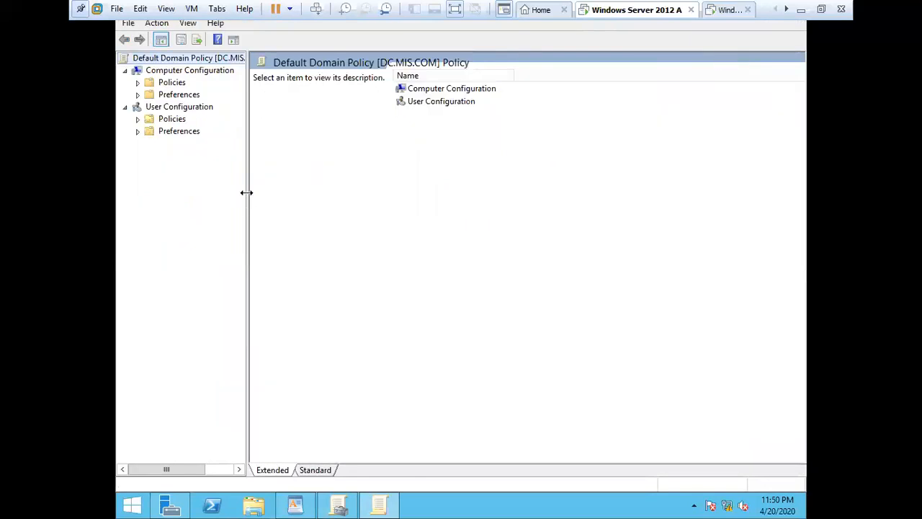
{"action": "left_click_drag", "start_coordinate": [247, 192], "coordinate": [324, 200]}
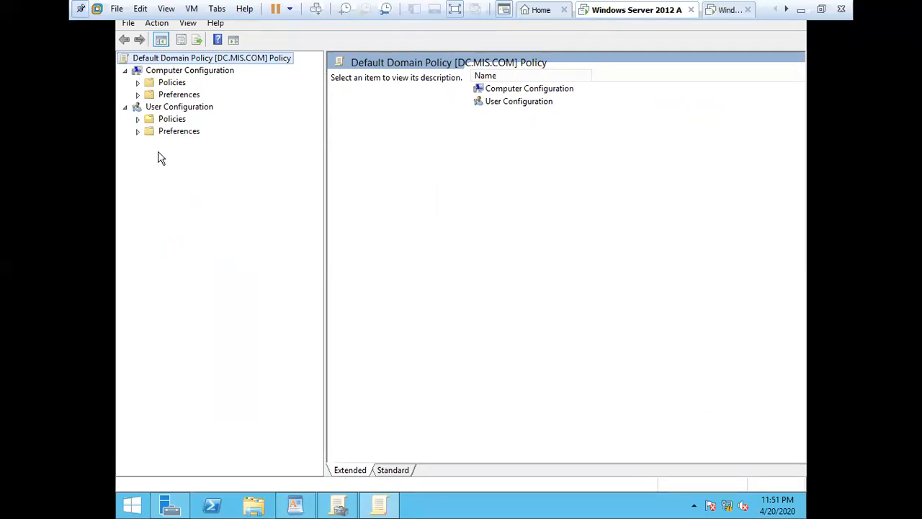
{"action": "left_click", "coordinate": [137, 83]}
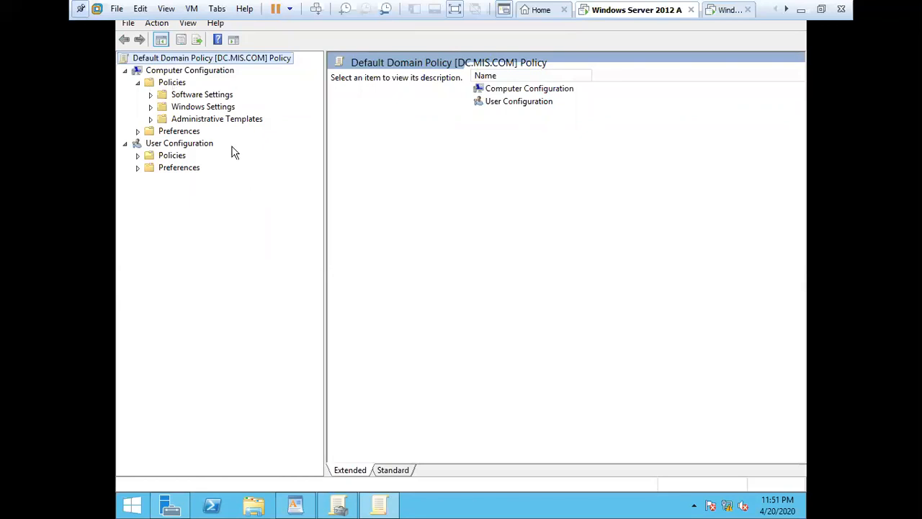
{"action": "left_click", "coordinate": [150, 94]}
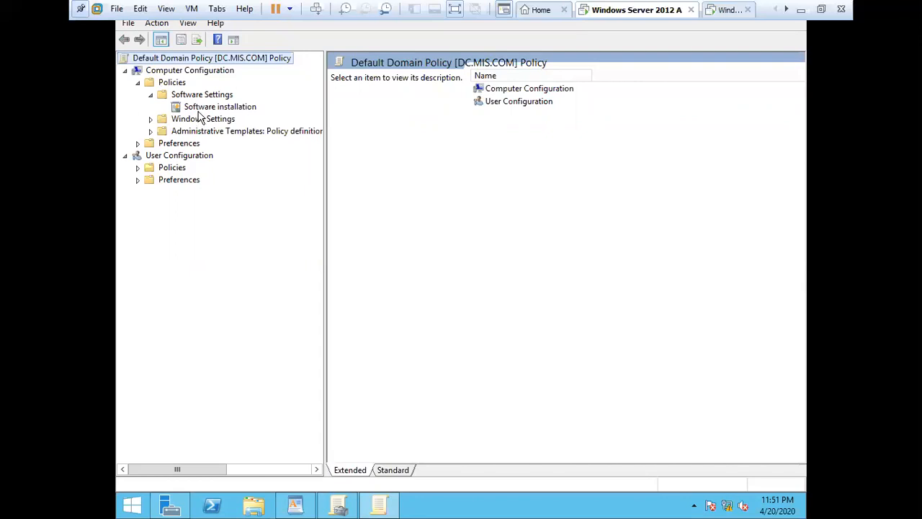
{"action": "right_click", "coordinate": [252, 111]}
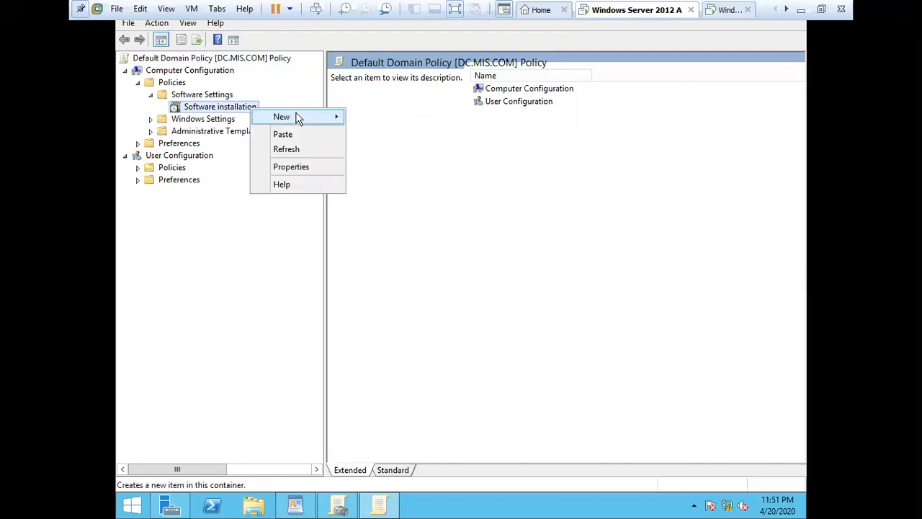
{"action": "mouse_move", "coordinate": [299, 119]}
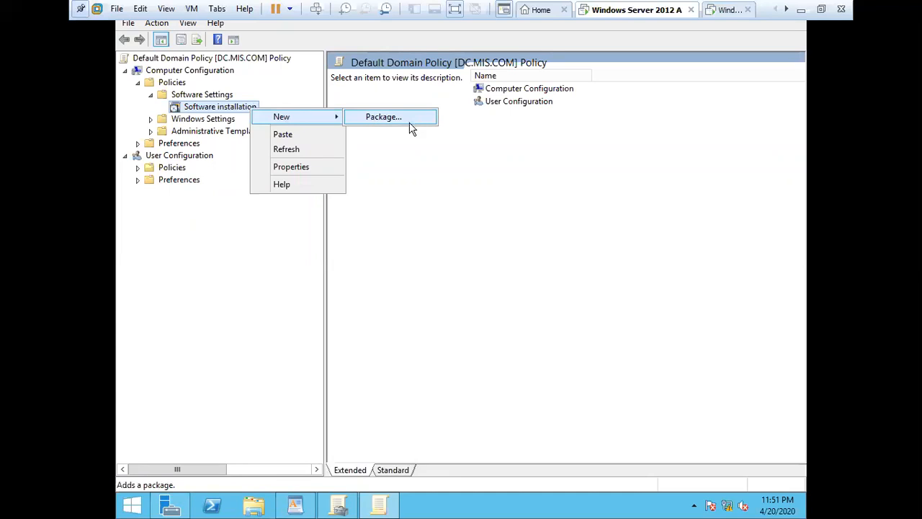
Step: Start a new package and browse to E:\MS OFFICE 2007\Word.en-us
{"action": "left_click", "coordinate": [384, 116]}
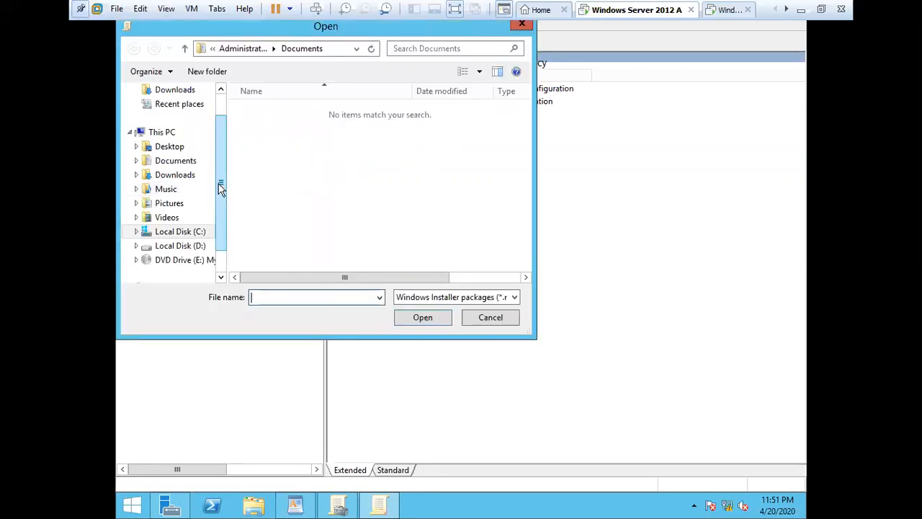
{"action": "scroll", "coordinate": [221, 202], "scroll_direction": "down", "scroll_amount": 1}
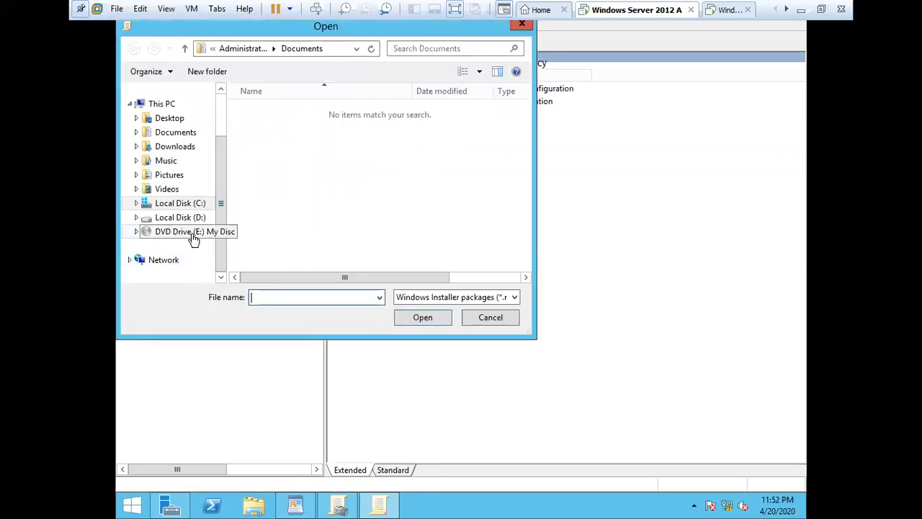
{"action": "left_click", "coordinate": [195, 237]}
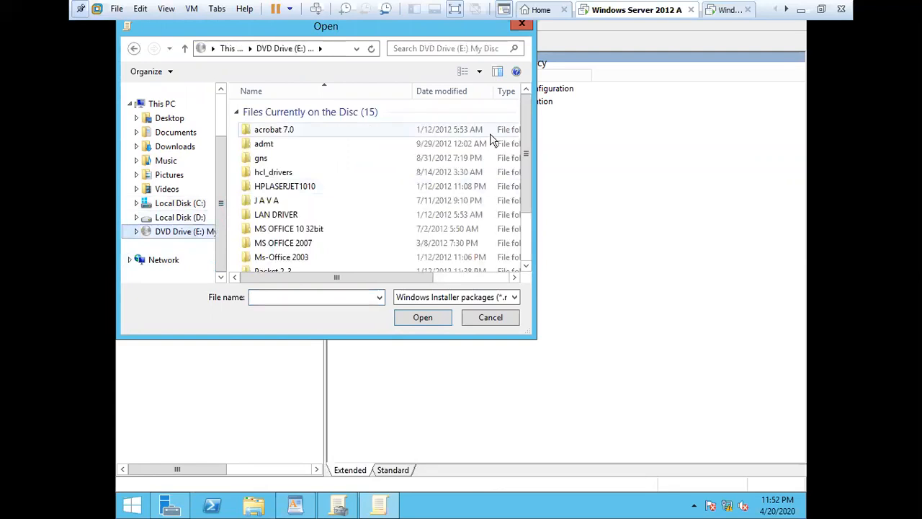
{"action": "left_click_drag", "start_coordinate": [512, 144], "coordinate": [524, 171]}
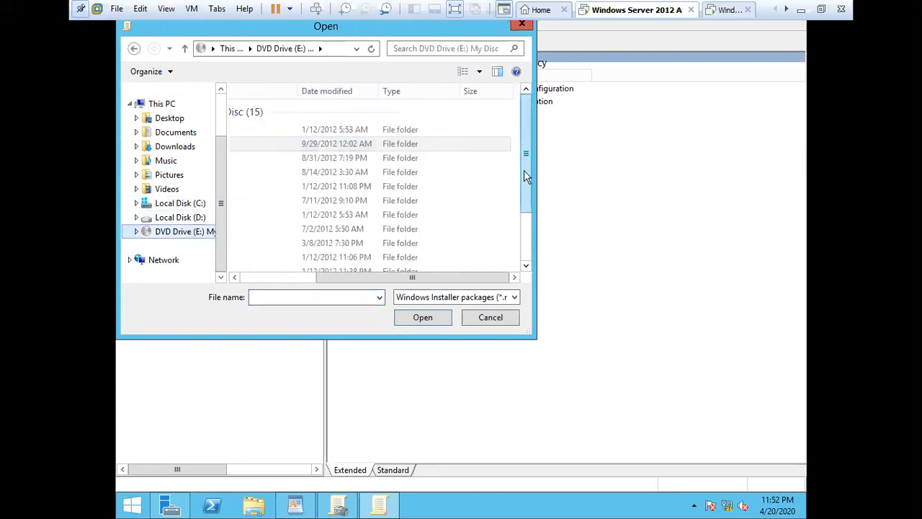
{"action": "left_click_drag", "start_coordinate": [361, 281], "coordinate": [245, 286]}
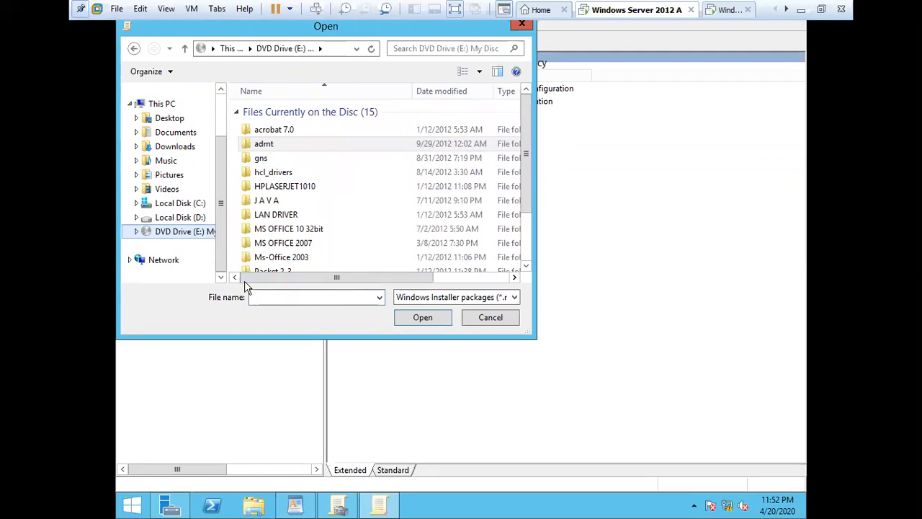
{"action": "double_click", "coordinate": [310, 245]}
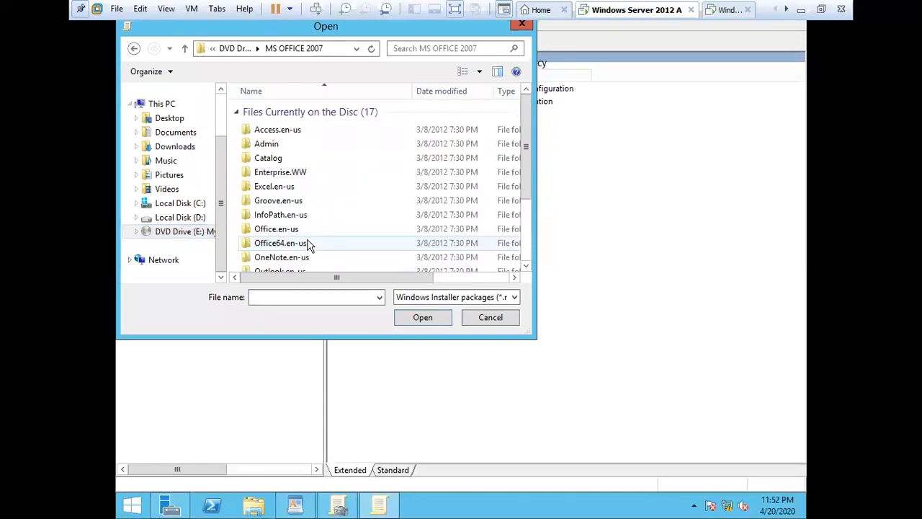
{"action": "left_click_drag", "start_coordinate": [527, 180], "coordinate": [532, 251]}
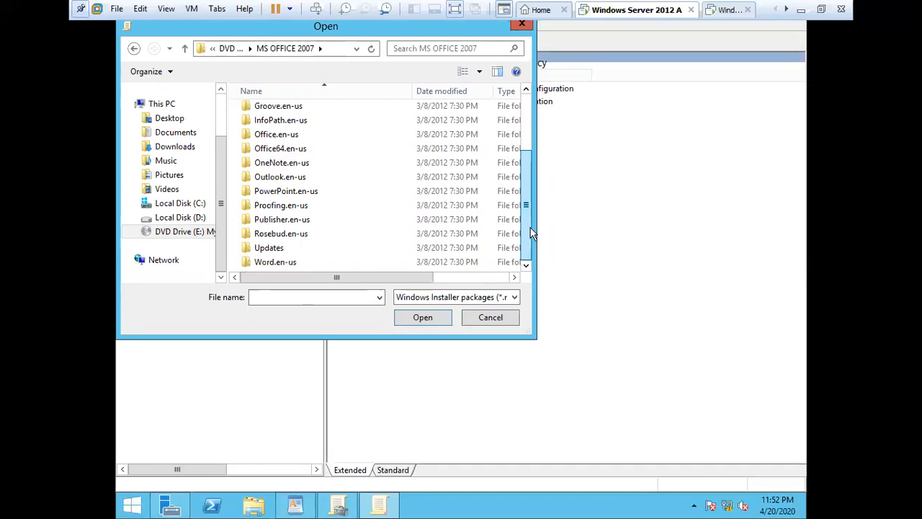
{"action": "left_click_drag", "start_coordinate": [532, 232], "coordinate": [527, 166]}
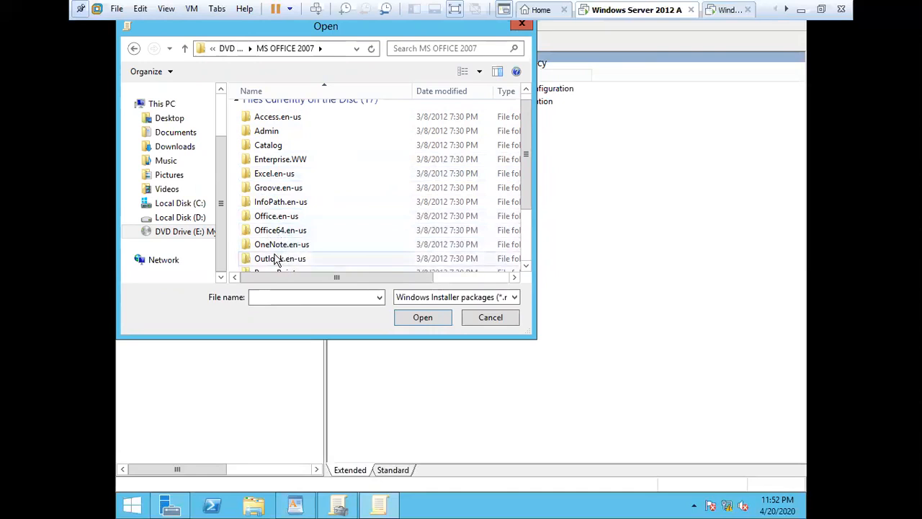
{"action": "scroll", "coordinate": [278, 263], "scroll_direction": "down", "scroll_amount": 2}
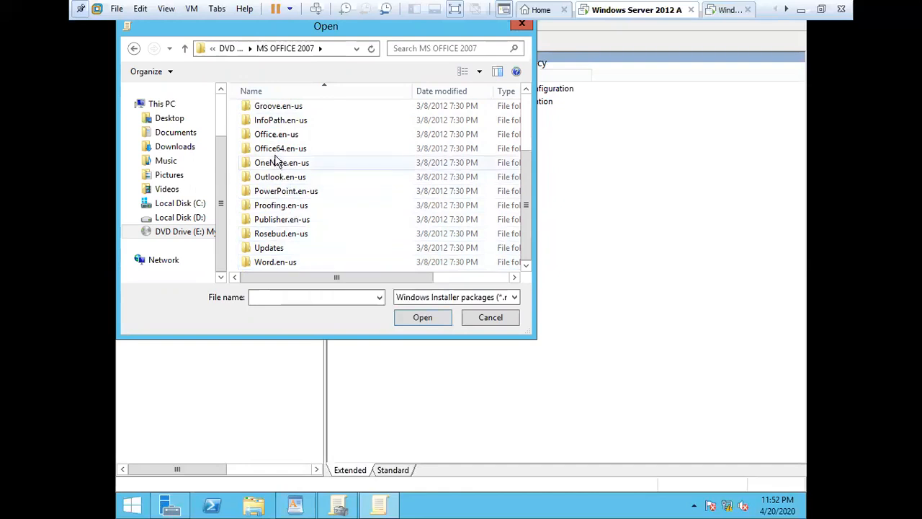
{"action": "double_click", "coordinate": [280, 264]}
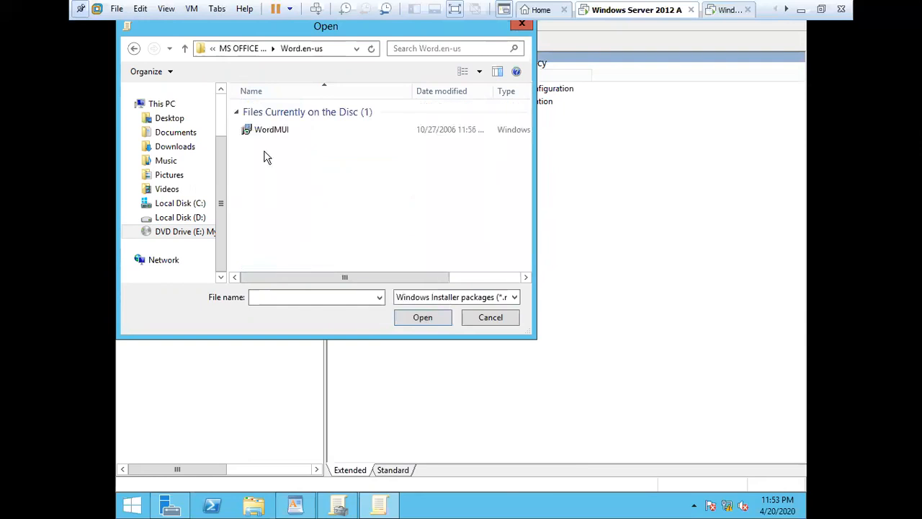
Step: Select WordMUI.msi as the package and accept the non-network path warning
{"action": "left_click", "coordinate": [293, 129]}
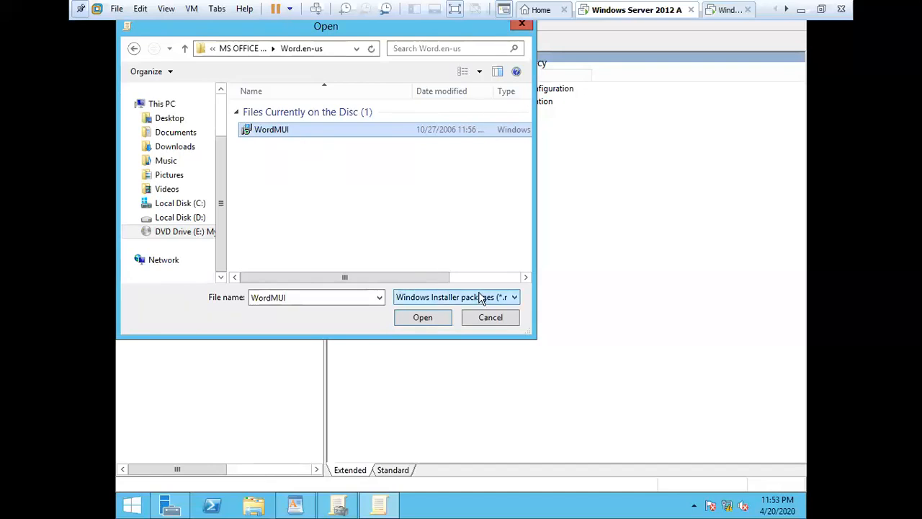
{"action": "left_click", "coordinate": [430, 297]}
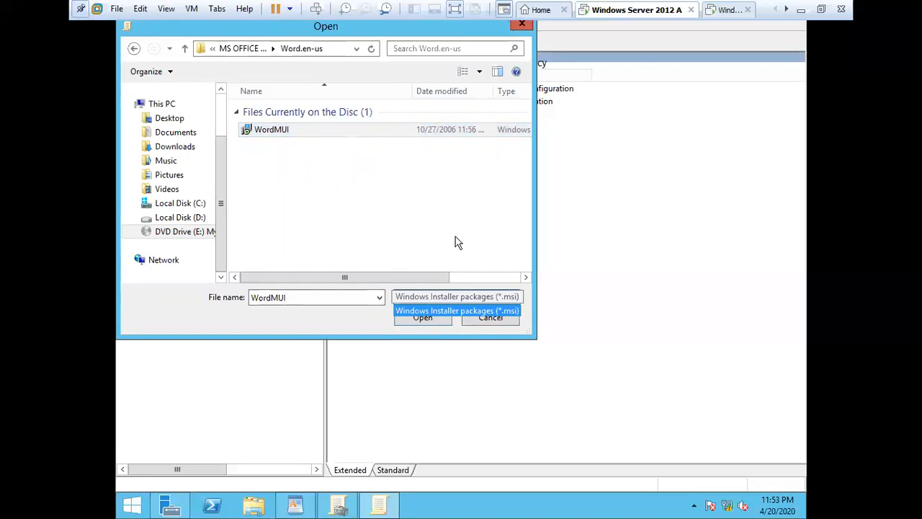
{"action": "left_click", "coordinate": [511, 312]}
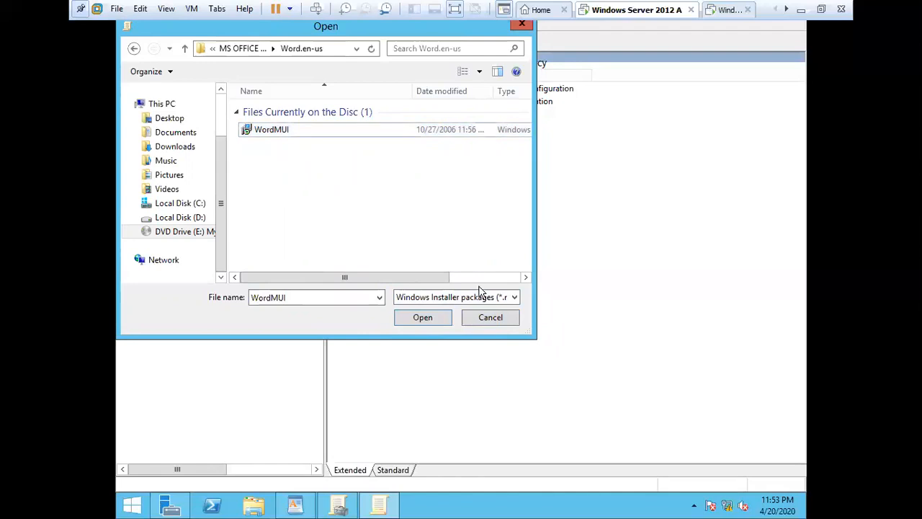
{"action": "left_click", "coordinate": [296, 134]}
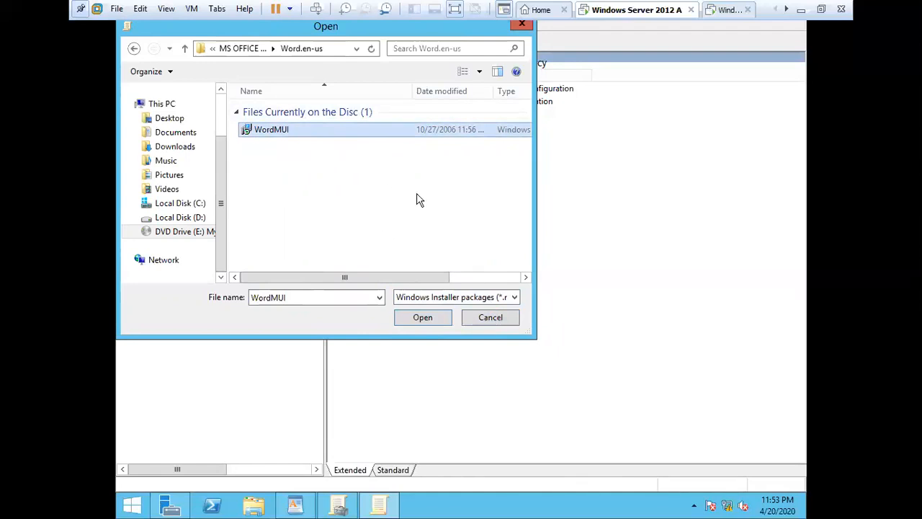
{"action": "left_click", "coordinate": [423, 318]}
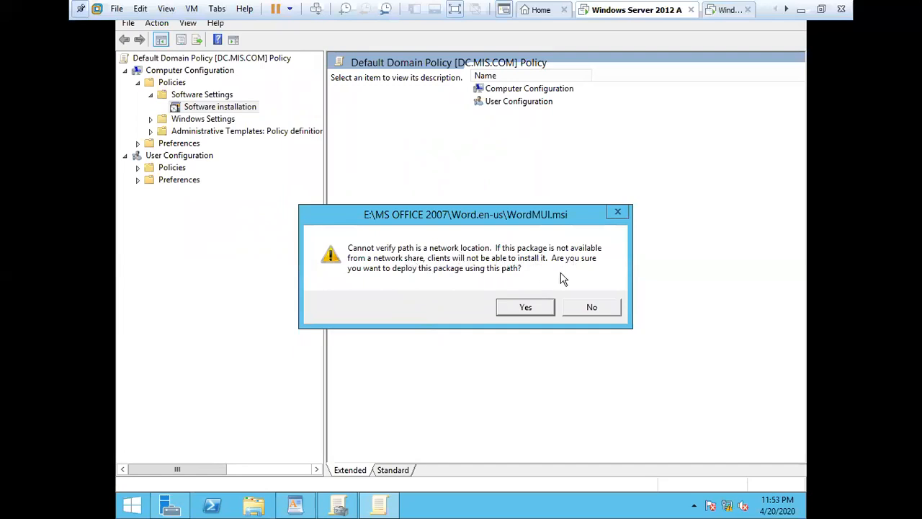
{"action": "left_click", "coordinate": [524, 308]}
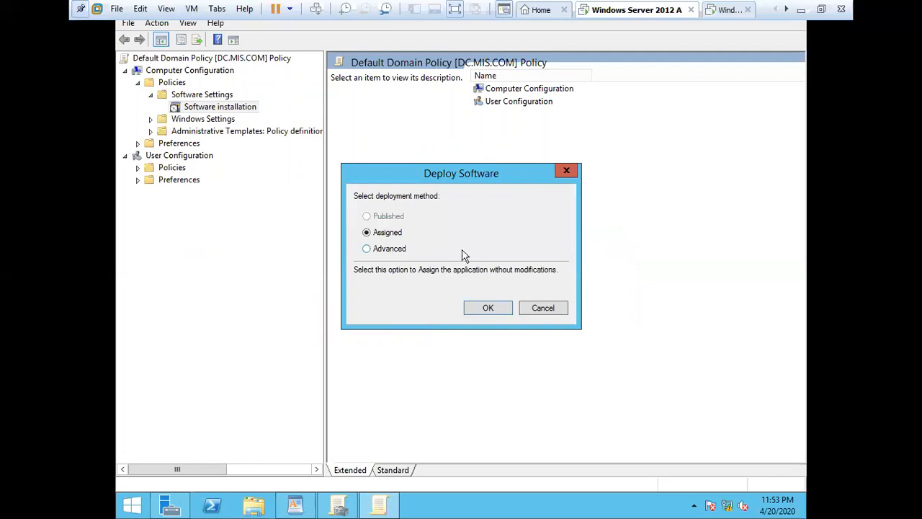
{"action": "left_click", "coordinate": [395, 252]}
Step: Confirm Assigned deployment and refresh the Software installation package list
{"action": "left_click", "coordinate": [391, 236]}
{"action": "left_click", "coordinate": [487, 309]}
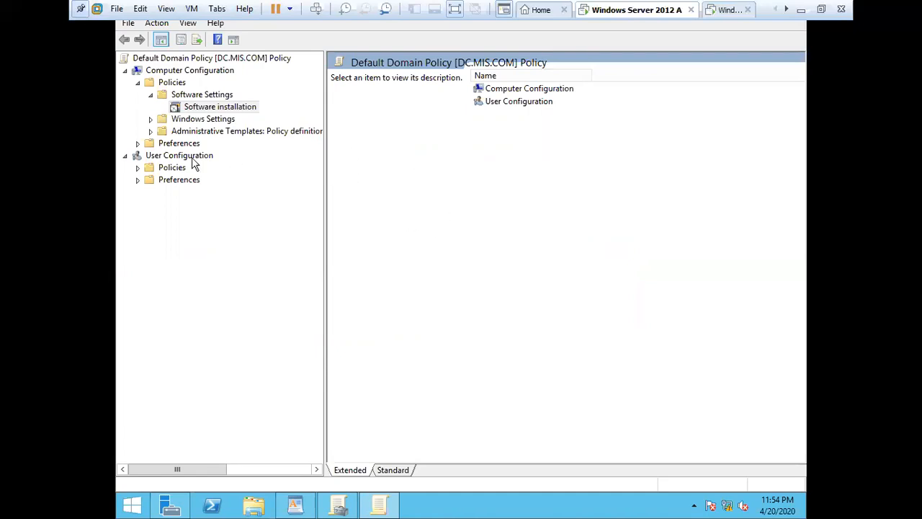
{"action": "left_click", "coordinate": [395, 471]}
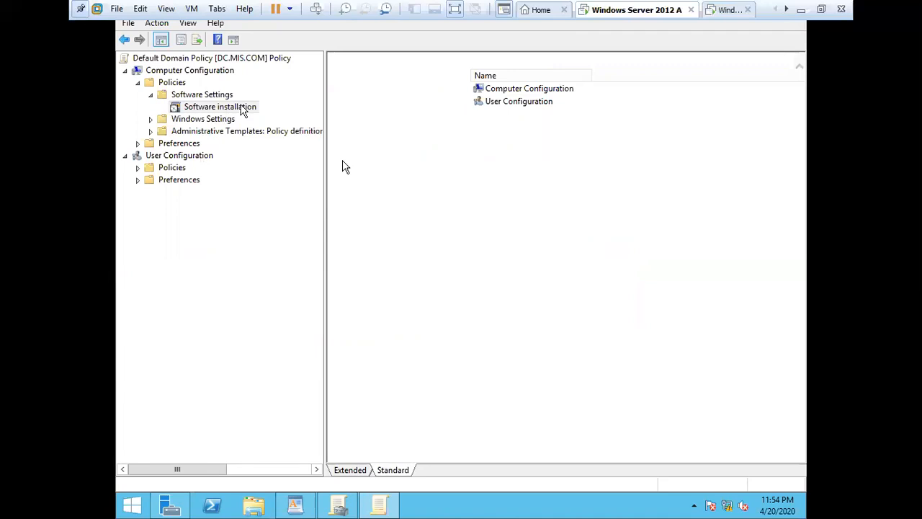
{"action": "left_click", "coordinate": [243, 107]}
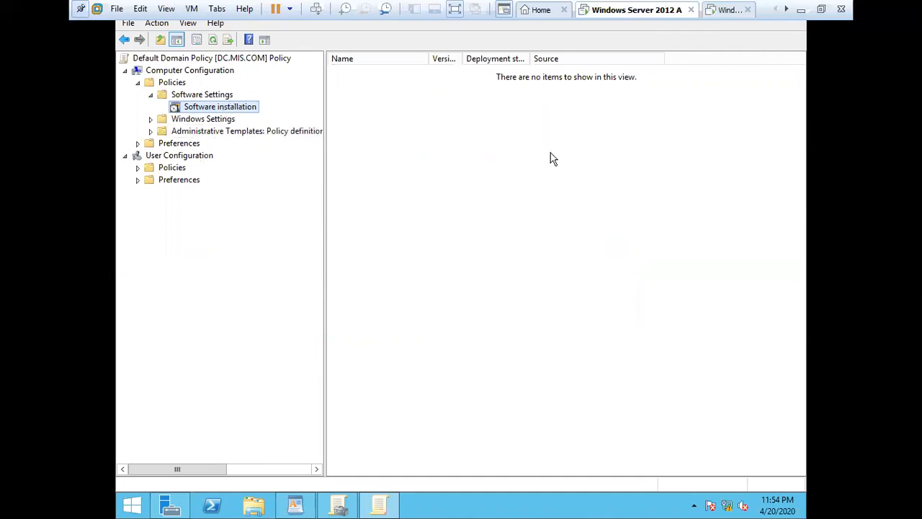
{"action": "left_click", "coordinate": [217, 96]}
{"action": "left_click", "coordinate": [219, 108]}
{"action": "right_click", "coordinate": [252, 112]}
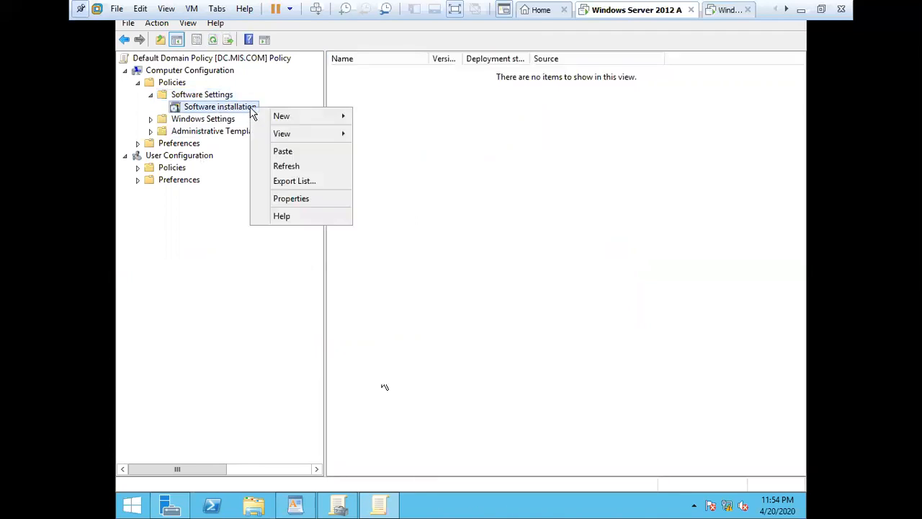
{"action": "left_click", "coordinate": [315, 199]}
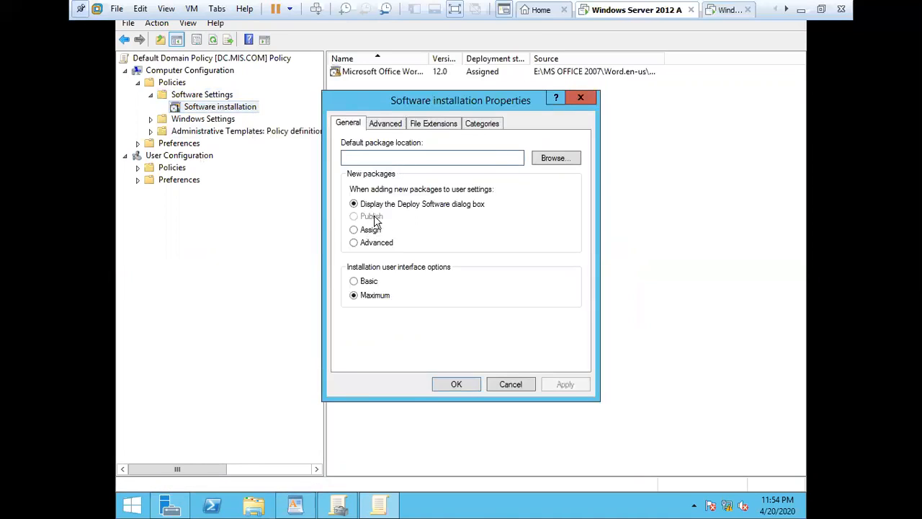
{"action": "left_click", "coordinate": [578, 101]}
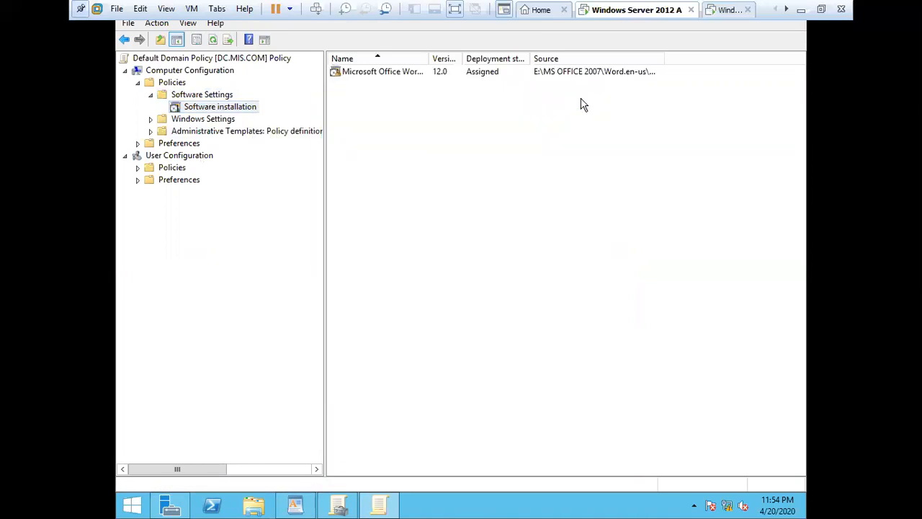
Step: Set the Word 12.0 package's deployment type to Assigned in its properties and apply
{"action": "left_click", "coordinate": [398, 72]}
{"action": "right_click", "coordinate": [400, 77]}
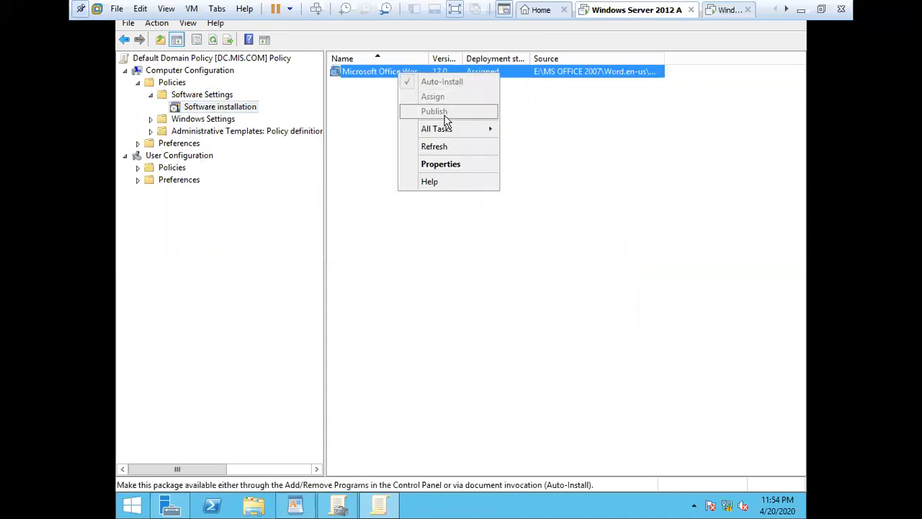
{"action": "mouse_move", "coordinate": [461, 132]}
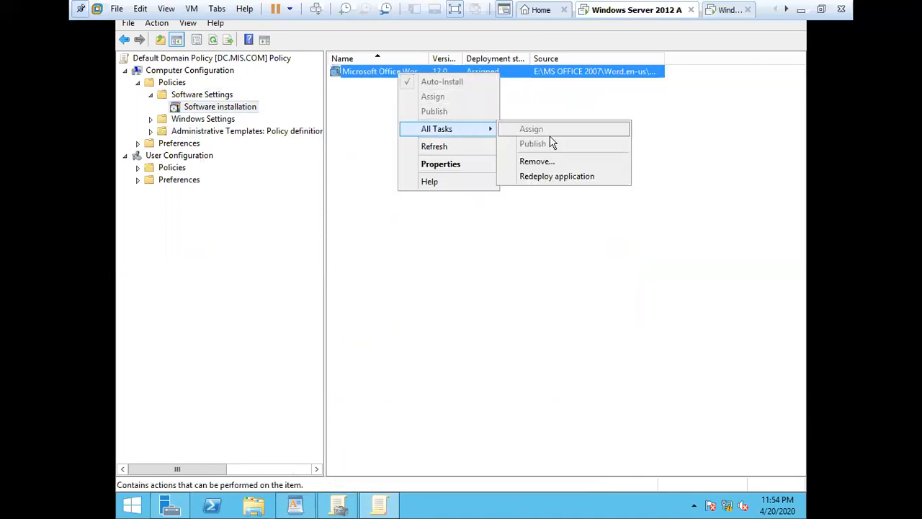
{"action": "left_click", "coordinate": [455, 165]}
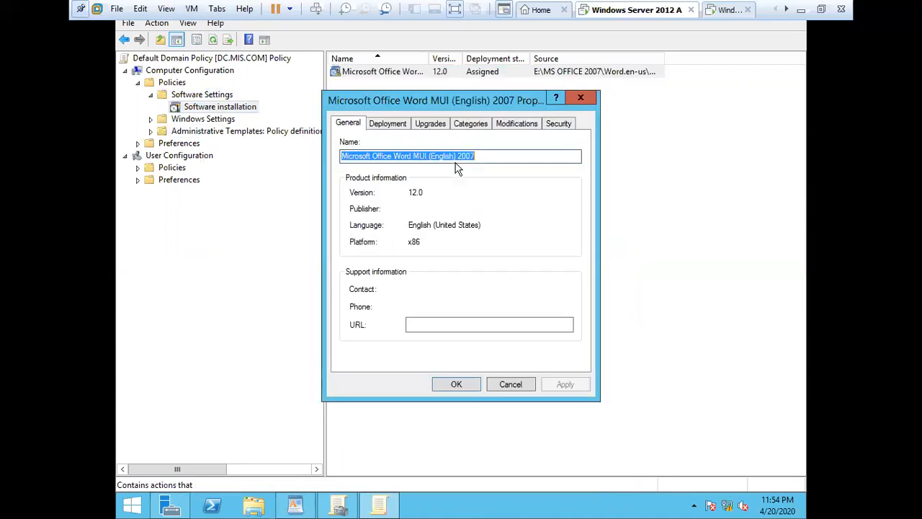
{"action": "left_click", "coordinate": [395, 125]}
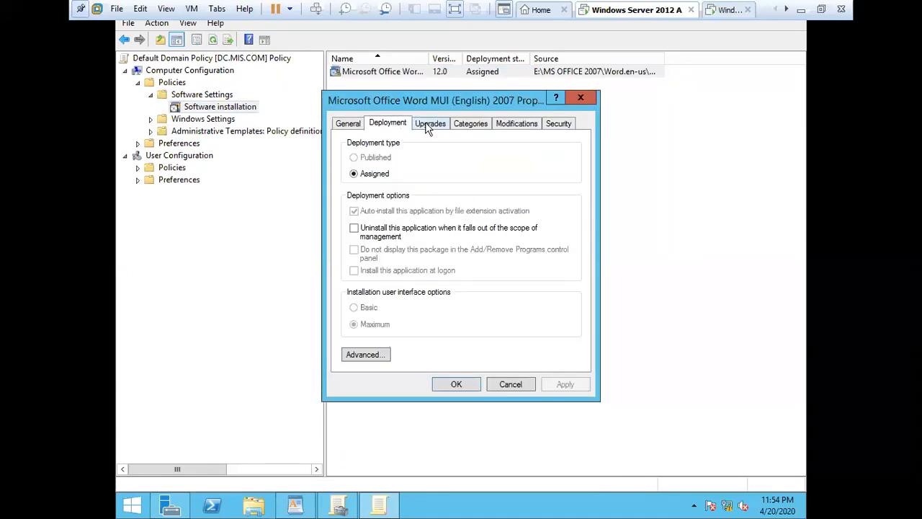
{"action": "left_click", "coordinate": [377, 173]}
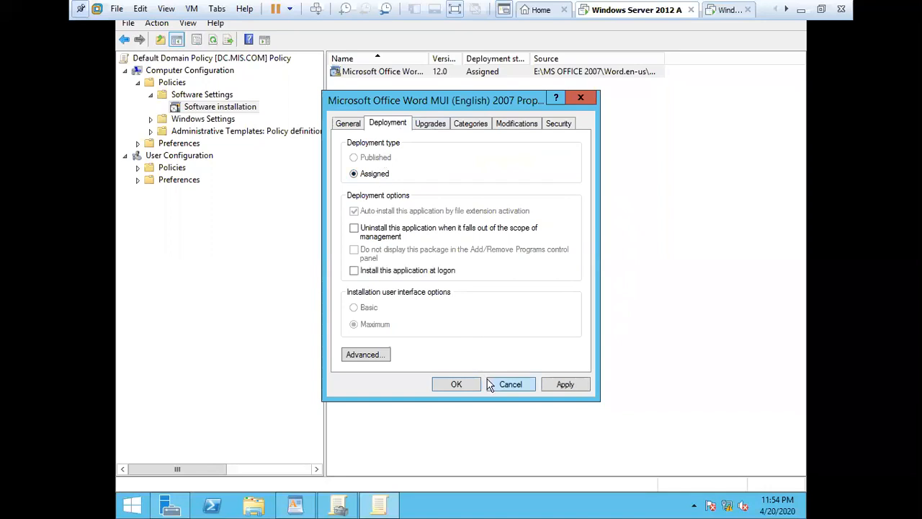
{"action": "left_click", "coordinate": [565, 383]}
{"action": "left_click", "coordinate": [476, 387]}
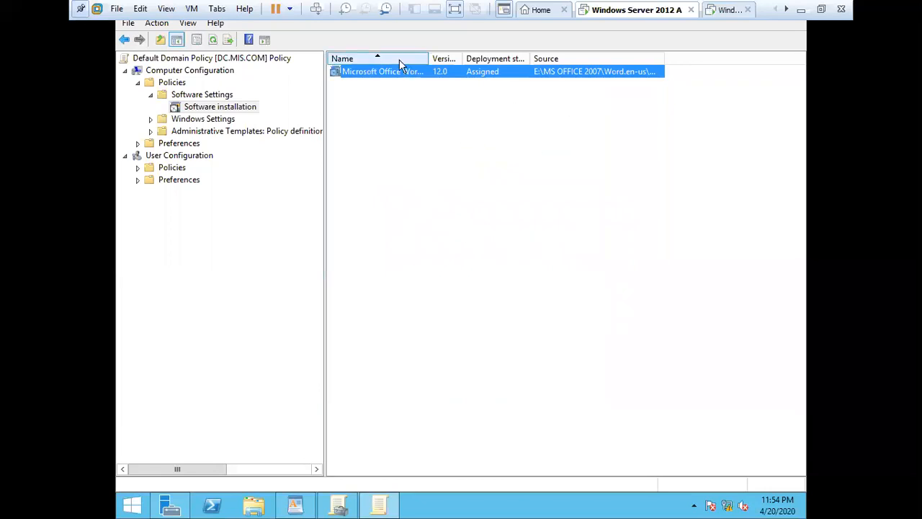
{"action": "left_click", "coordinate": [535, 211]}
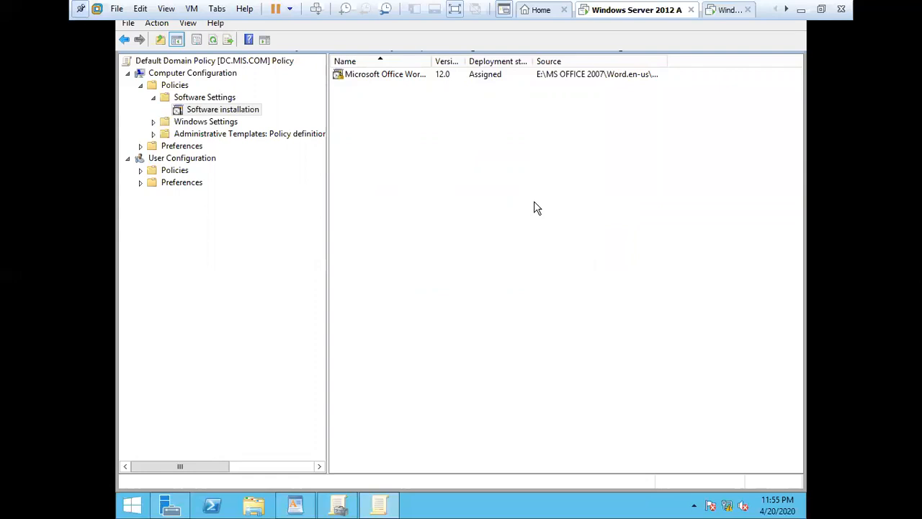
Step: Bring up the Run box with Win+R over the policy editor
{"action": "left_click", "coordinate": [537, 208]}
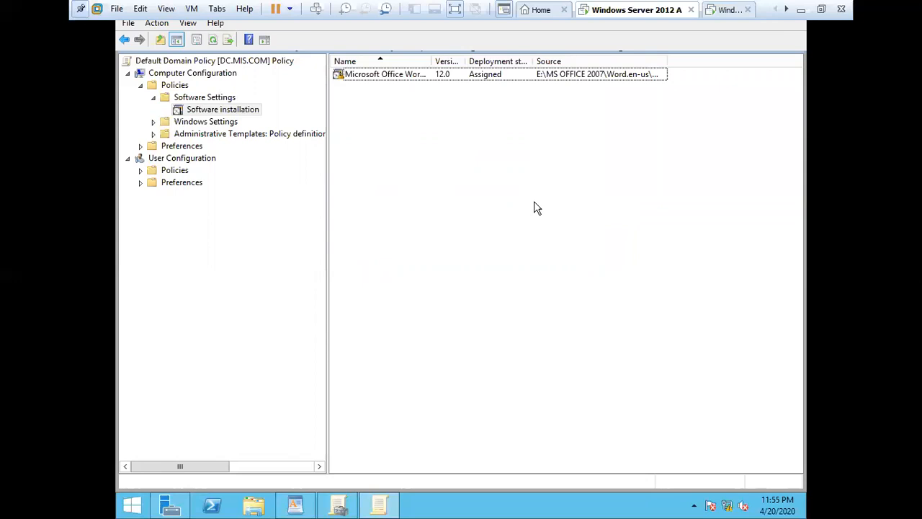
{"action": "key", "text": "super+r"}
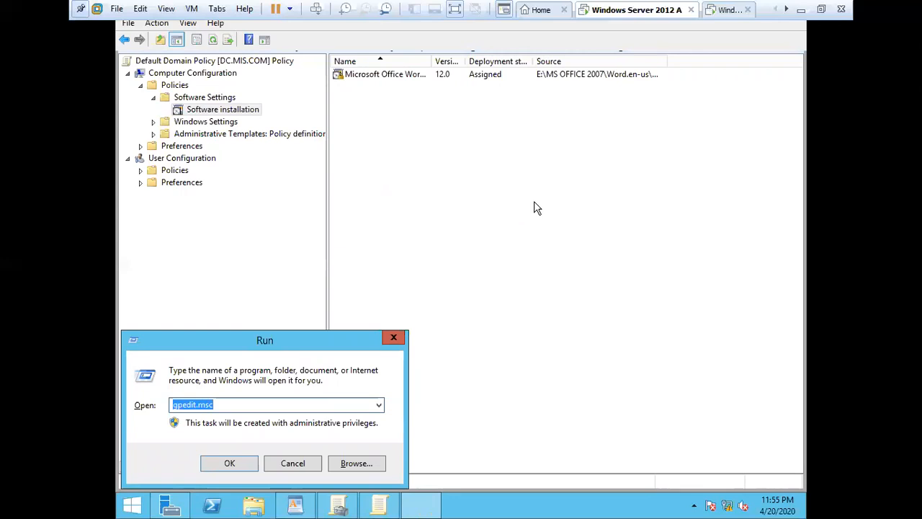
Step: Run gpupdate /force from the Run box, repeating it several times
{"action": "type", "text": "g"}
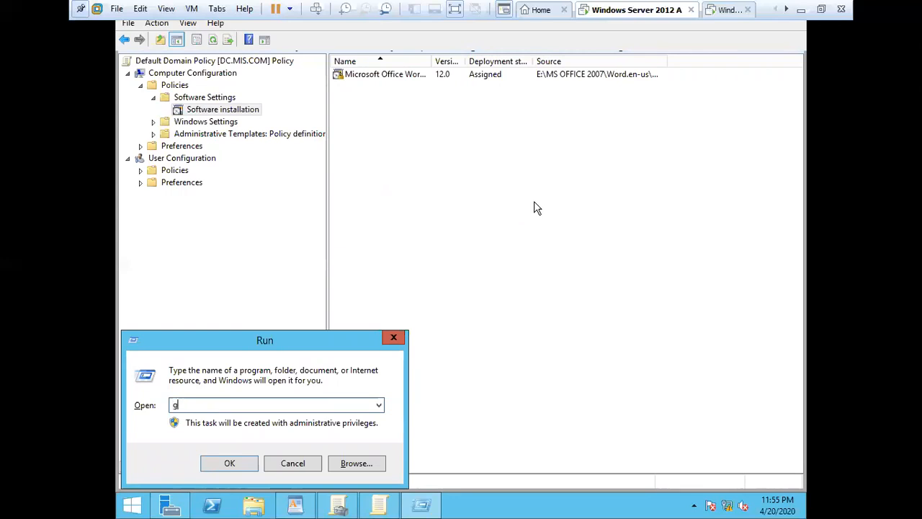
{"action": "type", "text": "pupdate /force"}
{"action": "key", "text": "Return"}
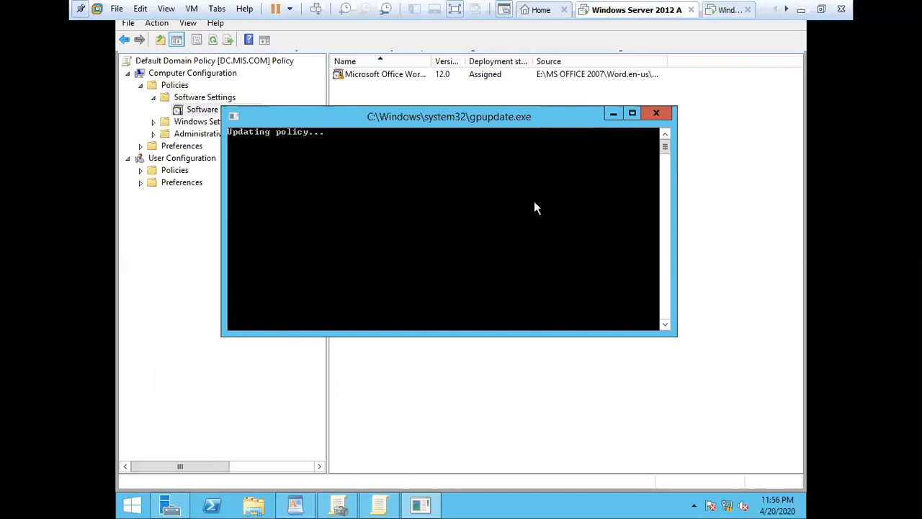
{"action": "key", "text": "super+r"}
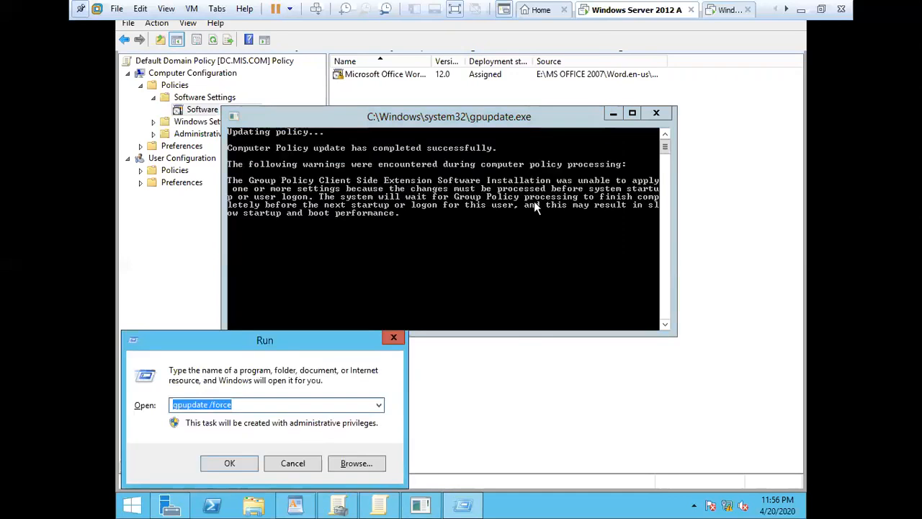
{"action": "key", "text": "Return"}
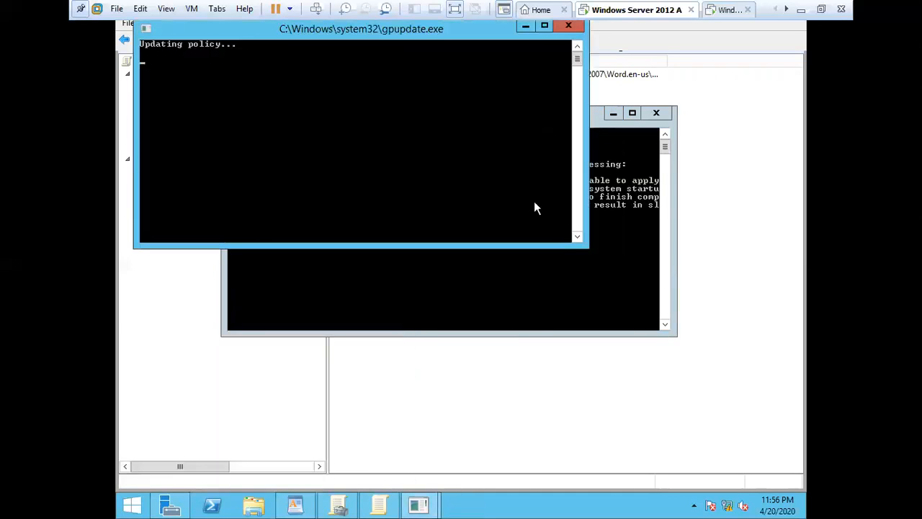
{"action": "key", "text": "super+r"}
{"action": "key", "text": "Return"}
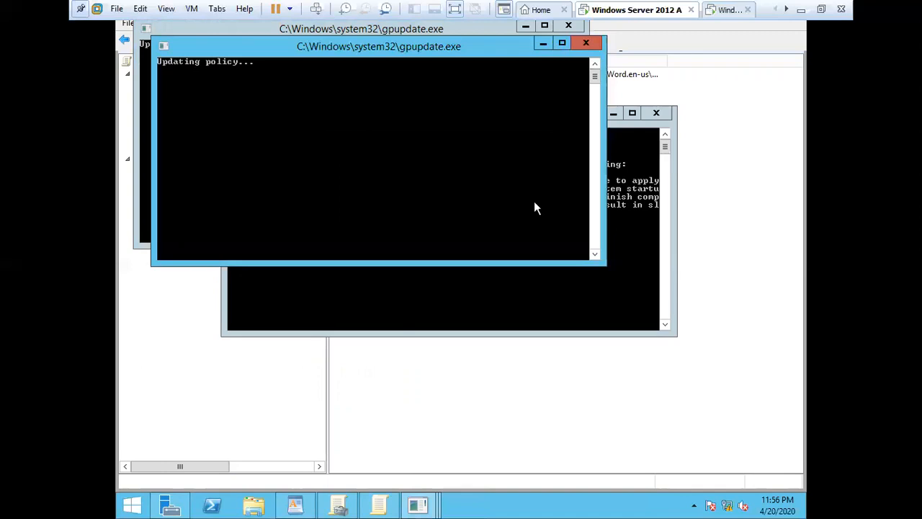
{"action": "key", "text": "super+r"}
{"action": "key", "text": "Return"}
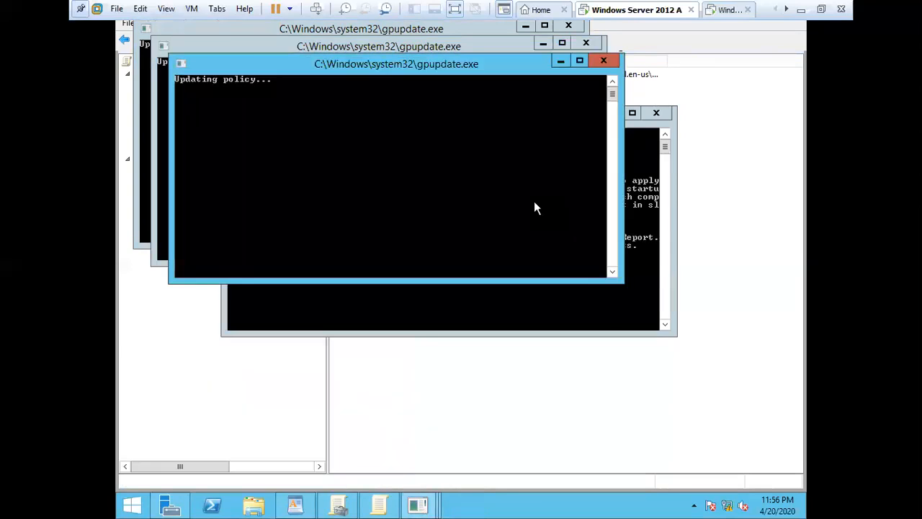
Step: Answer Y to restart in the first console, dismiss the sign-out notice, and answer N in the rest
{"action": "left_click", "coordinate": [608, 322]}
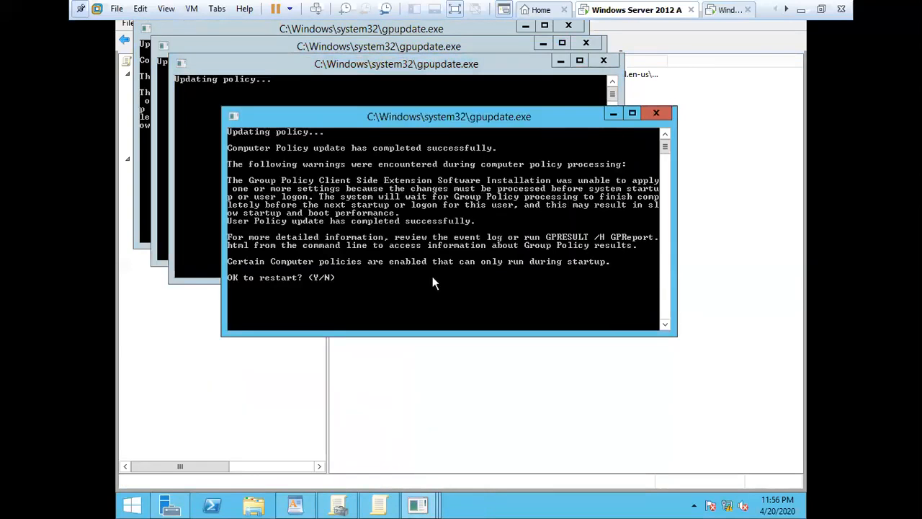
{"action": "type", "text": "y"}
{"action": "key", "text": "Return"}
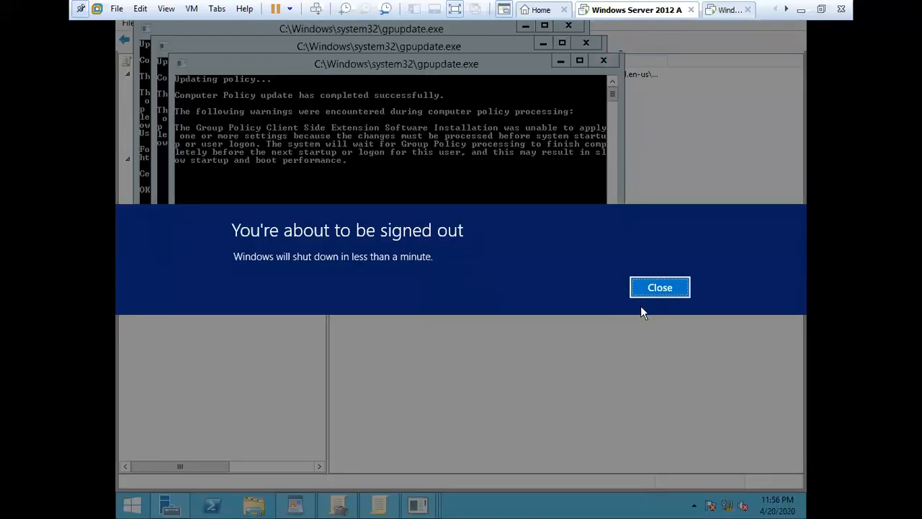
{"action": "left_click", "coordinate": [652, 290]}
{"action": "left_click", "coordinate": [626, 327]}
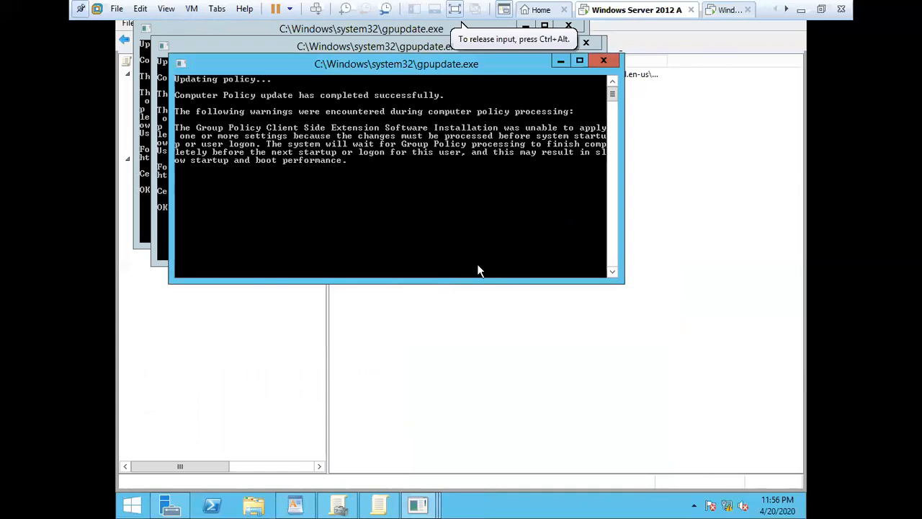
{"action": "left_click", "coordinate": [162, 169]}
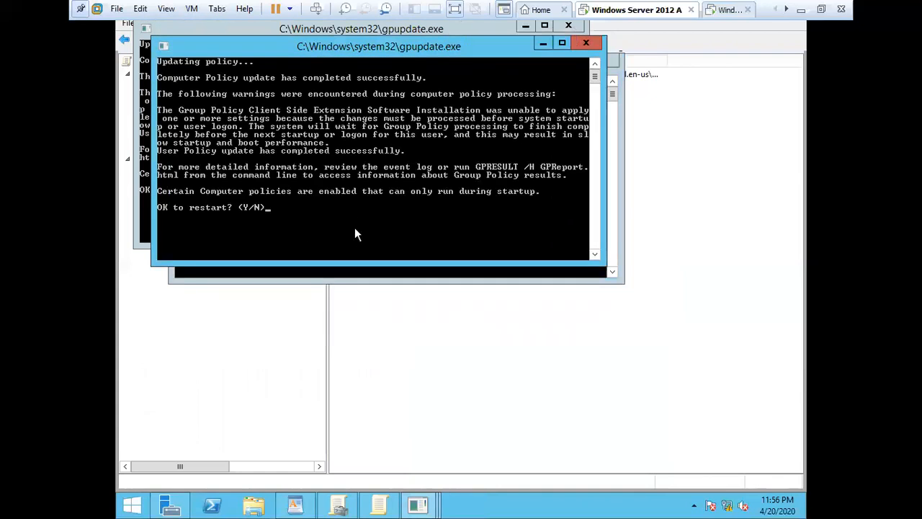
{"action": "type", "text": "n"}
{"action": "key", "text": "Return"}
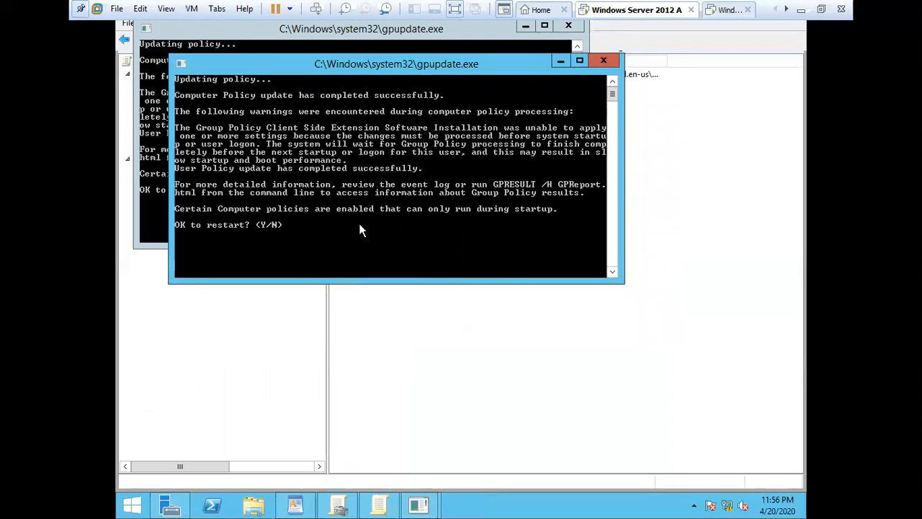
{"action": "type", "text": "n"}
{"action": "key", "text": "Return"}
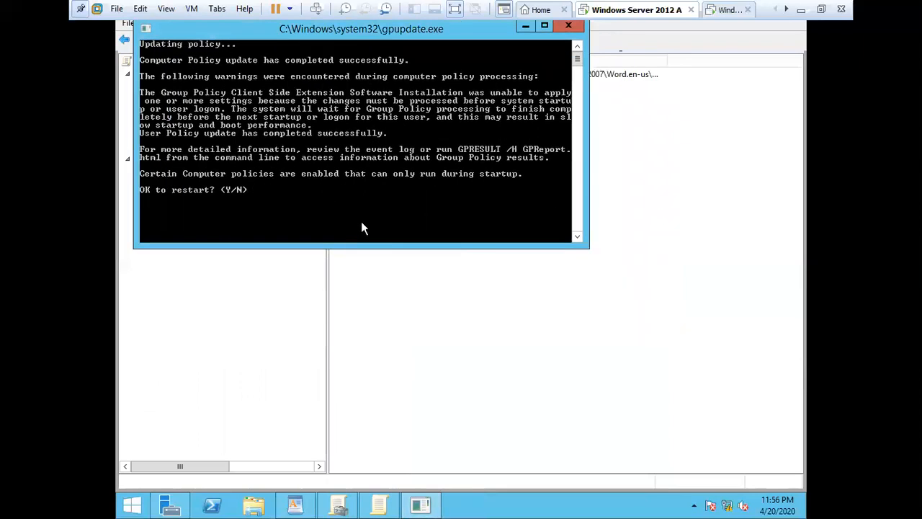
{"action": "type", "text": "n"}
{"action": "key", "text": "Return"}
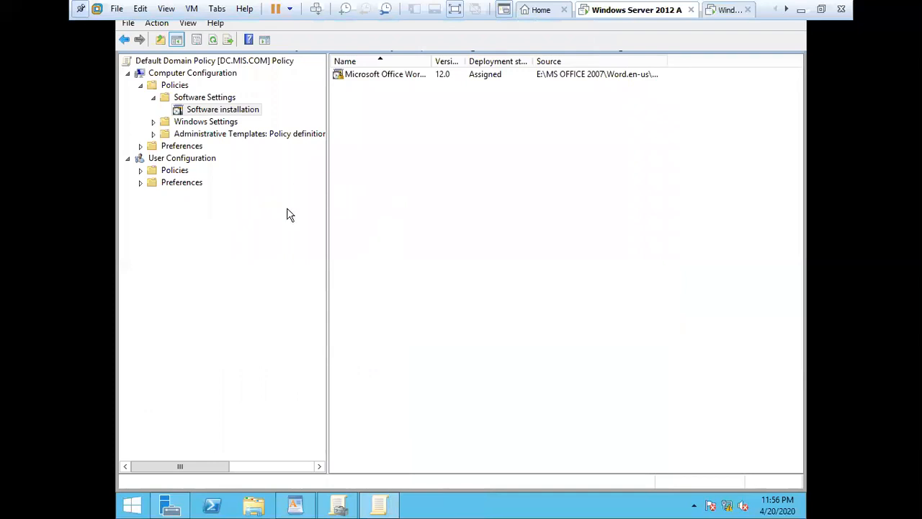
Step: Check the Word 12.0 package's Deployment tab still shows Assigned, then close its properties
{"action": "left_click", "coordinate": [386, 74]}
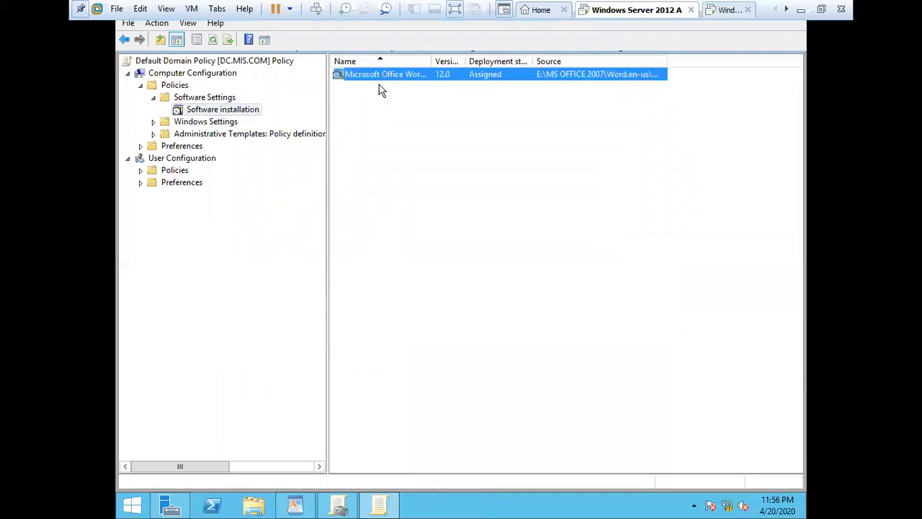
{"action": "right_click", "coordinate": [393, 71]}
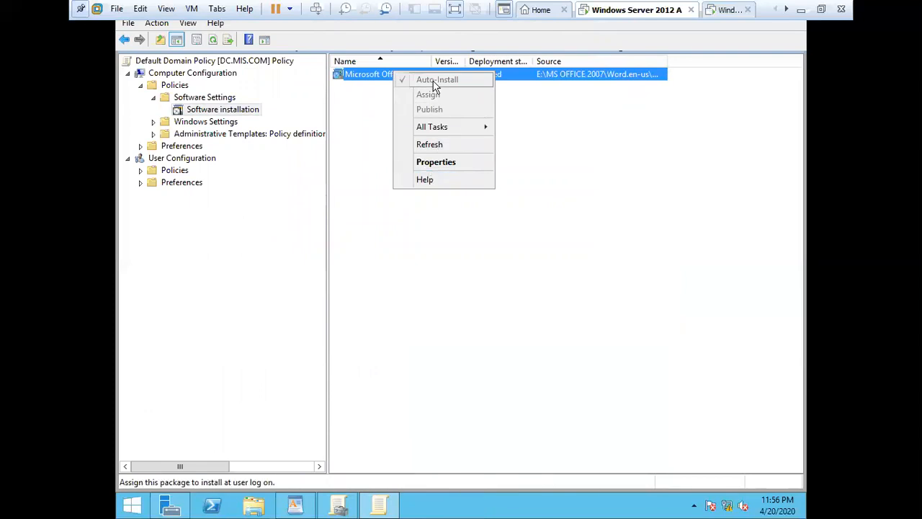
{"action": "left_click", "coordinate": [455, 162]}
{"action": "left_click", "coordinate": [388, 124]}
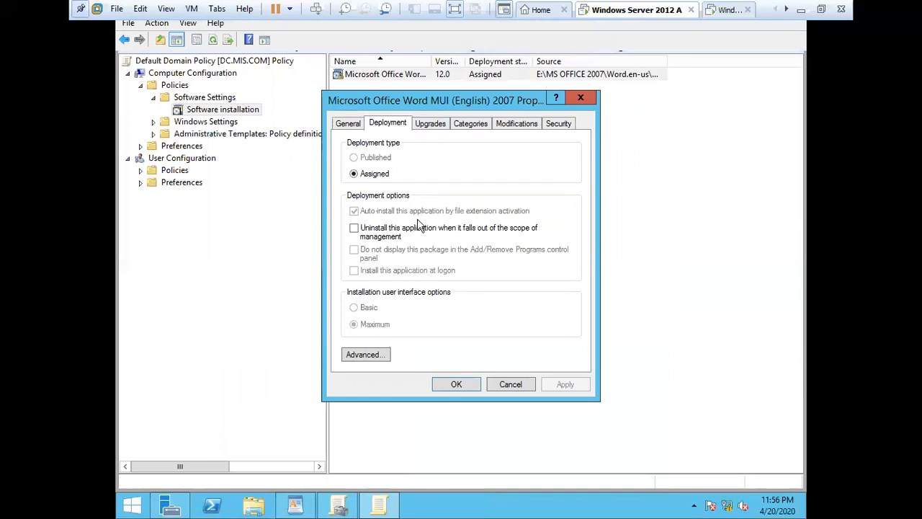
{"action": "left_click", "coordinate": [452, 386]}
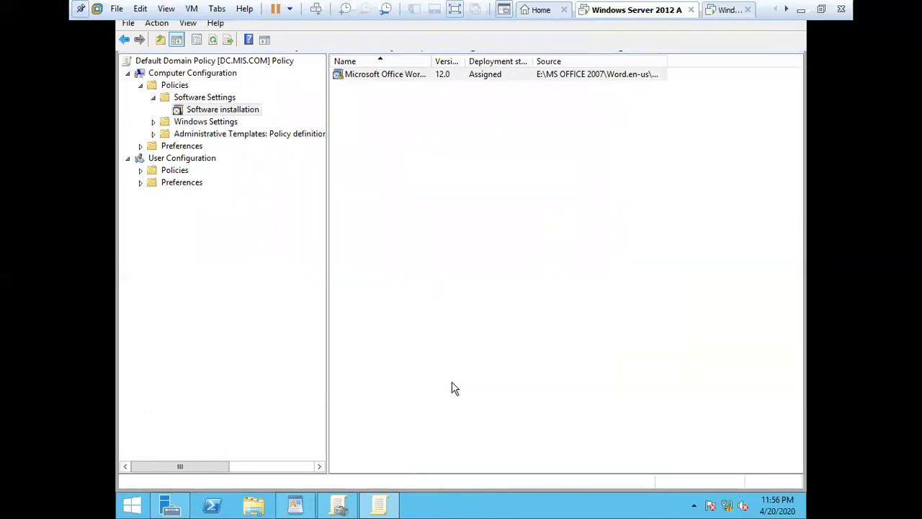
{"action": "right_click", "coordinate": [728, 510]}
{"action": "left_click", "coordinate": [726, 499]}
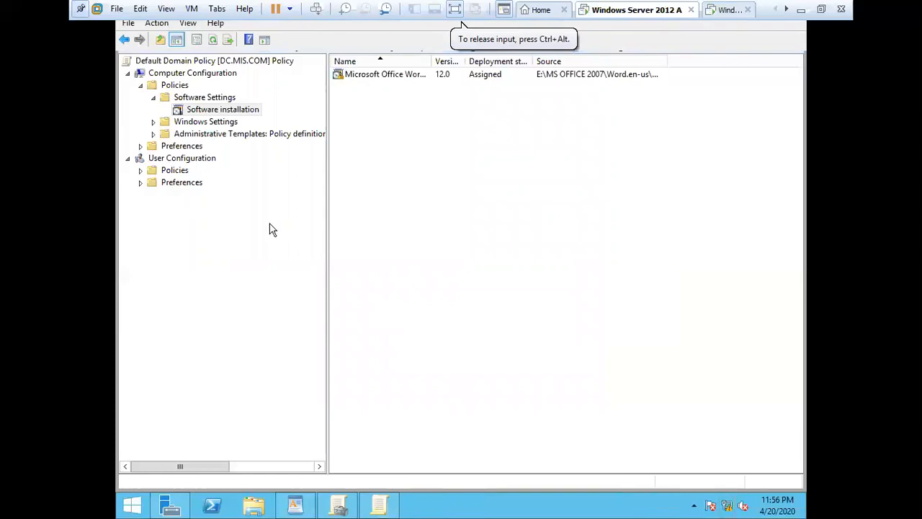
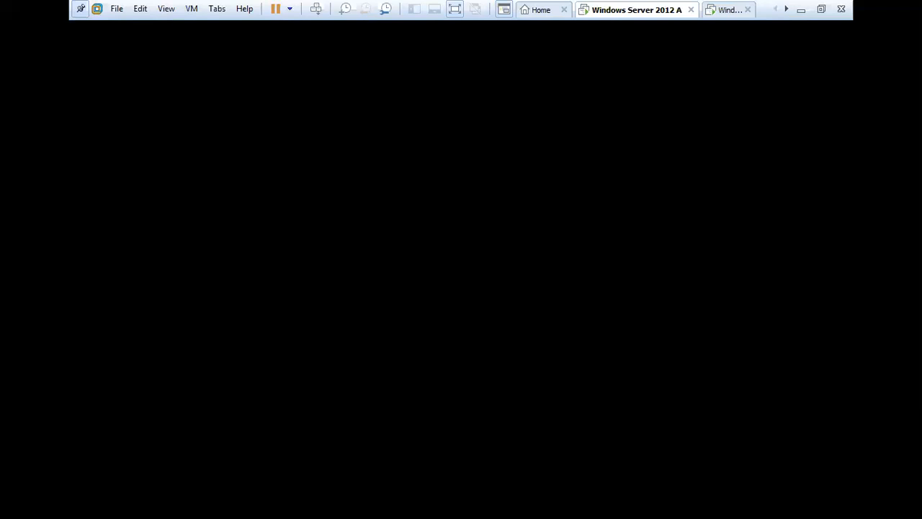
Step: Switch briefly to the Windows 7 VM, then back to Windows Server 2012 A
{"action": "left_click", "coordinate": [483, 245]}
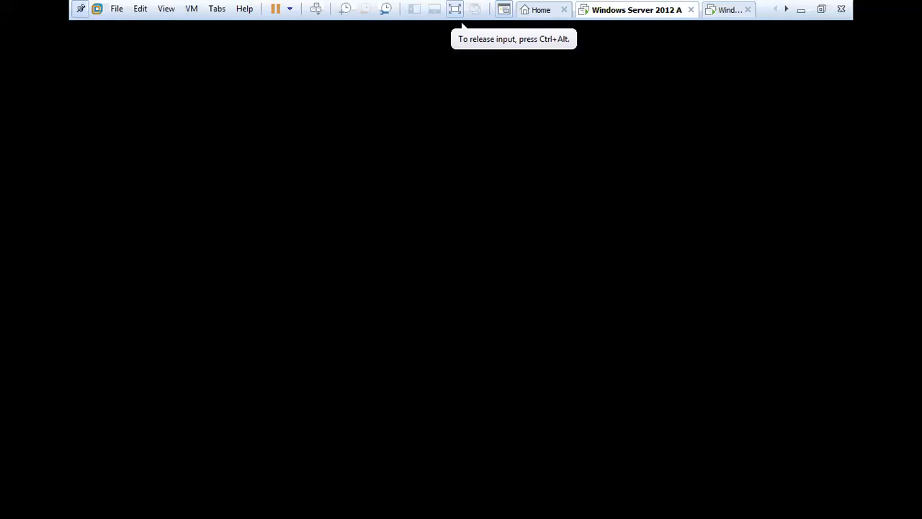
{"action": "left_click", "coordinate": [718, 13]}
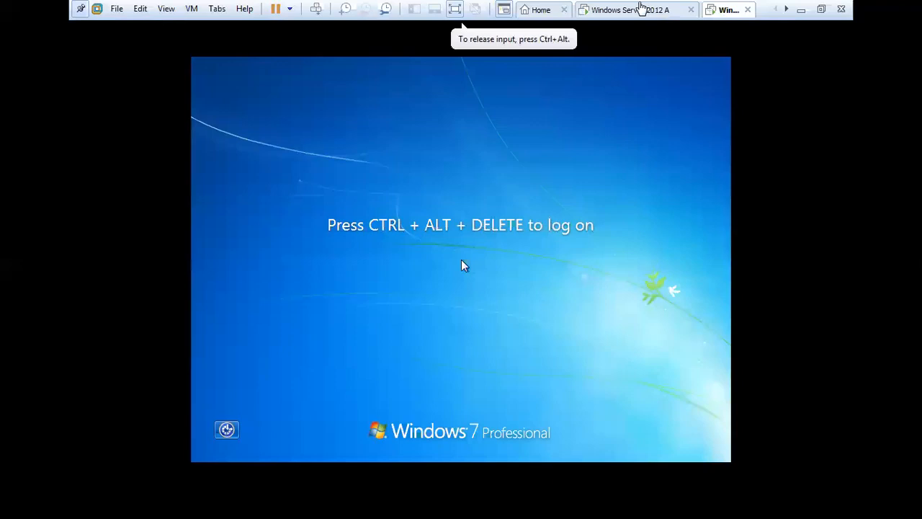
{"action": "left_click", "coordinate": [640, 11]}
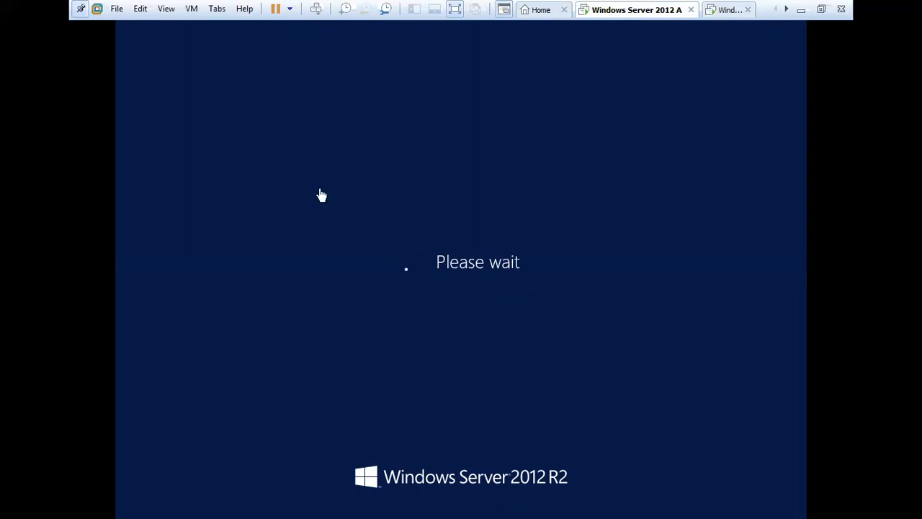
Step: Send Ctrl+Alt+Del to the server VM and sign in with the Administrator password
{"action": "left_click", "coordinate": [555, 228]}
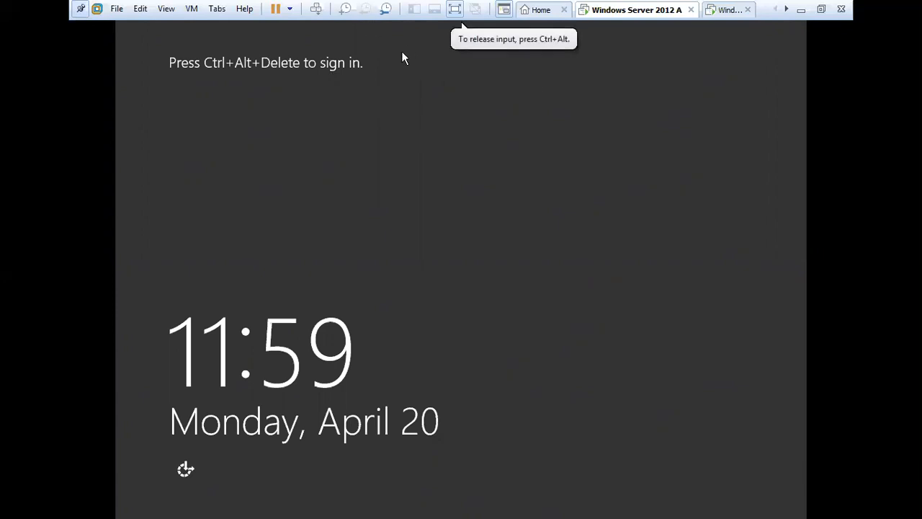
{"action": "left_click", "coordinate": [316, 10]}
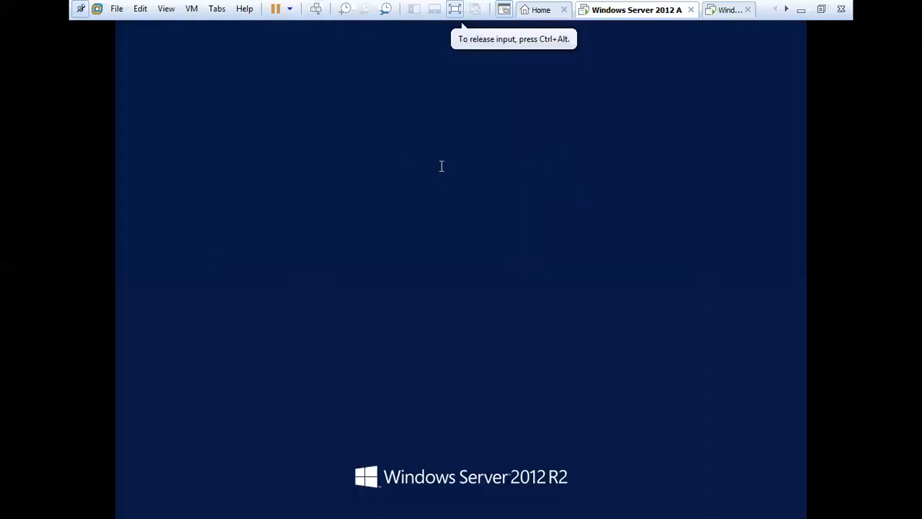
{"action": "type", "text": "P"}
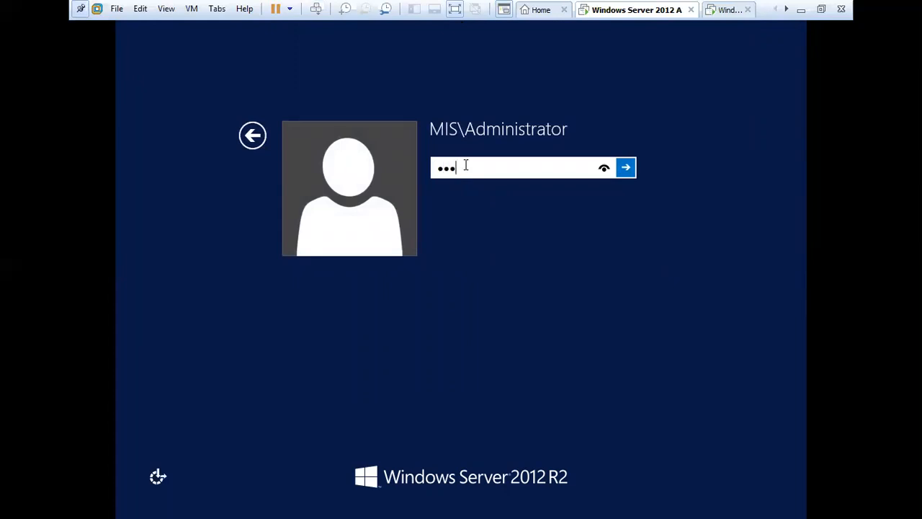
{"action": "key", "text": "Return"}
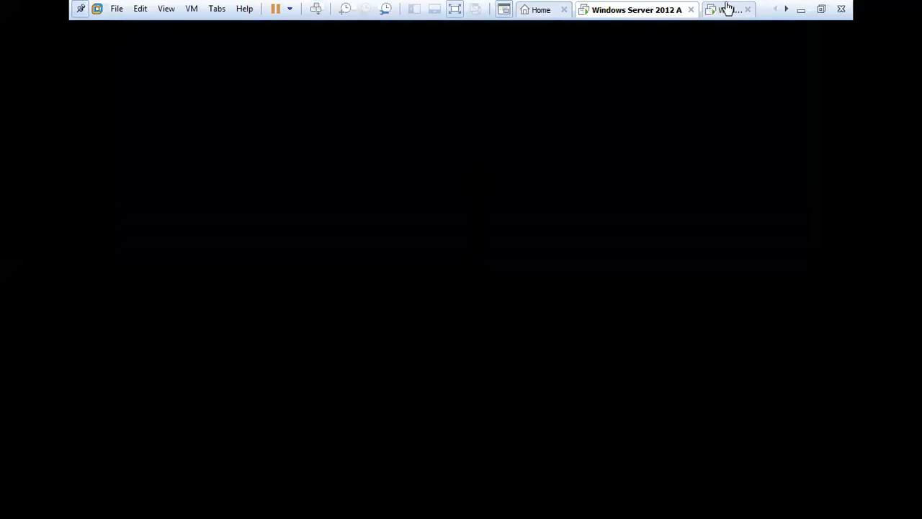
Step: On the host, locate the software disc image in D:\software, then return to Windows Server 2012 A
{"action": "left_click", "coordinate": [801, 10]}
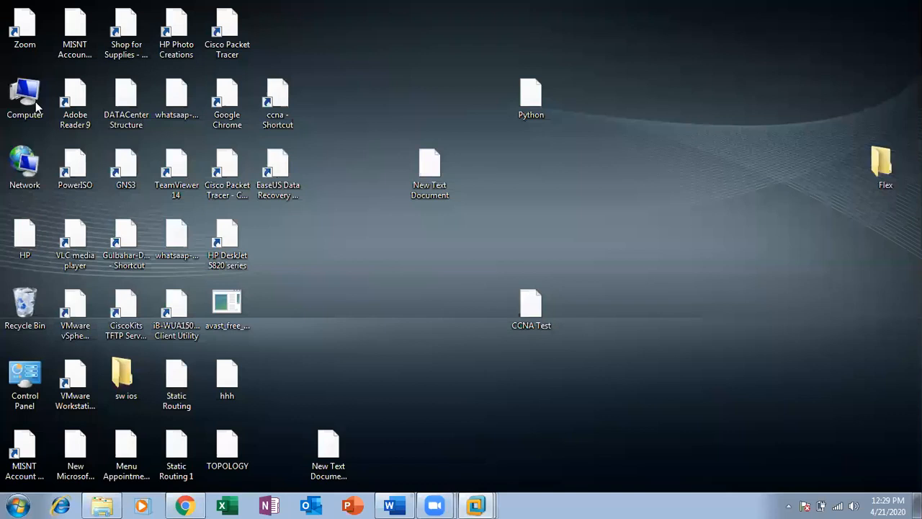
{"action": "double_click", "coordinate": [34, 106]}
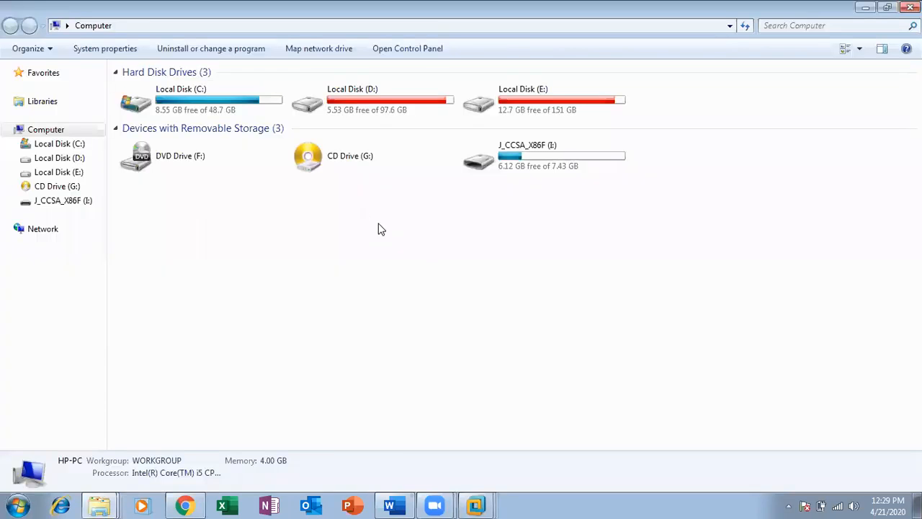
{"action": "double_click", "coordinate": [377, 107]}
{"action": "double_click", "coordinate": [132, 290]}
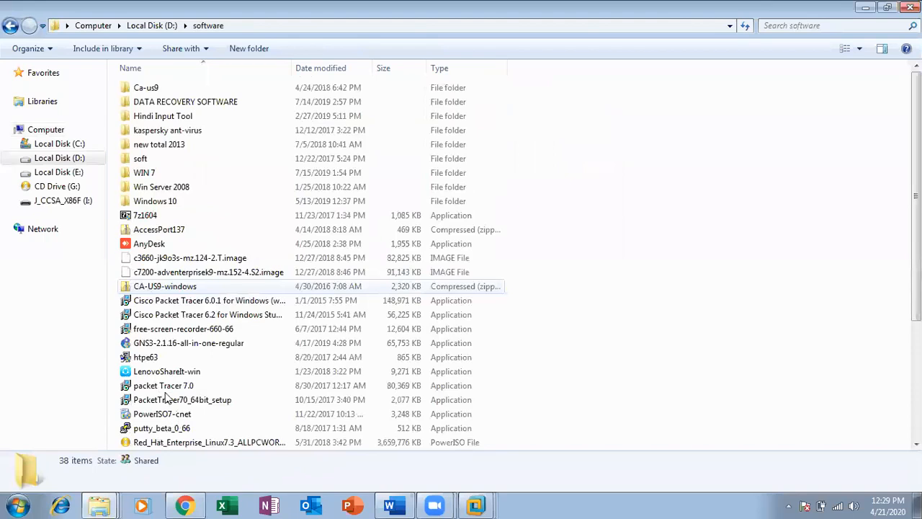
{"action": "scroll", "coordinate": [167, 398], "scroll_direction": "down", "scroll_amount": 4}
{"action": "left_click", "coordinate": [150, 332]}
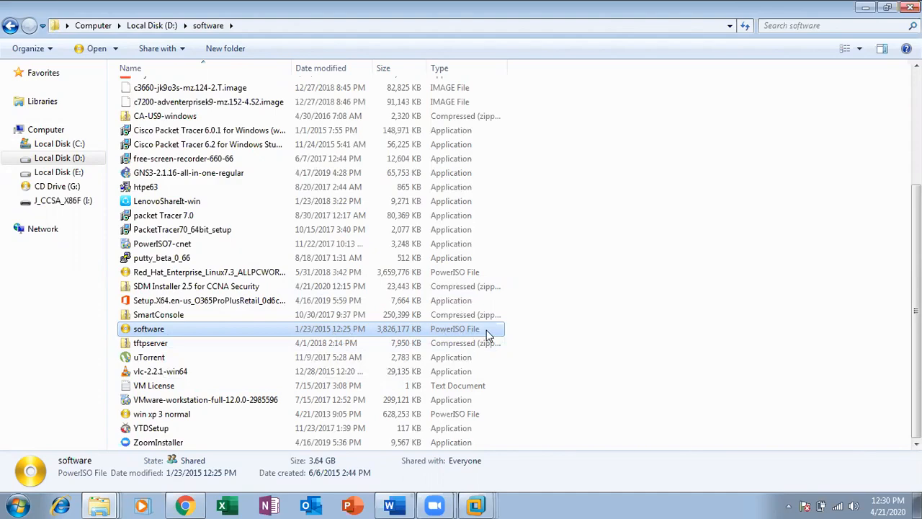
{"action": "left_click", "coordinate": [486, 505]}
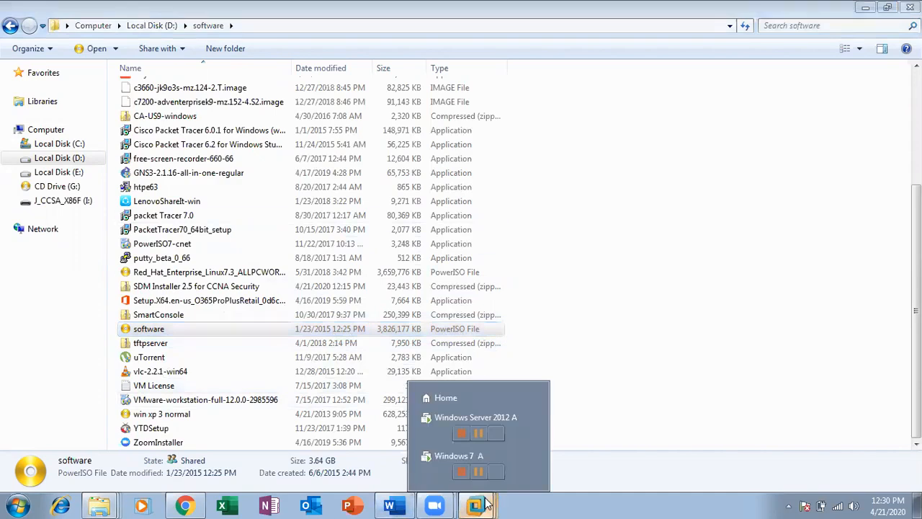
{"action": "left_click", "coordinate": [435, 425]}
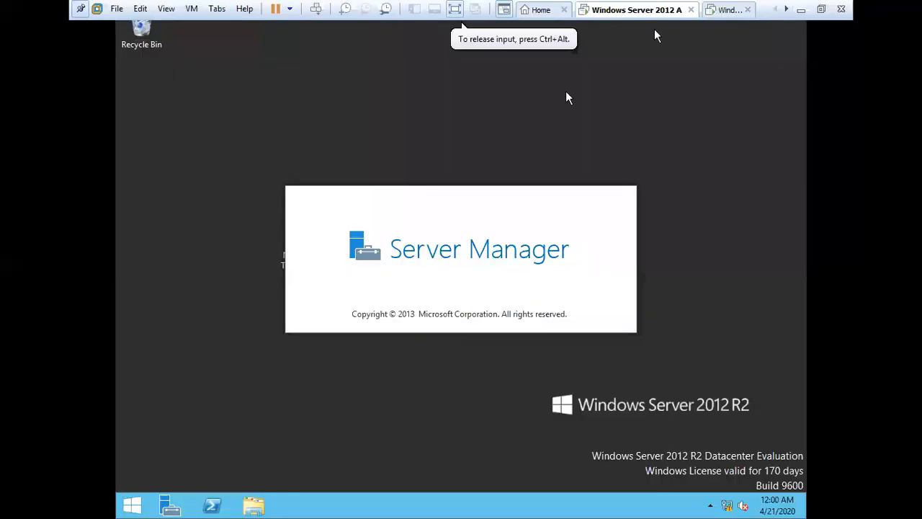
Step: In the VM's Settings, point the CD/DVD (SATA) drive at D:\software\software.nrg using All files
{"action": "right_click", "coordinate": [645, 10]}
{"action": "left_click", "coordinate": [676, 192]}
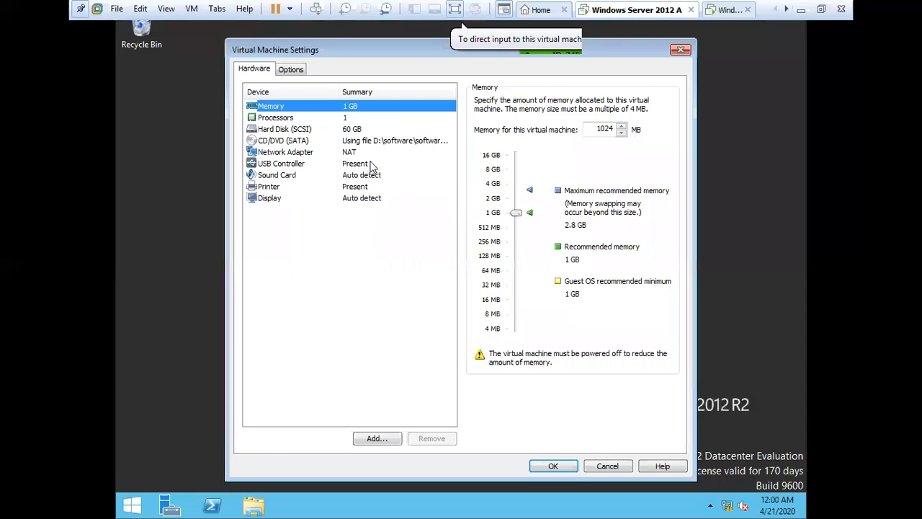
{"action": "left_click", "coordinate": [307, 141]}
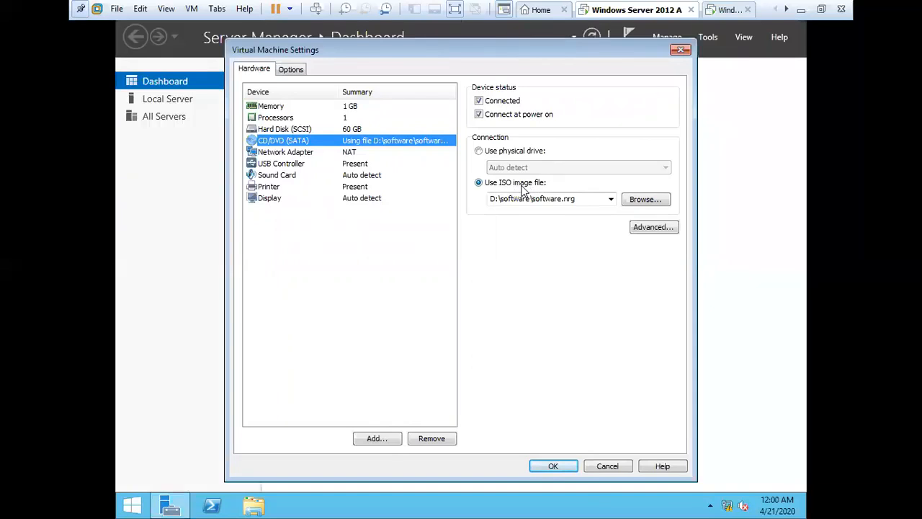
{"action": "left_click", "coordinate": [638, 202]}
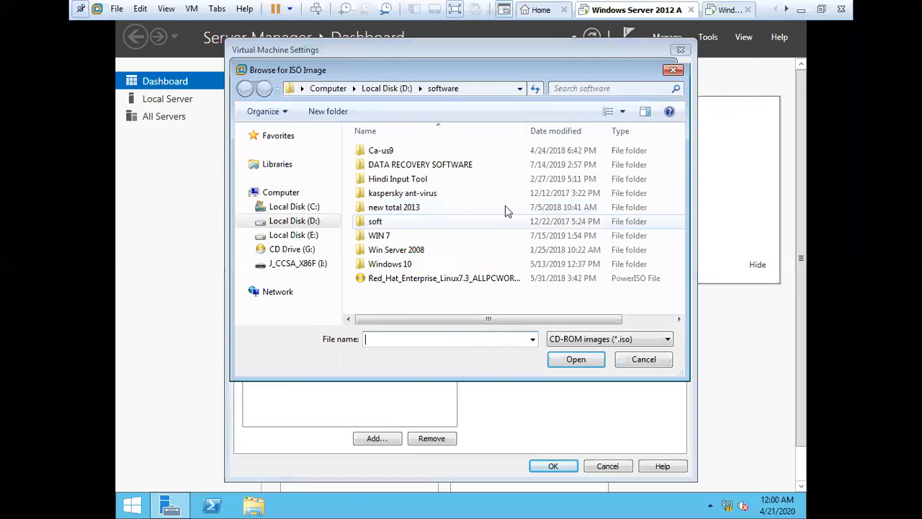
{"action": "left_click", "coordinate": [315, 223]}
{"action": "double_click", "coordinate": [393, 309]}
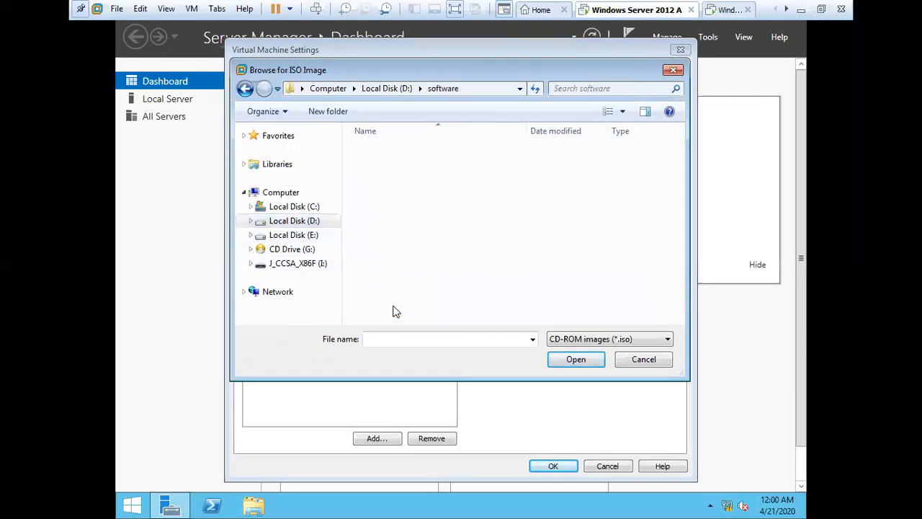
{"action": "left_click", "coordinate": [629, 340]}
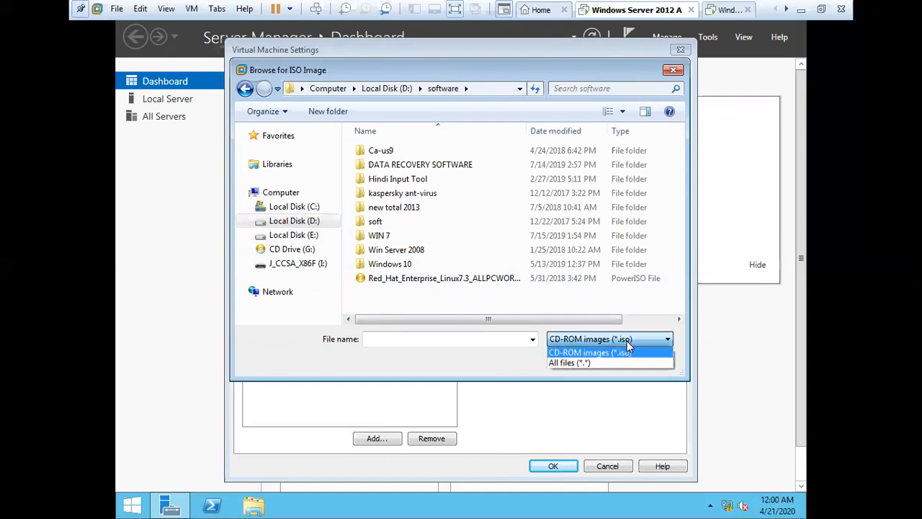
{"action": "left_click", "coordinate": [577, 363]}
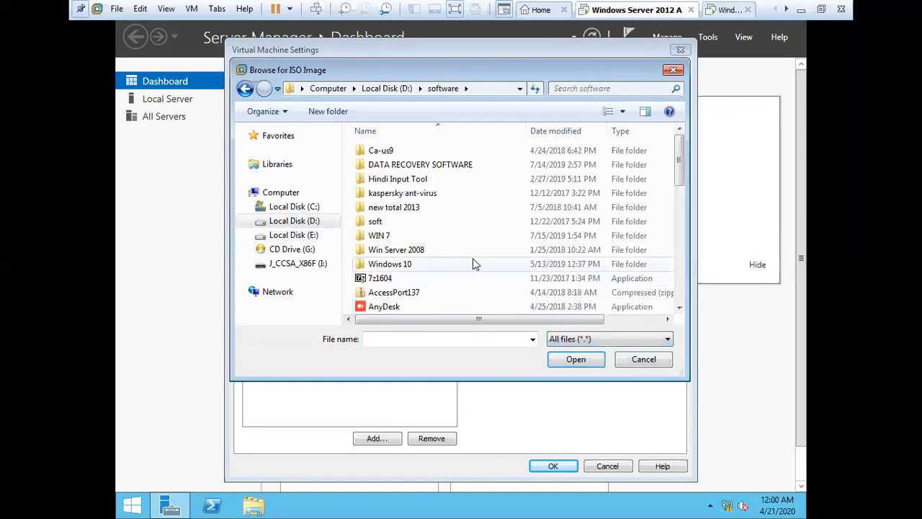
{"action": "left_click_drag", "start_coordinate": [679, 180], "coordinate": [678, 265]}
{"action": "left_click", "coordinate": [418, 259]}
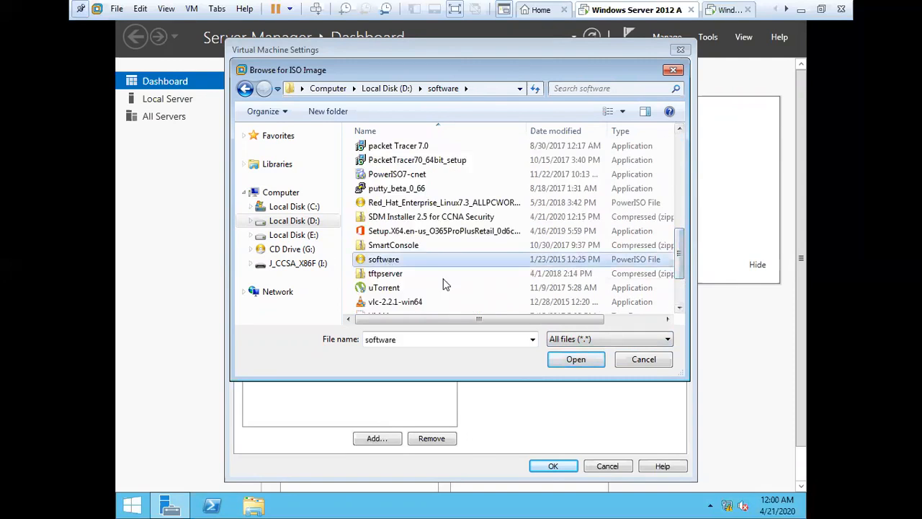
{"action": "left_click", "coordinate": [581, 363]}
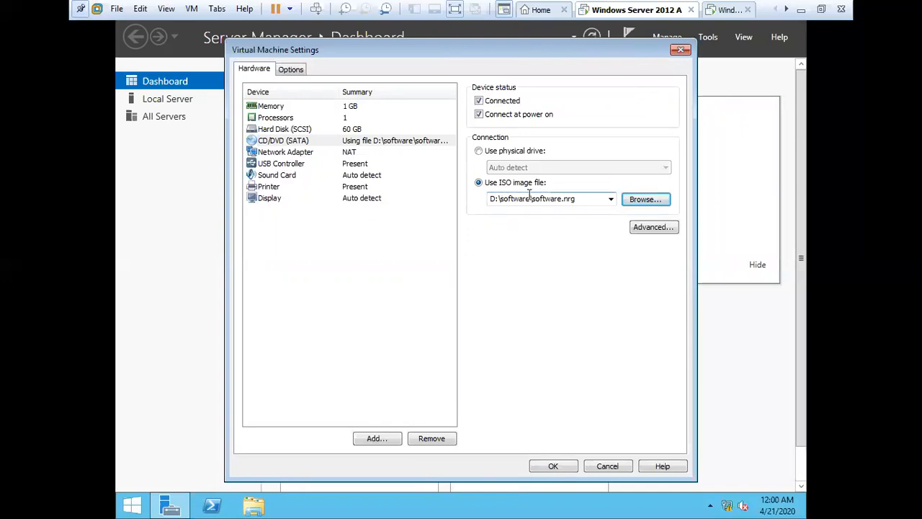
{"action": "left_click", "coordinate": [555, 466]}
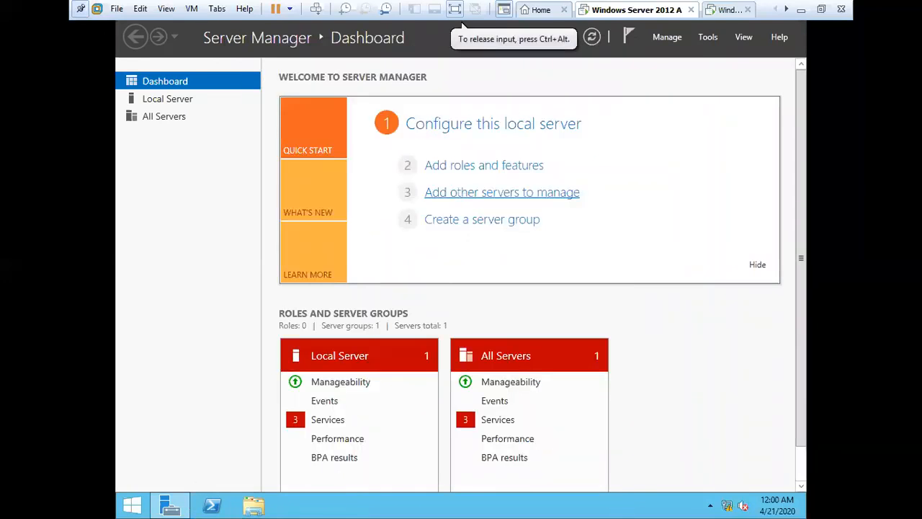
Step: Open the DVD drive in File Explorer, check its MS OFFICE 2007 folder, and close it
{"action": "key", "text": "super+e"}
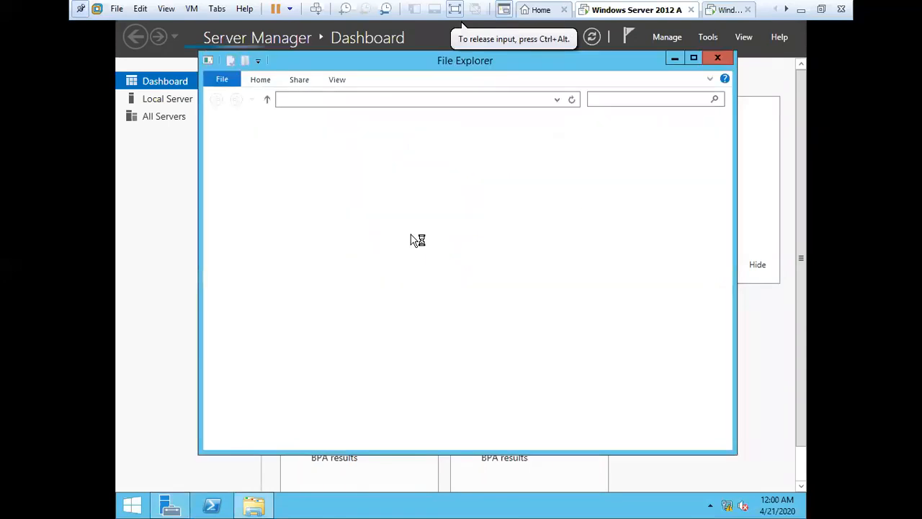
{"action": "left_click", "coordinate": [414, 324]}
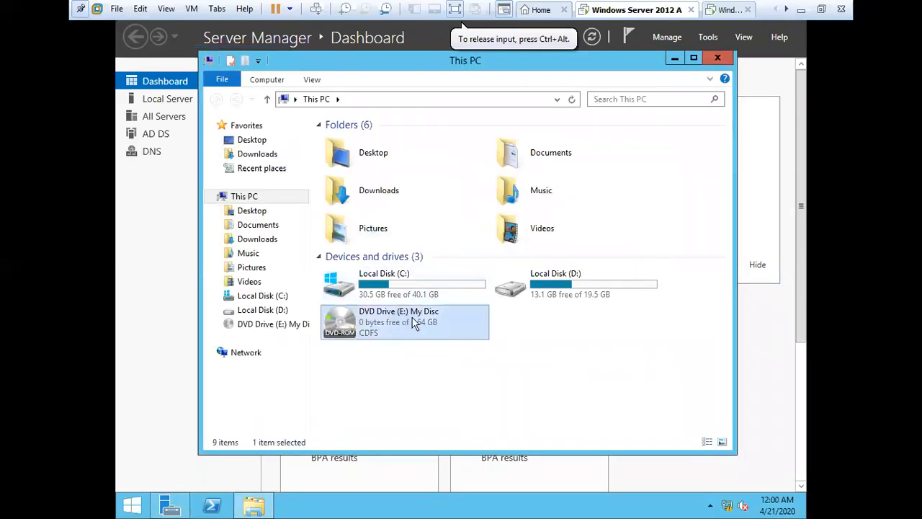
{"action": "double_click", "coordinate": [414, 324]}
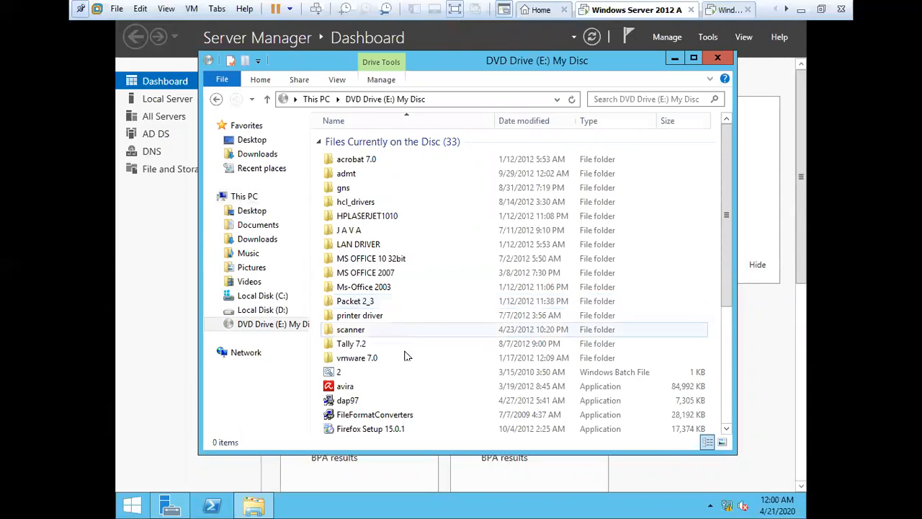
{"action": "left_click", "coordinate": [391, 276]}
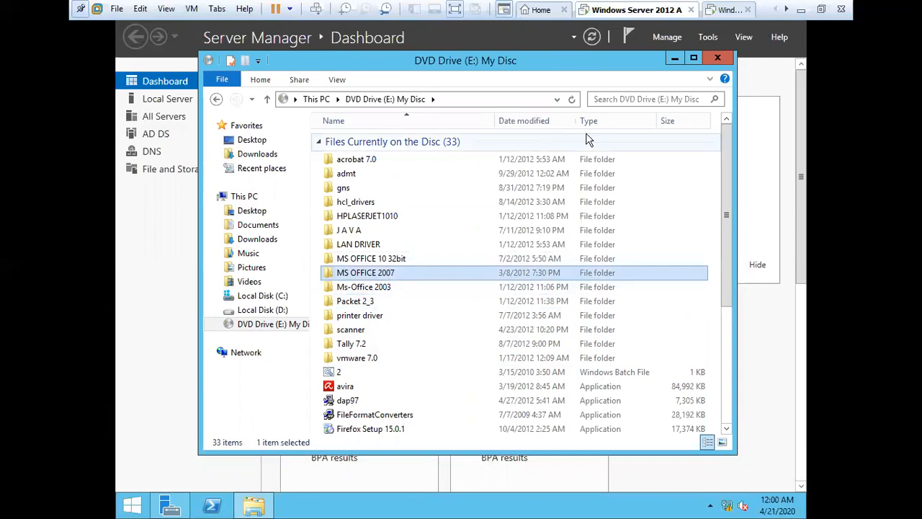
{"action": "left_click", "coordinate": [719, 58]}
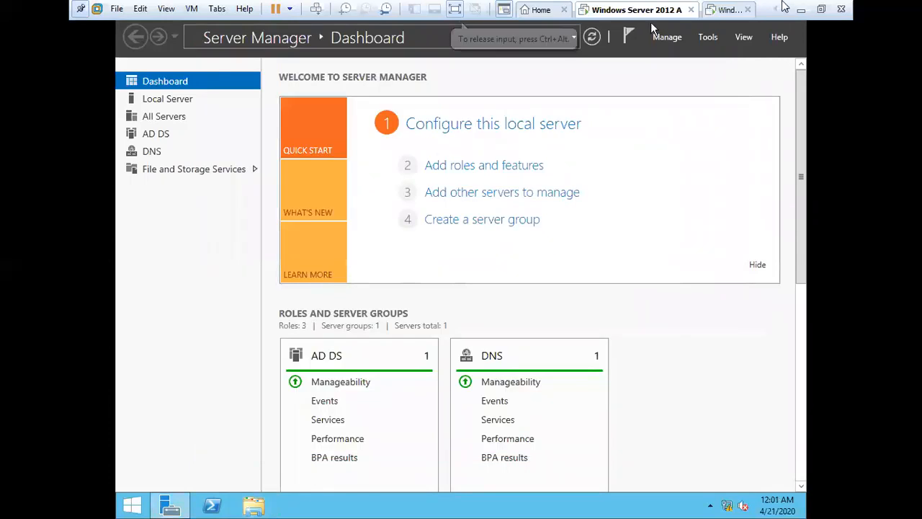
Step: Minimize the VM and restore the Windows Server 2012 window from the taskbar preview
{"action": "left_click", "coordinate": [800, 9]}
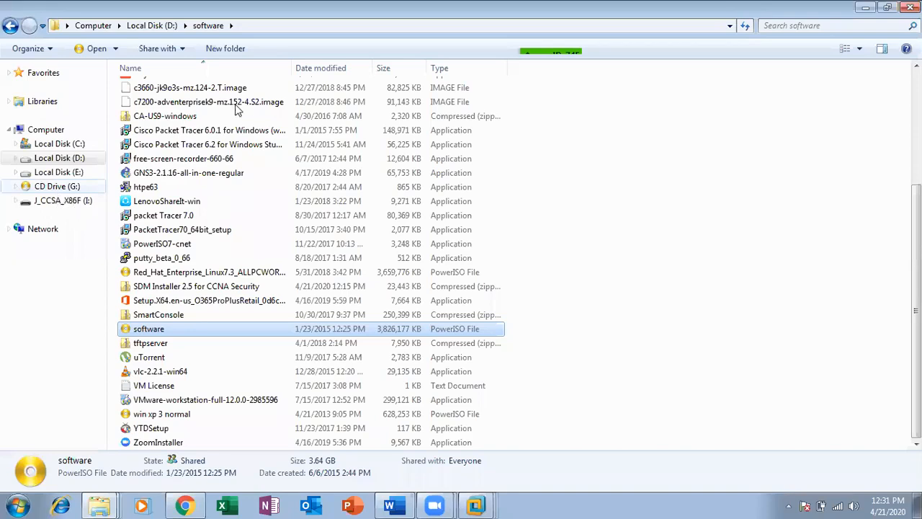
{"action": "left_click", "coordinate": [488, 103]}
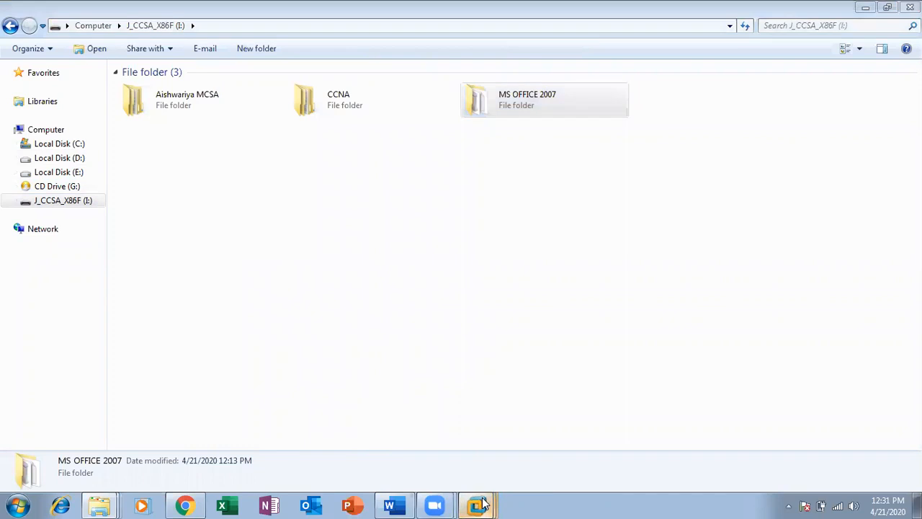
{"action": "mouse_move", "coordinate": [476, 504]}
{"action": "left_click", "coordinate": [415, 430]}
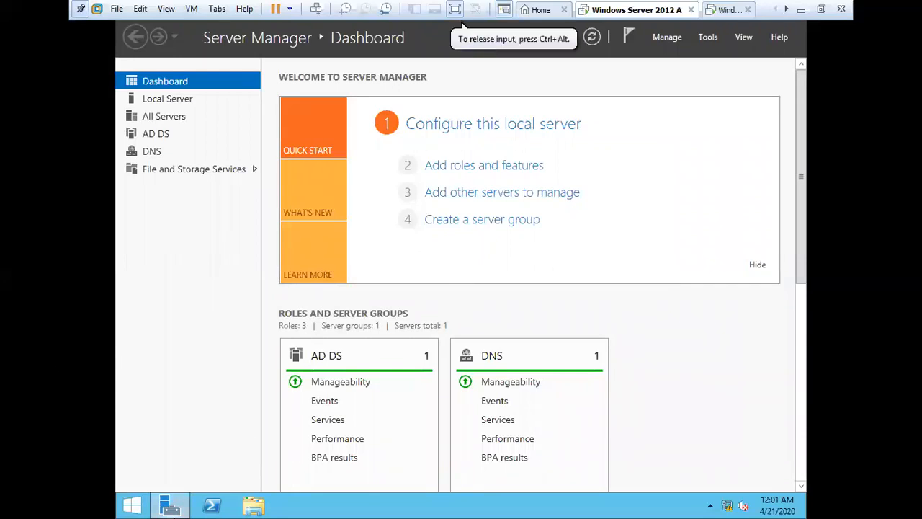
Step: Launch Group Policy Management and open Ethernet0's adapter properties via Network and Sharing Center
{"action": "left_click", "coordinate": [706, 40]}
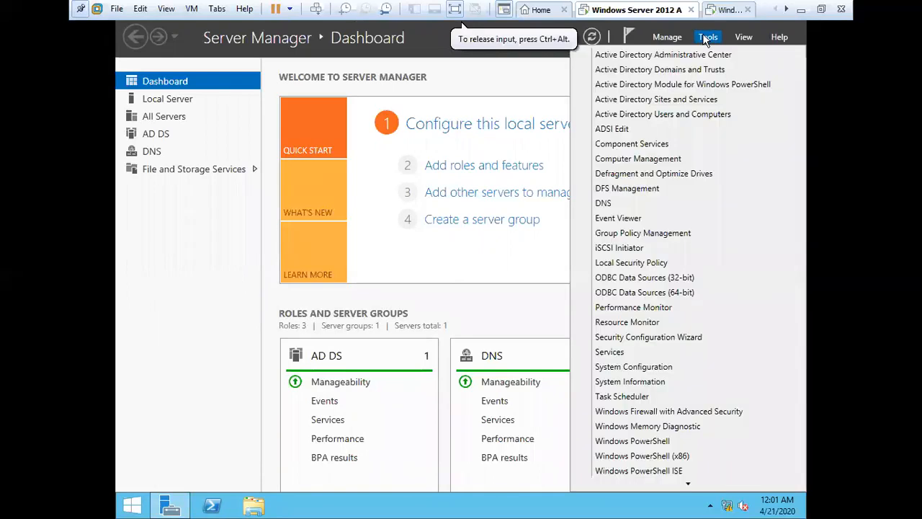
{"action": "left_click", "coordinate": [652, 234]}
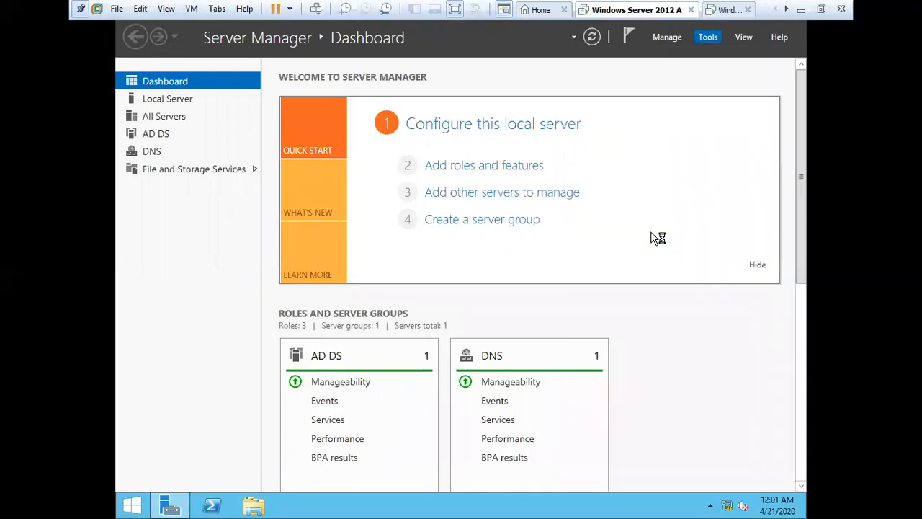
{"action": "right_click", "coordinate": [726, 507]}
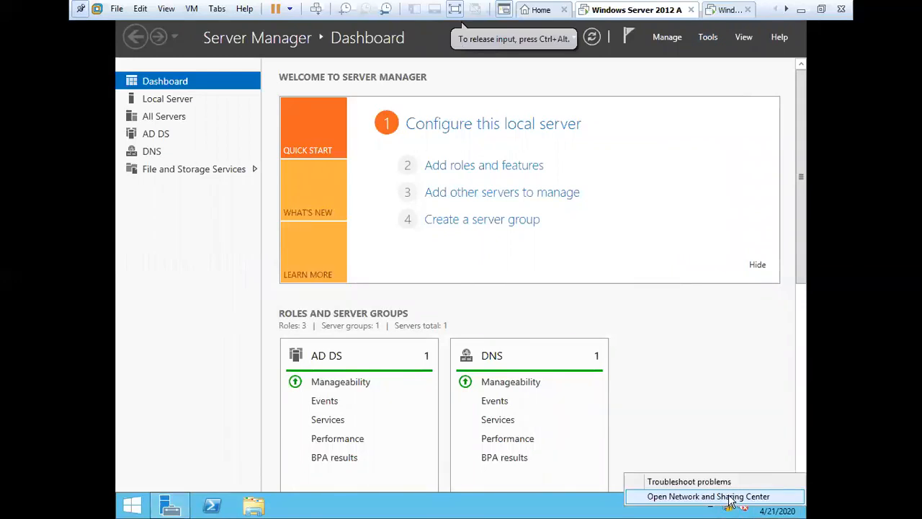
{"action": "left_click", "coordinate": [728, 498]}
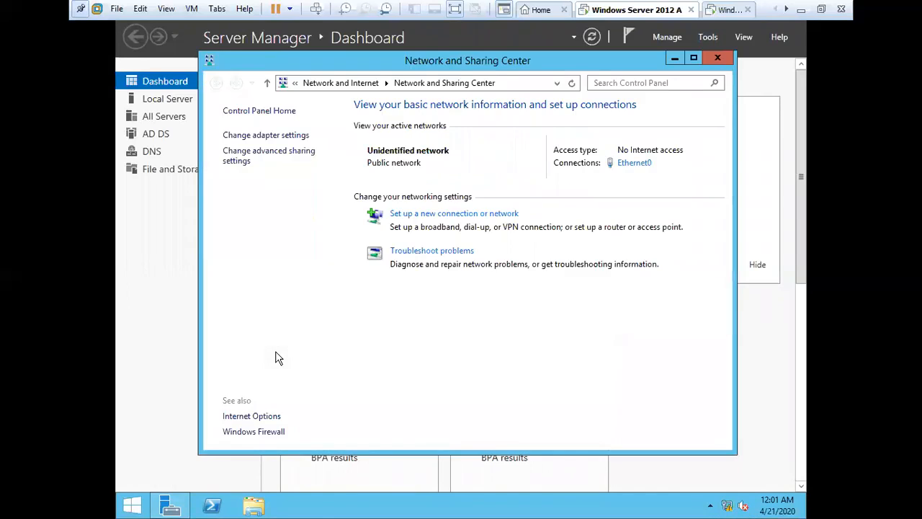
{"action": "left_click", "coordinate": [287, 139]}
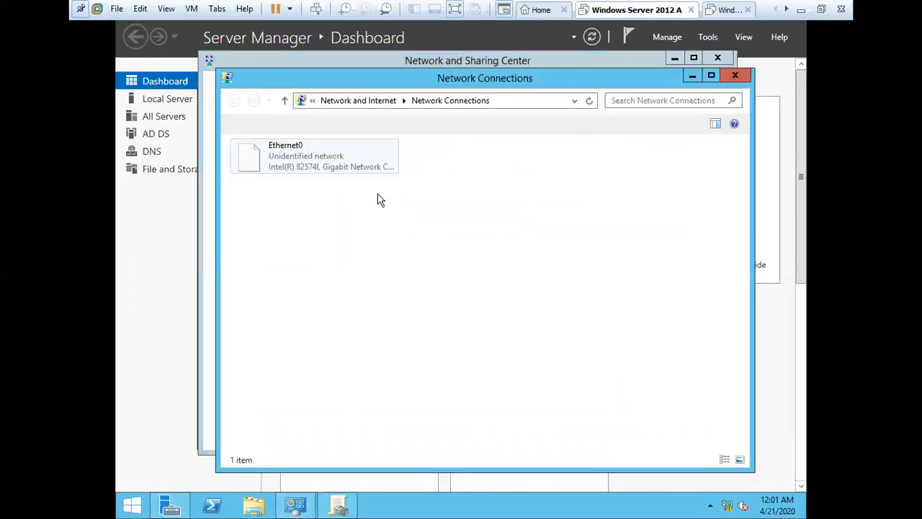
{"action": "left_click", "coordinate": [294, 169]}
{"action": "right_click", "coordinate": [295, 168]}
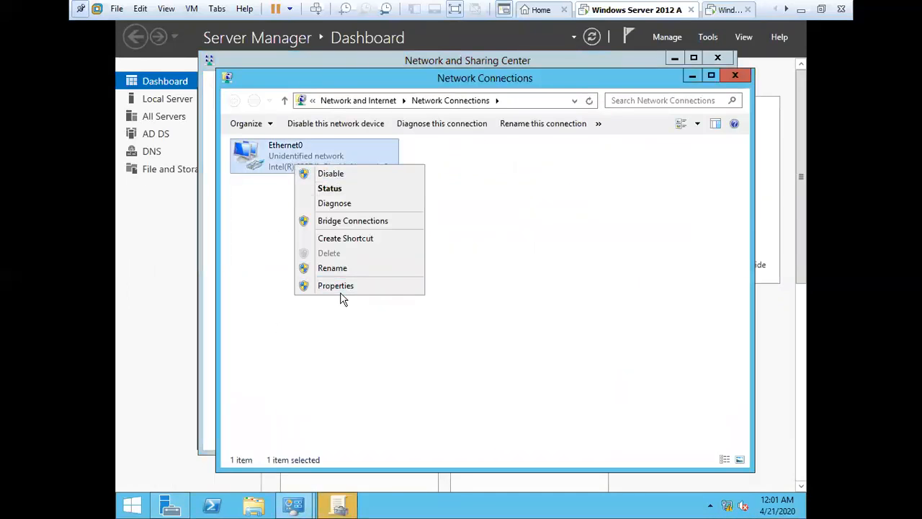
{"action": "left_click", "coordinate": [340, 286]}
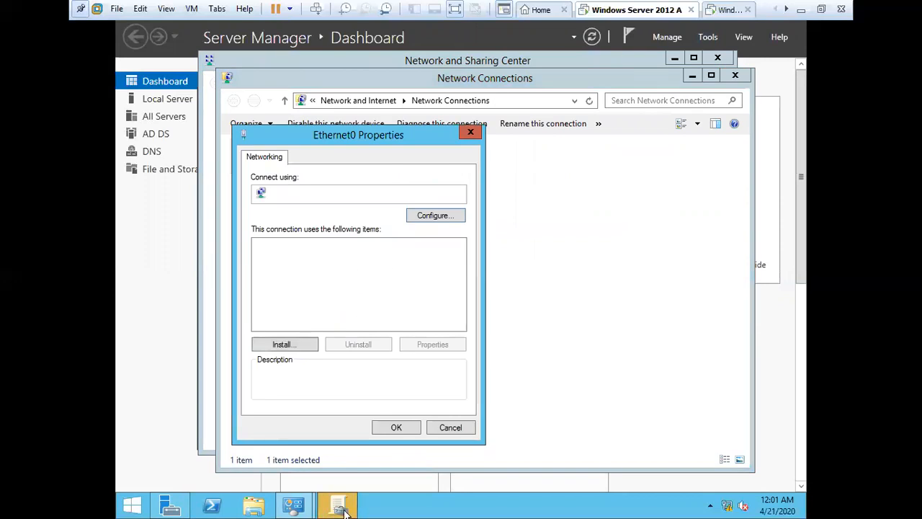
Step: Open the Default Domain Policy for editing in Group Policy Management
{"action": "left_click", "coordinate": [341, 508]}
{"action": "right_click", "coordinate": [322, 200]}
{"action": "left_click", "coordinate": [360, 210]}
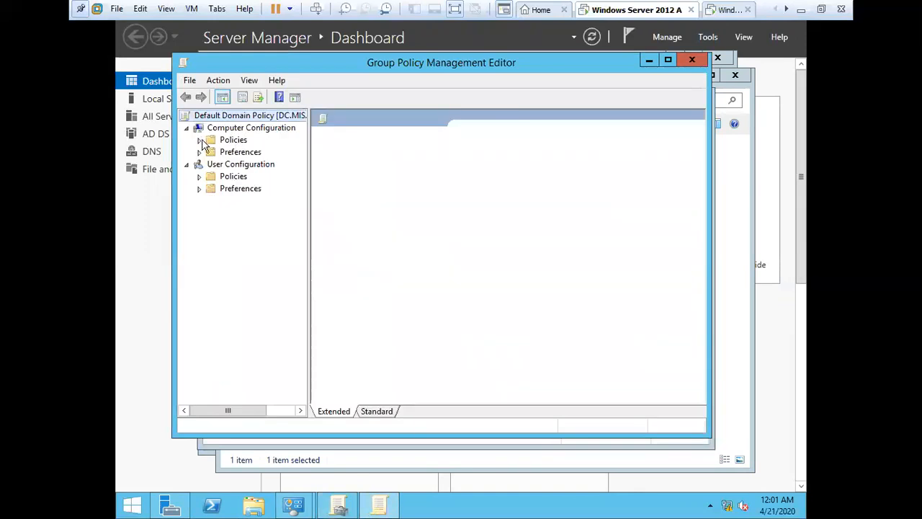
Step: Check the Word package's Deployment tab under Computer Configuration's Software installation
{"action": "double_click", "coordinate": [235, 141]}
{"action": "left_click", "coordinate": [244, 154]}
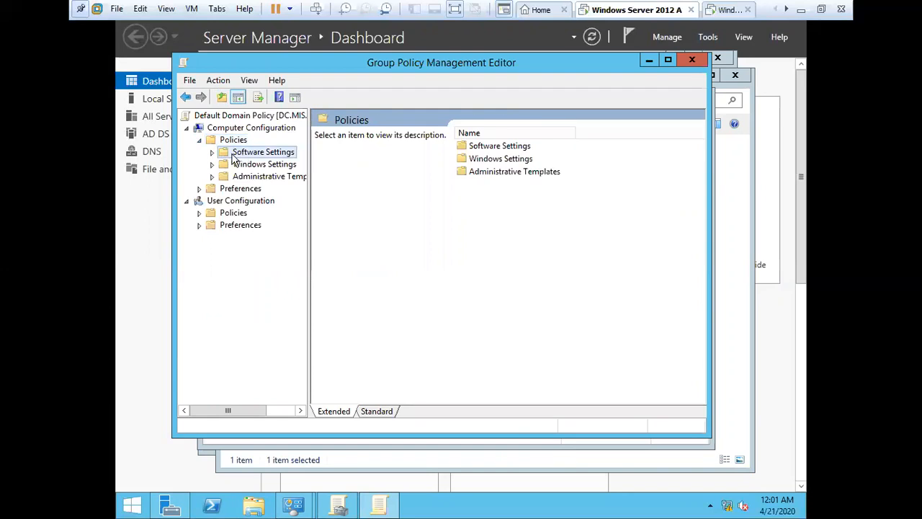
{"action": "left_click", "coordinate": [213, 153]}
{"action": "left_click", "coordinate": [276, 166]}
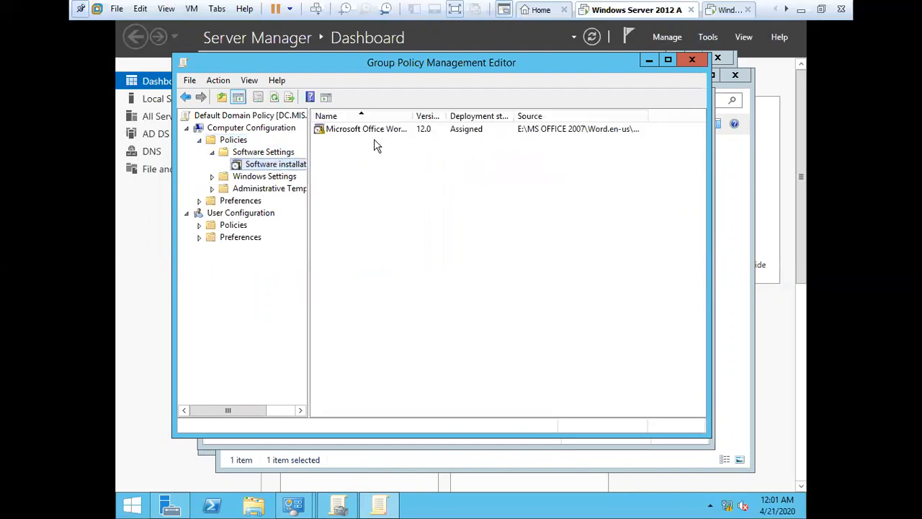
{"action": "left_click", "coordinate": [378, 131]}
{"action": "right_click", "coordinate": [377, 132]}
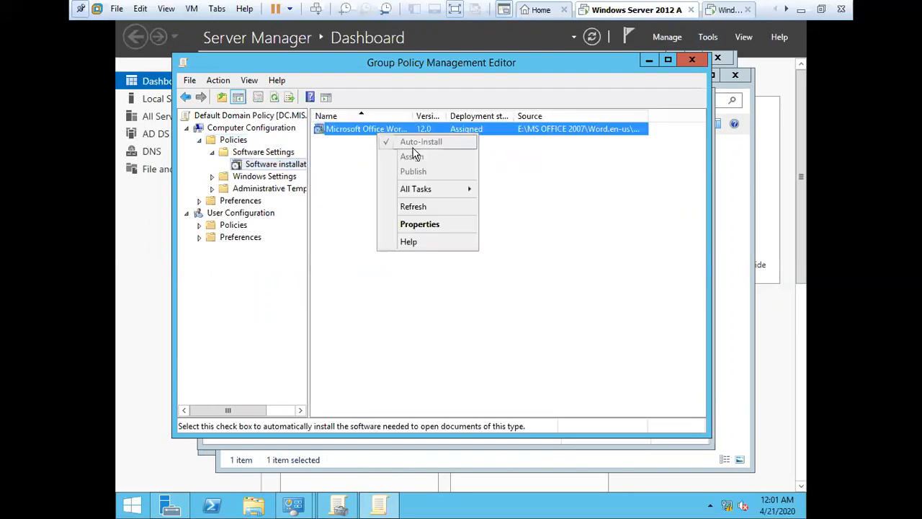
{"action": "left_click", "coordinate": [424, 226]}
{"action": "left_click", "coordinate": [379, 124]}
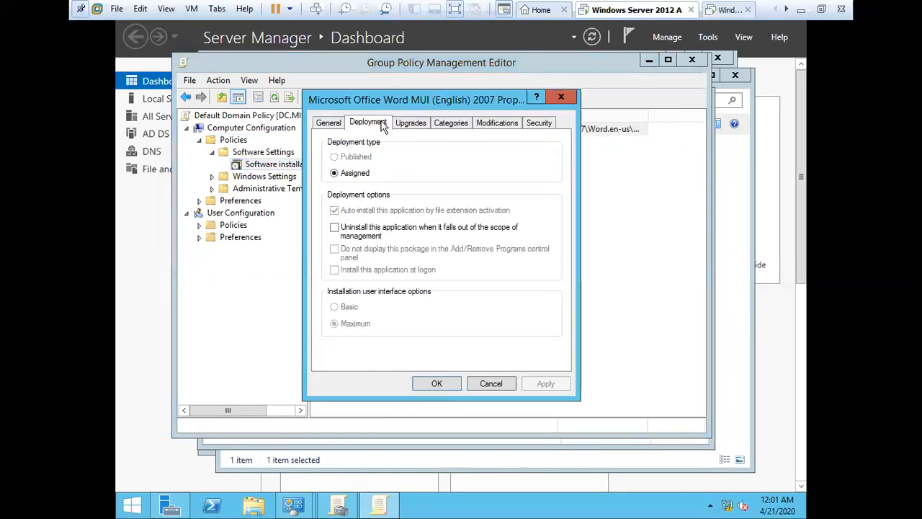
{"action": "left_click", "coordinate": [439, 384]}
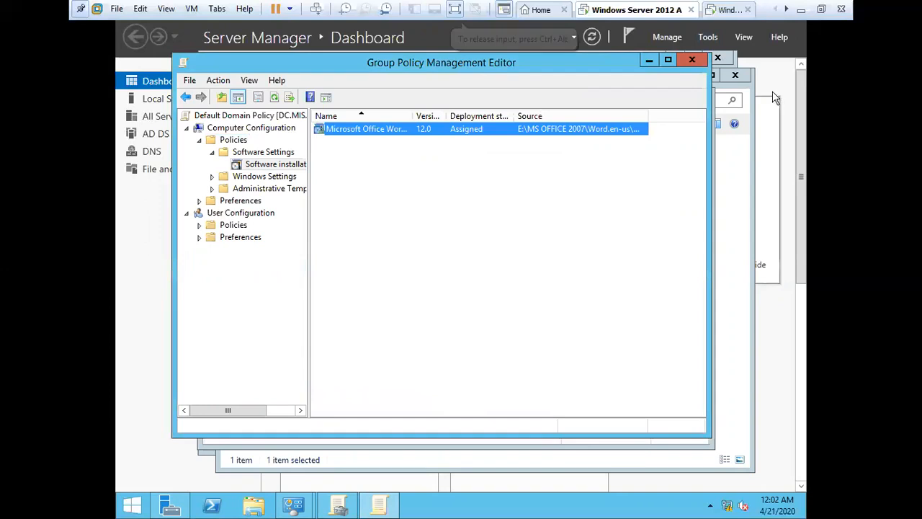
Step: Close the policy editor and open Ethernet0's TCP/IPv4 properties showing 10.0.0.1
{"action": "left_click", "coordinate": [691, 59]}
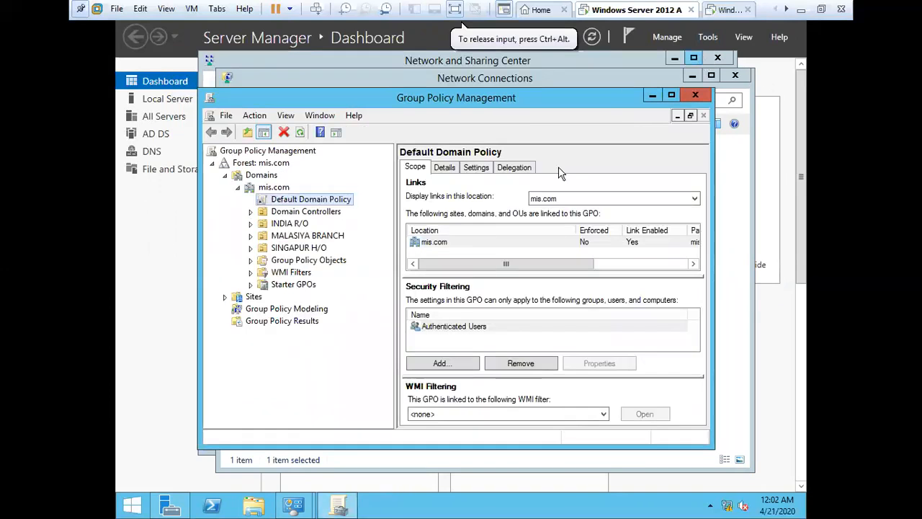
{"action": "left_click", "coordinate": [651, 96]}
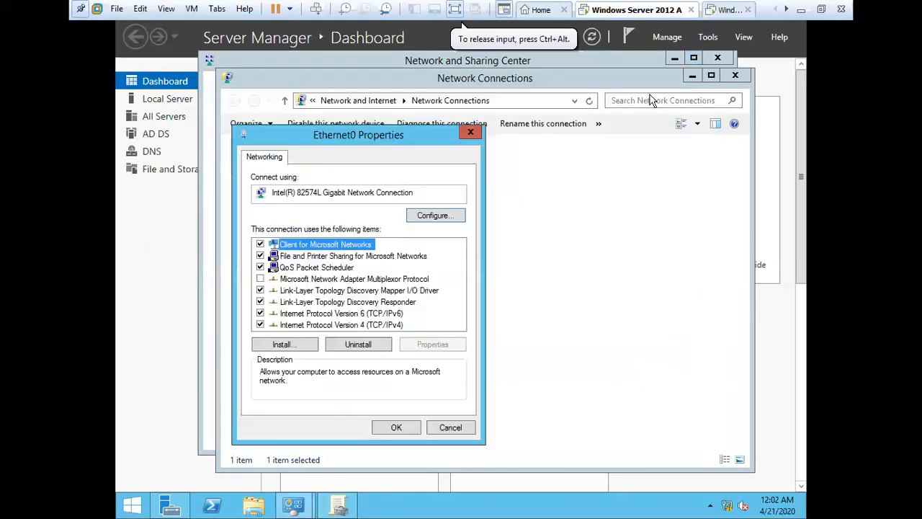
{"action": "left_click", "coordinate": [398, 327]}
{"action": "left_click", "coordinate": [432, 344]}
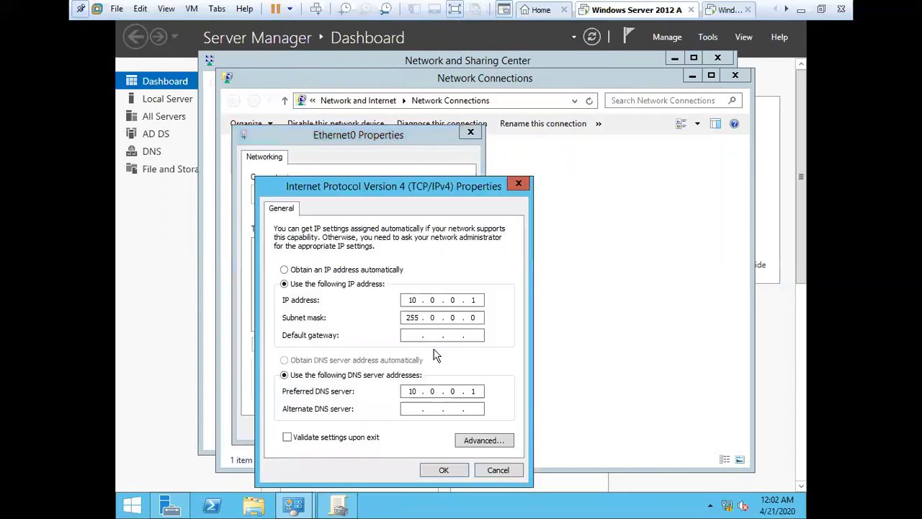
Step: Close the IPv4 settings, Ethernet0 properties and Network Connections windows
{"action": "left_click", "coordinate": [454, 473]}
{"action": "left_click", "coordinate": [395, 427]}
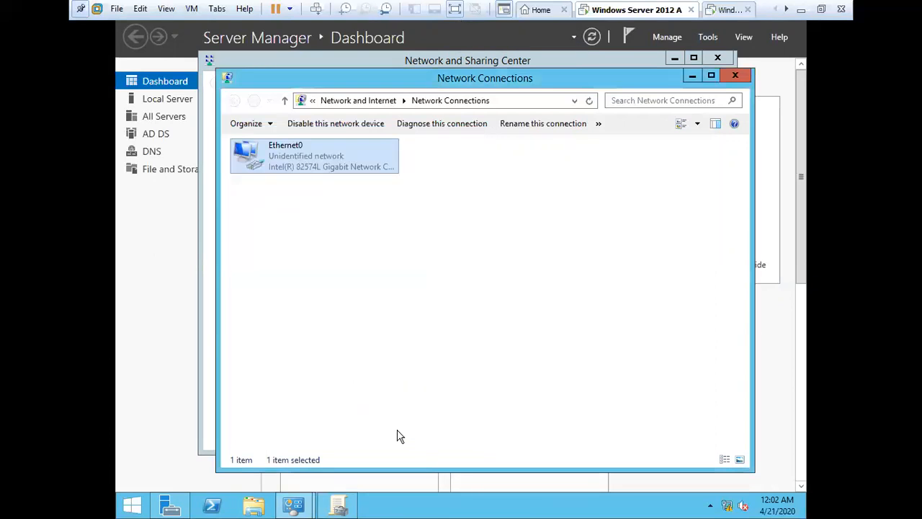
{"action": "left_click", "coordinate": [735, 76]}
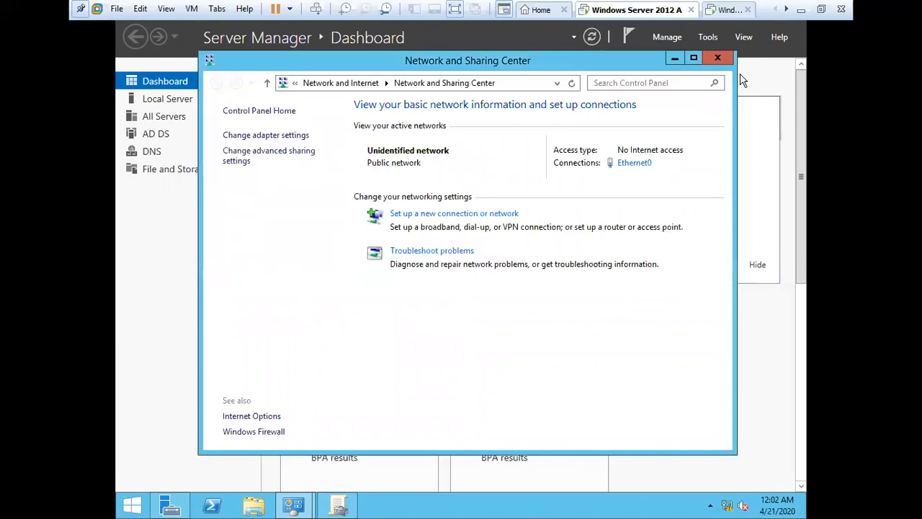
Step: Turn Windows Firewall off for domain, private and public networks
{"action": "left_click", "coordinate": [256, 432]}
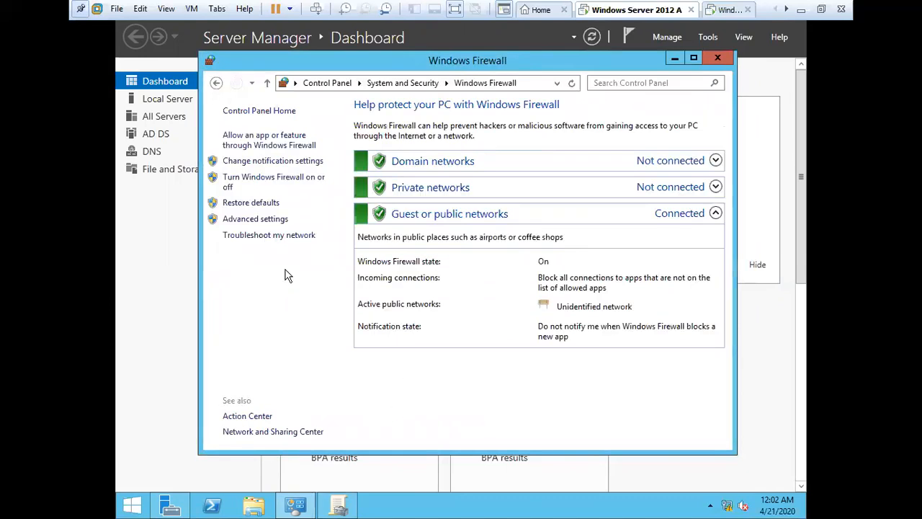
{"action": "left_click", "coordinate": [267, 181]}
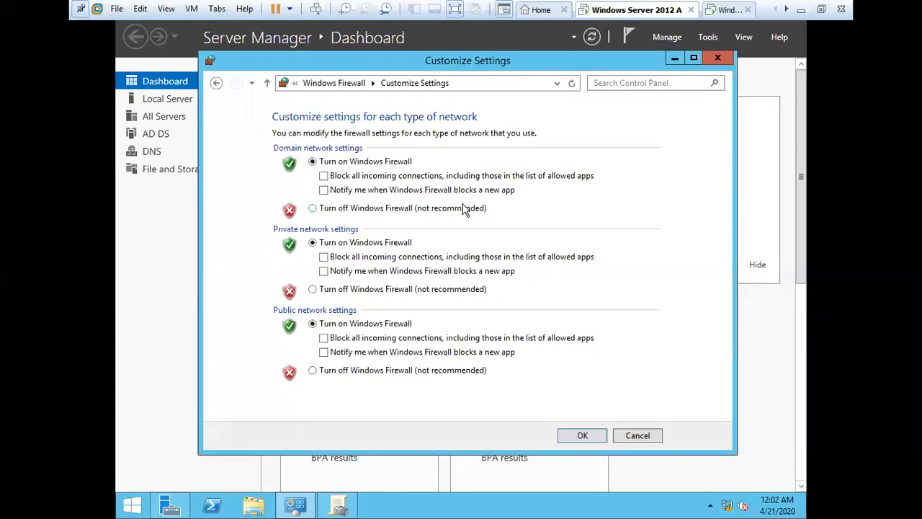
{"action": "left_click", "coordinate": [466, 208]}
{"action": "left_click", "coordinate": [345, 290]}
{"action": "left_click", "coordinate": [345, 371]}
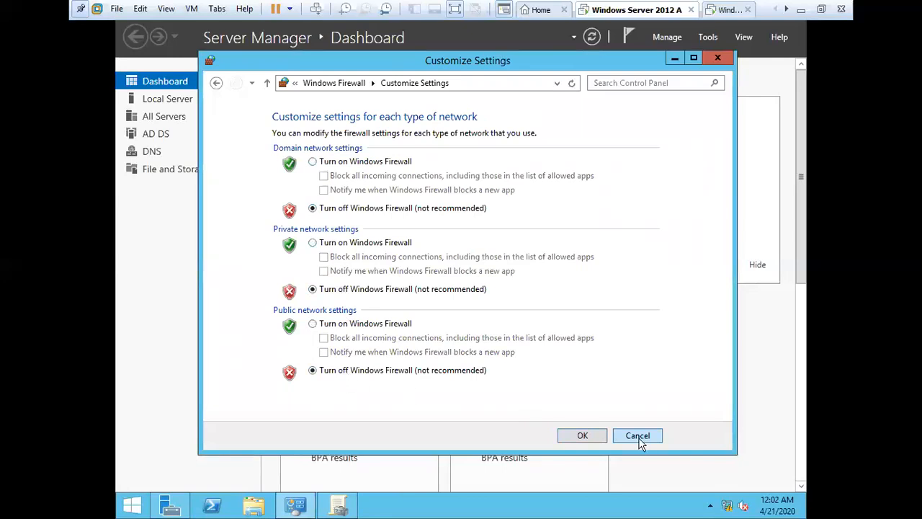
{"action": "left_click", "coordinate": [580, 436]}
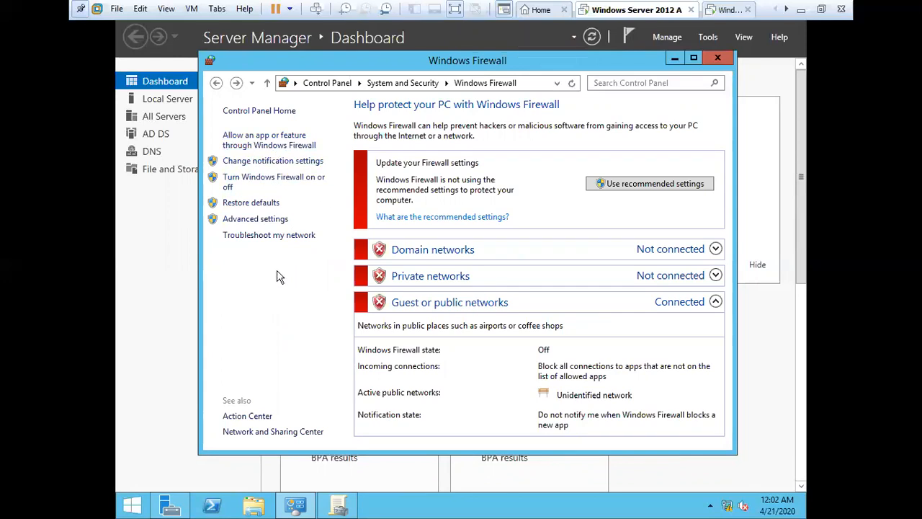
{"action": "left_click", "coordinate": [283, 432]}
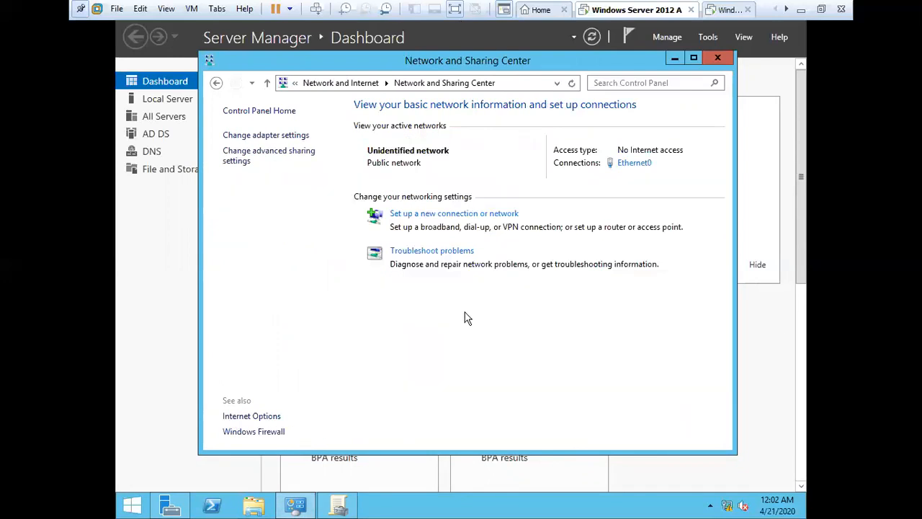
Step: Turn on network discovery for the public profile in advanced sharing settings and save
{"action": "left_click", "coordinate": [273, 154]}
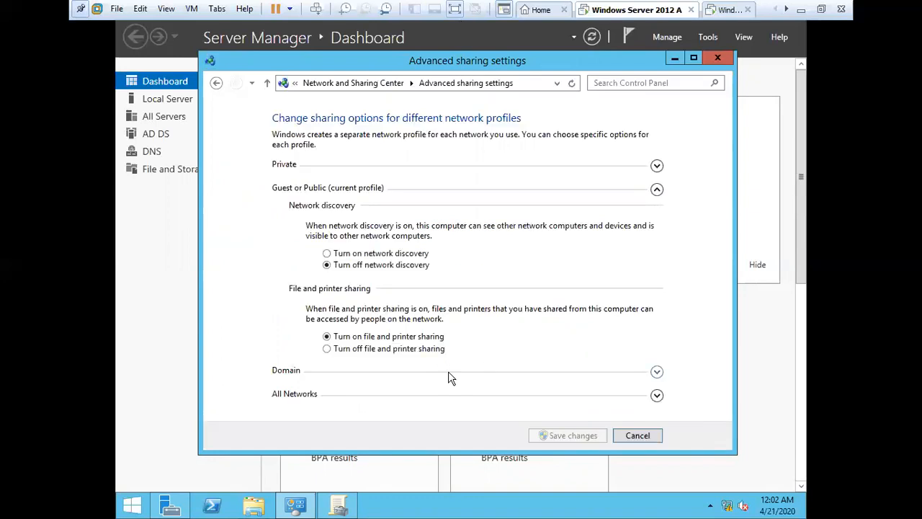
{"action": "left_click", "coordinate": [379, 253]}
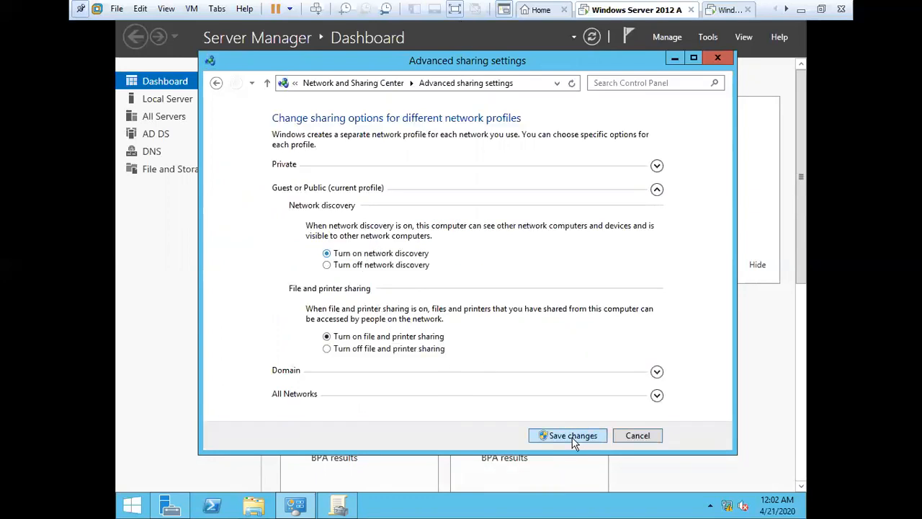
{"action": "left_click", "coordinate": [573, 437]}
Step: Enable network discovery for the Domain profile, save, close the window and refresh Server Manager
{"action": "left_click", "coordinate": [260, 165]}
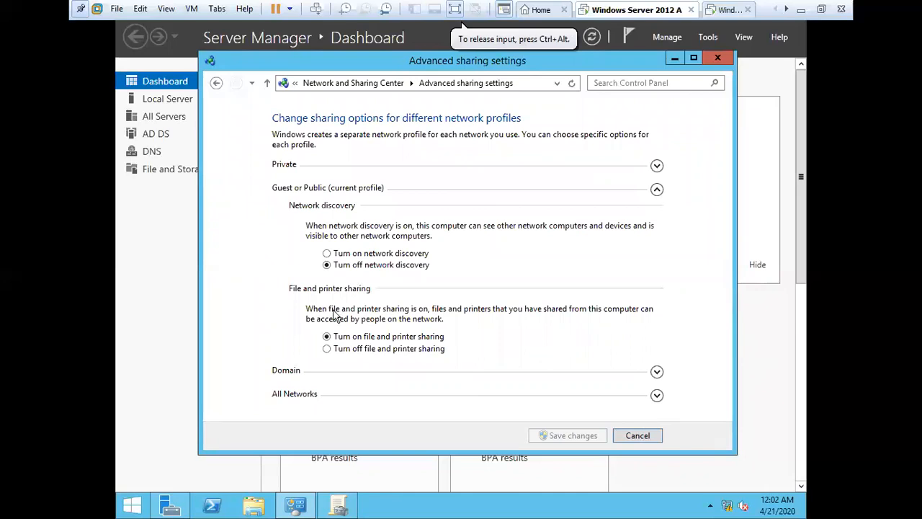
{"action": "left_click", "coordinate": [658, 374]}
{"action": "left_click", "coordinate": [346, 280]}
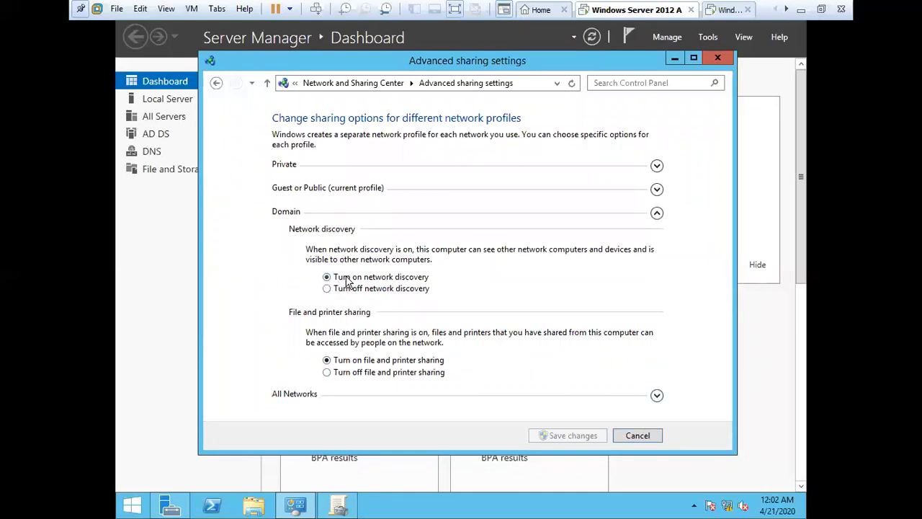
{"action": "left_click", "coordinate": [582, 437]}
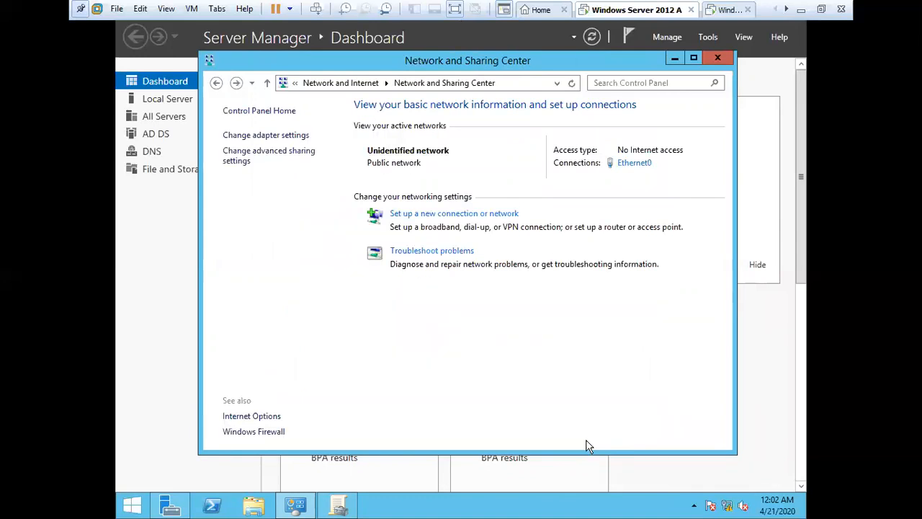
{"action": "left_click", "coordinate": [718, 57]}
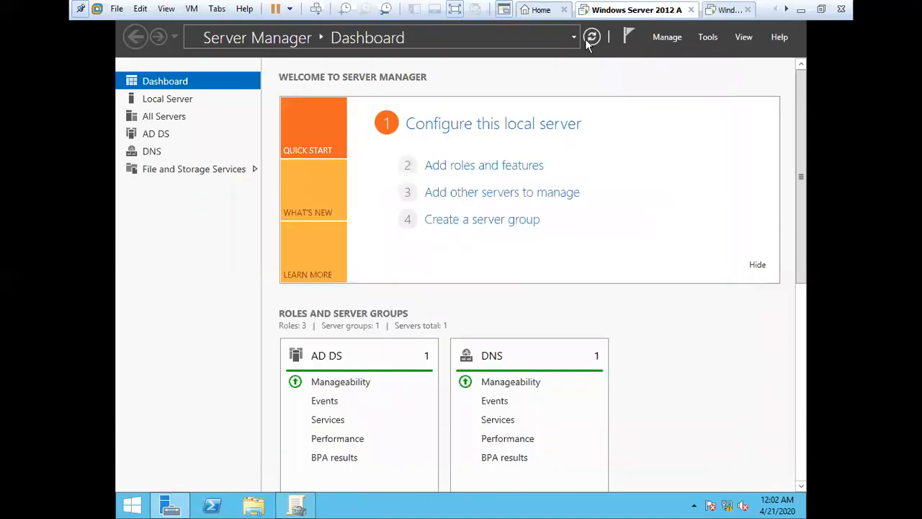
{"action": "left_click", "coordinate": [588, 39]}
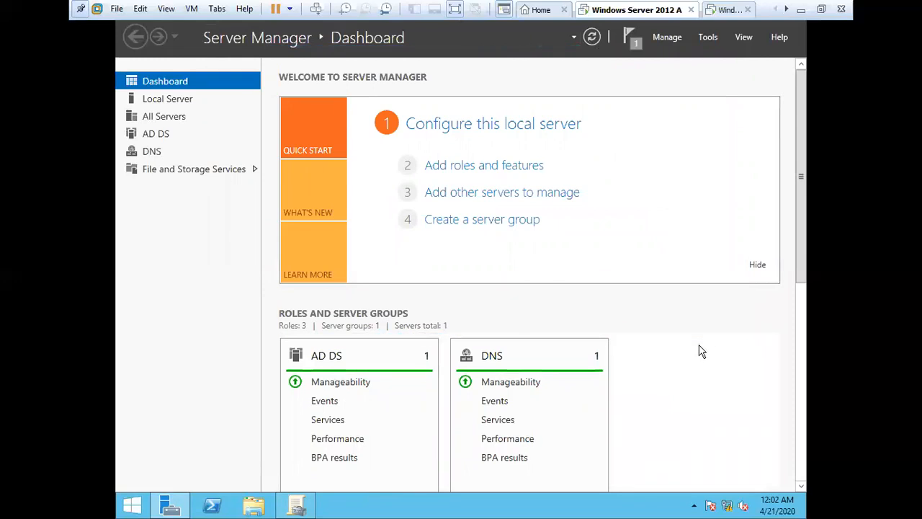
Step: Show the server desktop and refresh it twice
{"action": "key", "text": "super+d"}
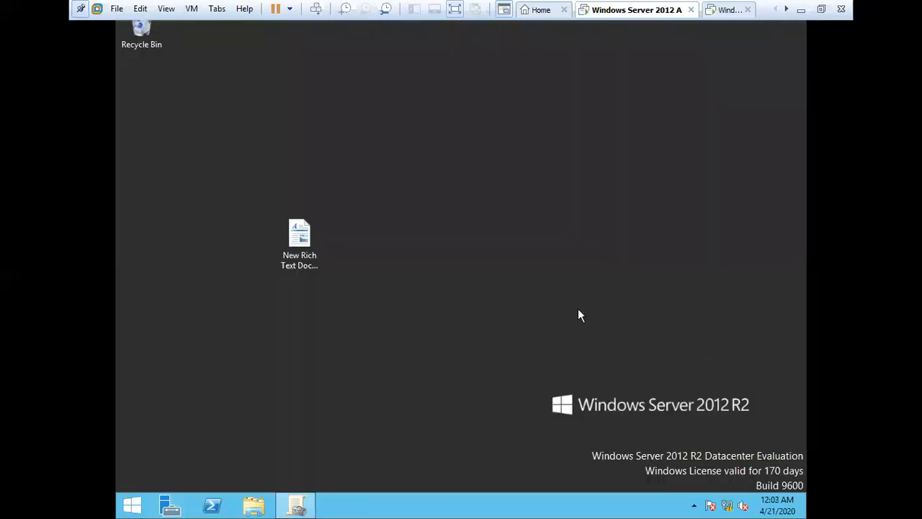
{"action": "right_click", "coordinate": [554, 223]}
{"action": "left_click", "coordinate": [624, 262]}
{"action": "right_click", "coordinate": [622, 260]}
{"action": "left_click", "coordinate": [687, 300]}
Step: On the Windows 7 VM, send Ctrl+Alt+Del, switch to the local account and enter its password
{"action": "left_click", "coordinate": [731, 10]}
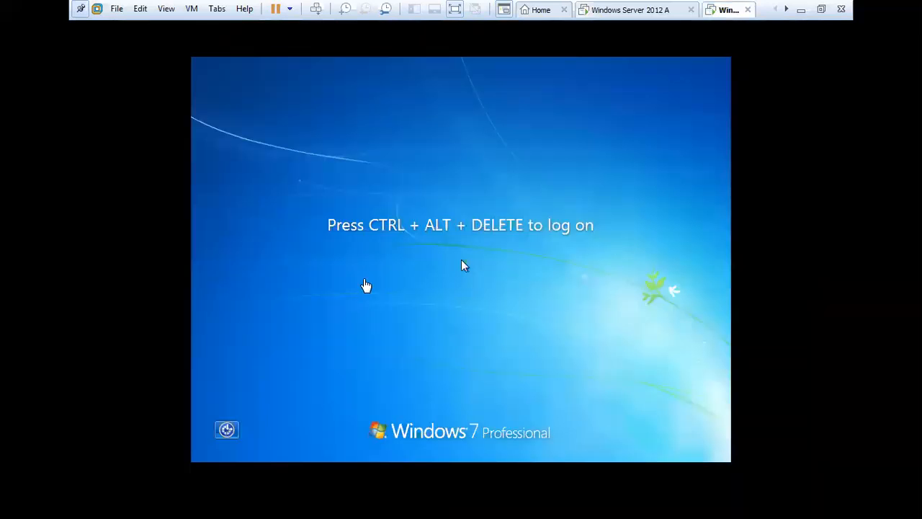
{"action": "left_click", "coordinate": [367, 286]}
{"action": "left_click", "coordinate": [322, 16]}
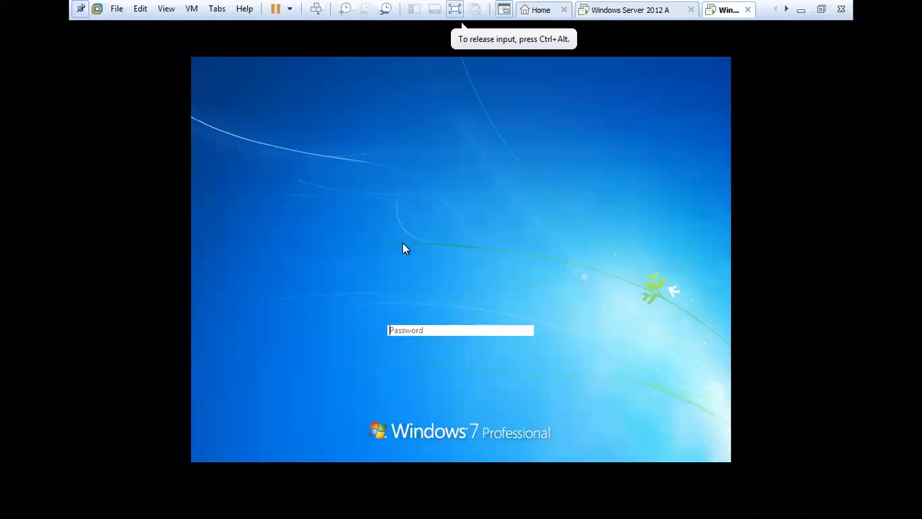
{"action": "left_click", "coordinate": [459, 333]}
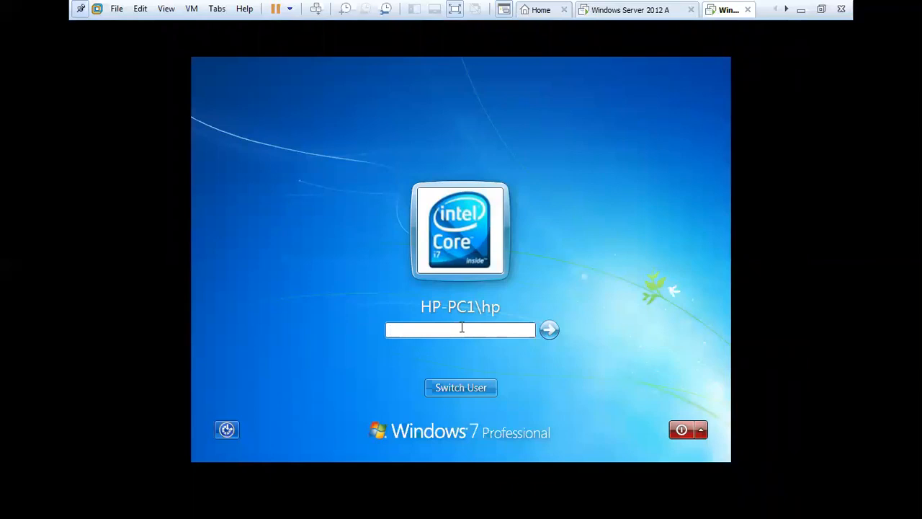
{"action": "left_click", "coordinate": [464, 389]}
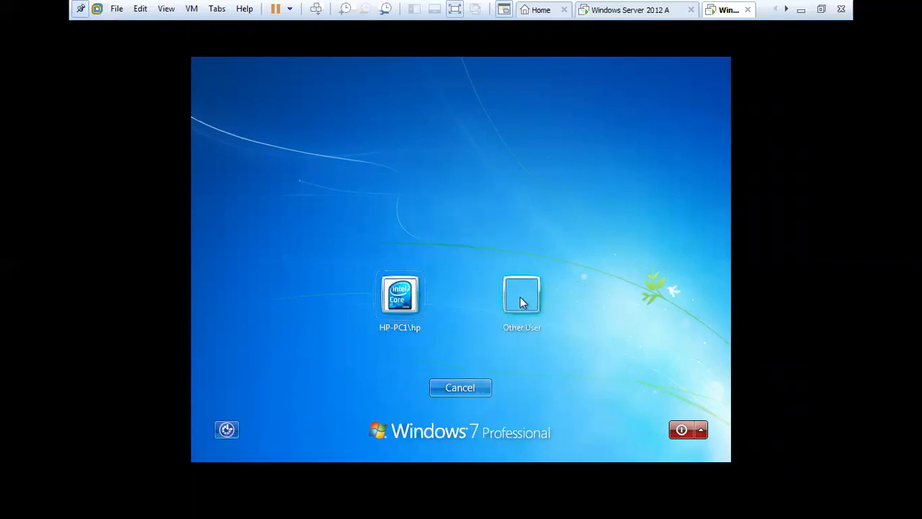
{"action": "left_click", "coordinate": [414, 299]}
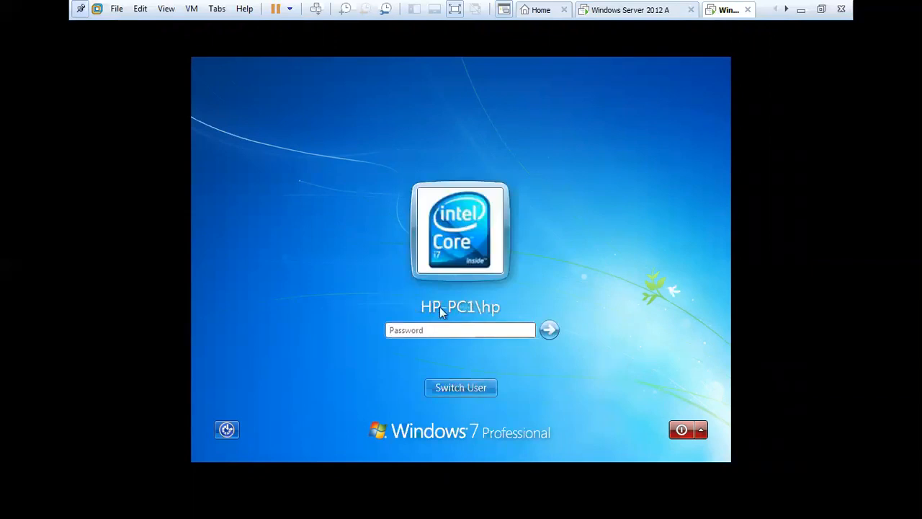
{"action": "left_click", "coordinate": [451, 330]}
{"action": "type", "text": "•••"}
{"action": "key", "text": "Return"}
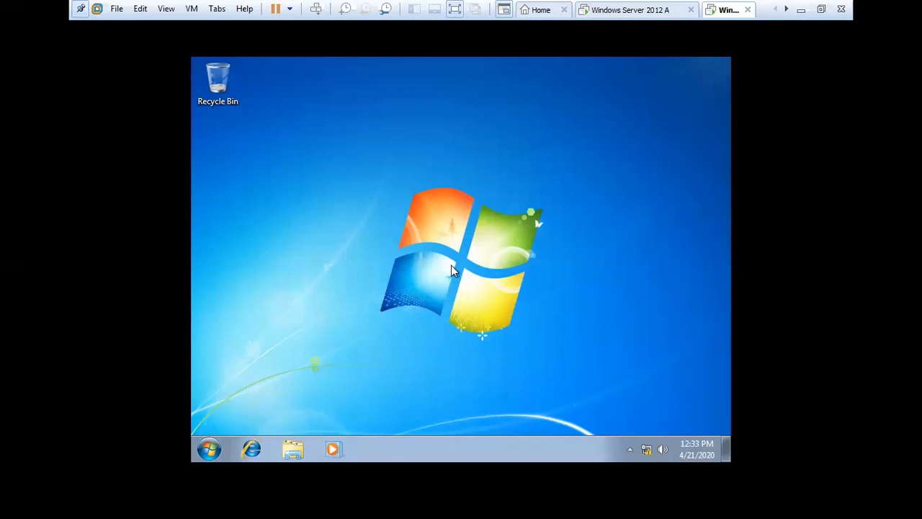
Step: Go to Control Panel > Programs > Programs and Features > Install a program from the network
{"action": "left_click", "coordinate": [208, 450]}
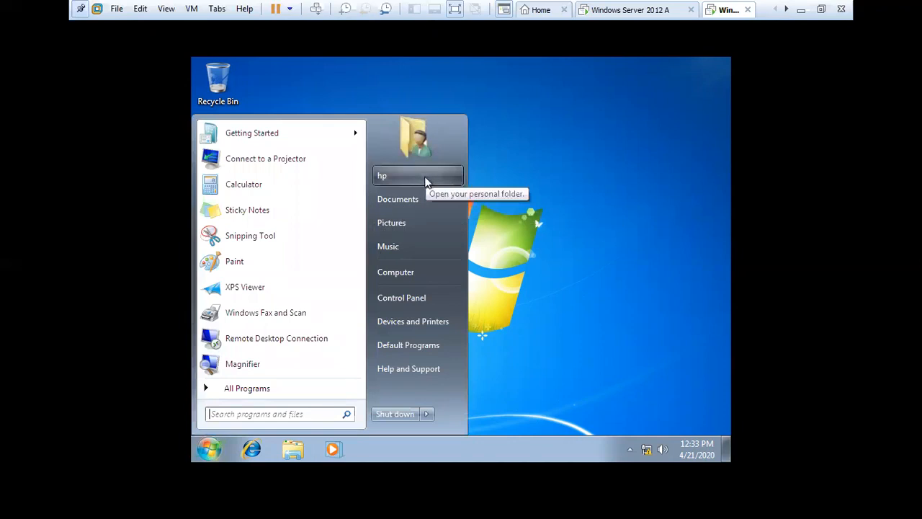
{"action": "left_click", "coordinate": [434, 305]}
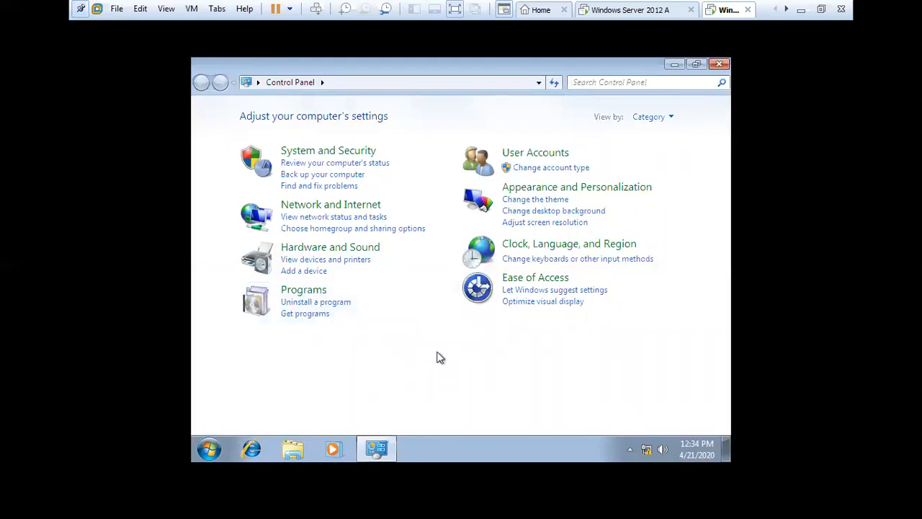
{"action": "left_click", "coordinate": [303, 289]}
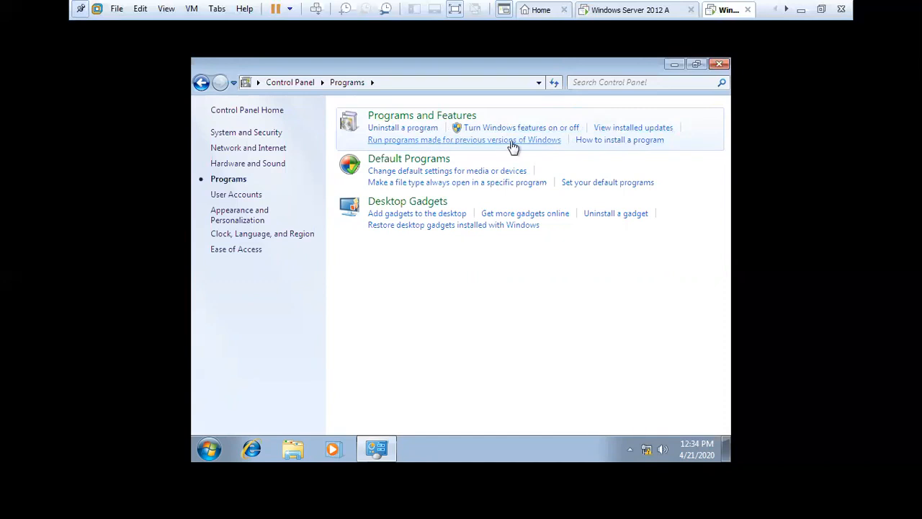
{"action": "left_click", "coordinate": [431, 118]}
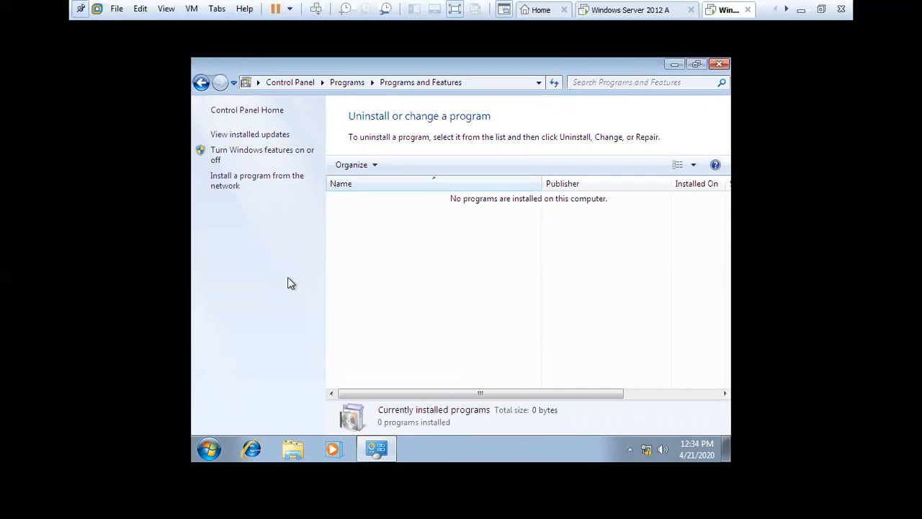
{"action": "left_click", "coordinate": [234, 187]}
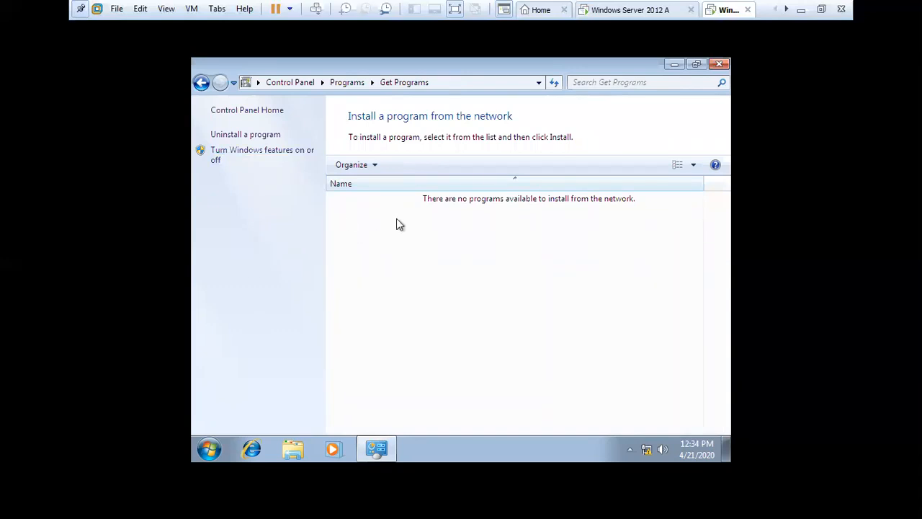
Step: Turn on Public folder sharing for the Public profile in Advanced sharing settings and save the change
{"action": "right_click", "coordinate": [649, 455]}
{"action": "left_click", "coordinate": [646, 440]}
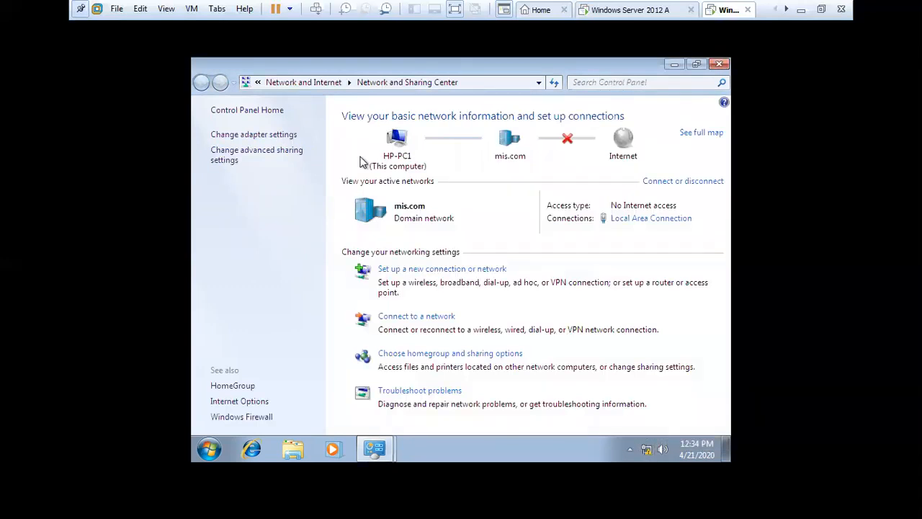
{"action": "left_click", "coordinate": [262, 157]}
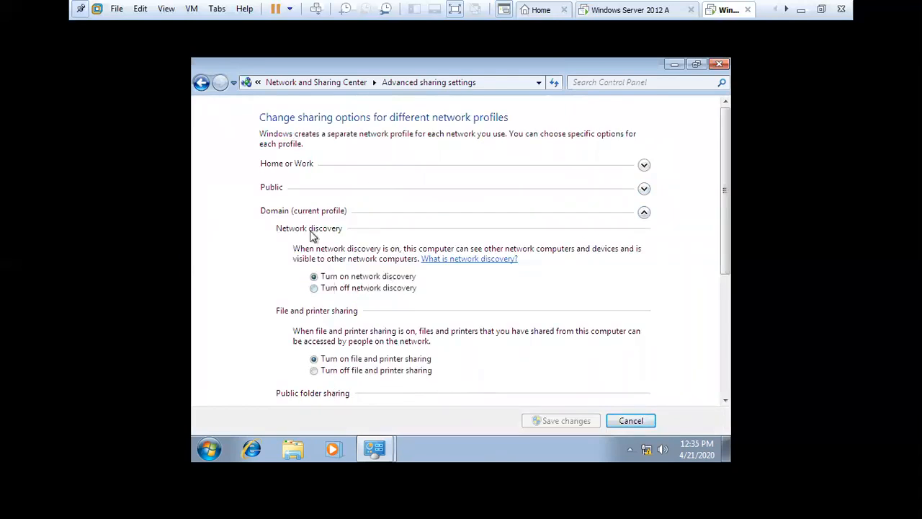
{"action": "scroll", "coordinate": [282, 194], "scroll_direction": "down", "scroll_amount": 3}
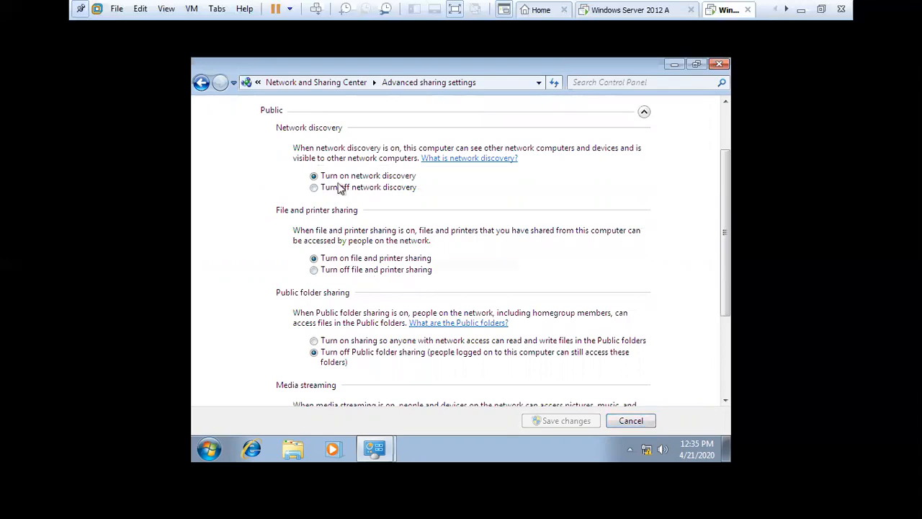
{"action": "left_click", "coordinate": [313, 353]}
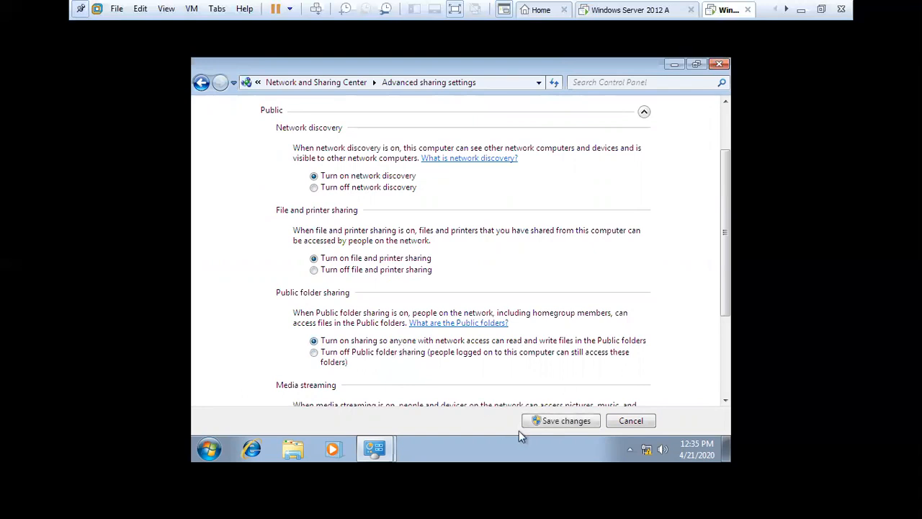
{"action": "left_click", "coordinate": [565, 424]}
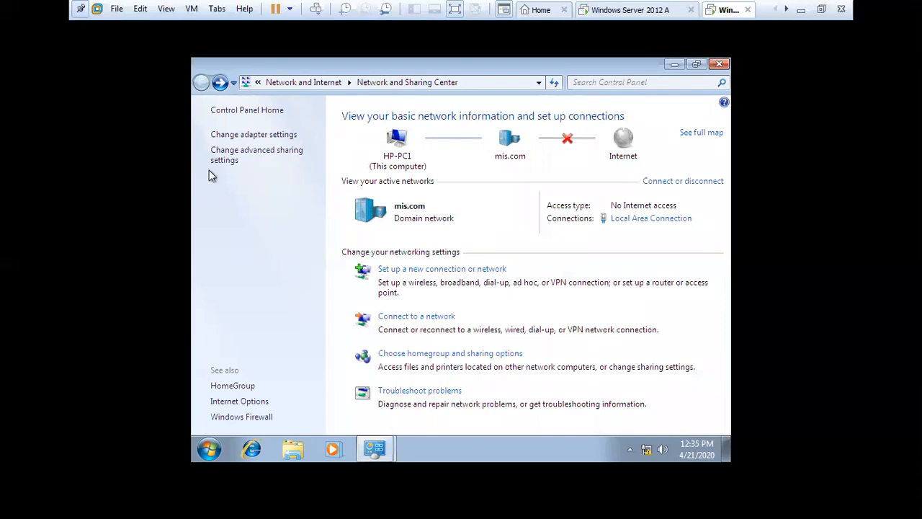
Step: Reopen Advanced sharing settings and expand the Public and Home or Work profiles to review them
{"action": "left_click", "coordinate": [247, 154]}
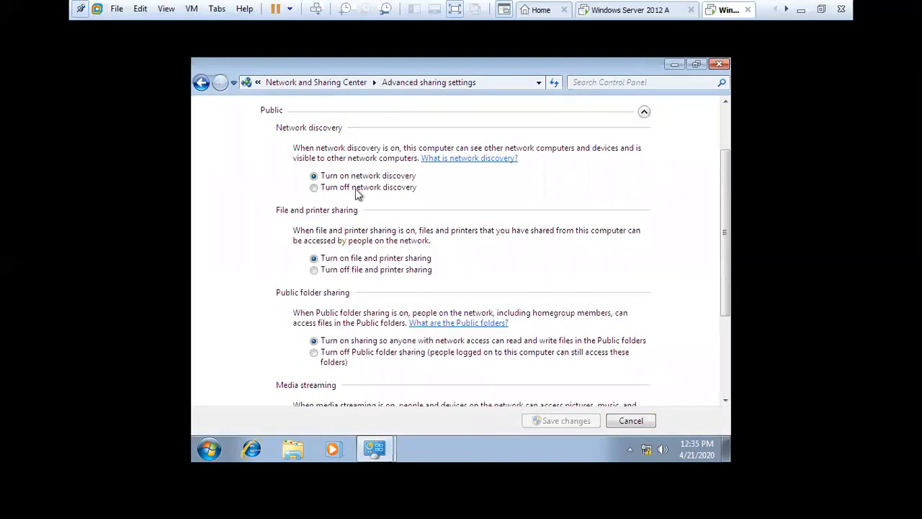
{"action": "left_click", "coordinate": [201, 84]}
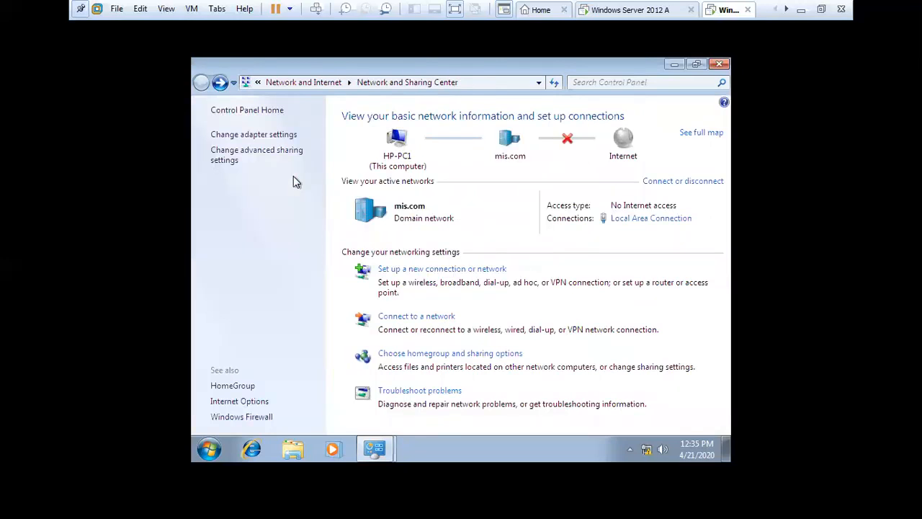
{"action": "left_click", "coordinate": [257, 154]}
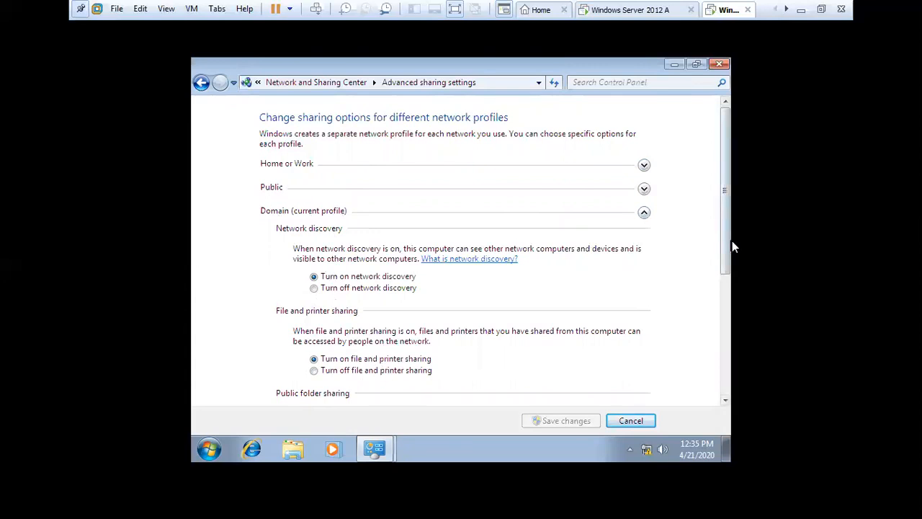
{"action": "left_click_drag", "start_coordinate": [728, 247], "coordinate": [726, 402]}
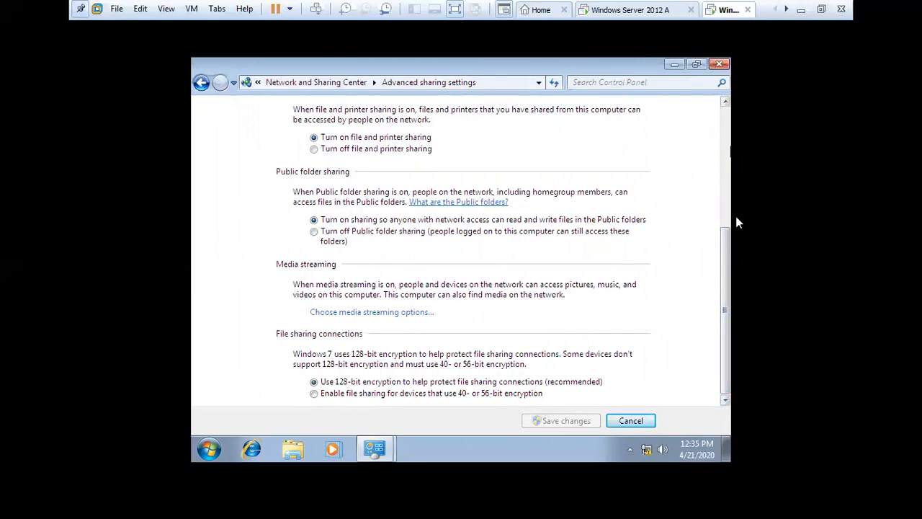
{"action": "left_click_drag", "start_coordinate": [725, 252], "coordinate": [724, 134]}
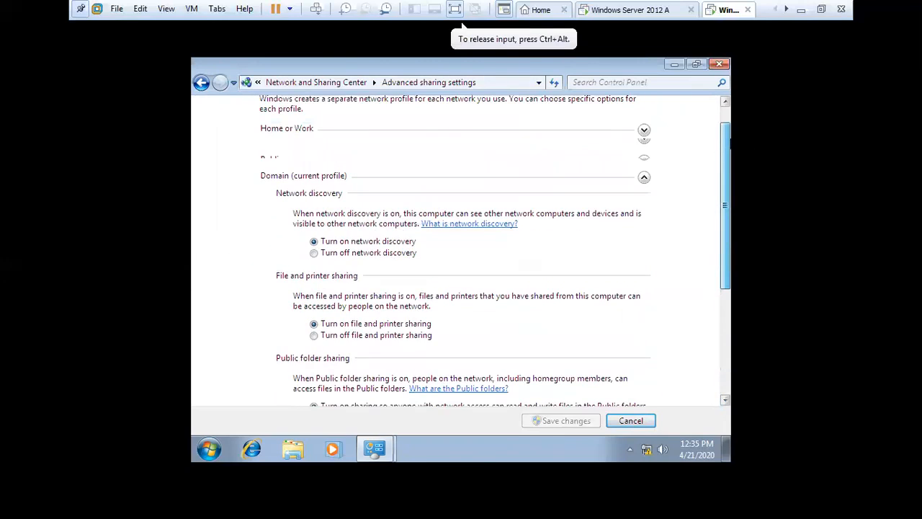
{"action": "left_click", "coordinate": [642, 189]}
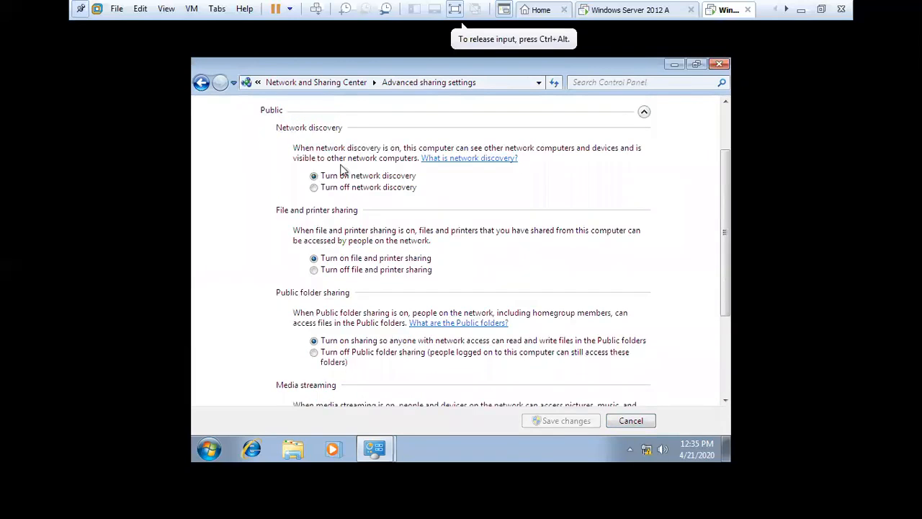
{"action": "left_click_drag", "start_coordinate": [726, 186], "coordinate": [726, 141]}
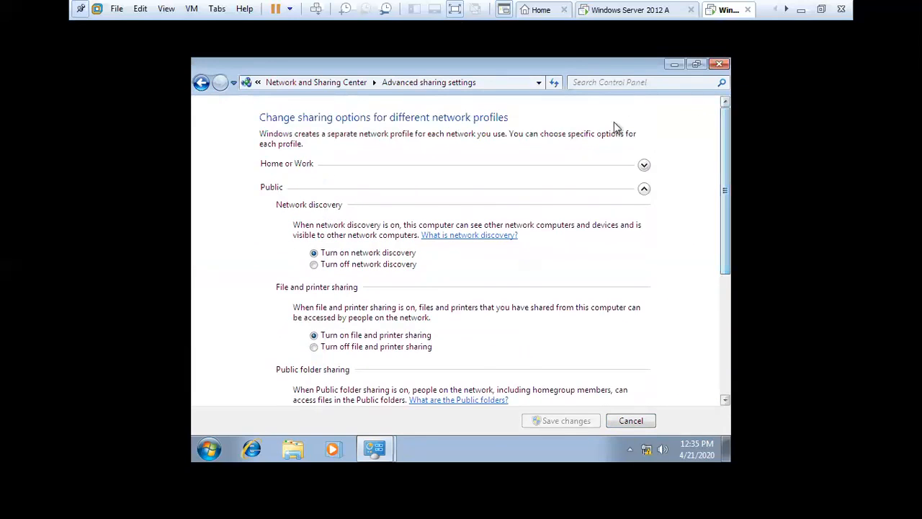
{"action": "left_click", "coordinate": [651, 170]}
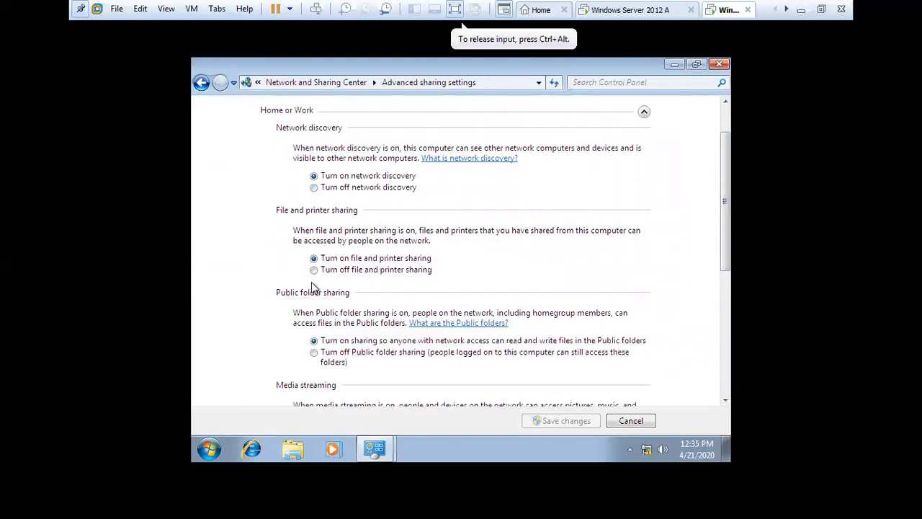
Step: Close sharing settings, glance at Windows Features unchanged, and confirm Get Programs lists no network programs
{"action": "left_click", "coordinate": [718, 65]}
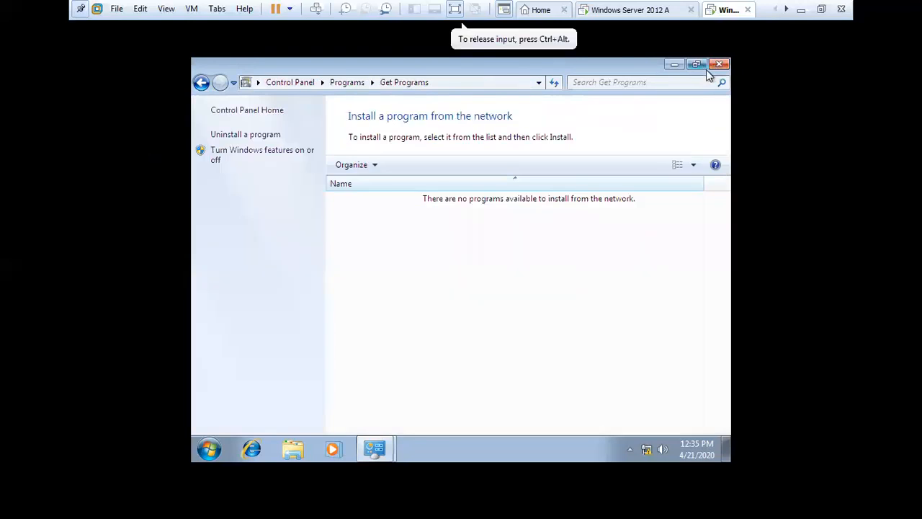
{"action": "left_click", "coordinate": [260, 152]}
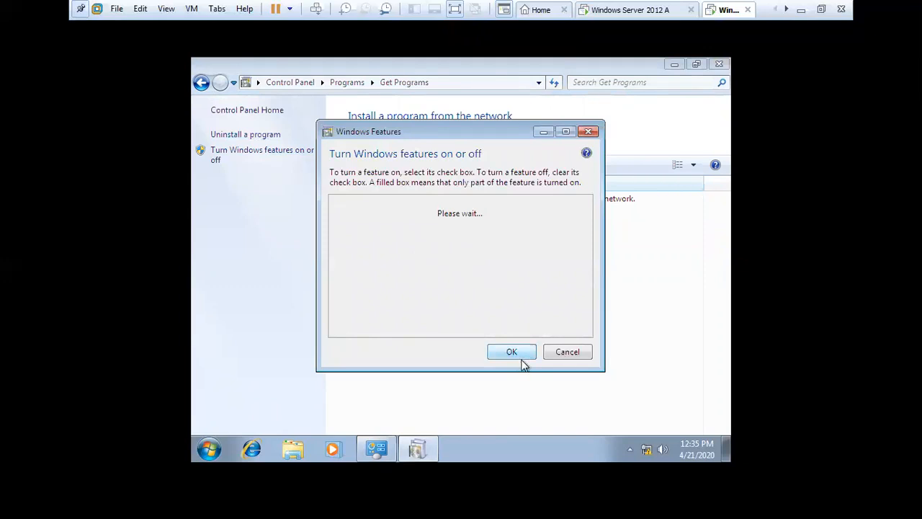
{"action": "left_click", "coordinate": [584, 356]}
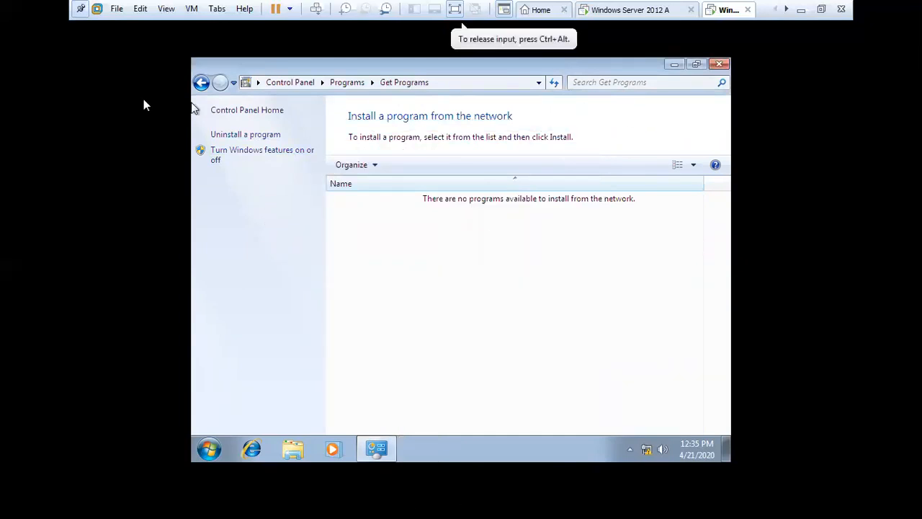
{"action": "left_click", "coordinate": [201, 82]}
{"action": "left_click", "coordinate": [257, 186]}
{"action": "left_click", "coordinate": [721, 64]}
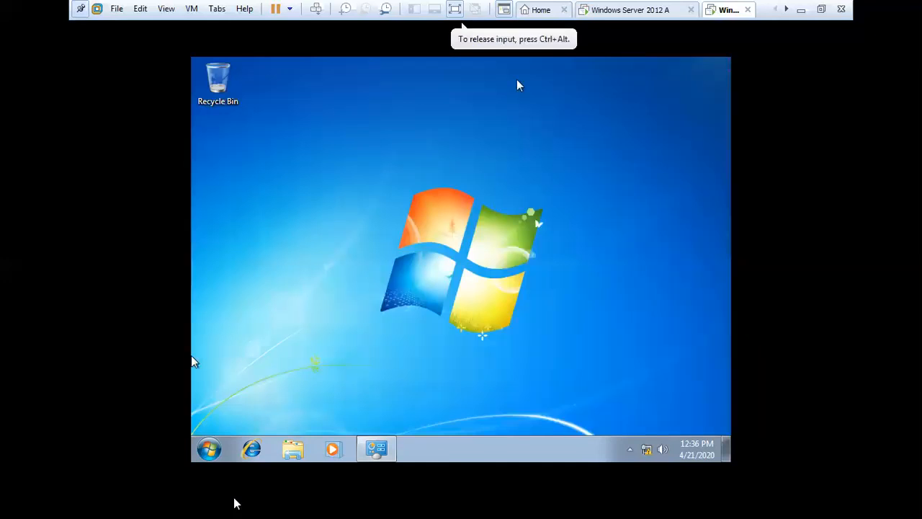
Step: Refresh the desktop and open the Network and Sharing Center from the tray network icon
{"action": "right_click", "coordinate": [478, 291]}
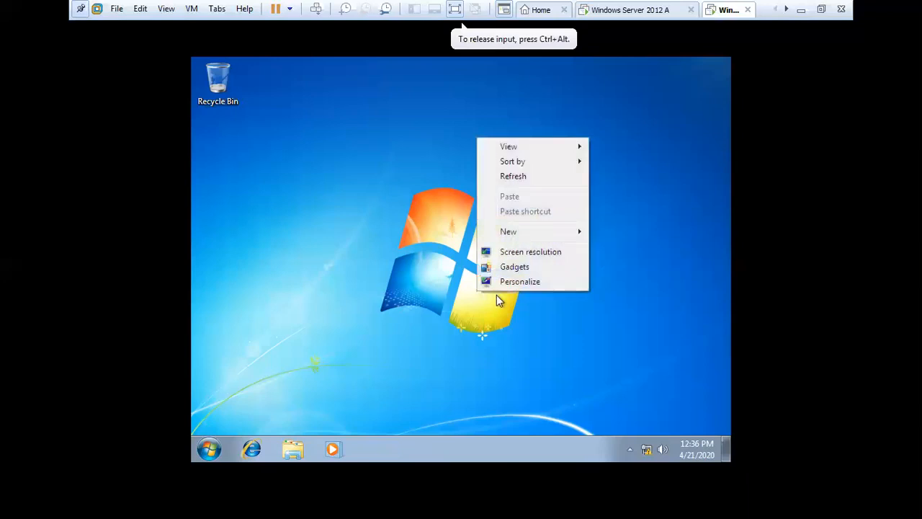
{"action": "left_click", "coordinate": [515, 176]}
{"action": "right_click", "coordinate": [651, 449]}
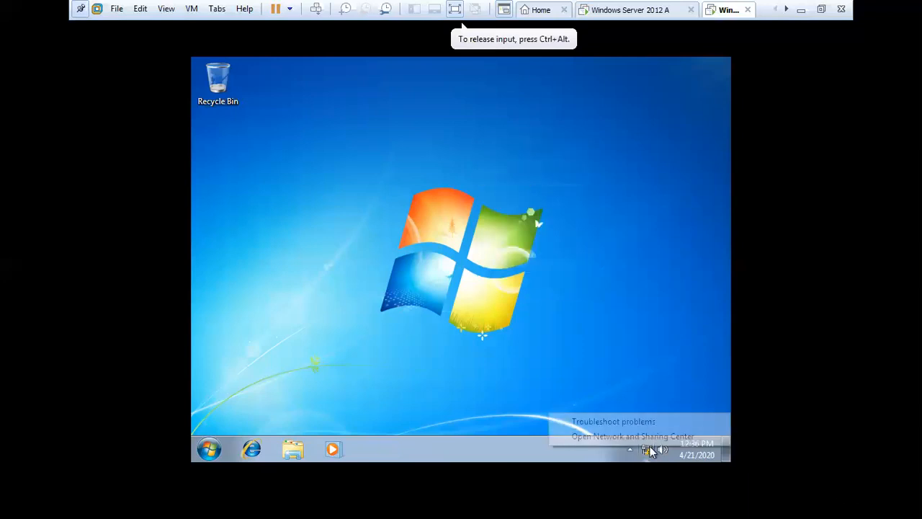
{"action": "left_click", "coordinate": [663, 437]}
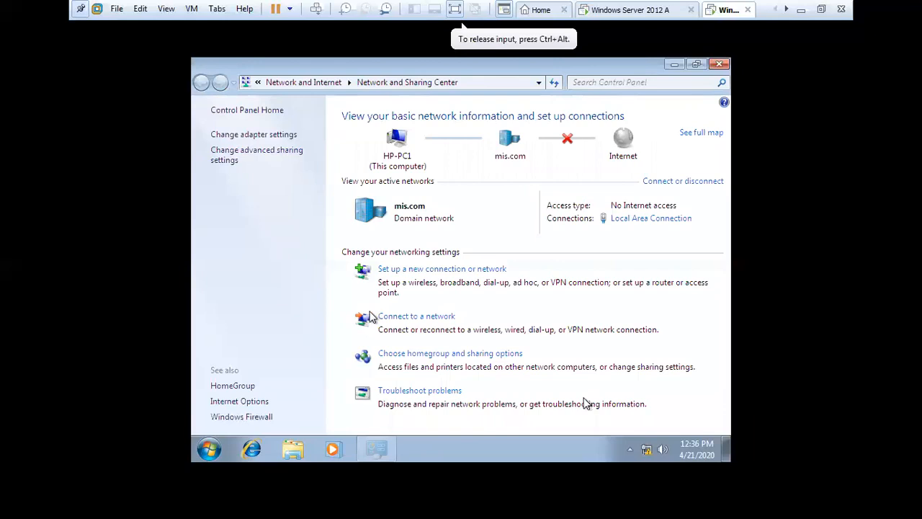
Step: Glance at Windows Firewall settings, close the Network and Sharing Center, and log off the local user
{"action": "left_click", "coordinate": [238, 417]}
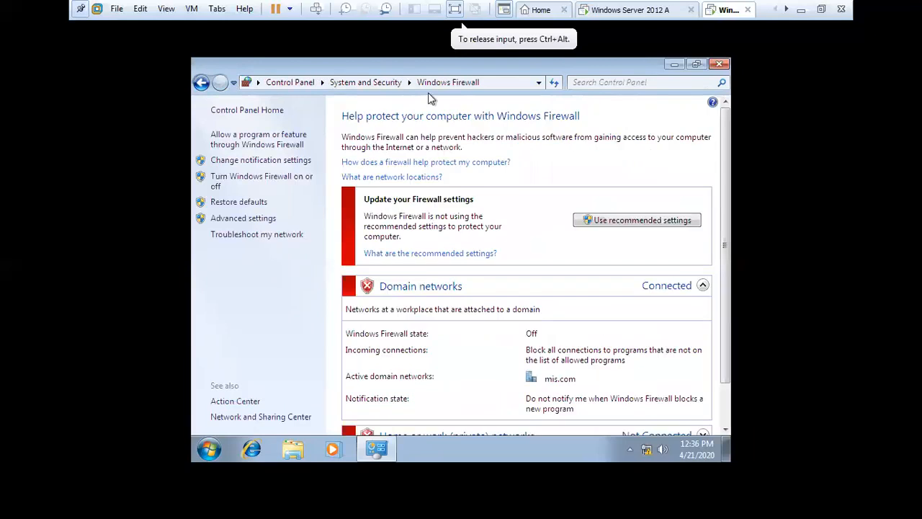
{"action": "left_click", "coordinate": [201, 82]}
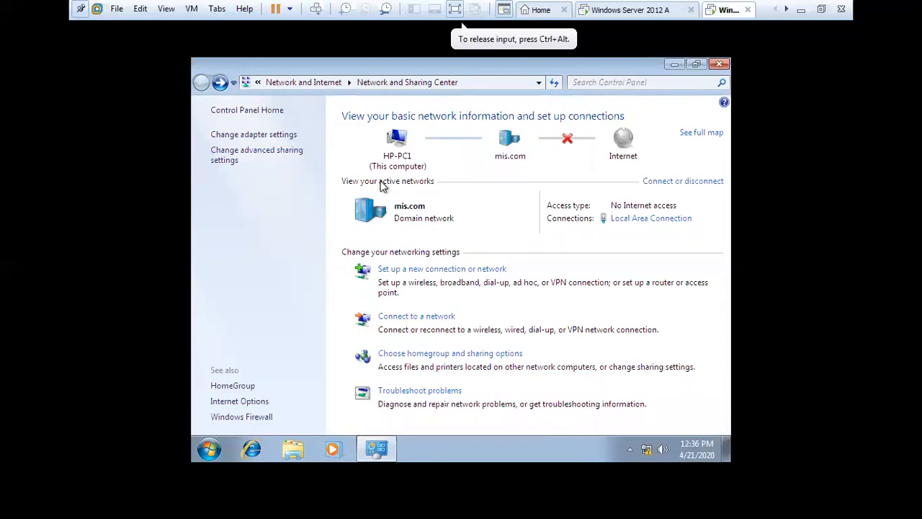
{"action": "left_click", "coordinate": [719, 63]}
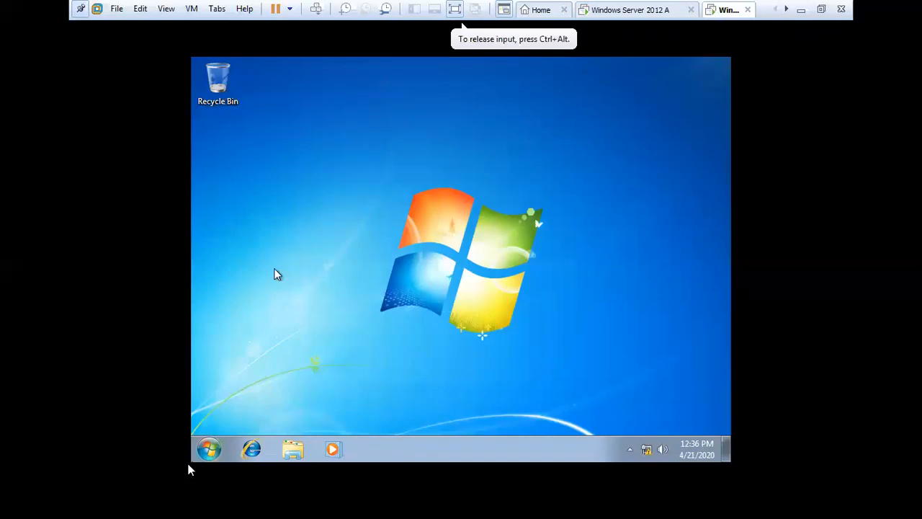
{"action": "left_click", "coordinate": [209, 451]}
{"action": "left_click", "coordinate": [427, 415]}
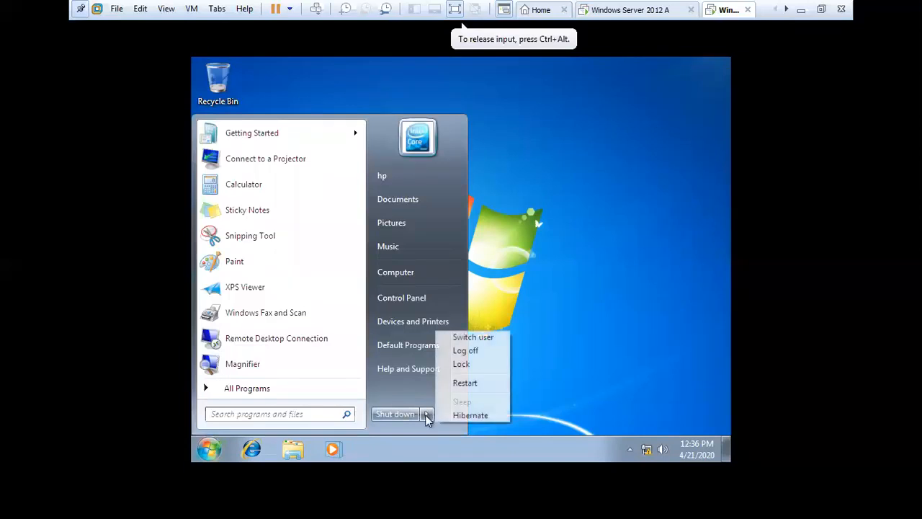
{"action": "left_click", "coordinate": [486, 353]}
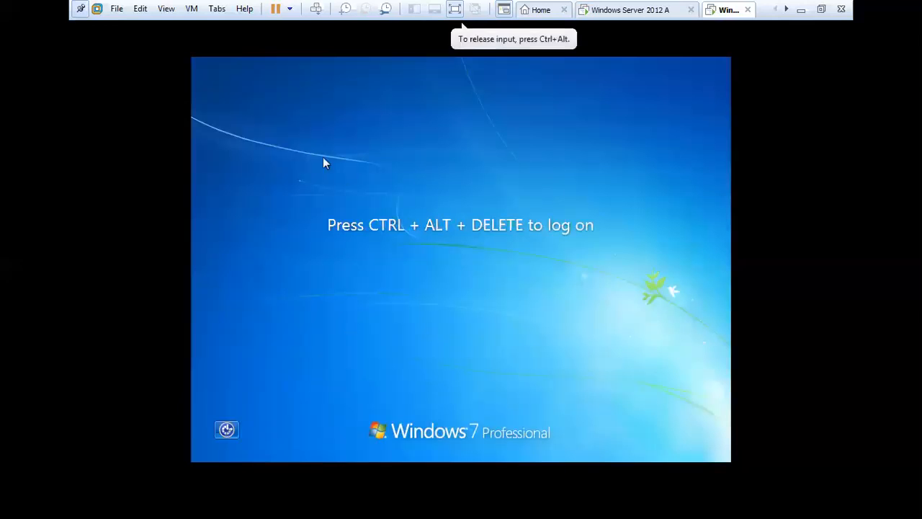
Step: Sign in to the MIS domain via Other User with the domain user's credentials
{"action": "left_click", "coordinate": [316, 9]}
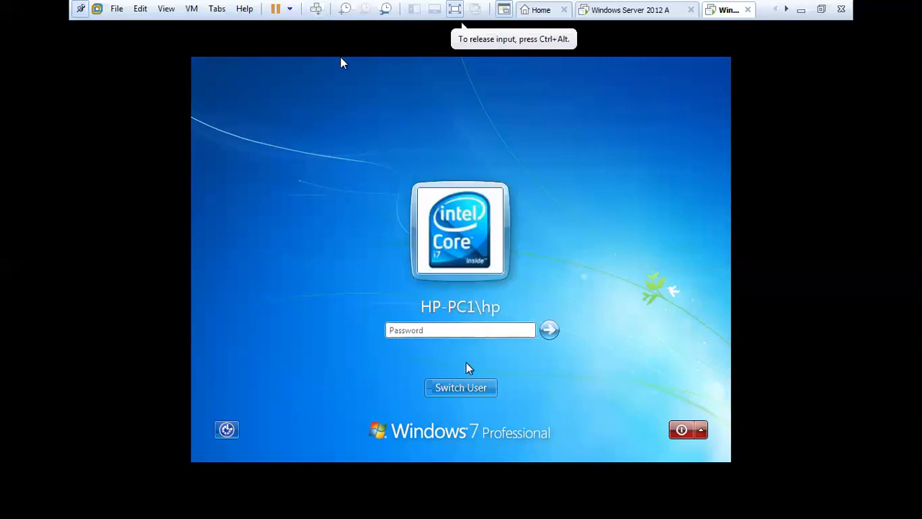
{"action": "left_click", "coordinate": [468, 389]}
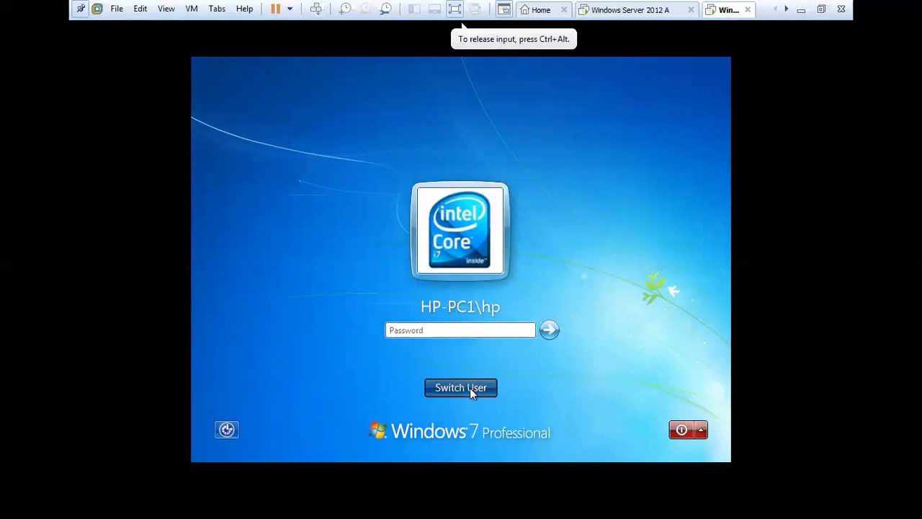
{"action": "left_click", "coordinate": [530, 307]}
{"action": "left_click", "coordinate": [497, 287]}
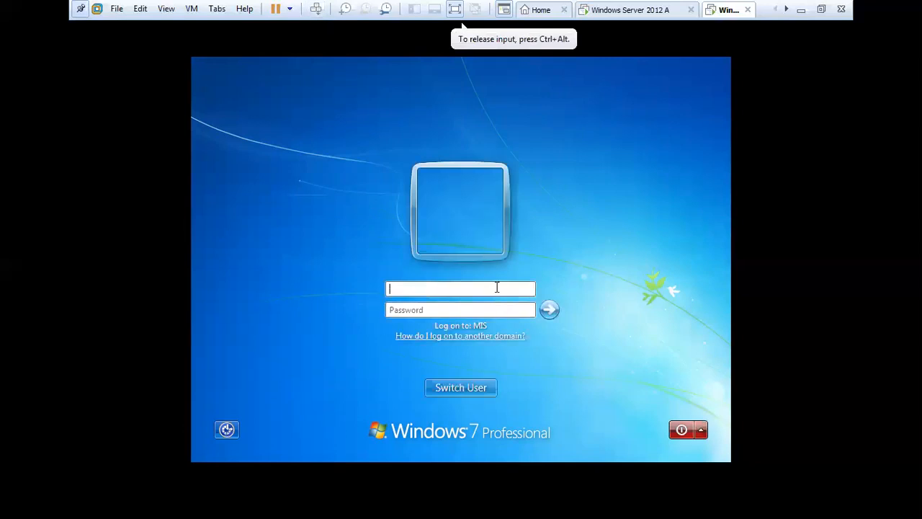
{"action": "key", "text": "Tab"}
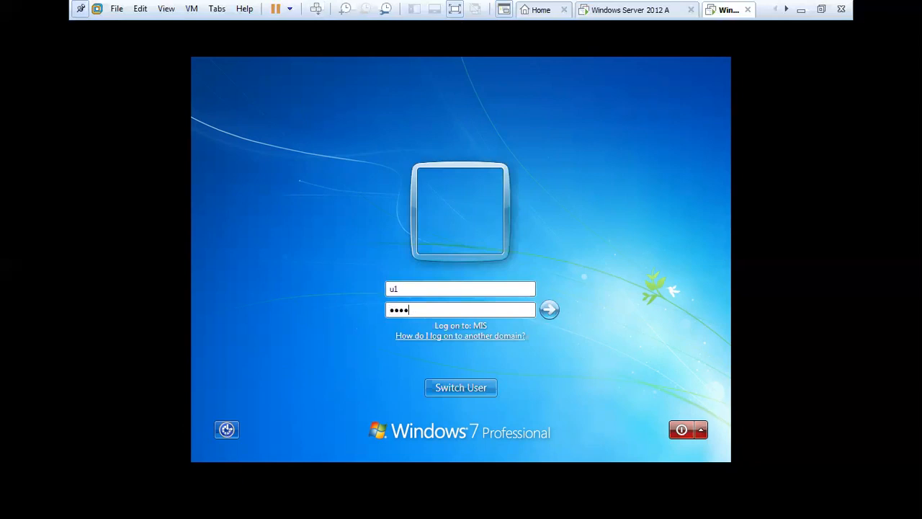
{"action": "key", "text": "Return"}
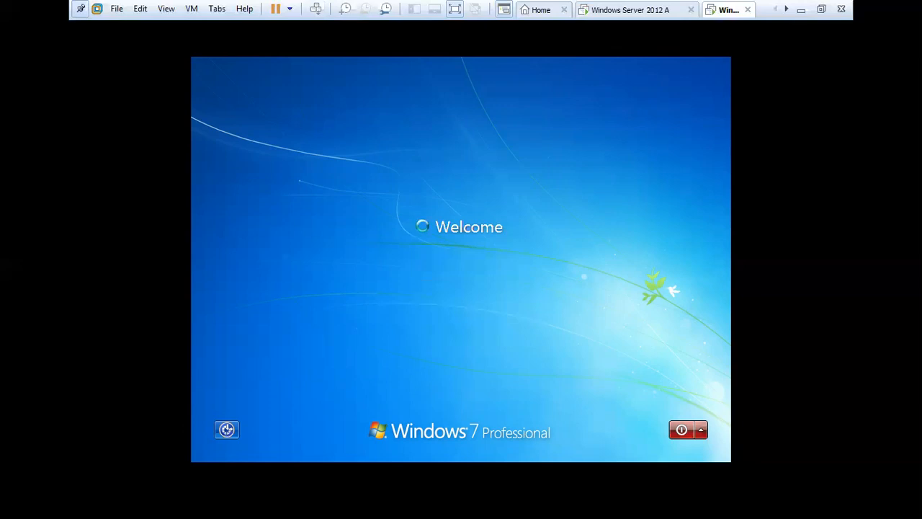
Step: As the domain user, check Control Panel's Get Programs shows no network programs, then return to the server VM
{"action": "left_click", "coordinate": [632, 10]}
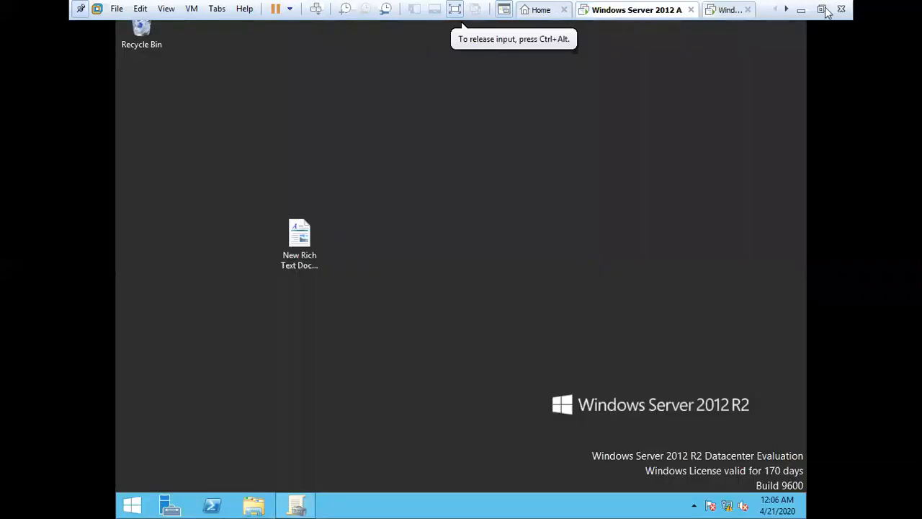
{"action": "left_click", "coordinate": [724, 9]}
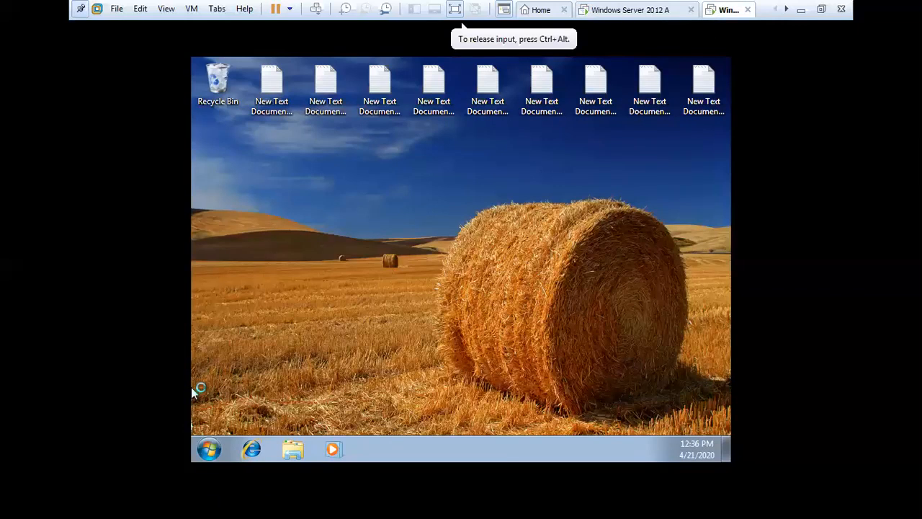
{"action": "key", "text": "super"}
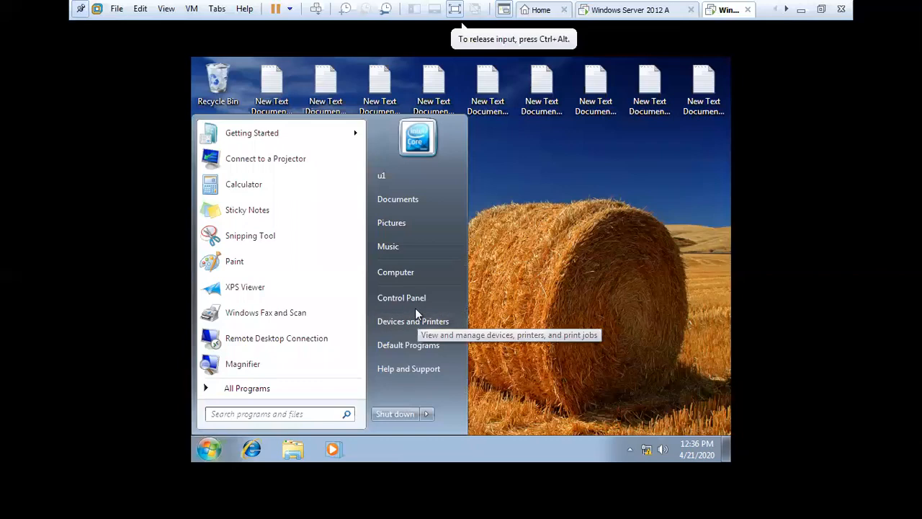
{"action": "left_click", "coordinate": [415, 304]}
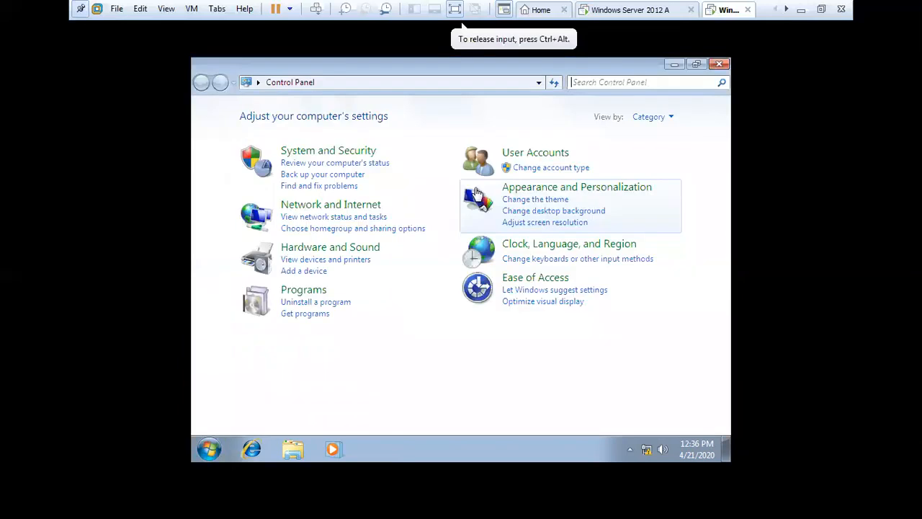
{"action": "left_click", "coordinate": [304, 289]}
{"action": "left_click", "coordinate": [458, 120]}
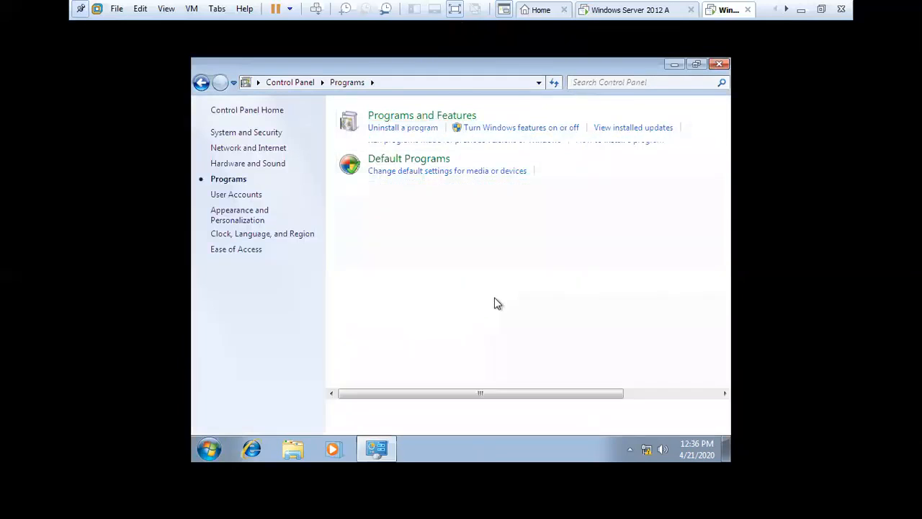
{"action": "left_click", "coordinate": [247, 185]}
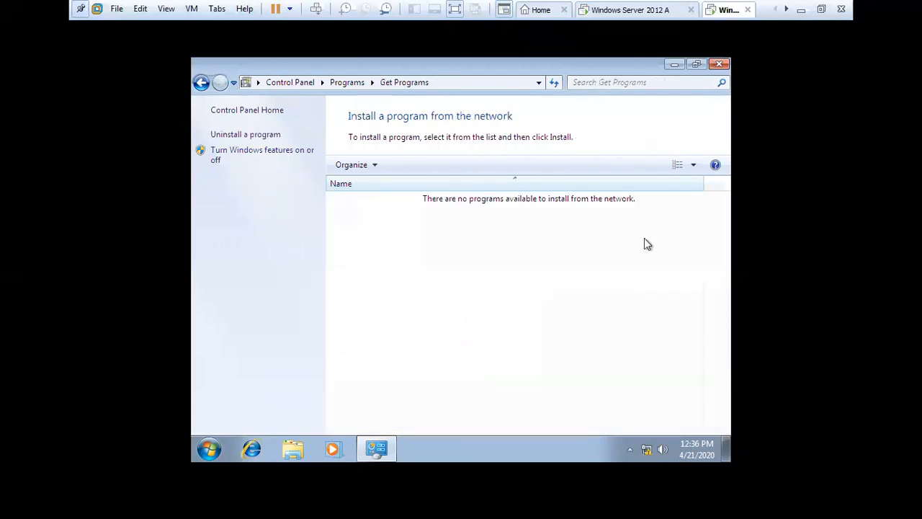
{"action": "left_click", "coordinate": [719, 64]}
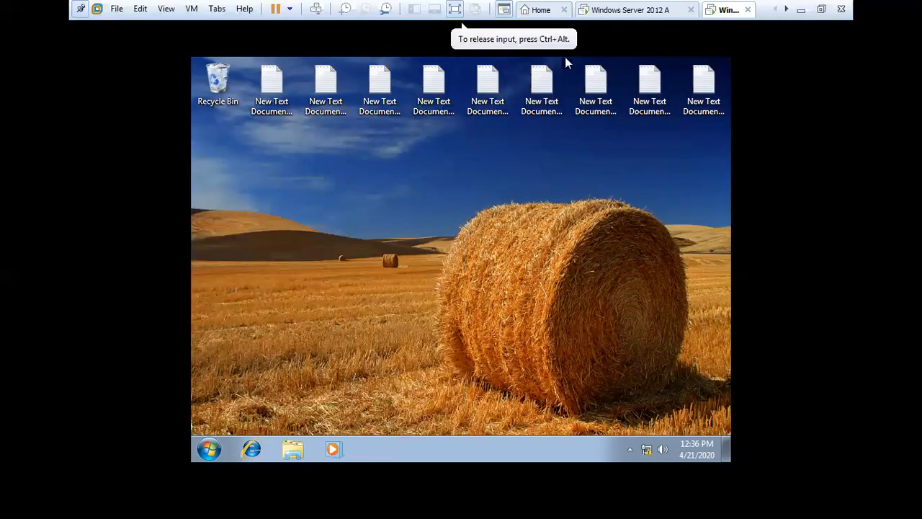
{"action": "left_click", "coordinate": [630, 10]}
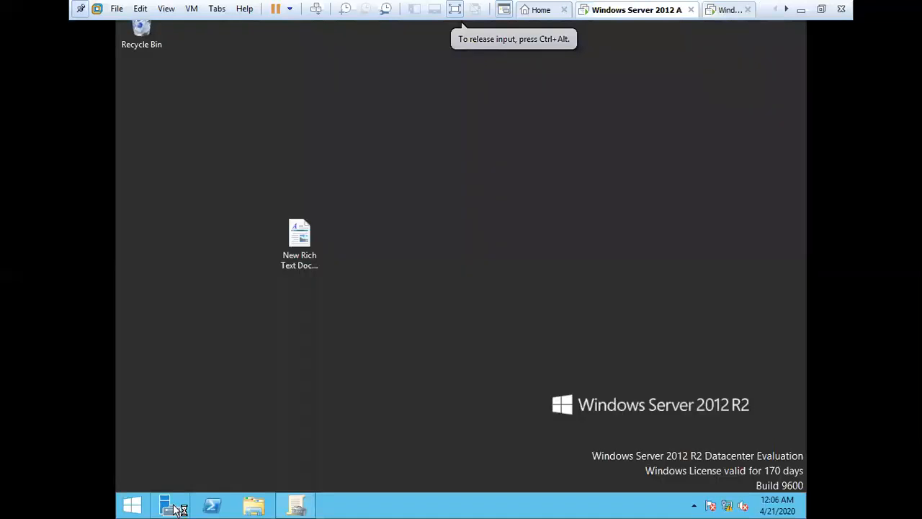
Step: Edit the Default Domain Policy and go to Computer Configuration's Software installation packages
{"action": "left_click", "coordinate": [296, 505]}
{"action": "right_click", "coordinate": [336, 200]}
{"action": "left_click", "coordinate": [340, 206]}
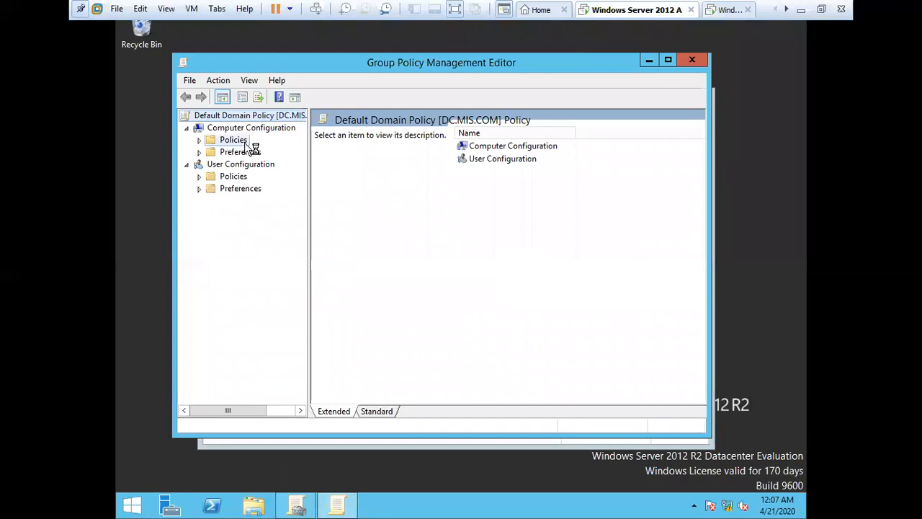
{"action": "left_click", "coordinate": [238, 140]}
{"action": "left_click", "coordinate": [199, 140]}
{"action": "double_click", "coordinate": [251, 153]}
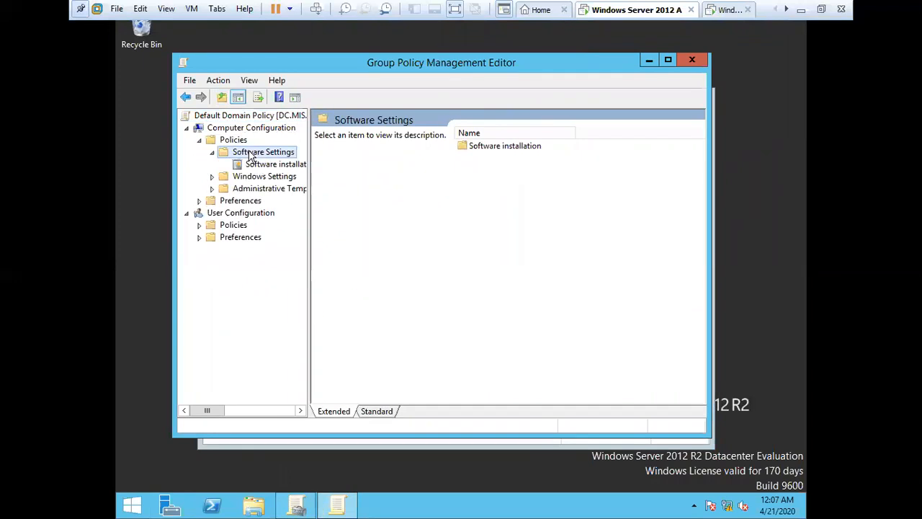
{"action": "left_click", "coordinate": [289, 165]}
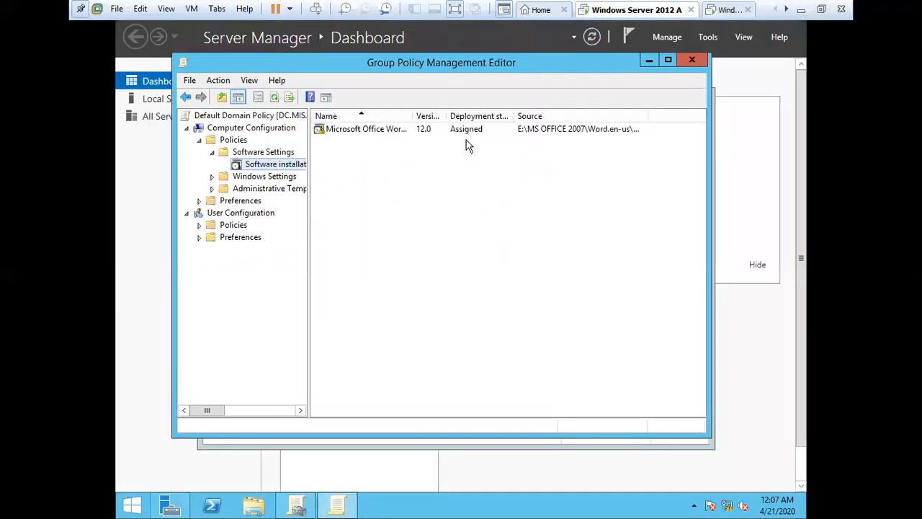
Step: Check the Word package's Deployment tab, then close its properties and the policy editor
{"action": "right_click", "coordinate": [459, 129]}
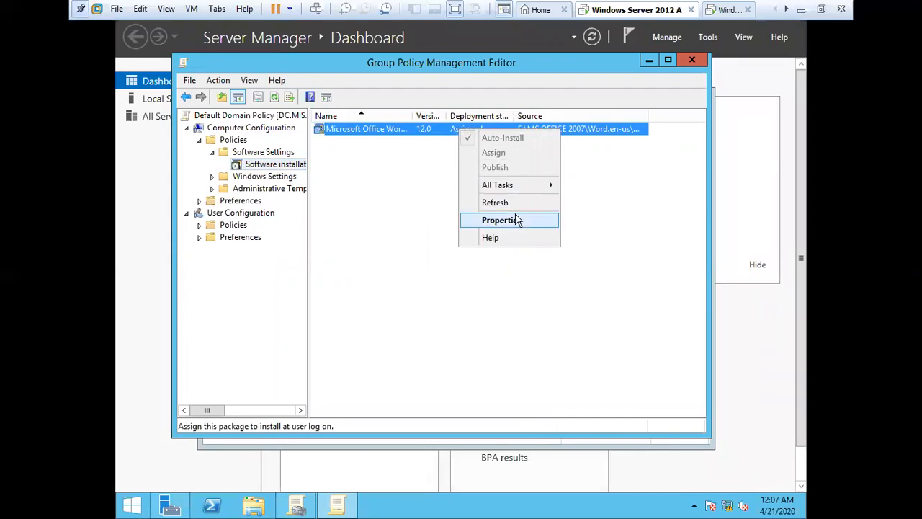
{"action": "left_click", "coordinate": [516, 219]}
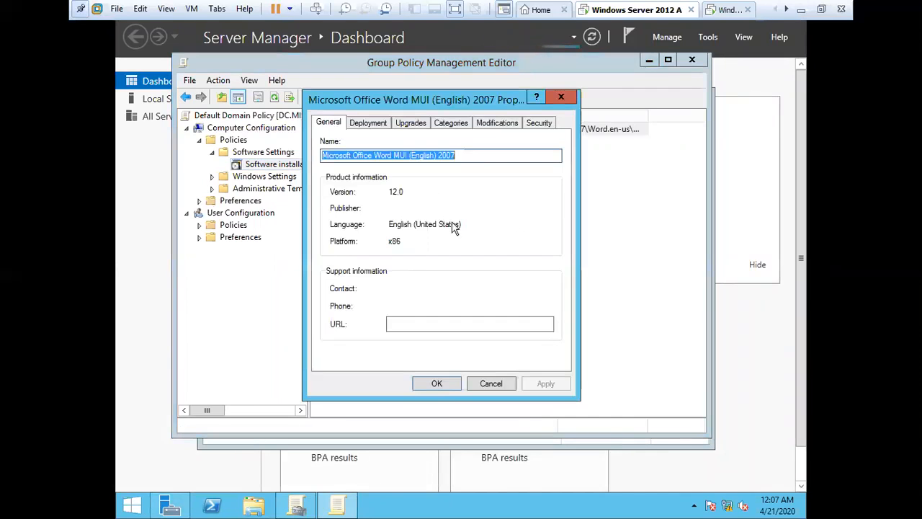
{"action": "left_click", "coordinate": [369, 123]}
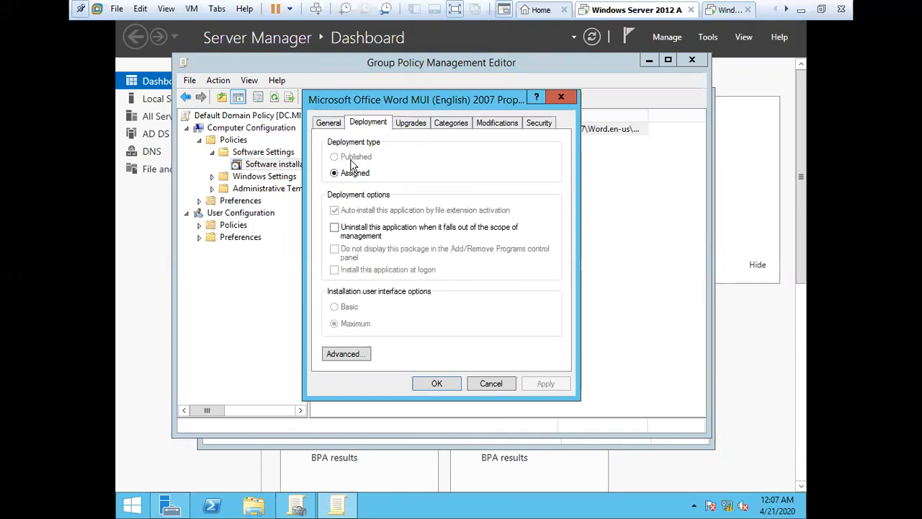
{"action": "left_click", "coordinate": [561, 97]}
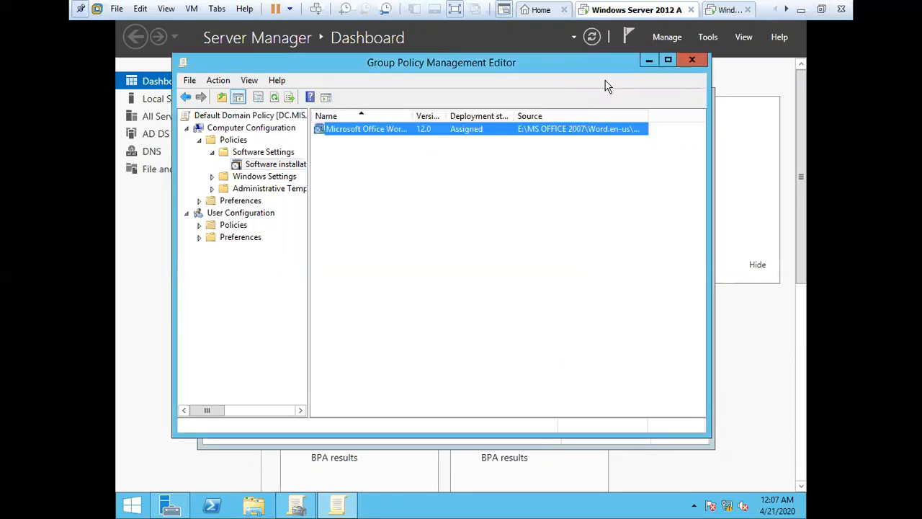
{"action": "left_click", "coordinate": [692, 60]}
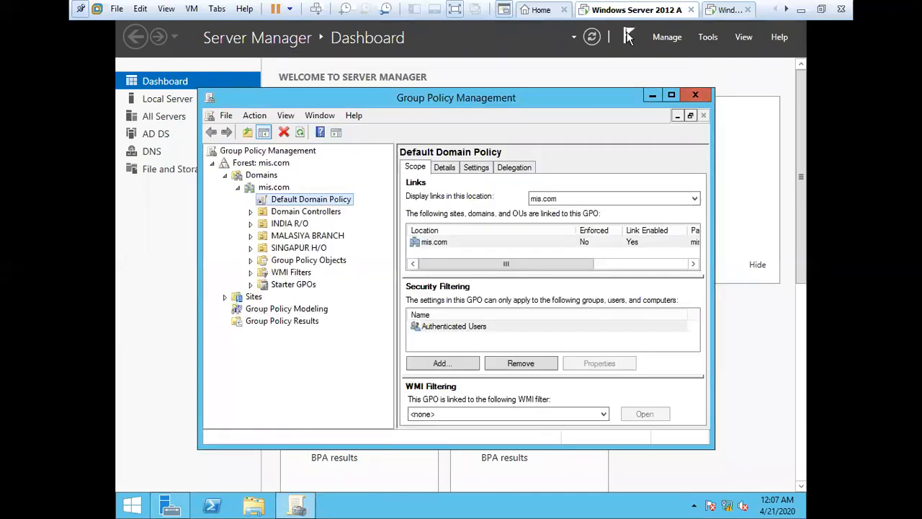
Step: Set the Default Domain Policy link on mis.com to Enforced and open the policy for editing
{"action": "right_click", "coordinate": [310, 201]}
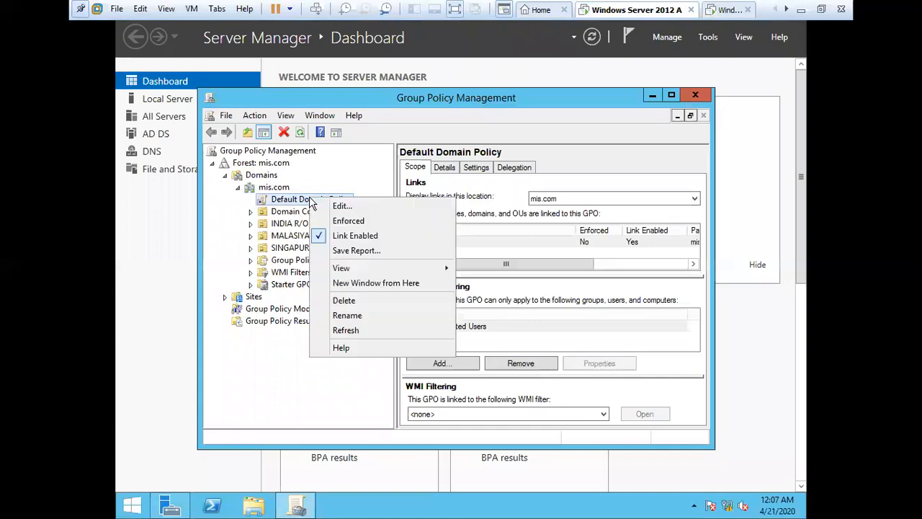
{"action": "left_click", "coordinate": [348, 221]}
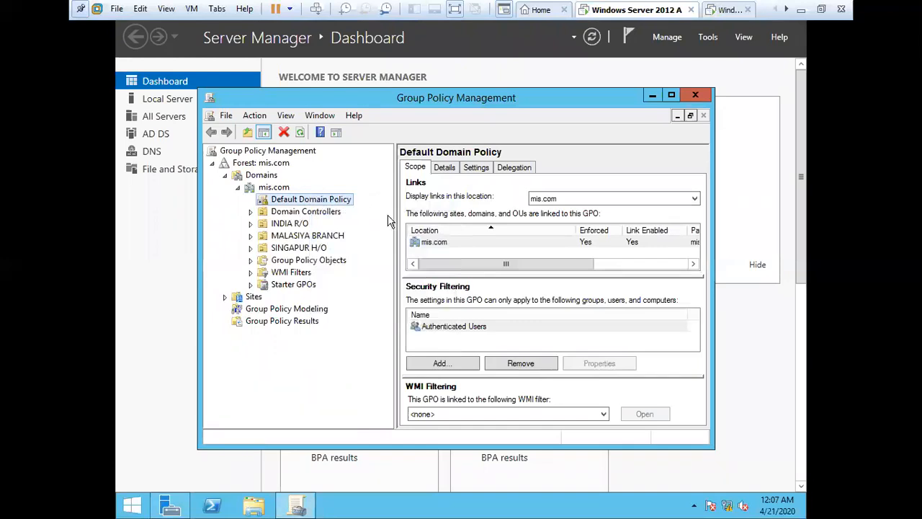
{"action": "right_click", "coordinate": [336, 201]}
{"action": "left_click", "coordinate": [349, 209]}
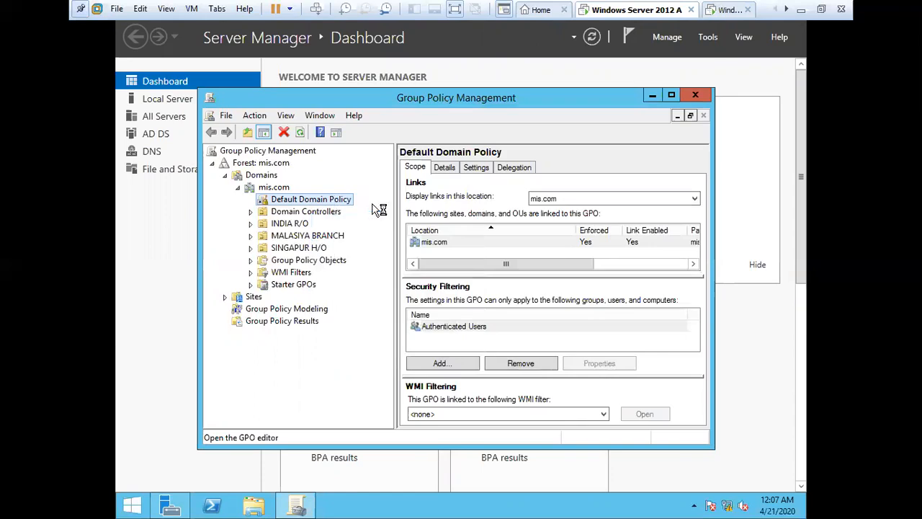
Step: Expand Policies > Software Settings to Software installation and refresh the package list
{"action": "double_click", "coordinate": [235, 141]}
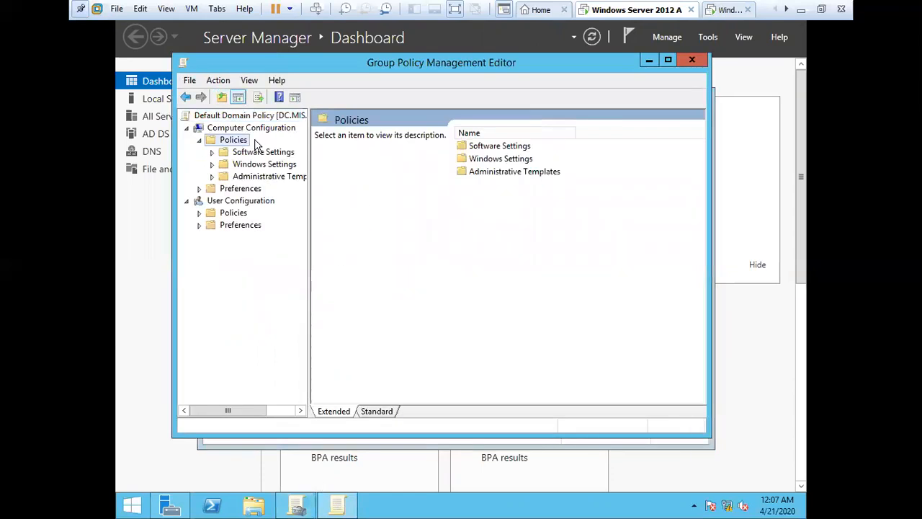
{"action": "double_click", "coordinate": [291, 154]}
{"action": "left_click", "coordinate": [275, 164]}
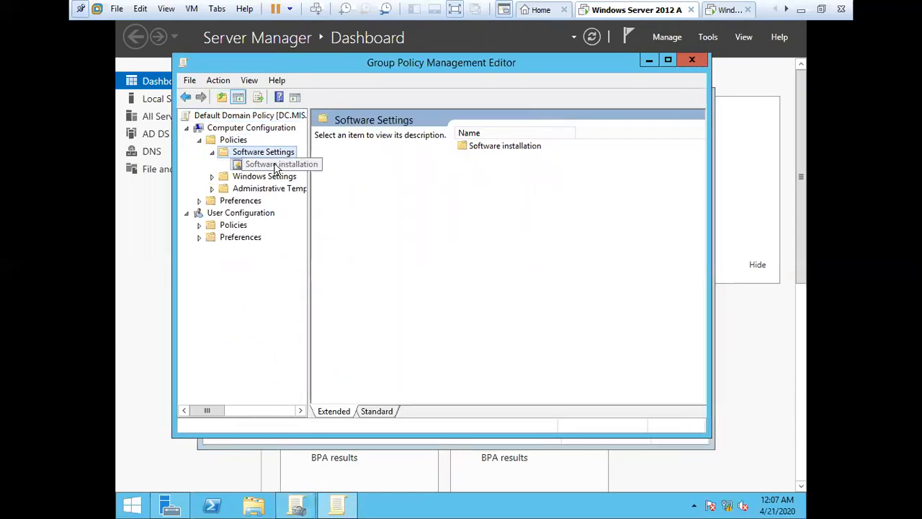
{"action": "right_click", "coordinate": [377, 127]}
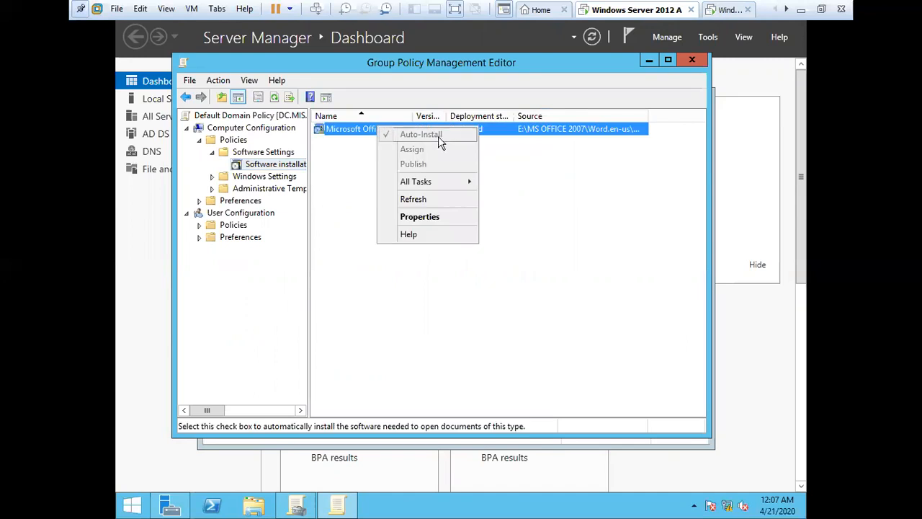
{"action": "left_click", "coordinate": [427, 199]}
{"action": "right_click", "coordinate": [385, 132]}
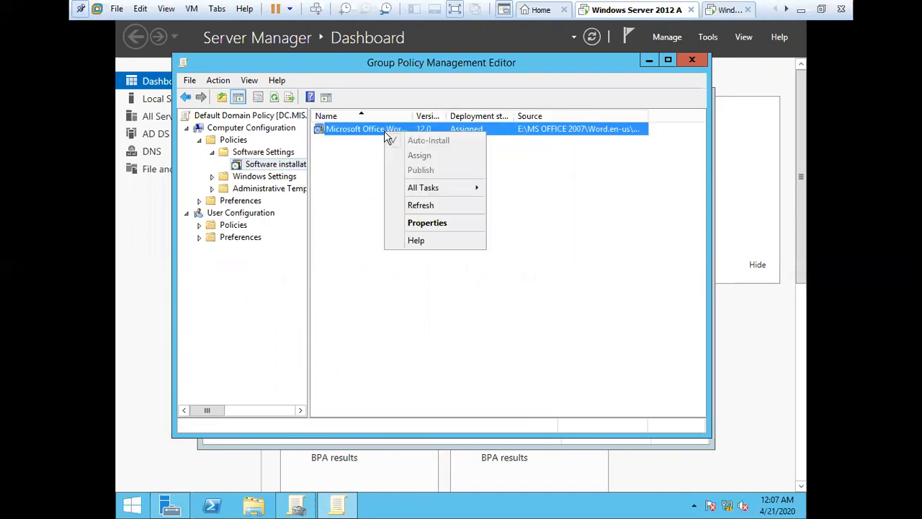
Step: In the Word package's Deployment settings keep Assigned, toggle install at logon, view Advanced, and click OK
{"action": "left_click", "coordinate": [451, 225]}
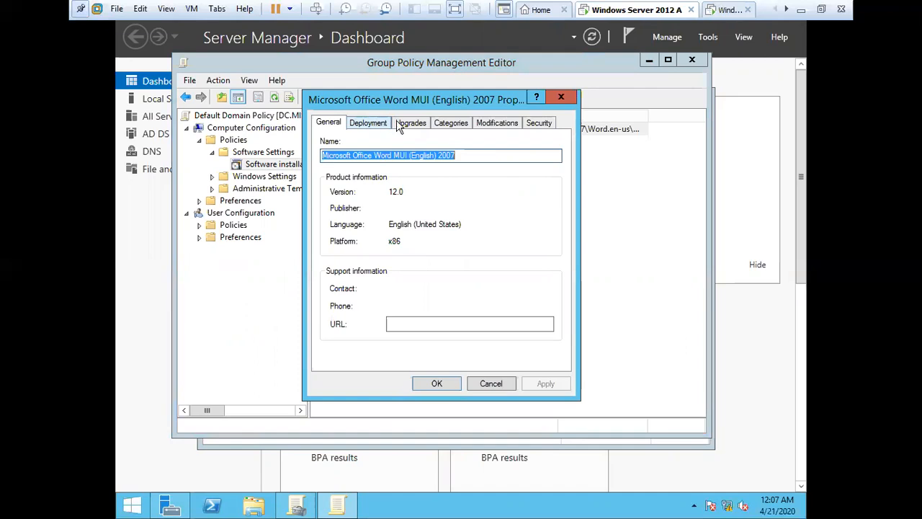
{"action": "left_click", "coordinate": [413, 124]}
{"action": "left_click", "coordinate": [367, 124]}
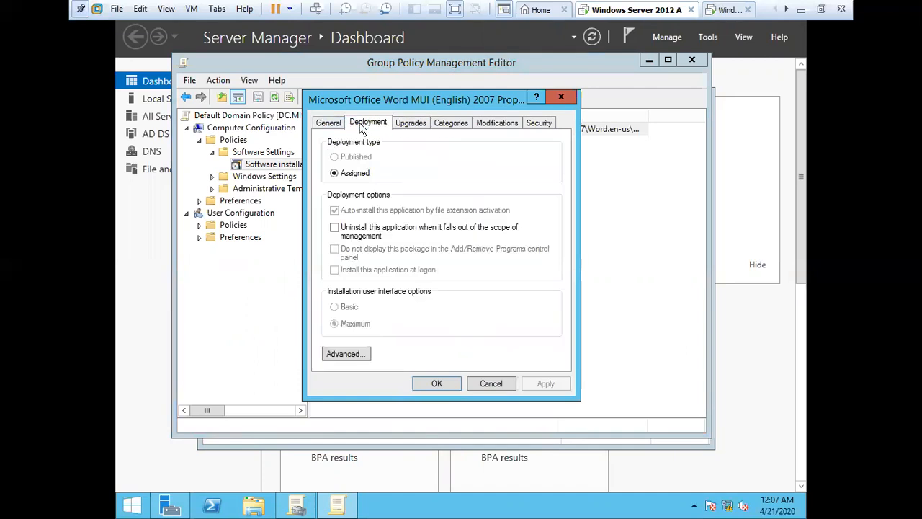
{"action": "left_click", "coordinate": [351, 173]}
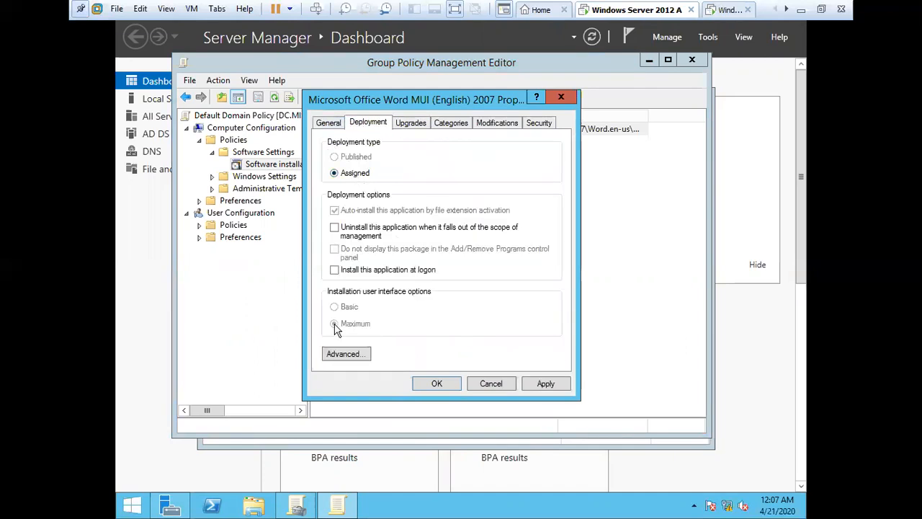
{"action": "left_click", "coordinate": [377, 271]}
{"action": "left_click", "coordinate": [344, 354]}
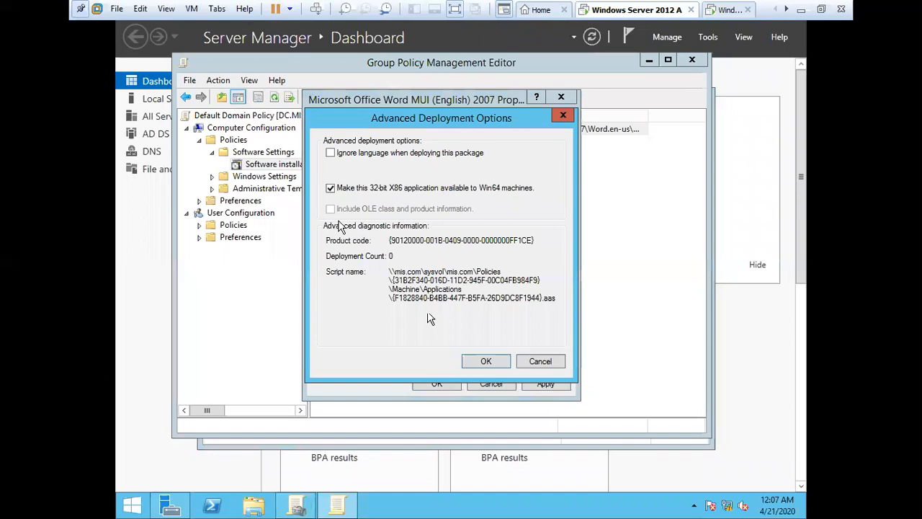
{"action": "left_click", "coordinate": [540, 362]}
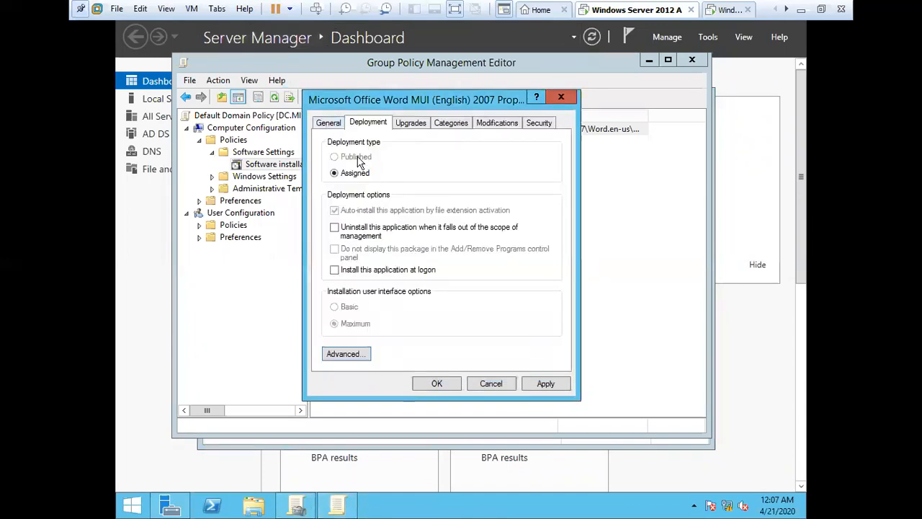
{"action": "left_click", "coordinate": [436, 384]}
Step: Redeploy the Word 2007 package to clients via All Tasks > Redeploy application, confirming Yes
{"action": "right_click", "coordinate": [543, 131]}
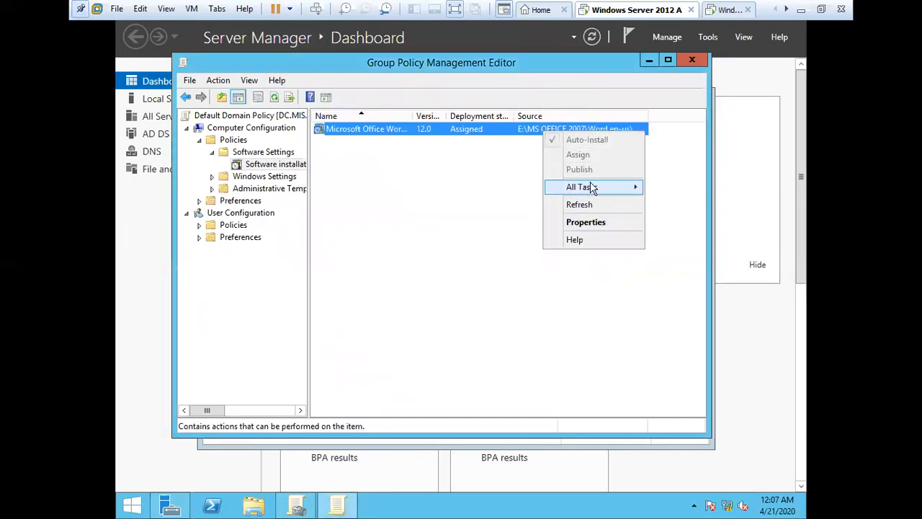
{"action": "mouse_move", "coordinate": [605, 189]}
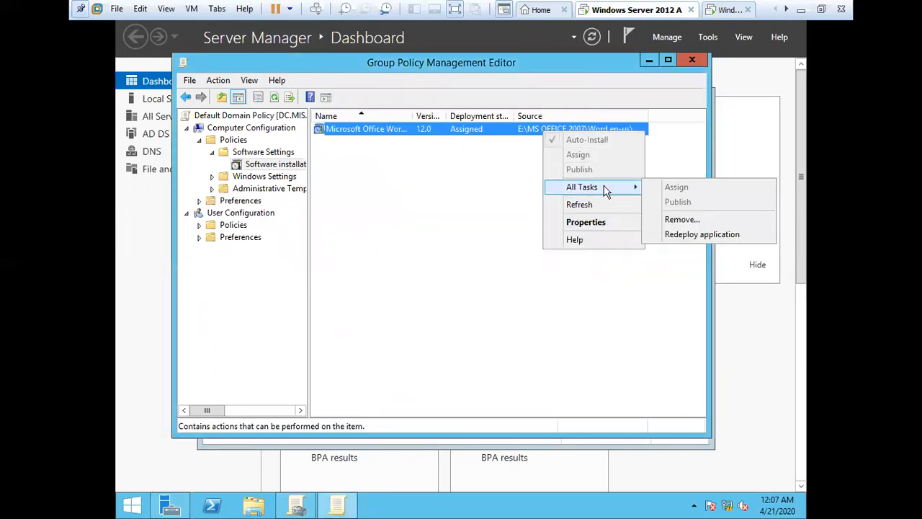
{"action": "left_click", "coordinate": [681, 235]}
{"action": "left_click", "coordinate": [529, 305]}
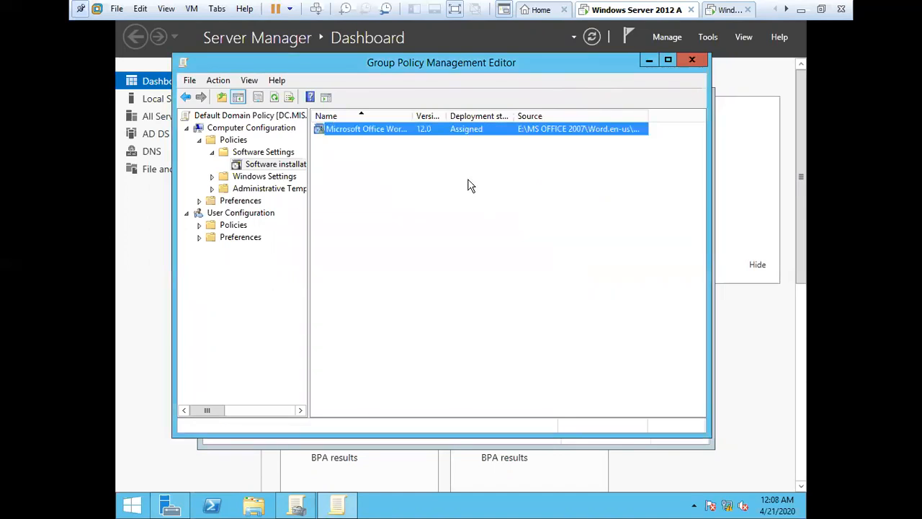
Step: Recheck the Word package's deployment settings without changes and refresh the software installation list
{"action": "right_click", "coordinate": [474, 131]}
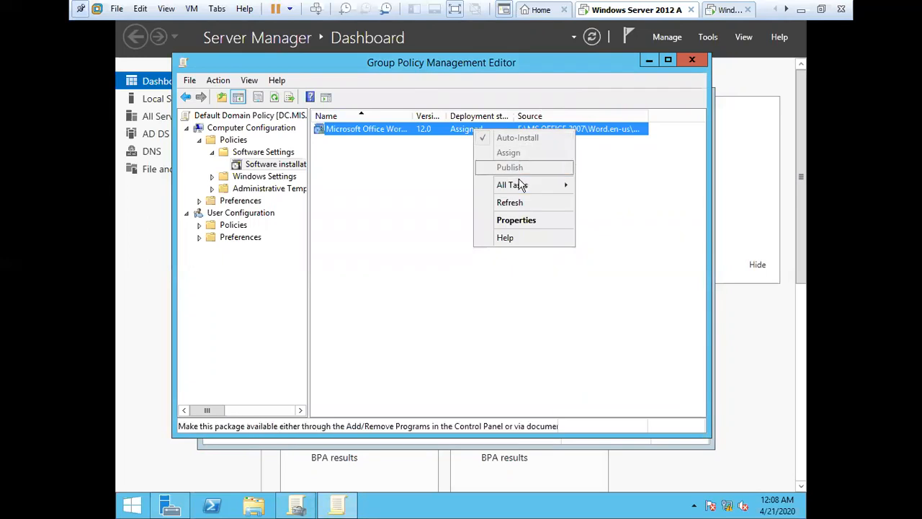
{"action": "mouse_move", "coordinate": [519, 189]}
{"action": "left_click", "coordinate": [517, 220]}
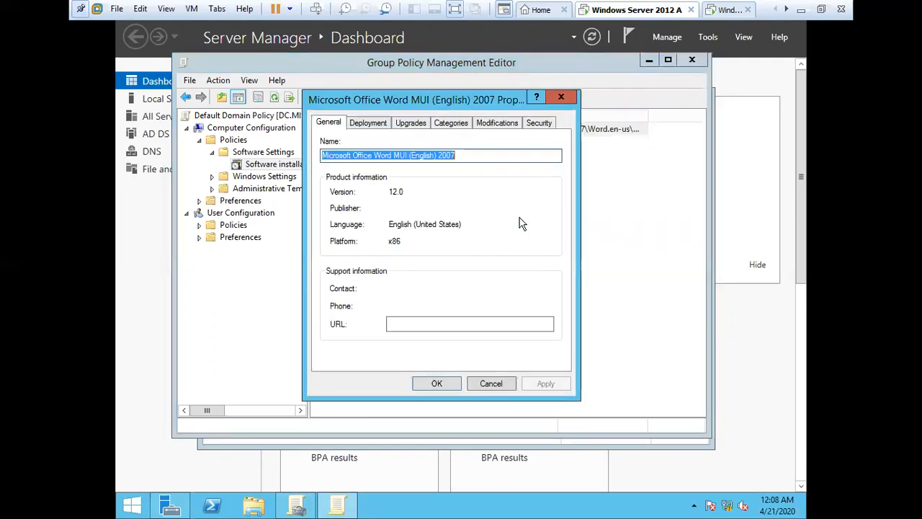
{"action": "left_click", "coordinate": [374, 123]}
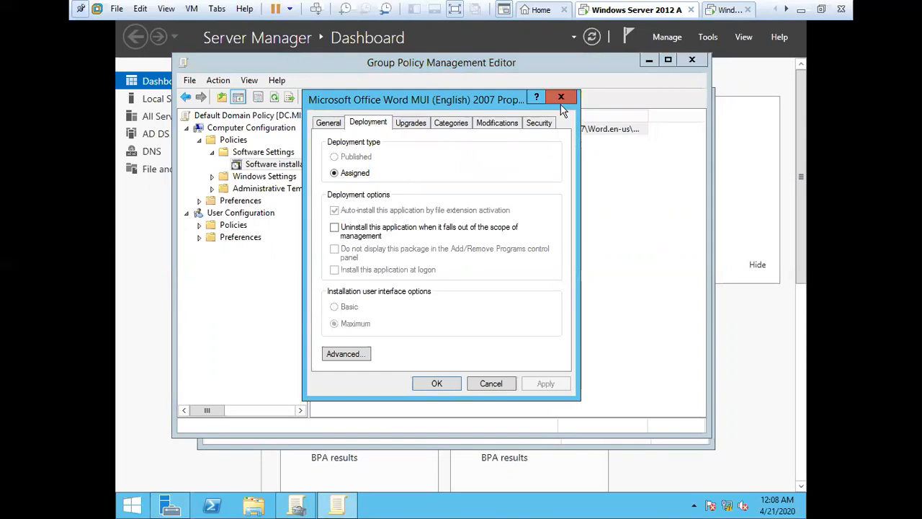
{"action": "key", "text": "Escape"}
{"action": "right_click", "coordinate": [339, 130]}
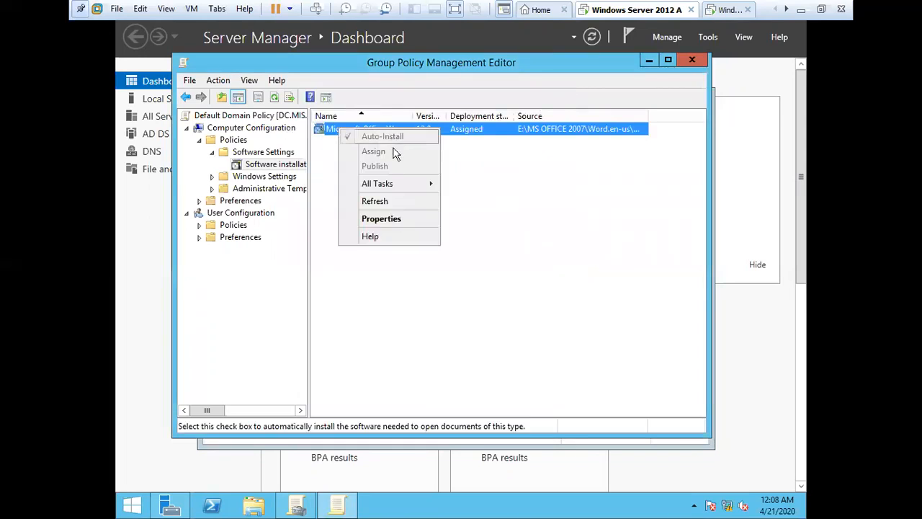
{"action": "left_click", "coordinate": [383, 201]}
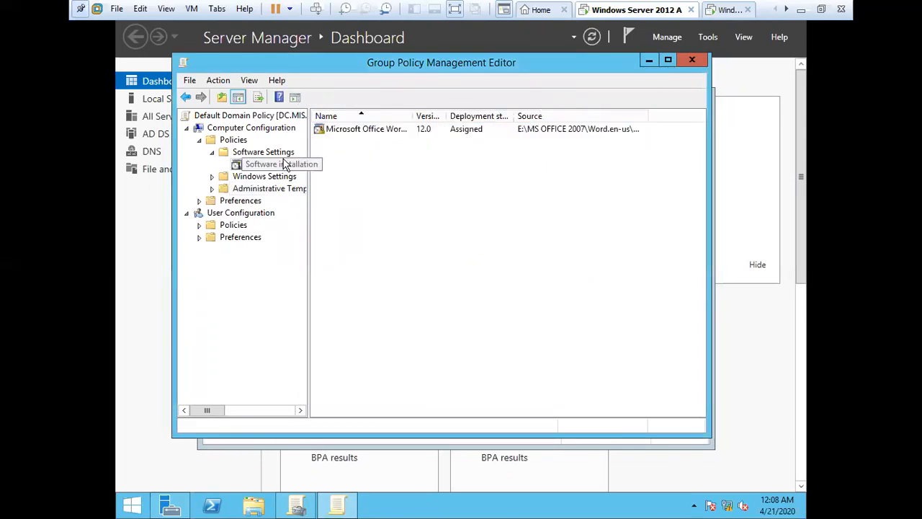
Step: Always ignore the snap-in error, run gpupdate /force until Computer Policy updates successfully, then close the console
{"action": "key", "text": "super+r"}
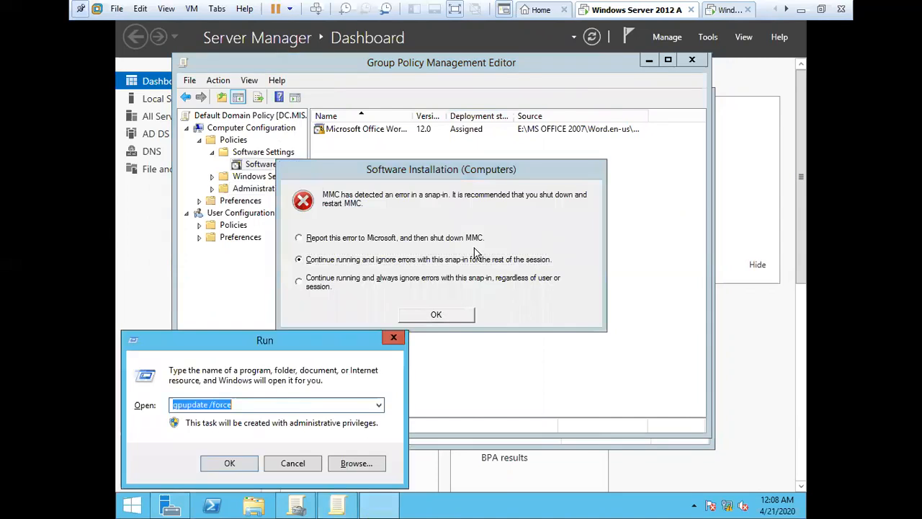
{"action": "left_click", "coordinate": [333, 242]}
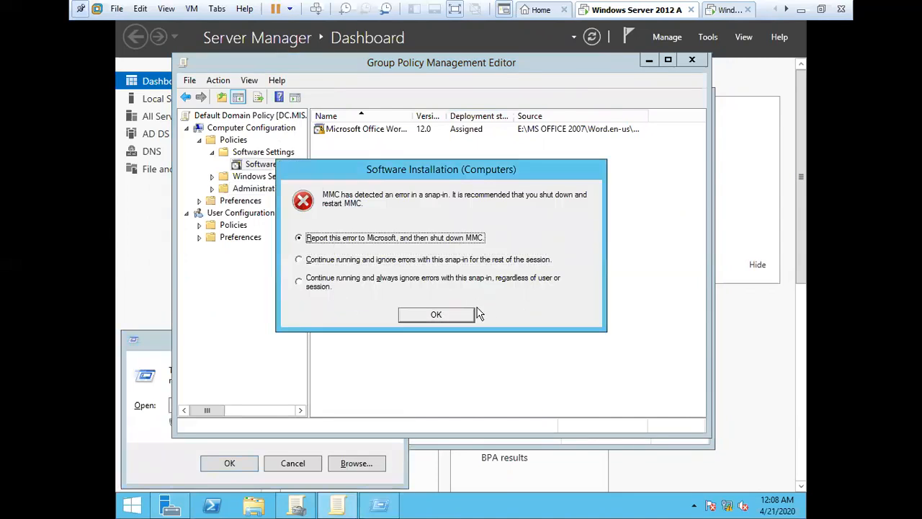
{"action": "left_click", "coordinate": [353, 286]}
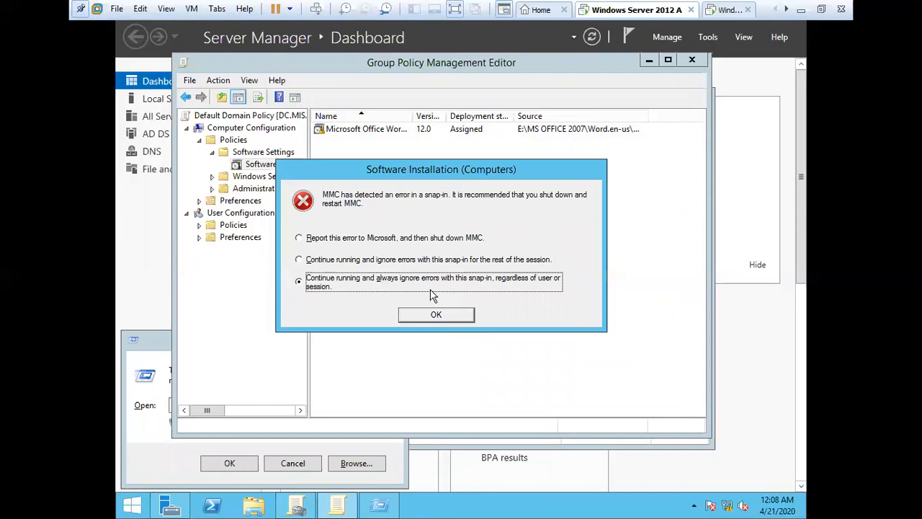
{"action": "left_click", "coordinate": [436, 315]}
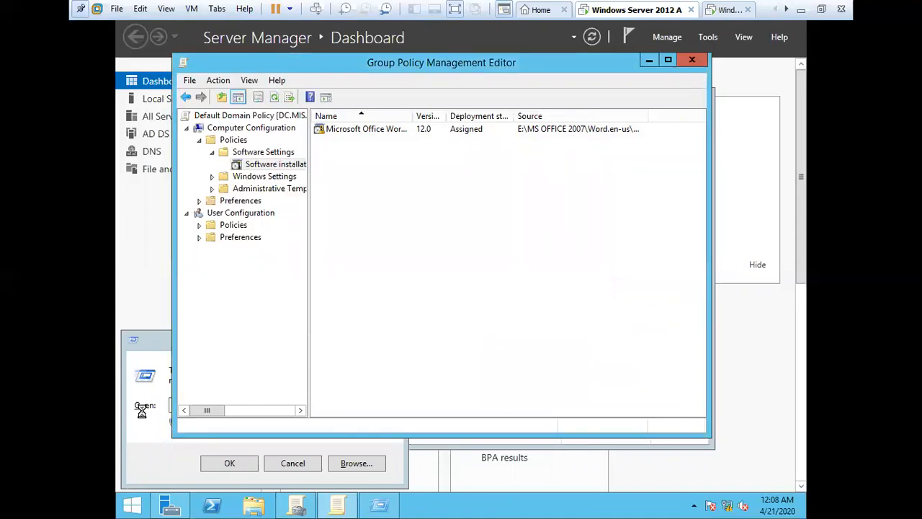
{"action": "left_click", "coordinate": [144, 363]}
{"action": "left_click", "coordinate": [229, 464]}
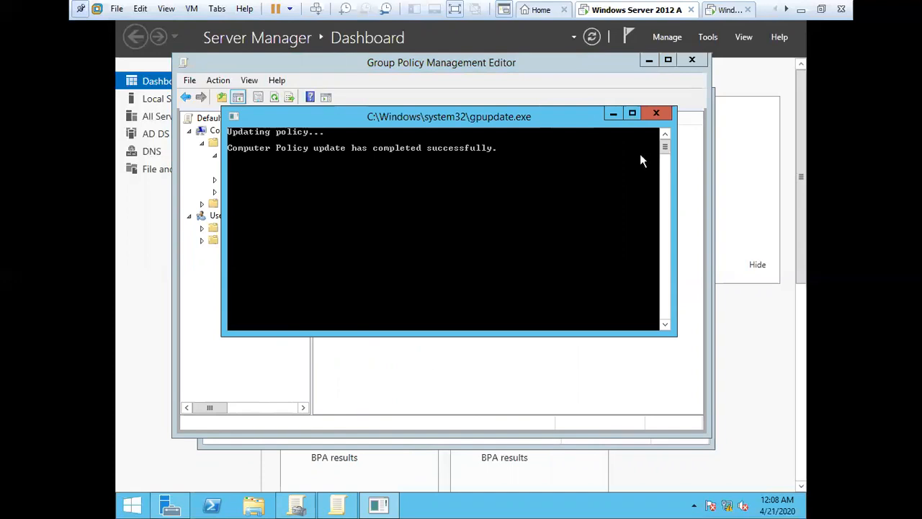
{"action": "left_click", "coordinate": [656, 114]}
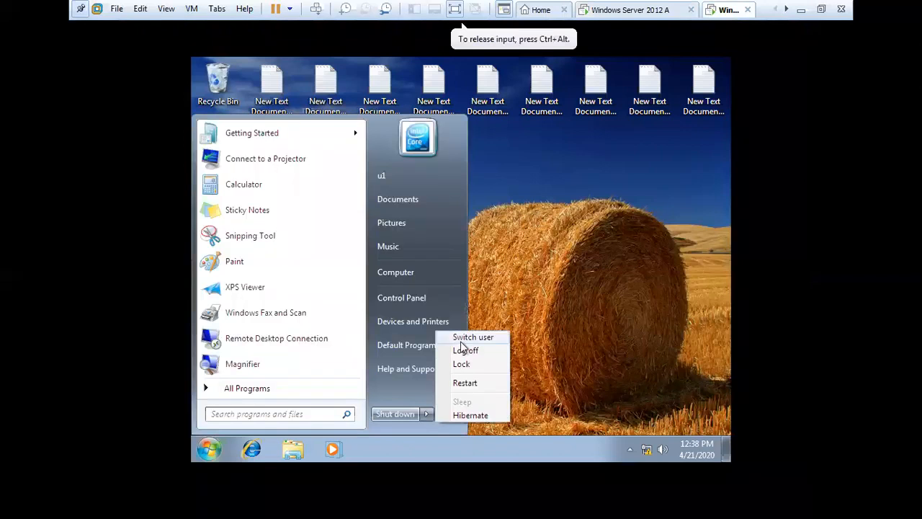
Step: Log off the Windows 7 session and bring the server's Group Policy editor back to the front
{"action": "left_click", "coordinate": [462, 350]}
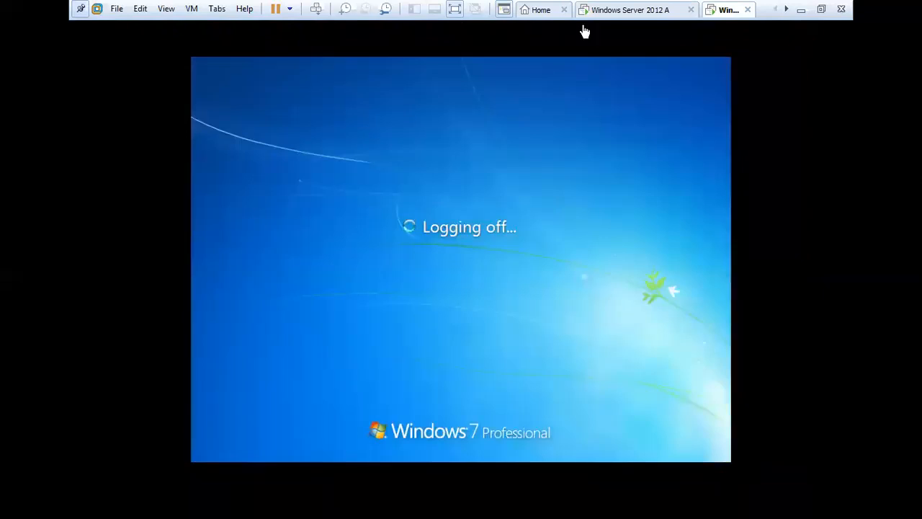
{"action": "left_click", "coordinate": [670, 9]}
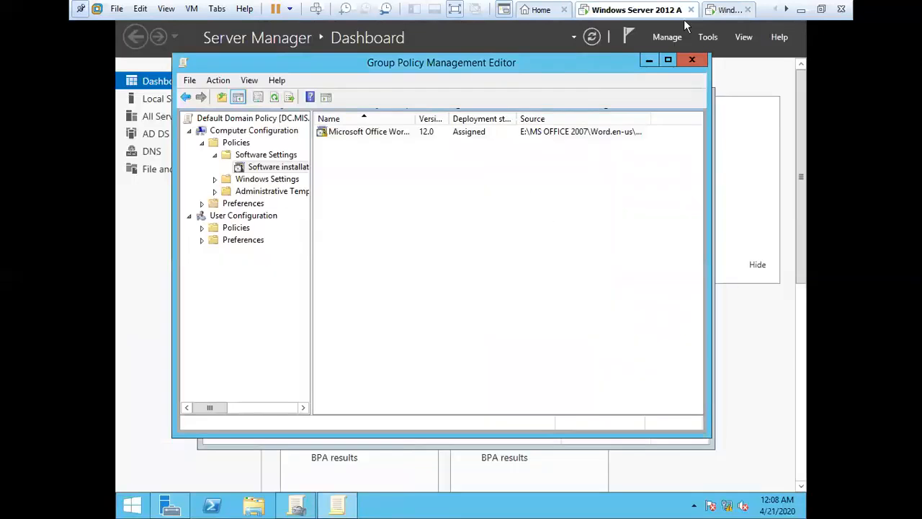
{"action": "left_click", "coordinate": [593, 37]}
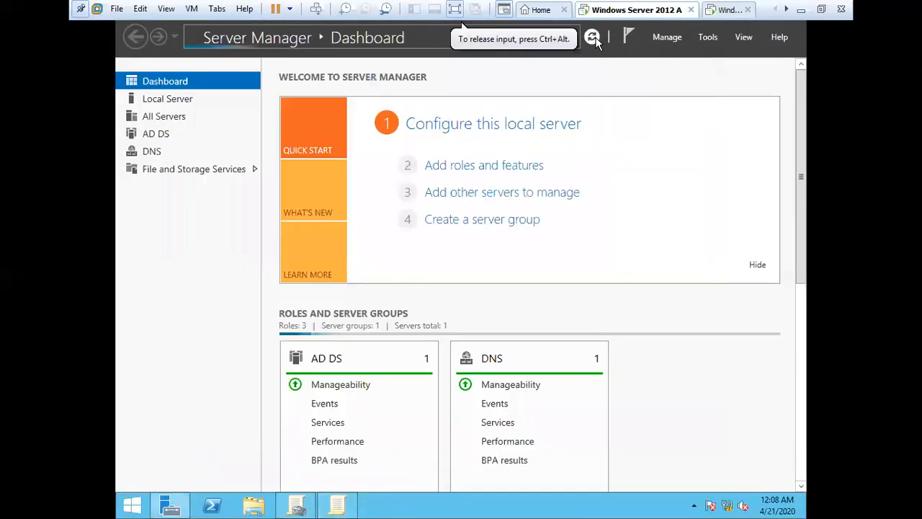
{"action": "left_click", "coordinate": [337, 504]}
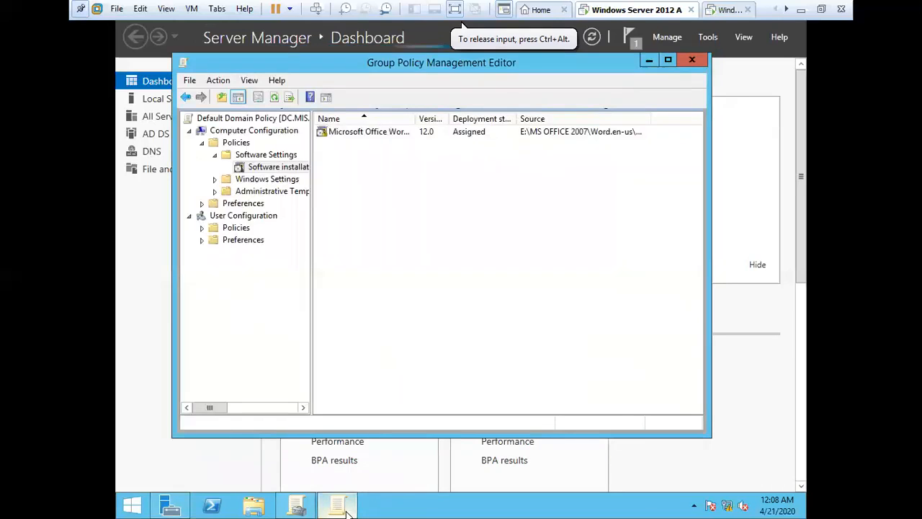
Step: Review the Word package's properties and deployment settings, confirming it remains Assigned
{"action": "left_click", "coordinate": [393, 137]}
{"action": "right_click", "coordinate": [392, 136]}
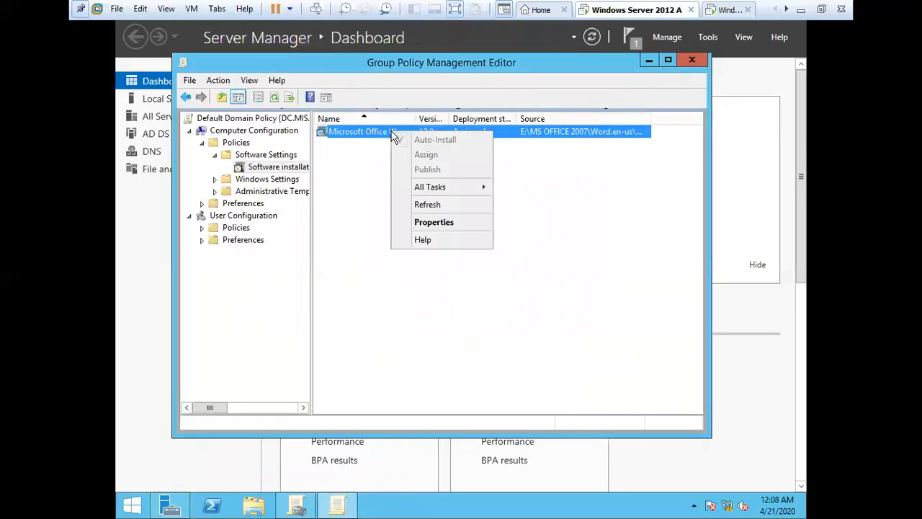
{"action": "left_click", "coordinate": [443, 230]}
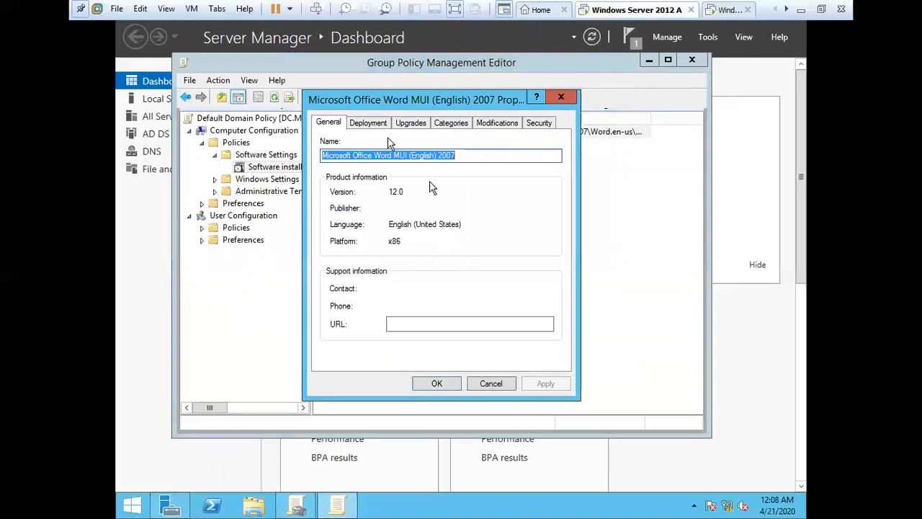
{"action": "left_click", "coordinate": [369, 127]}
{"action": "left_click", "coordinate": [562, 97]}
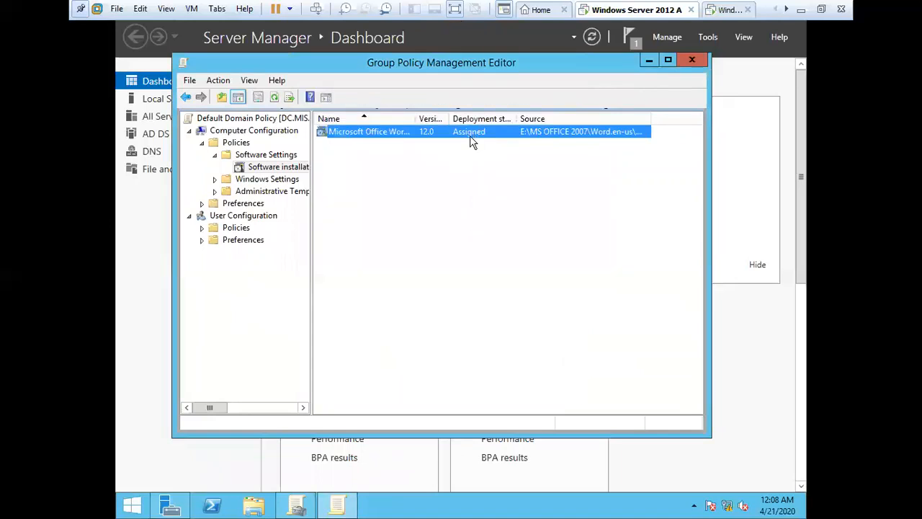
{"action": "right_click", "coordinate": [470, 134]}
{"action": "mouse_move", "coordinate": [532, 189]}
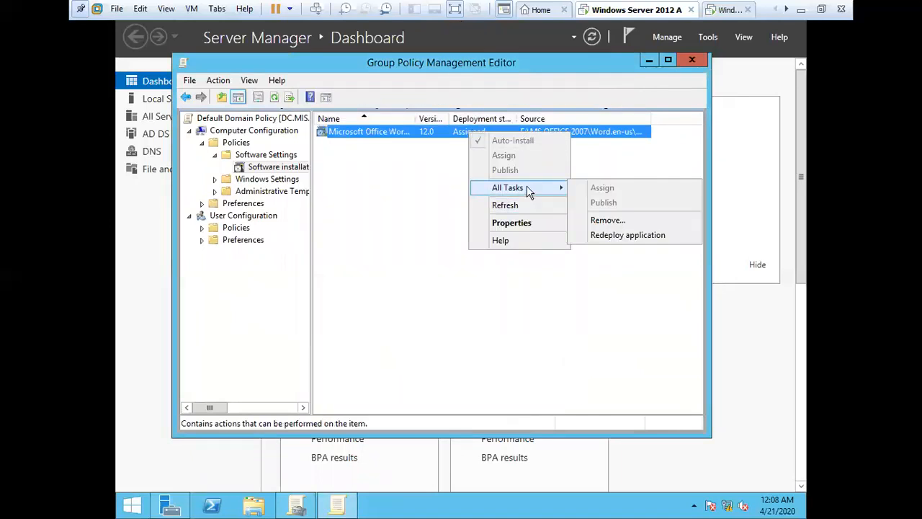
{"action": "left_click", "coordinate": [520, 225]}
{"action": "left_click", "coordinate": [562, 97]}
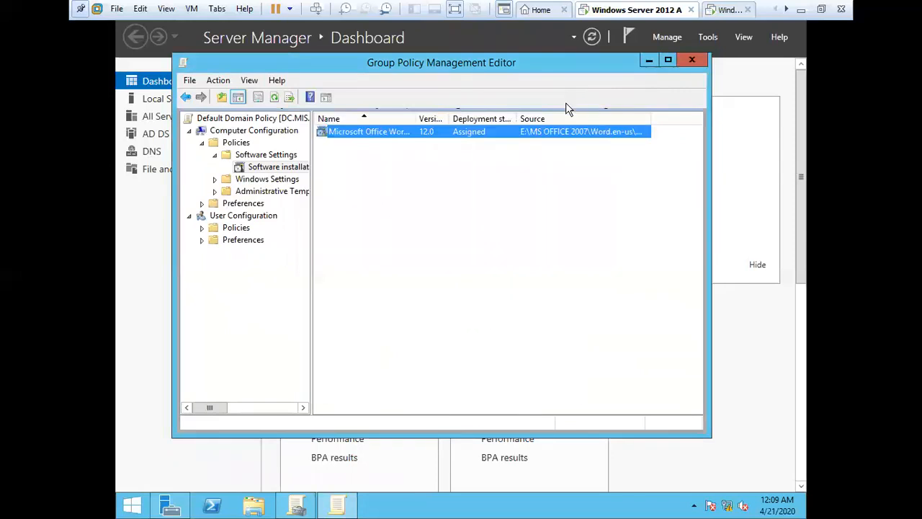
Step: Return to the Windows 7 VM as it restarts
{"action": "left_click", "coordinate": [713, 10]}
{"action": "left_click", "coordinate": [652, 10]}
{"action": "left_click", "coordinate": [729, 10]}
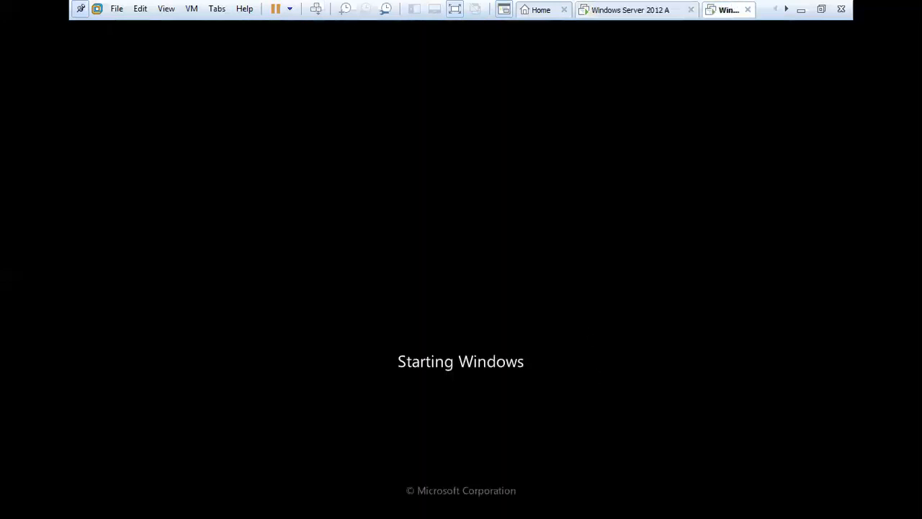
Step: Bring up the Windows 7 logon prompt and clear the partly typed domain password
{"action": "left_click", "coordinate": [462, 27]}
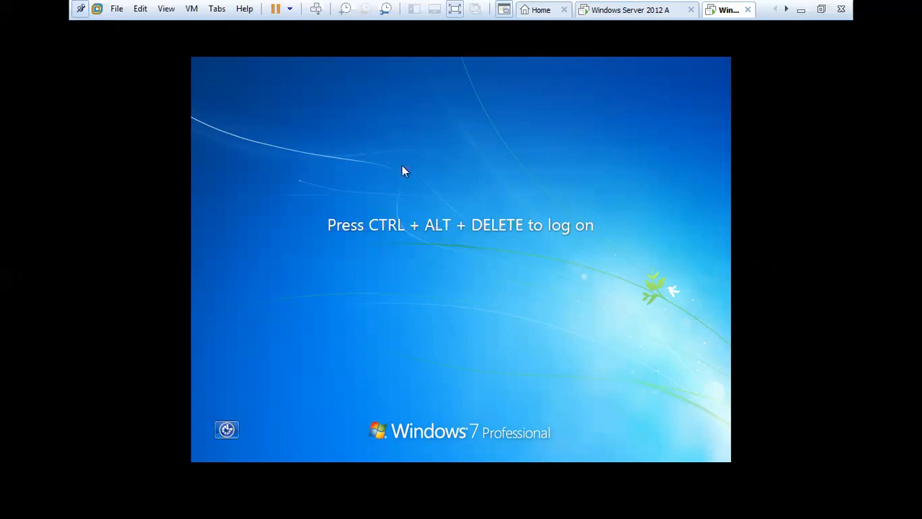
{"action": "left_click", "coordinate": [316, 8]}
{"action": "left_click", "coordinate": [430, 330]}
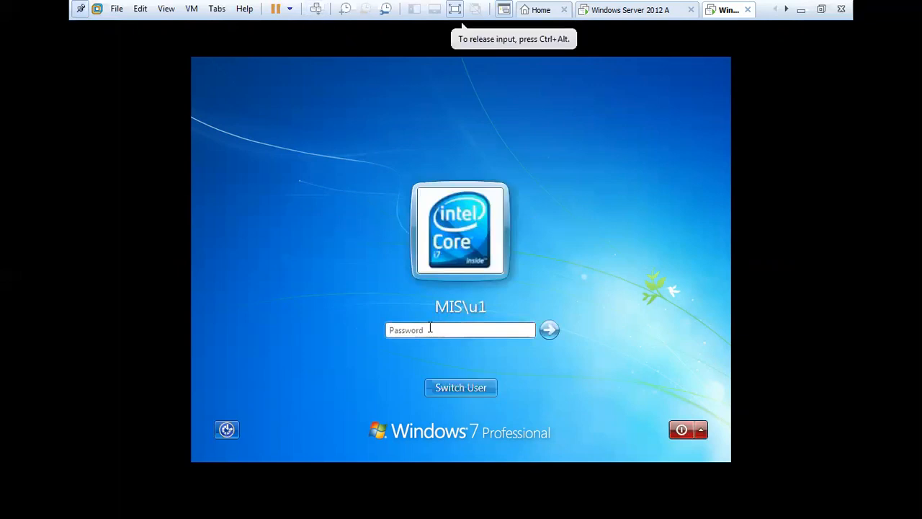
{"action": "type", "text": "Pa"}
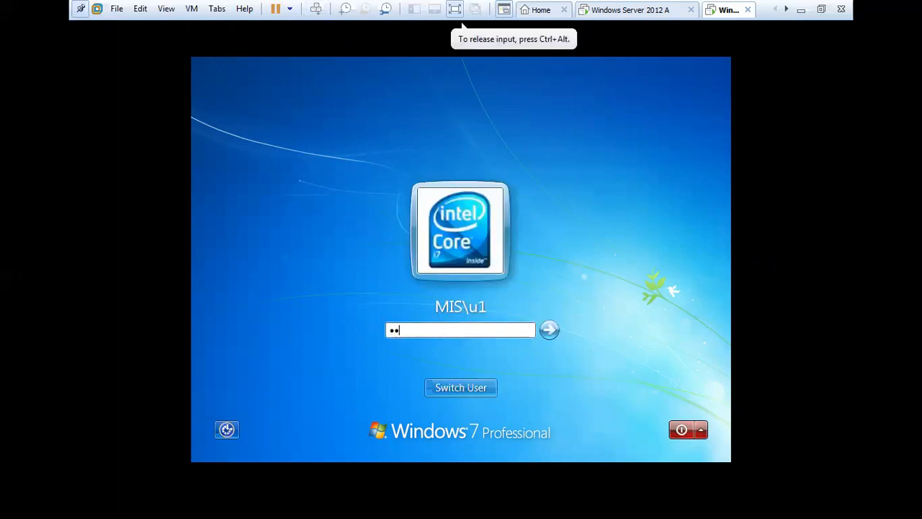
{"action": "key", "text": "BackSpace"}
{"action": "key", "text": "BackSpace"}
Step: Switch to Other User and sign in with the local HP-PC1 account's user name and password
{"action": "left_click", "coordinate": [436, 387]}
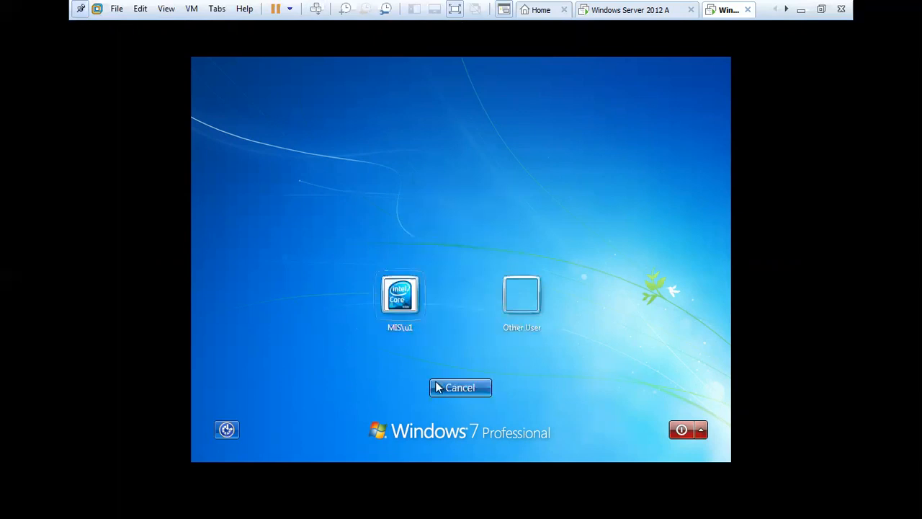
{"action": "left_click", "coordinate": [514, 297]}
{"action": "type", "text": "hp-pc1/hp"}
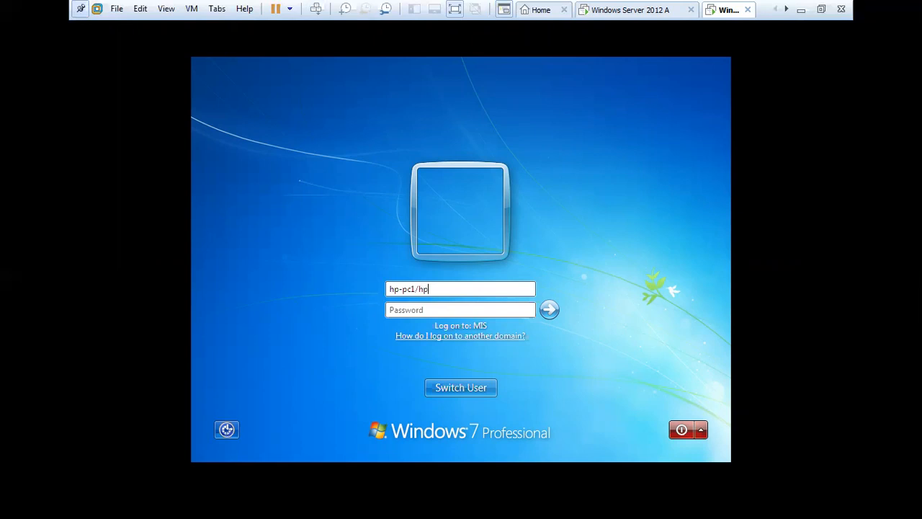
{"action": "key", "text": "Tab"}
{"action": "type", "text": "\\hp"}
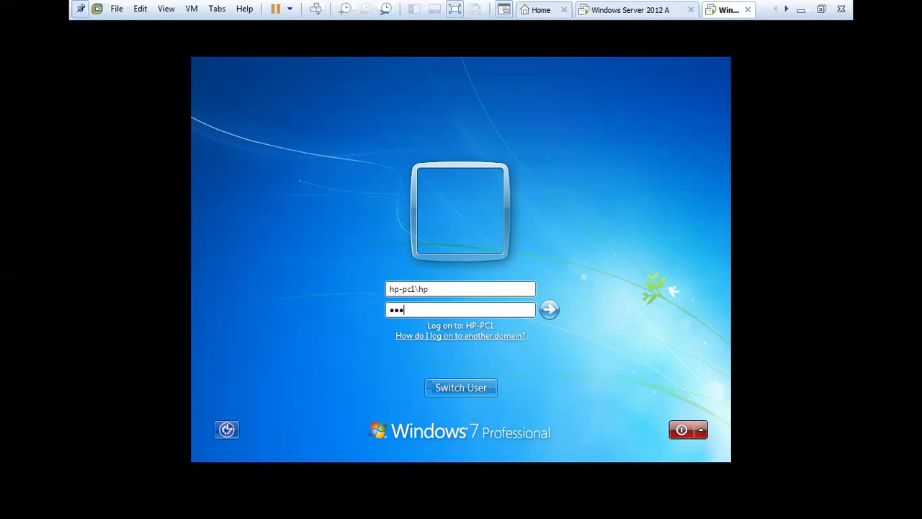
{"action": "key", "text": "Return"}
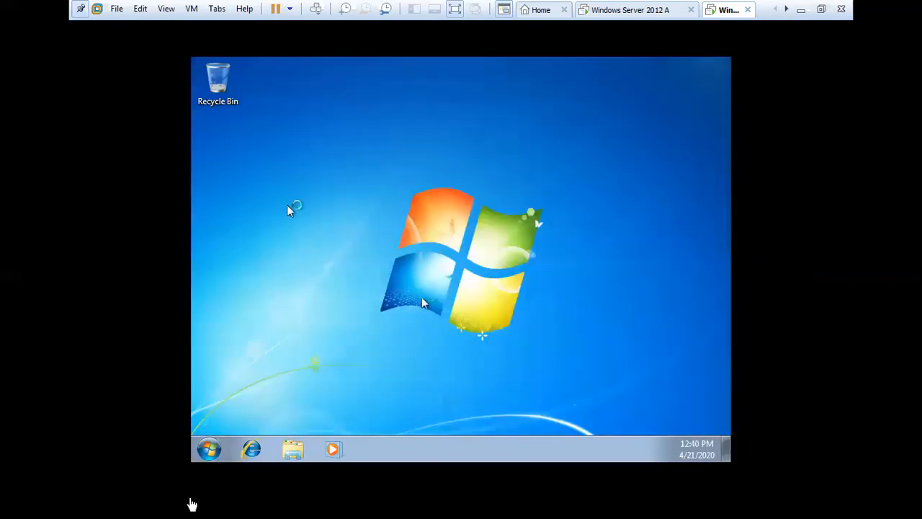
Step: Open Control Panel's Get Programs page and find no programs offered from the network
{"action": "left_click", "coordinate": [209, 449]}
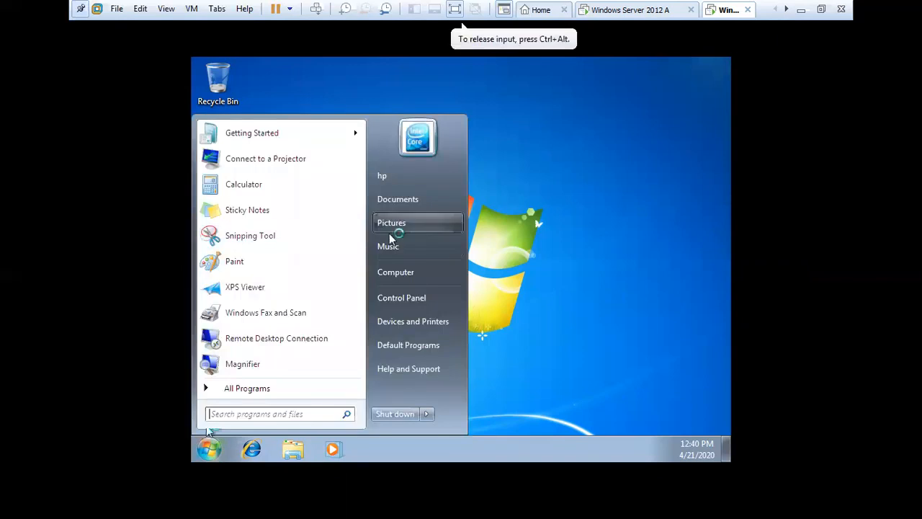
{"action": "left_click", "coordinate": [414, 308]}
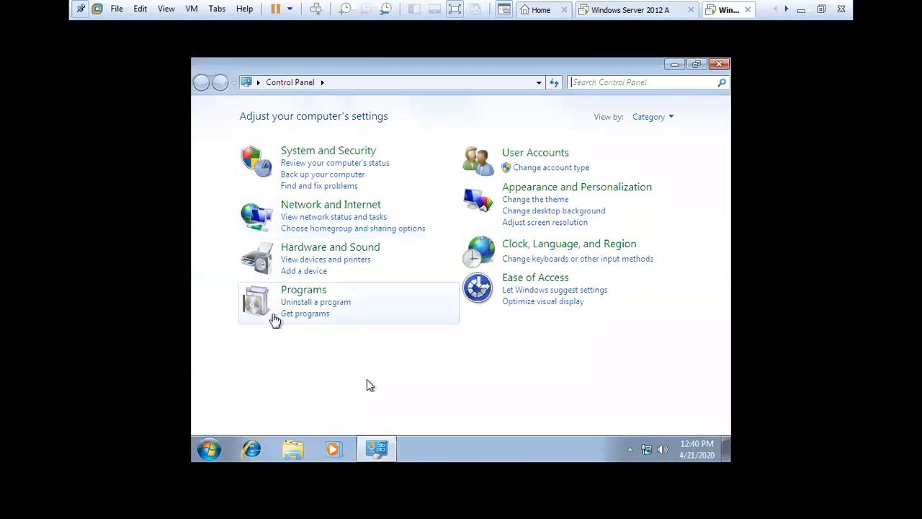
{"action": "left_click", "coordinate": [301, 290]}
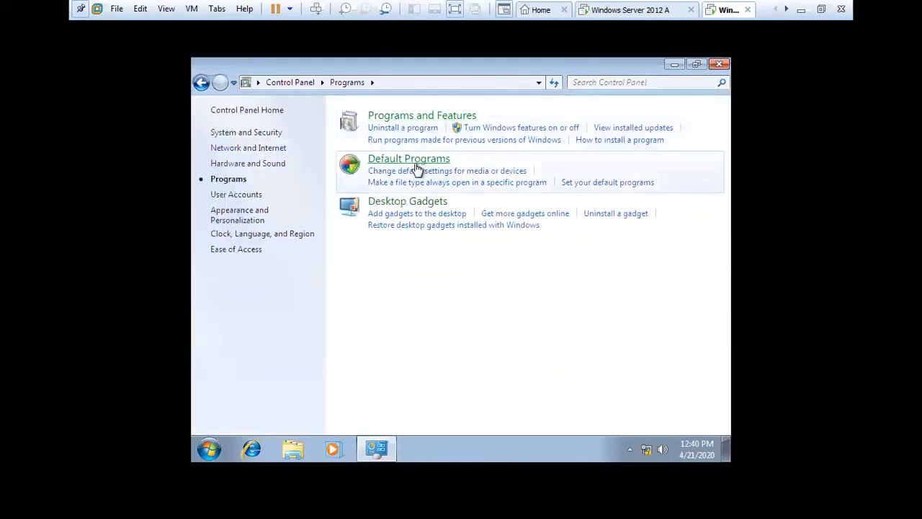
{"action": "left_click", "coordinate": [403, 127]}
{"action": "left_click", "coordinate": [242, 185]}
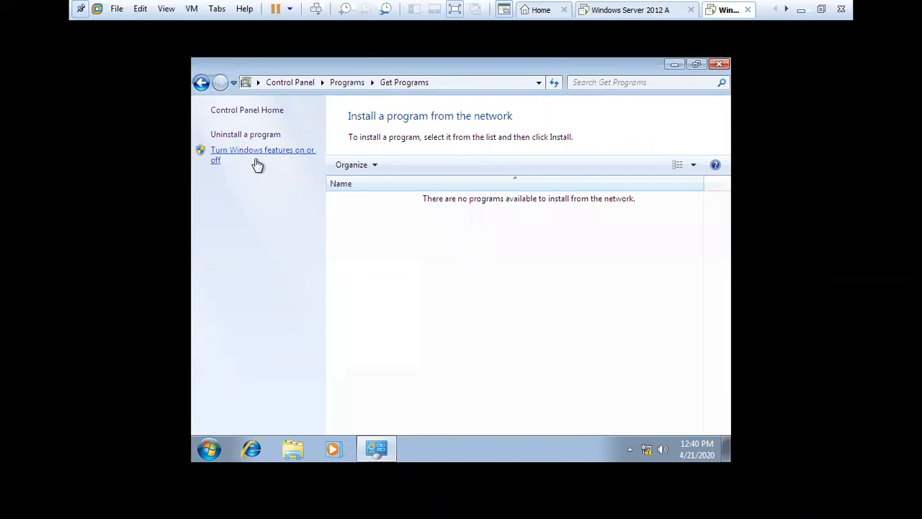
{"action": "left_click", "coordinate": [245, 135]}
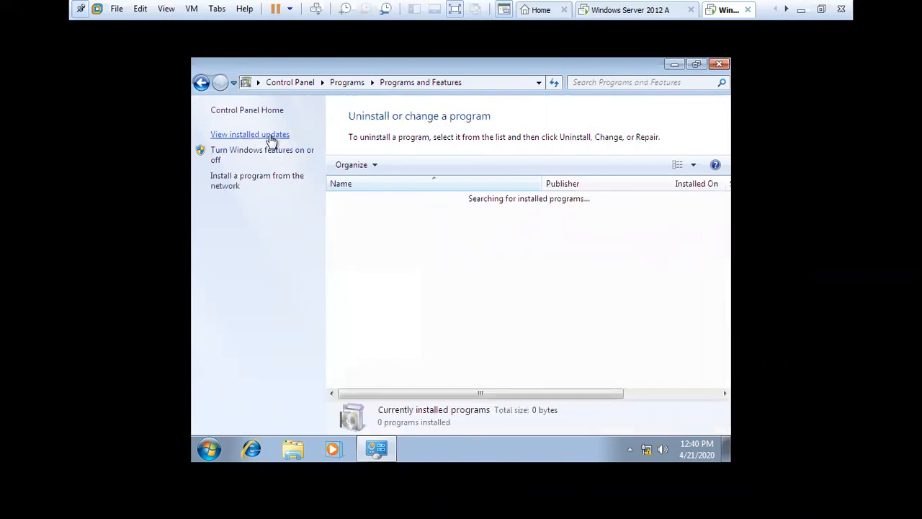
{"action": "left_click", "coordinate": [273, 181]}
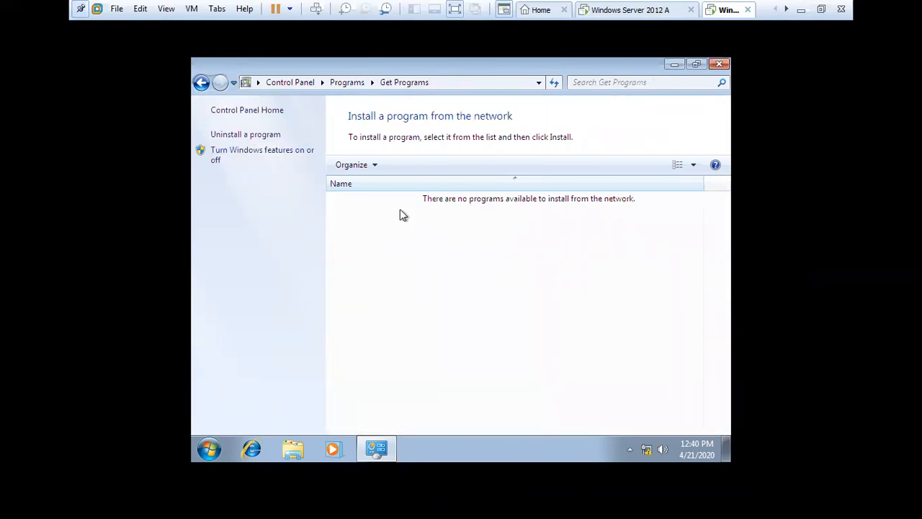
Step: Run network troubleshooting from the tray icon, then close it and the Get Programs window
{"action": "right_click", "coordinate": [646, 451]}
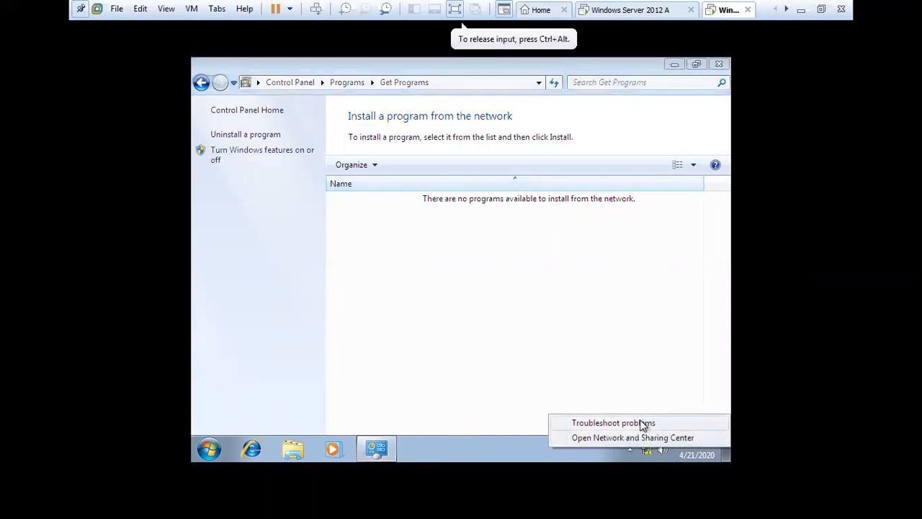
{"action": "left_click", "coordinate": [645, 422]}
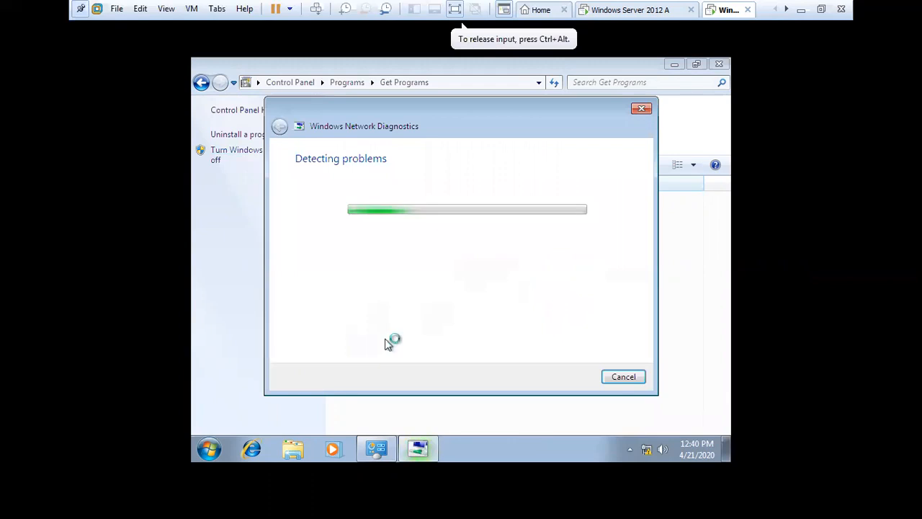
{"action": "left_click", "coordinate": [642, 110]}
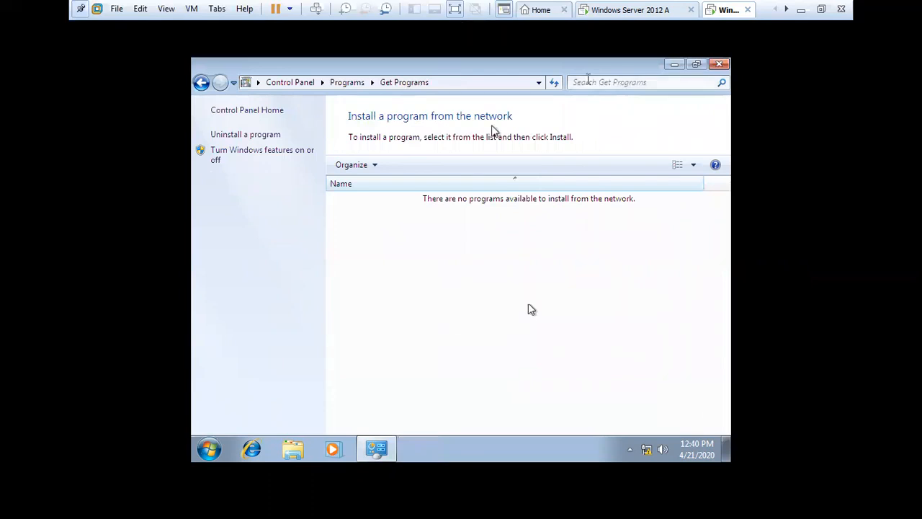
{"action": "left_click", "coordinate": [718, 64]}
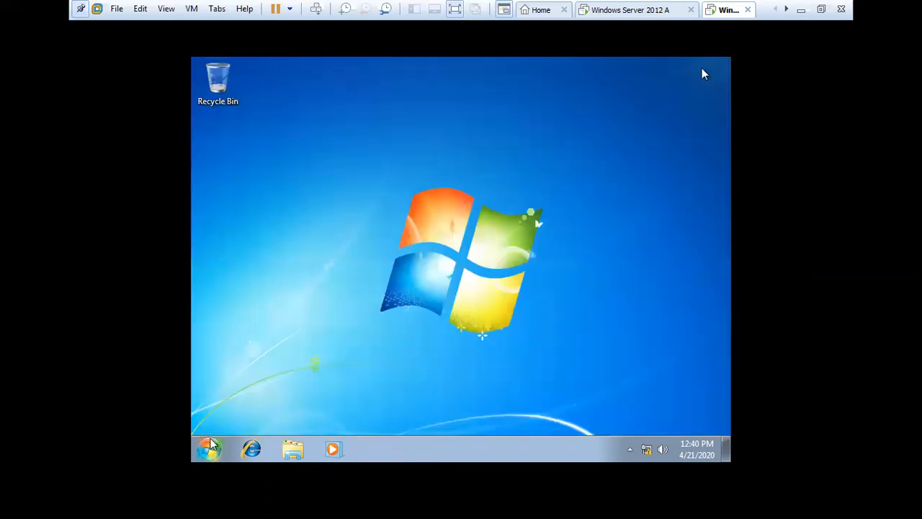
{"action": "left_click", "coordinate": [209, 447]}
Step: Log off the local account, then sign in via Other User with a domain account's name and password
{"action": "left_click", "coordinate": [426, 413]}
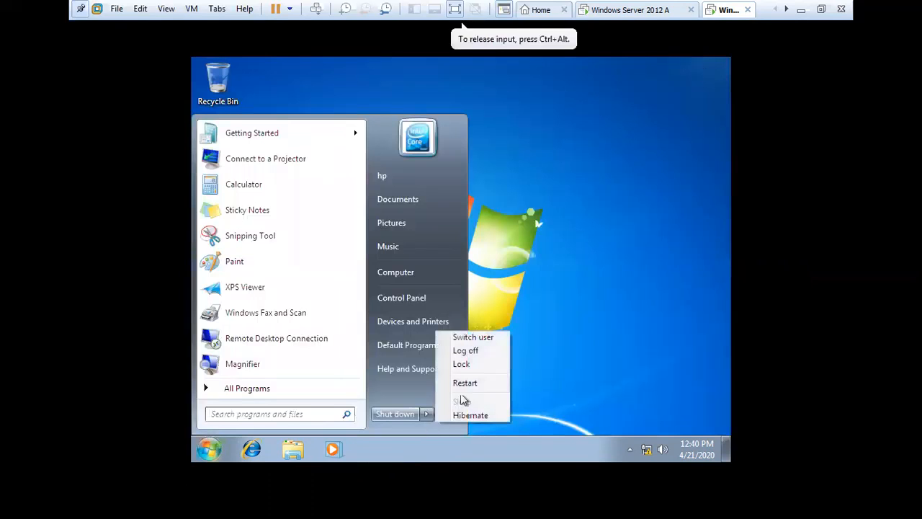
{"action": "left_click", "coordinate": [480, 354]}
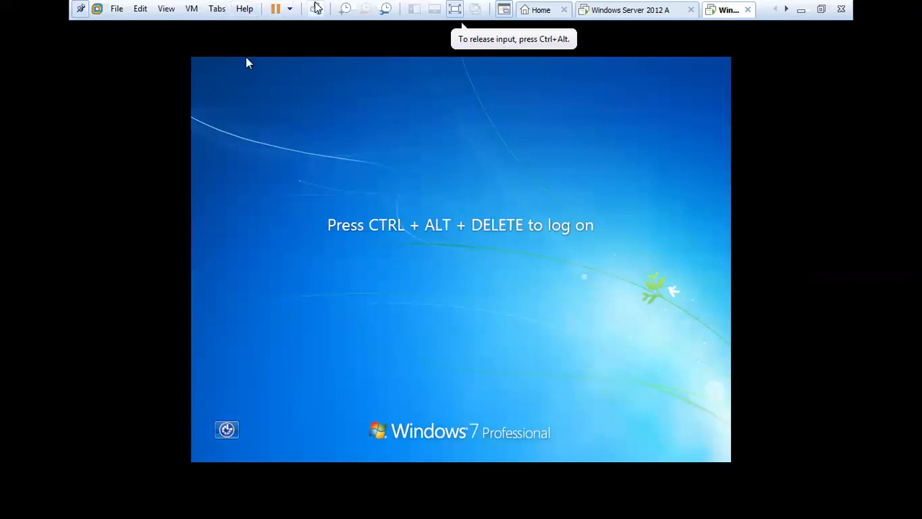
{"action": "key", "text": "ctrl+alt+Insert"}
{"action": "left_click", "coordinate": [465, 387]}
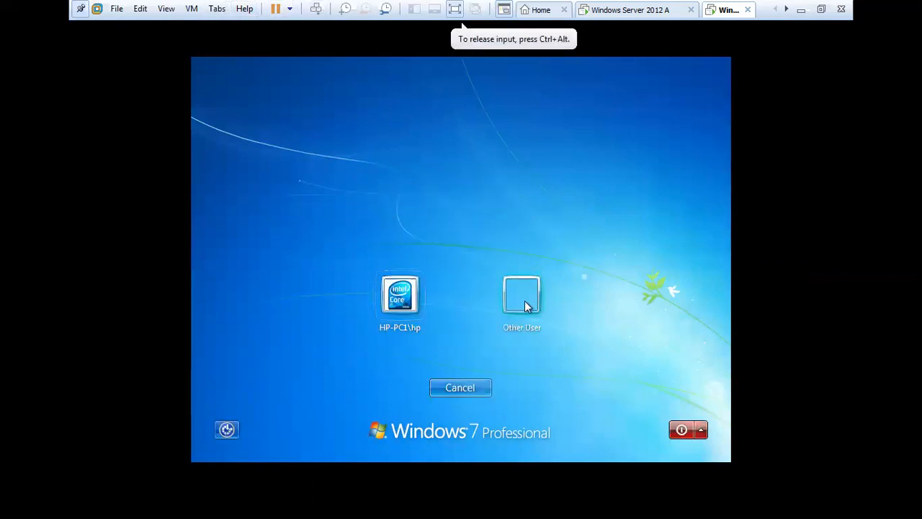
{"action": "left_click", "coordinate": [526, 294]}
{"action": "left_click", "coordinate": [473, 286]}
{"action": "type", "text": "u1"}
{"action": "key", "text": "Tab"}
{"action": "type", "text": "12"}
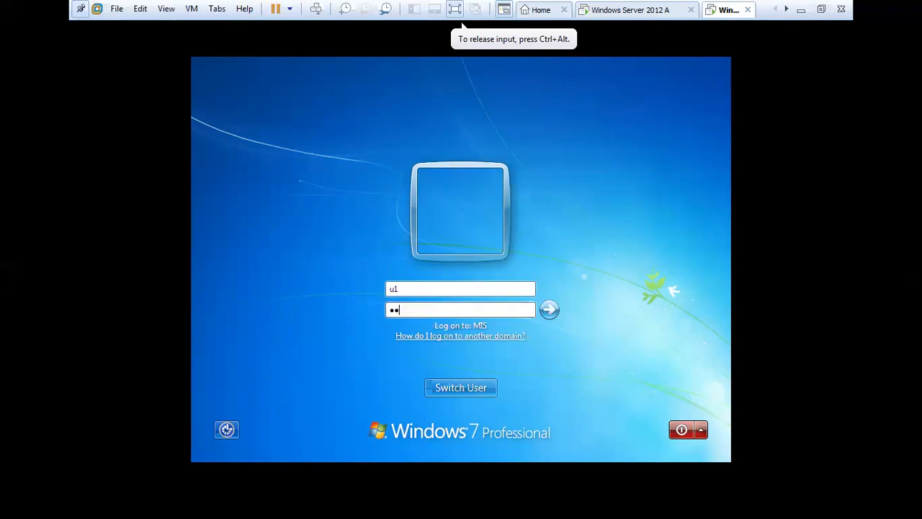
{"action": "key", "text": "Return"}
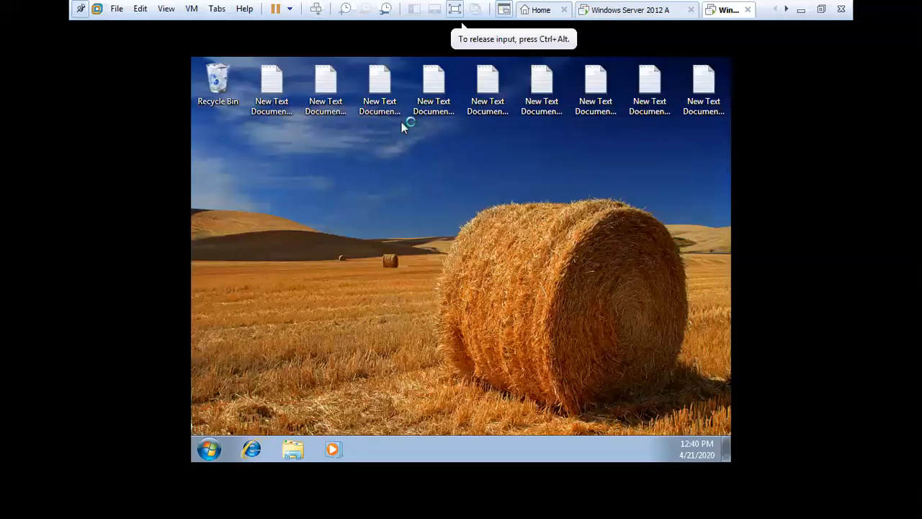
Step: Check Install a program from the network in Control Panel, find it empty, and close it
{"action": "key", "text": "super"}
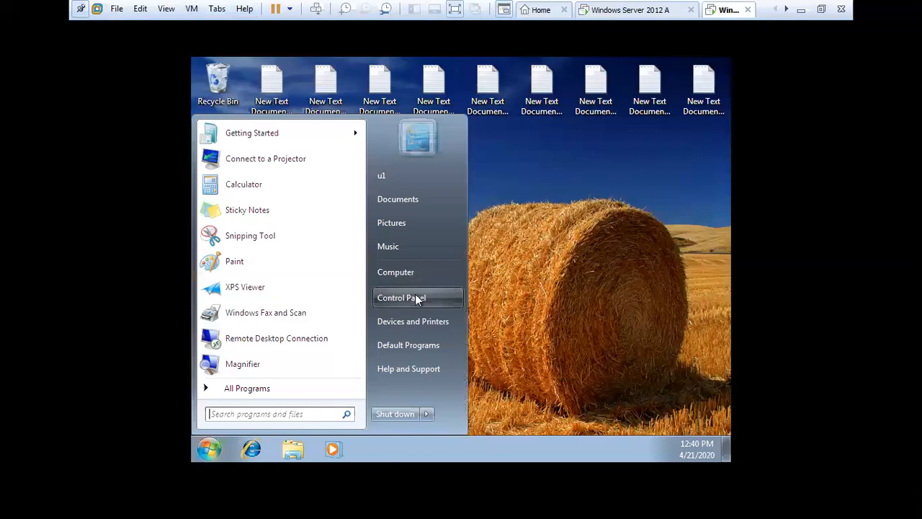
{"action": "left_click", "coordinate": [416, 298]}
{"action": "left_click", "coordinate": [342, 293]}
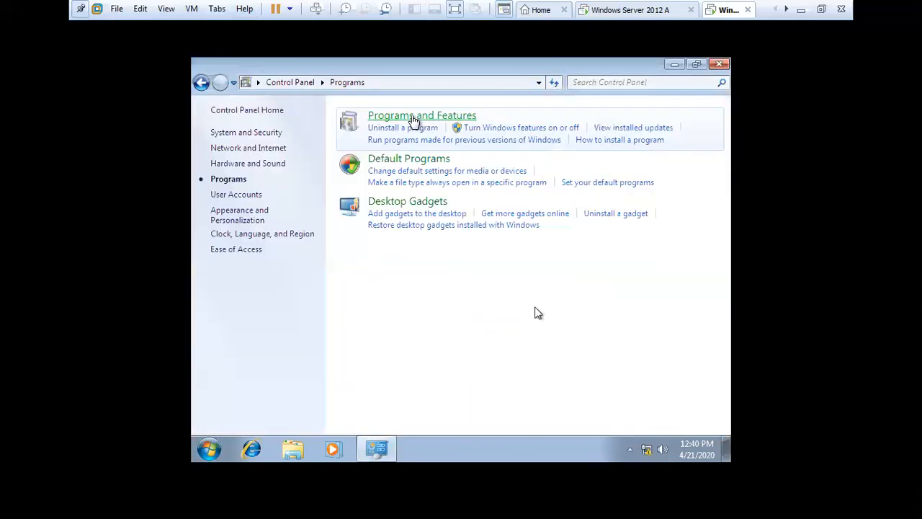
{"action": "left_click", "coordinate": [414, 117]}
{"action": "left_click", "coordinate": [225, 181]}
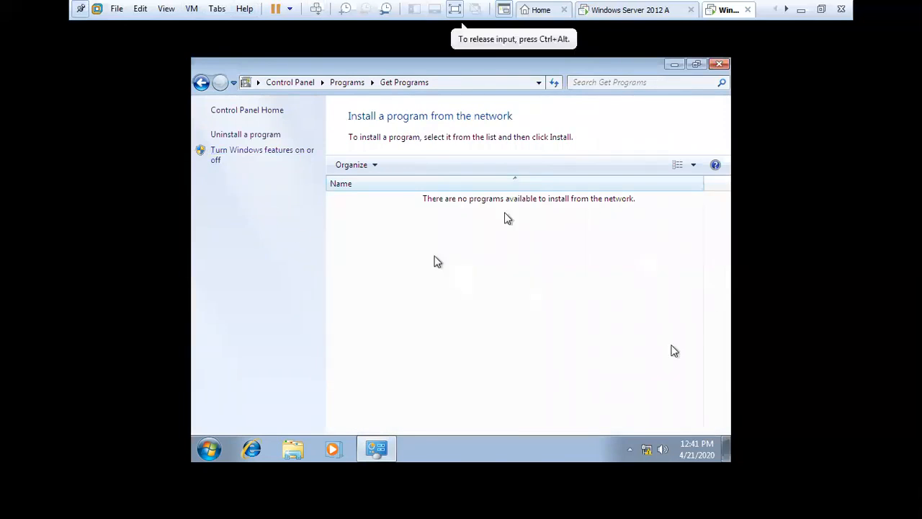
{"action": "left_click", "coordinate": [720, 64]}
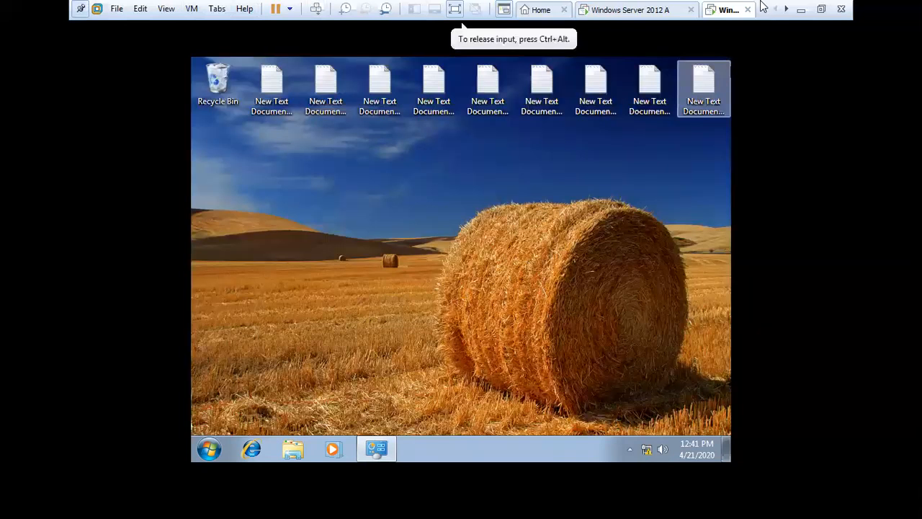
Step: Minimize the Windows 7 VM and return to the Windows Server 2012 virtual machine
{"action": "left_click", "coordinate": [799, 10]}
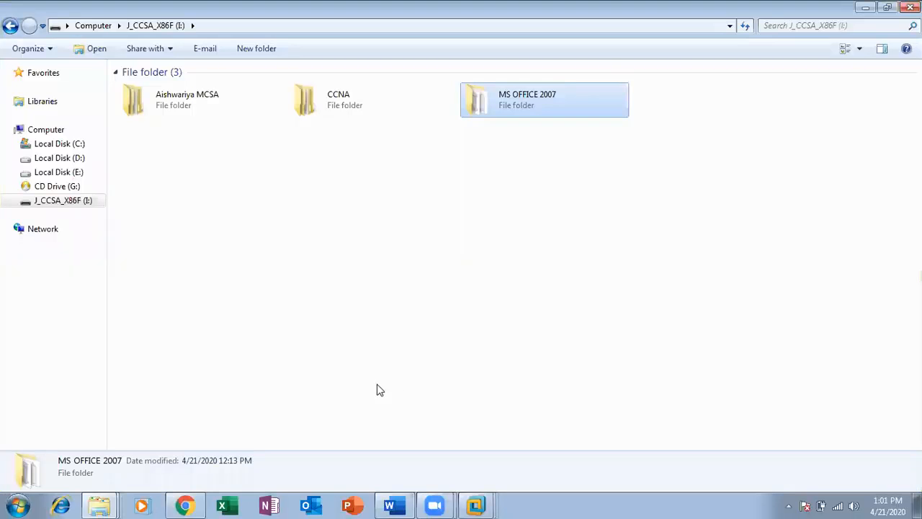
{"action": "left_click", "coordinate": [407, 392]}
{"action": "mouse_move", "coordinate": [479, 502]}
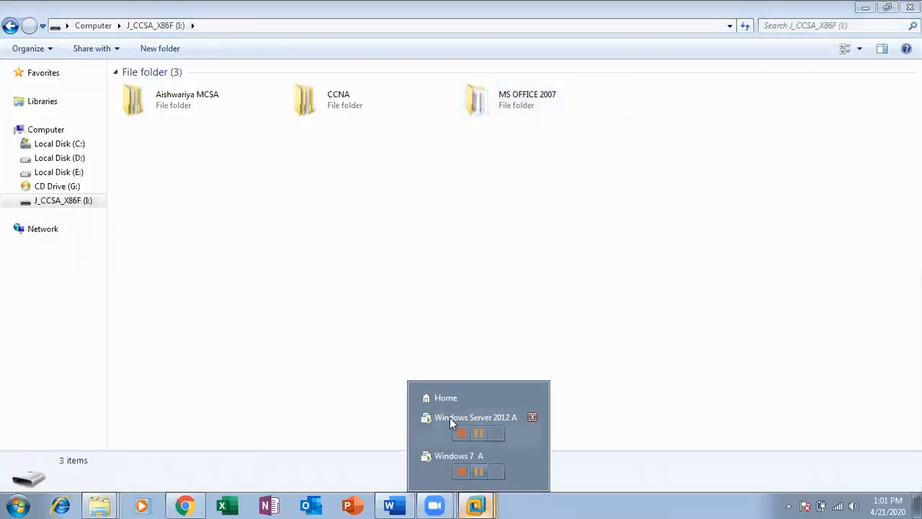
{"action": "left_click", "coordinate": [430, 431]}
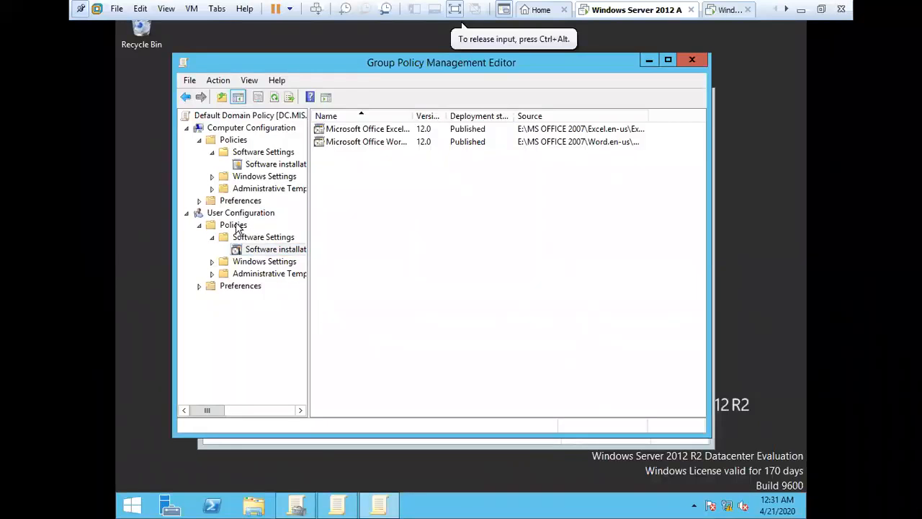
Step: Widen the Name column to show Excel MUI (English) 2007 and Word MUI (English) 2007 as Published
{"action": "right_click", "coordinate": [295, 252]}
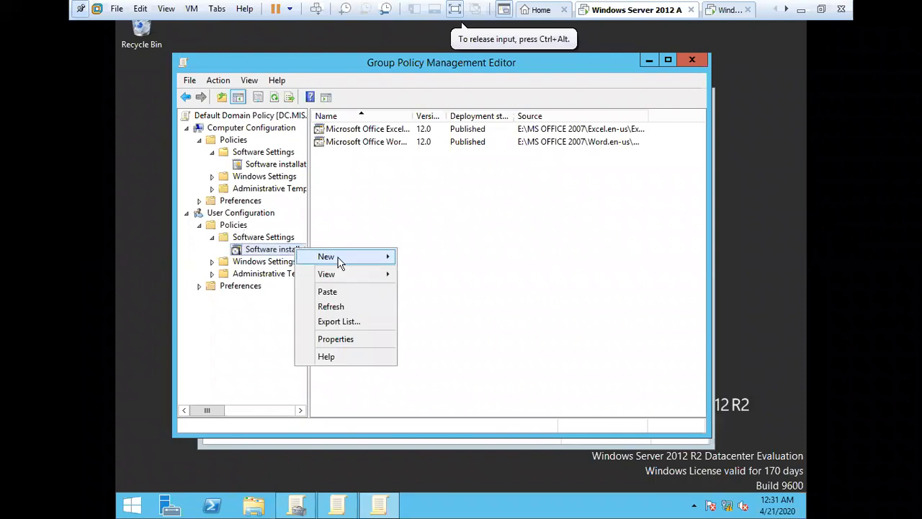
{"action": "left_click", "coordinate": [392, 192]}
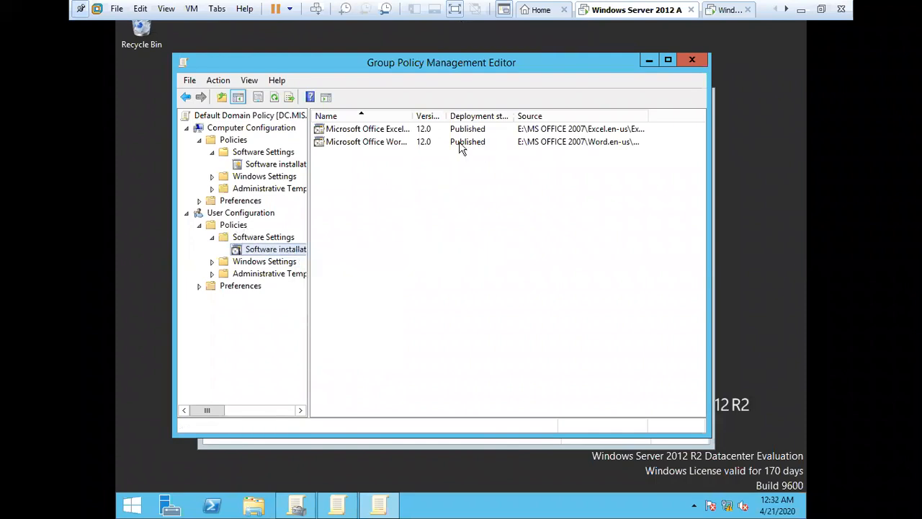
{"action": "left_click_drag", "start_coordinate": [414, 116], "coordinate": [497, 130]}
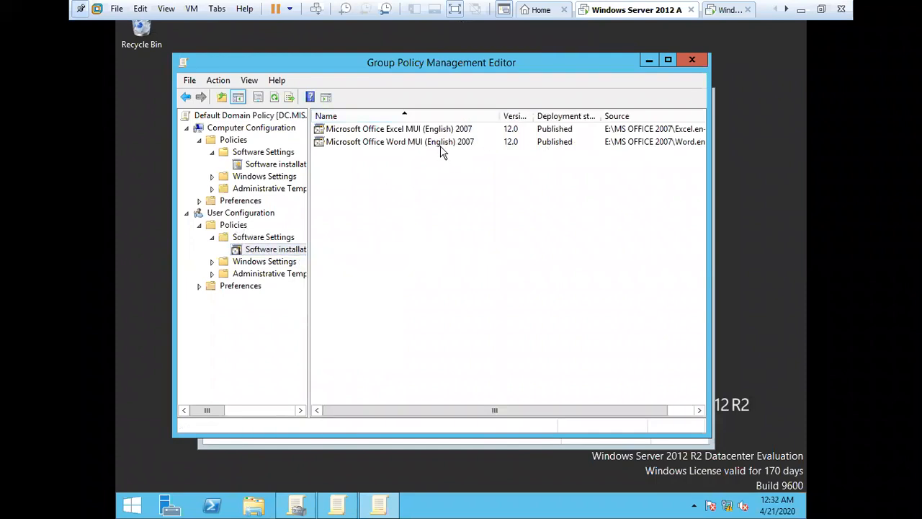
{"action": "left_click", "coordinate": [407, 133]}
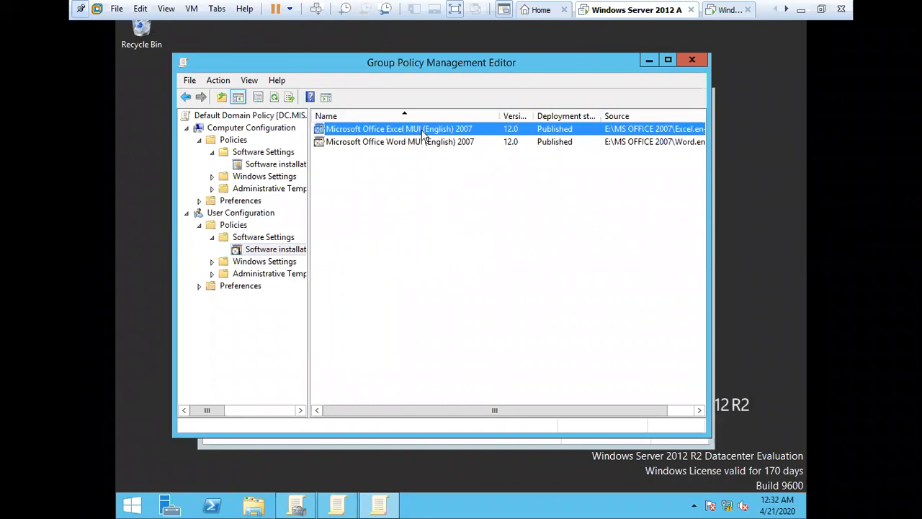
{"action": "left_click", "coordinate": [384, 143]}
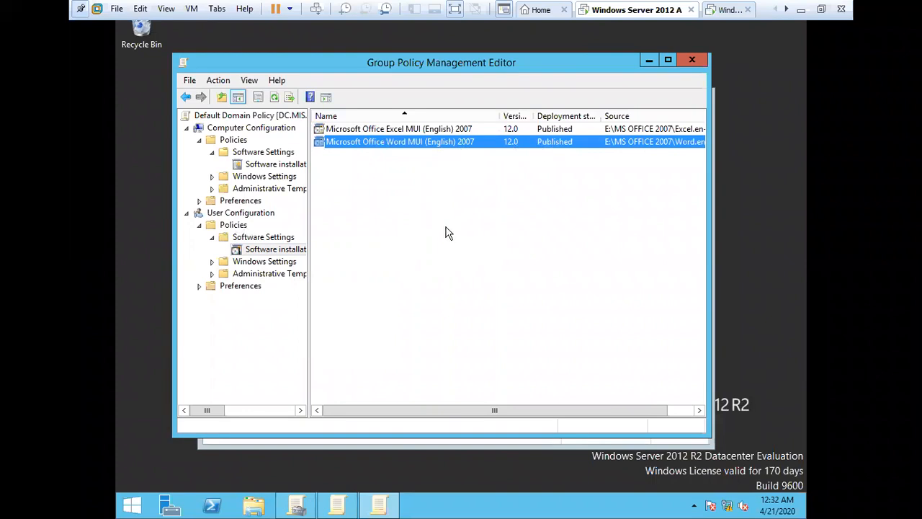
{"action": "key", "text": "super+r"}
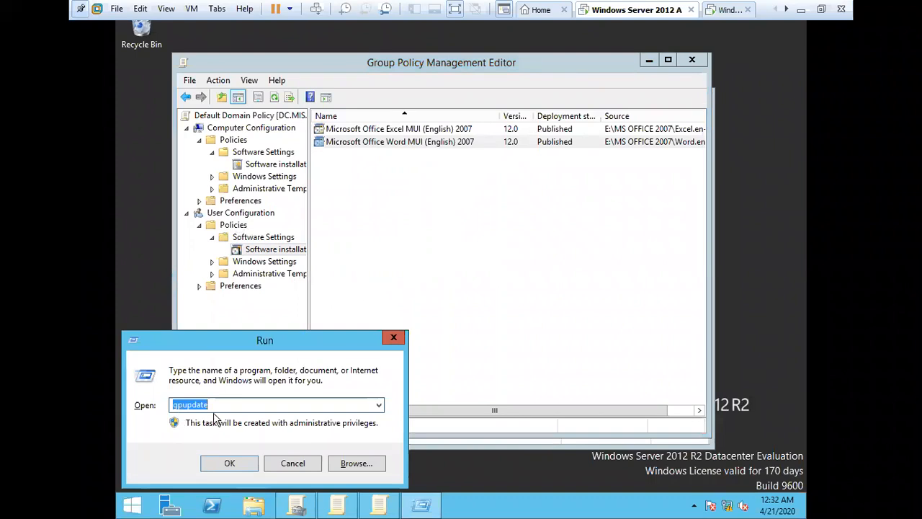
Step: Run gpupdate three times from the Run prompt to refresh Group Policy on the server
{"action": "key", "text": "Return"}
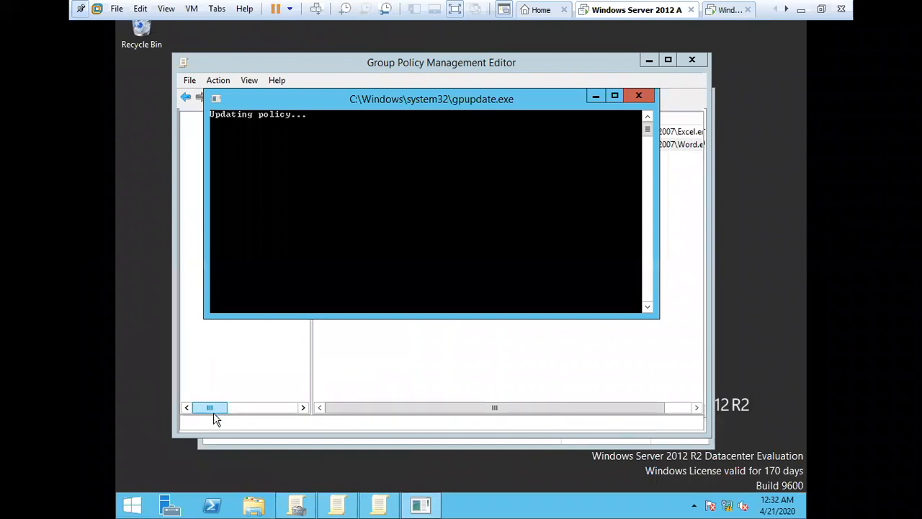
{"action": "key", "text": "super+r"}
{"action": "key", "text": "Return"}
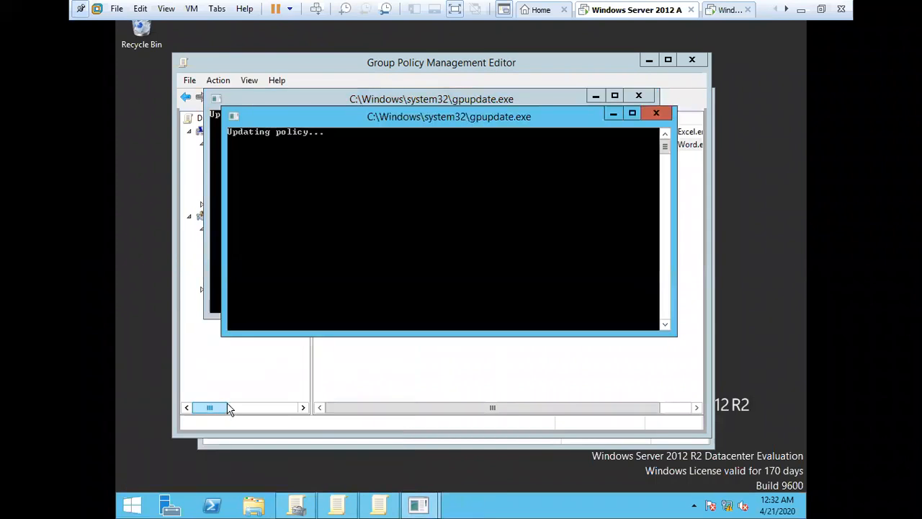
{"action": "key", "text": "super+r"}
{"action": "key", "text": "Return"}
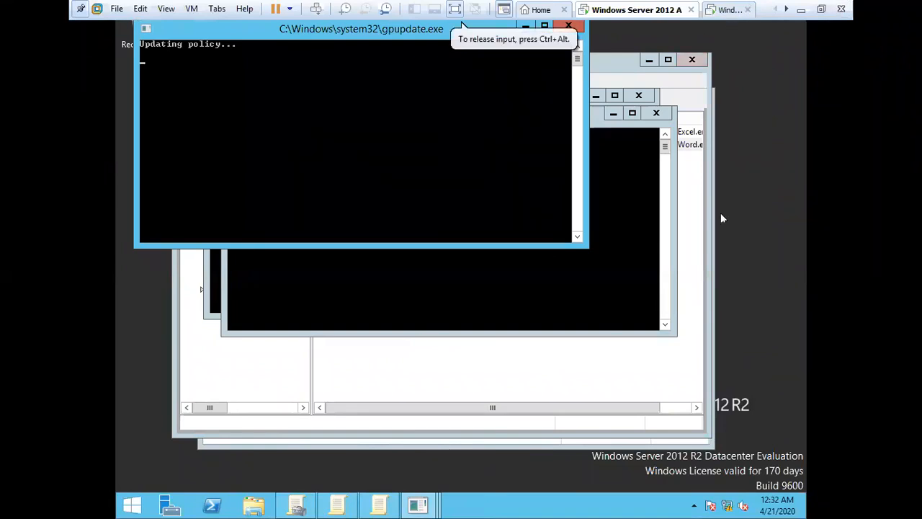
{"action": "left_click", "coordinate": [490, 433]}
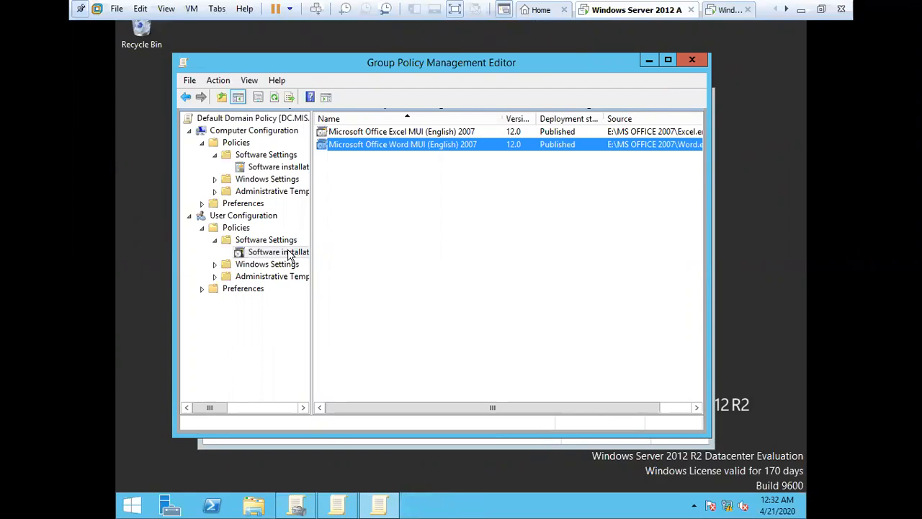
{"action": "left_click", "coordinate": [727, 10]}
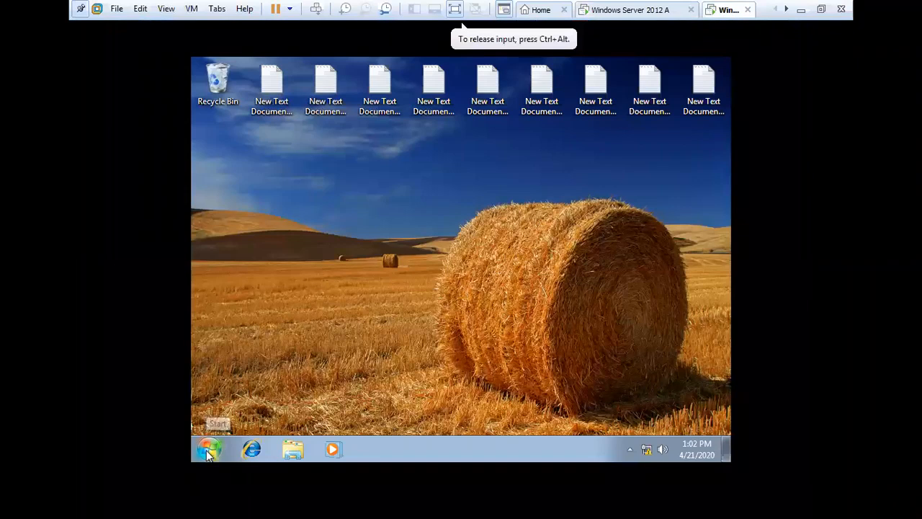
Step: Log off Windows 7 and sign back in via Other User as a second domain user
{"action": "left_click", "coordinate": [456, 353]}
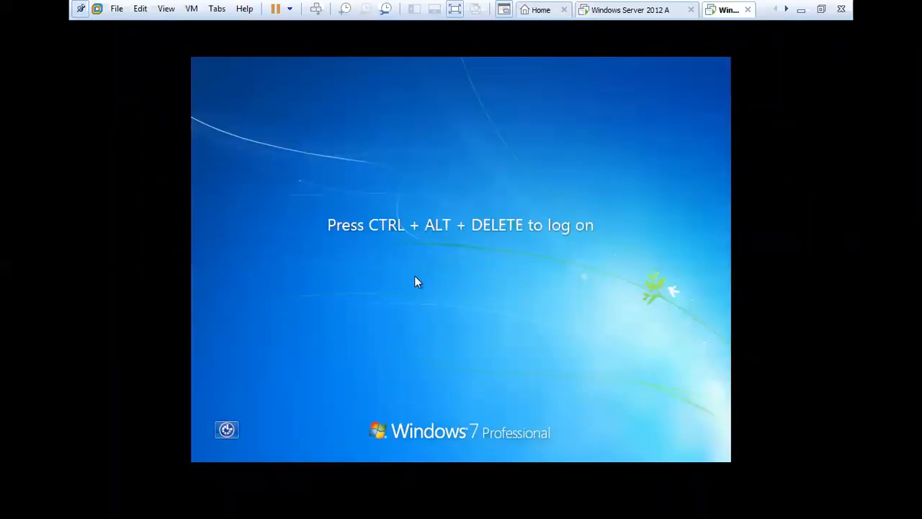
{"action": "left_click", "coordinate": [317, 10]}
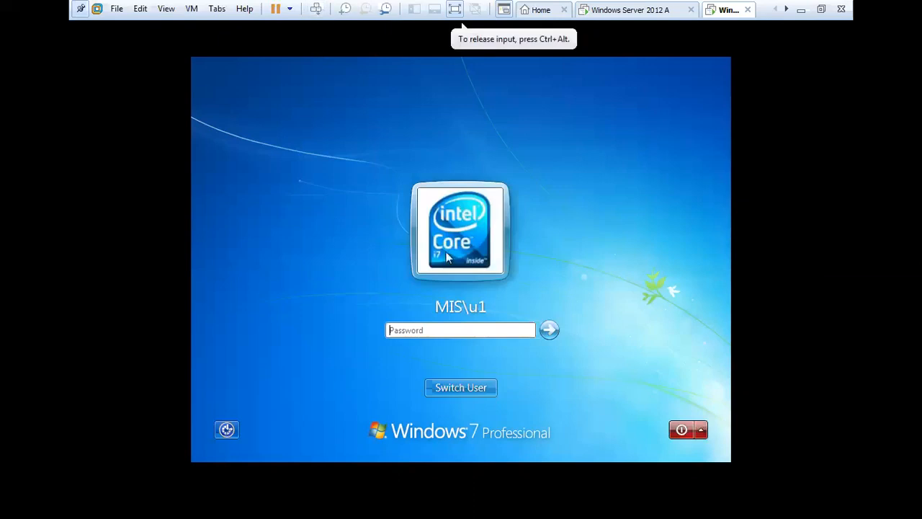
{"action": "left_click", "coordinate": [459, 389]}
{"action": "left_click", "coordinate": [506, 310]}
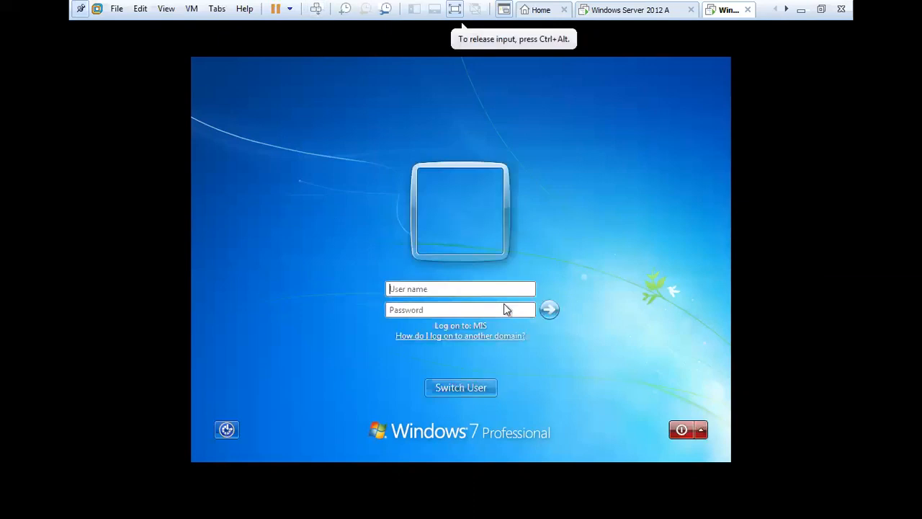
{"action": "left_click", "coordinate": [441, 288]}
{"action": "type", "text": "u2"}
{"action": "key", "text": "Tab"}
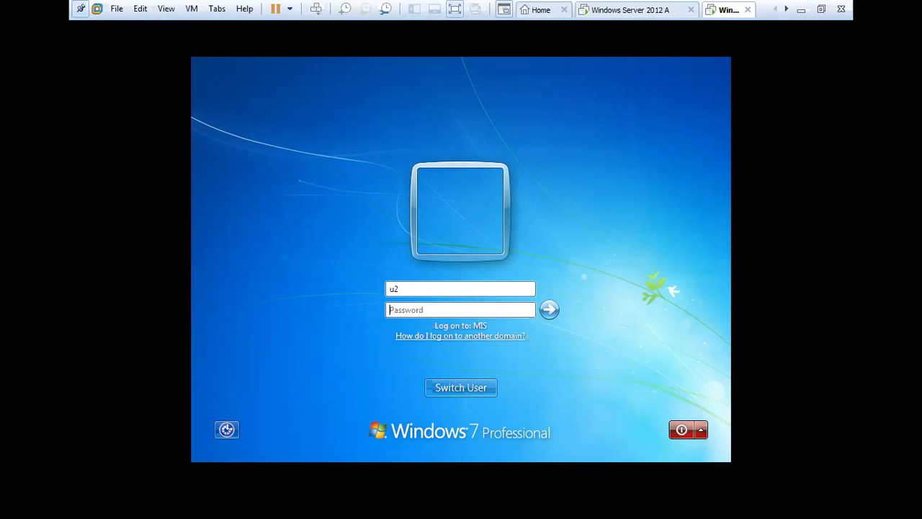
{"action": "type", "text": "1234"}
{"action": "key", "text": "Return"}
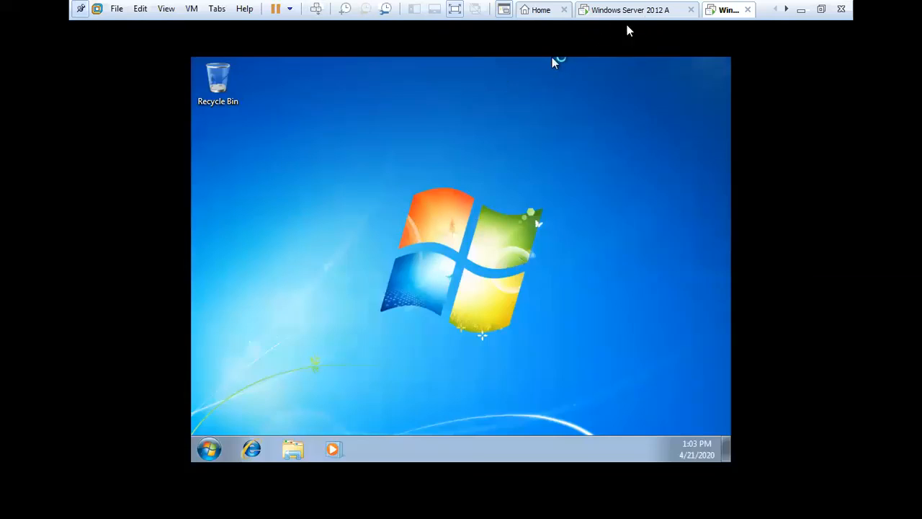
Step: Open Get Programs in Control Panel and select the Word MUI (English) 2007 network package
{"action": "left_click", "coordinate": [529, 137]}
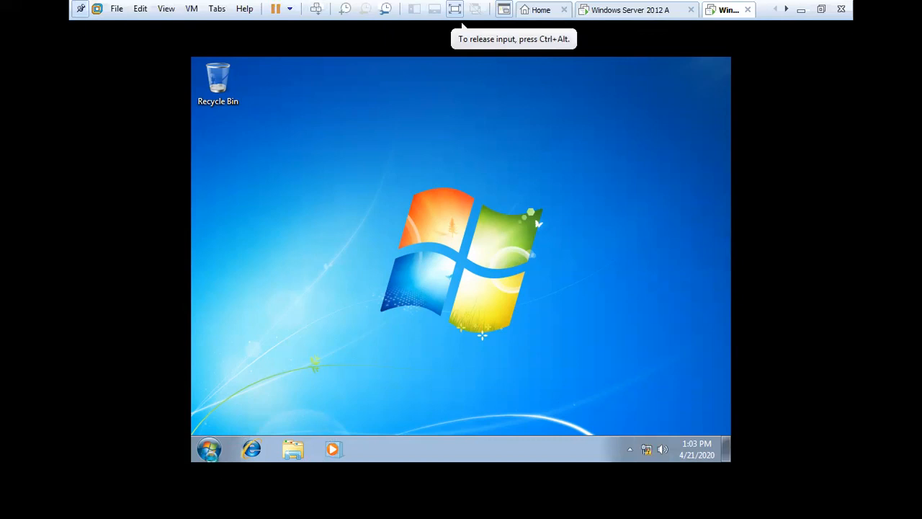
{"action": "left_click", "coordinate": [209, 449]}
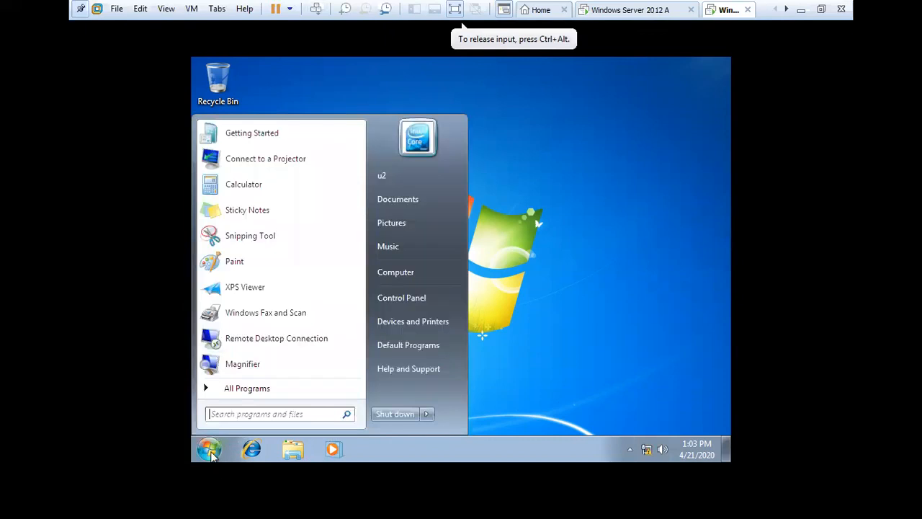
{"action": "left_click", "coordinate": [396, 299]}
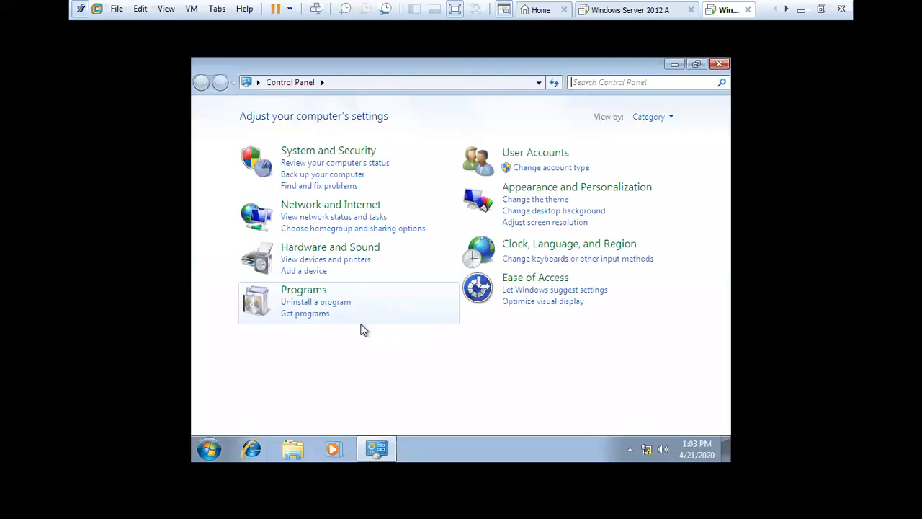
{"action": "left_click", "coordinate": [303, 290]}
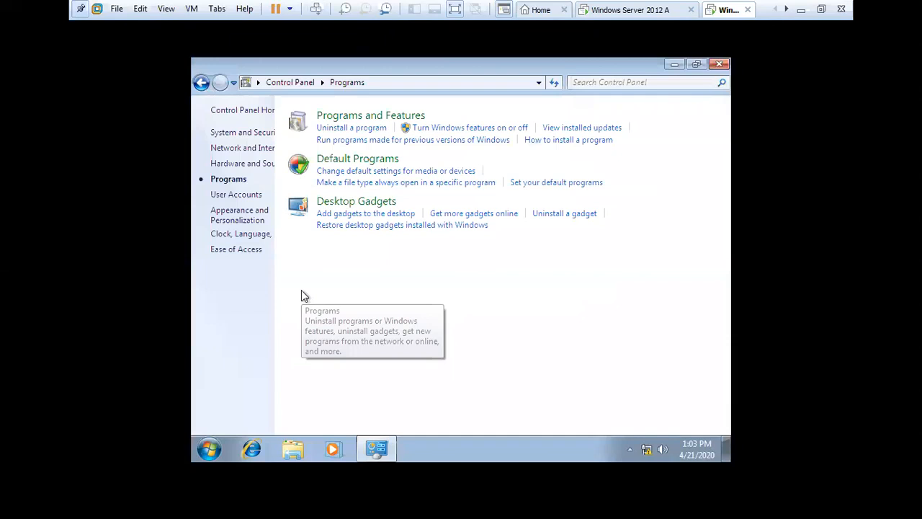
{"action": "left_click", "coordinate": [419, 118]}
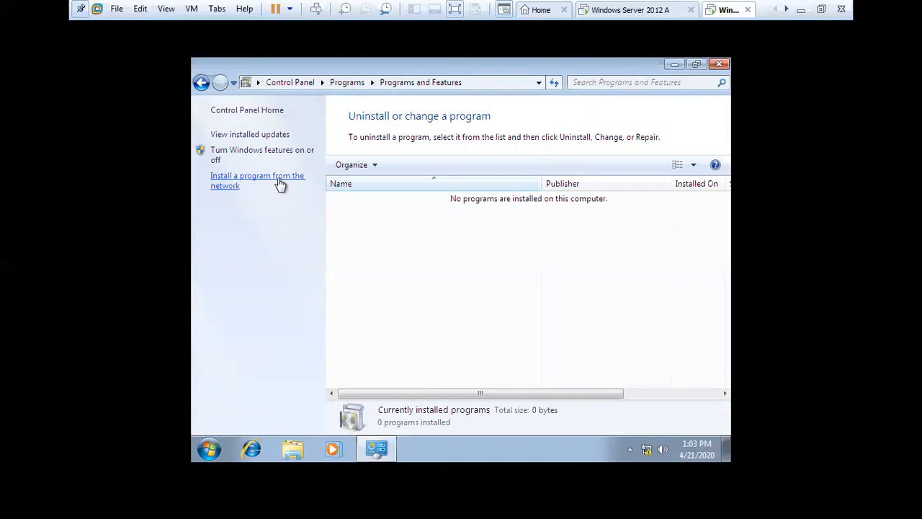
{"action": "left_click", "coordinate": [280, 185]}
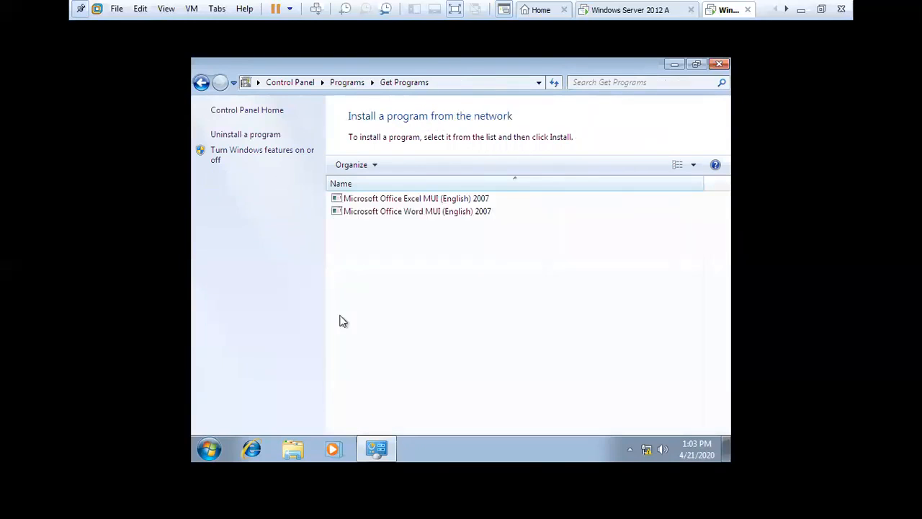
{"action": "left_click", "coordinate": [407, 199]}
{"action": "left_click", "coordinate": [412, 215]}
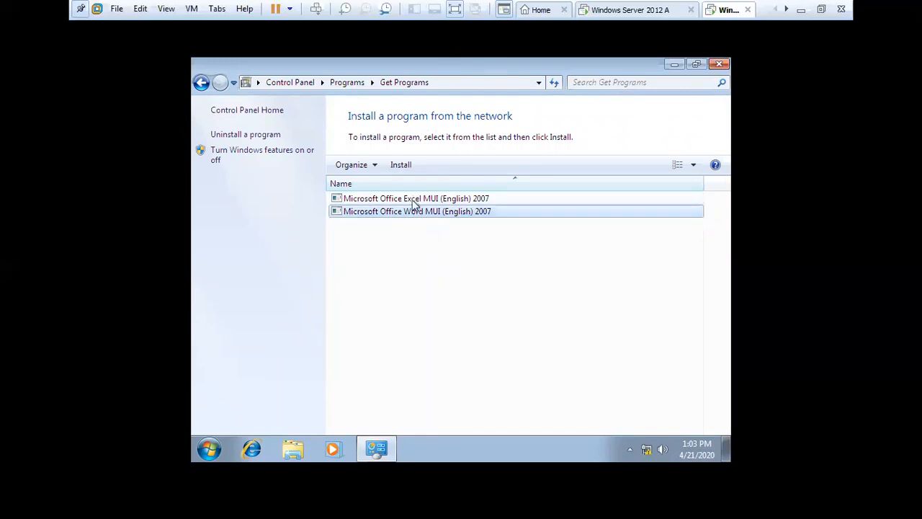
Step: Try installing Word MUI 2007, dismiss the insert-disk and source errors, and close Get Programs
{"action": "left_click", "coordinate": [403, 165]}
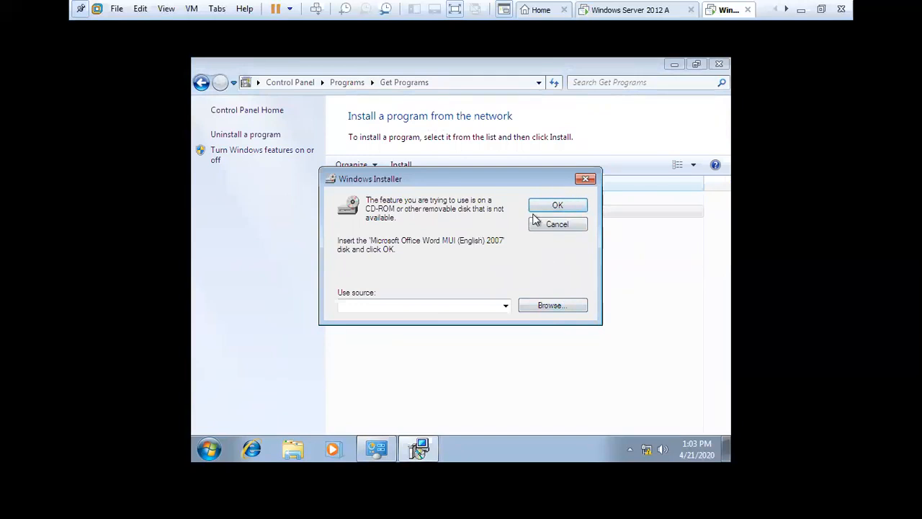
{"action": "left_click", "coordinate": [588, 181]}
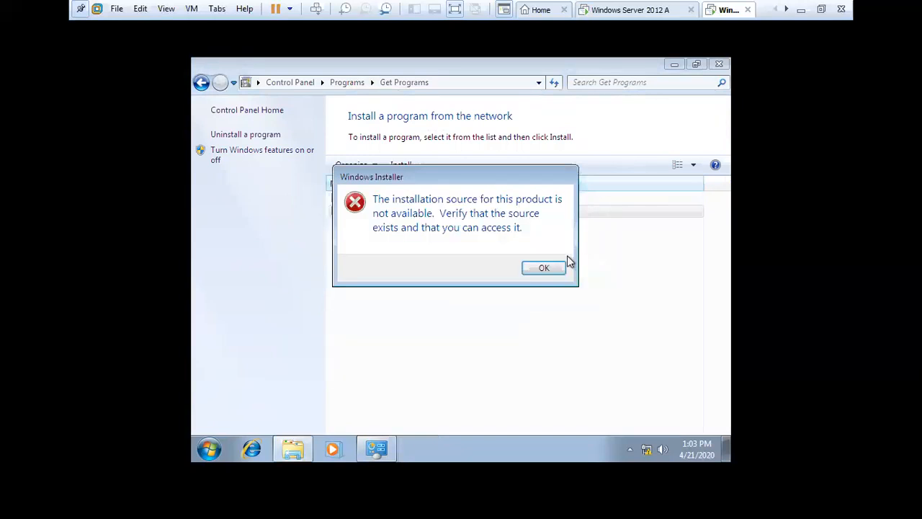
{"action": "left_click", "coordinate": [552, 268]}
{"action": "left_click", "coordinate": [612, 260]}
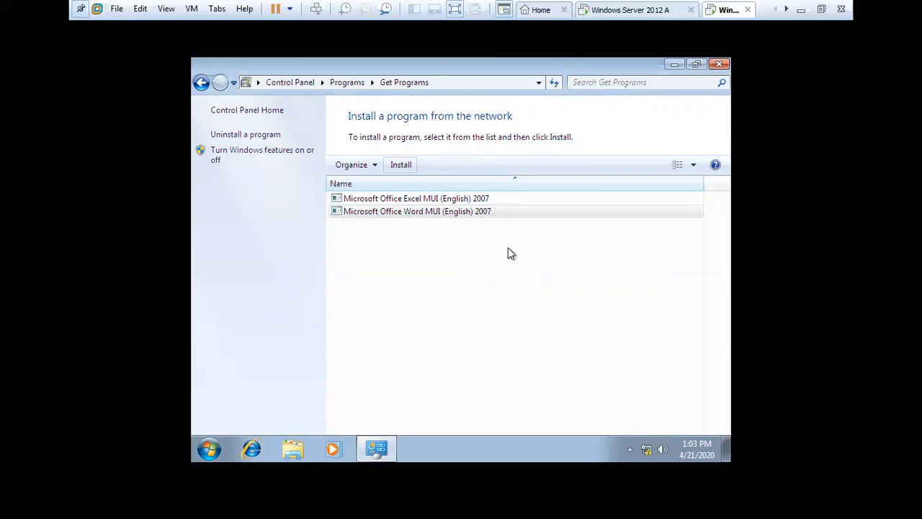
{"action": "left_click", "coordinate": [725, 67]}
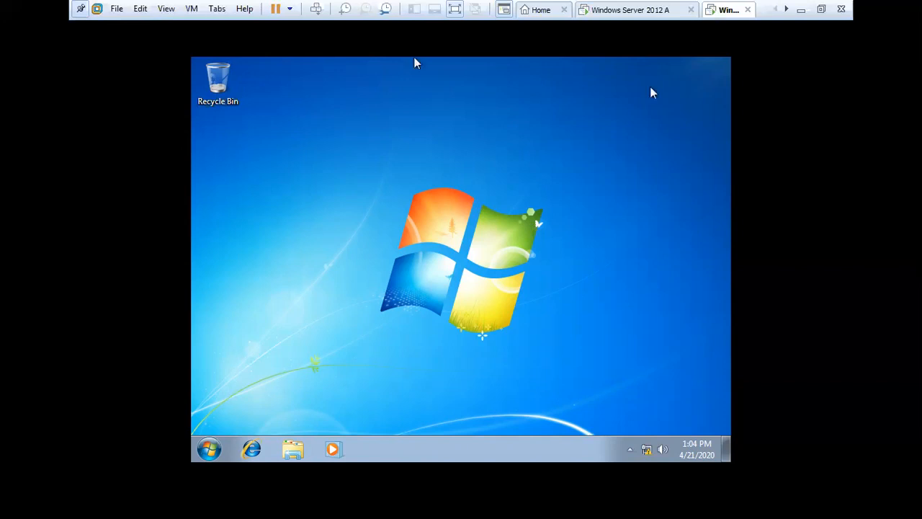
Step: On the server, browse computer Software installation, Windows Settings and Scripts, expanding Security Settings
{"action": "left_click", "coordinate": [618, 12]}
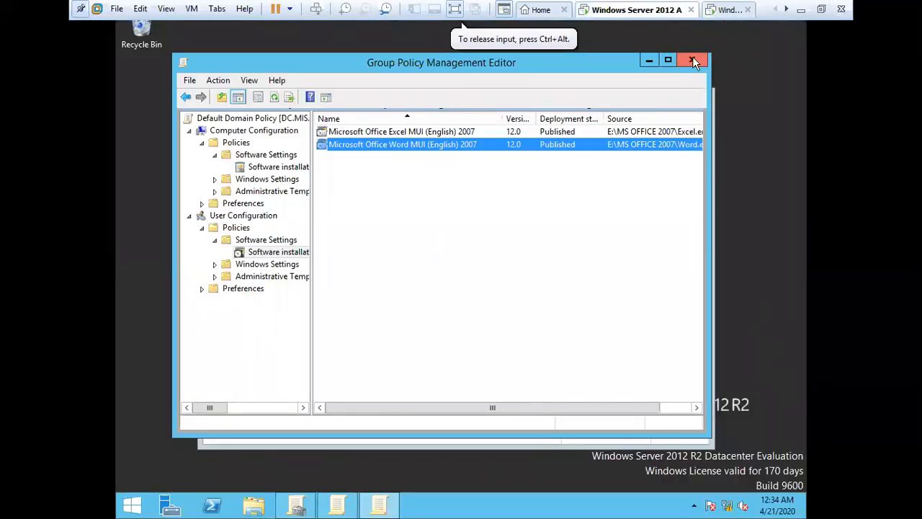
{"action": "left_click", "coordinate": [278, 167]}
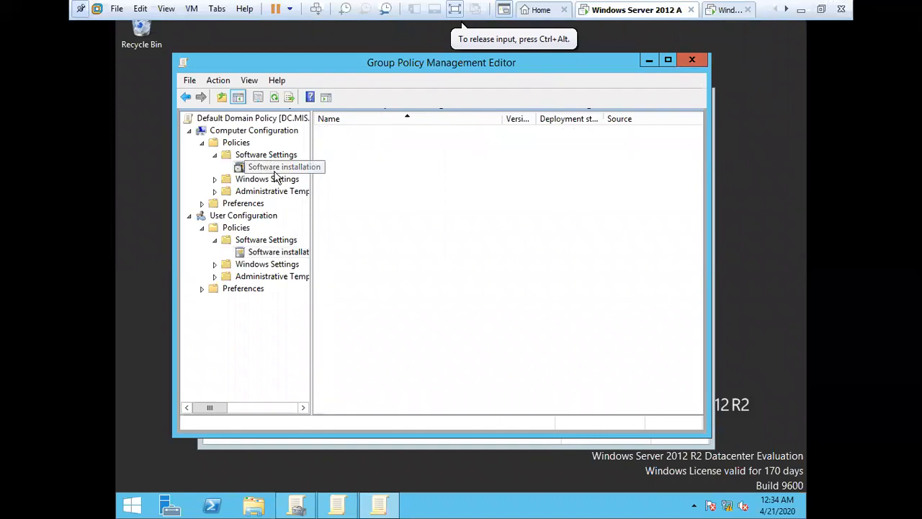
{"action": "left_click", "coordinate": [220, 182]}
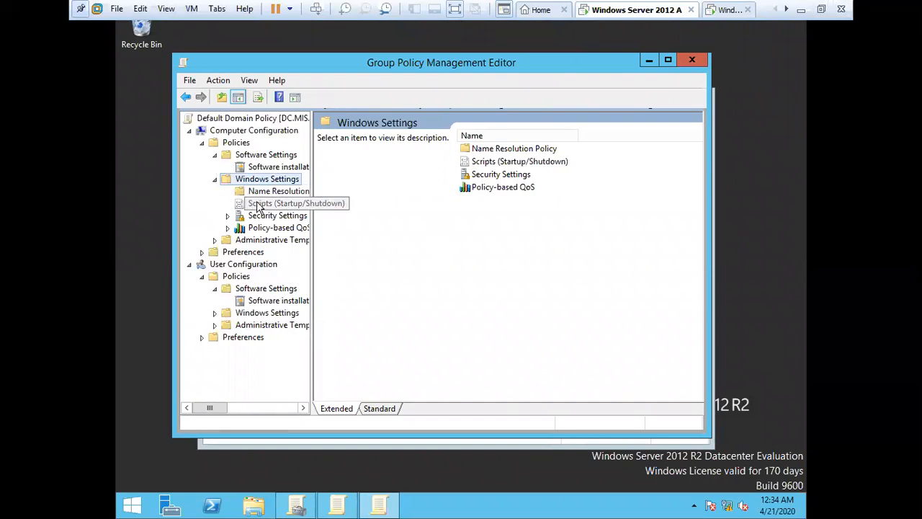
{"action": "left_click", "coordinate": [260, 206]}
{"action": "left_click", "coordinate": [227, 217]}
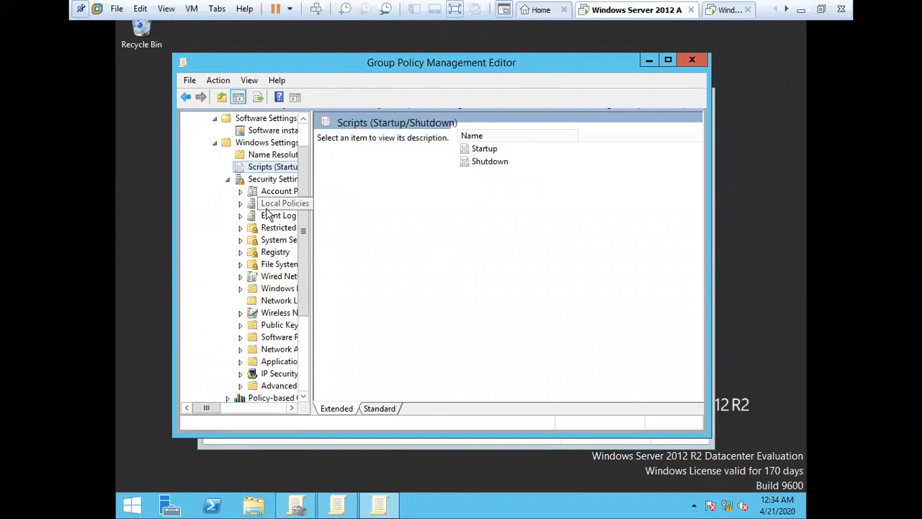
{"action": "left_click_drag", "start_coordinate": [309, 209], "coordinate": [429, 220]}
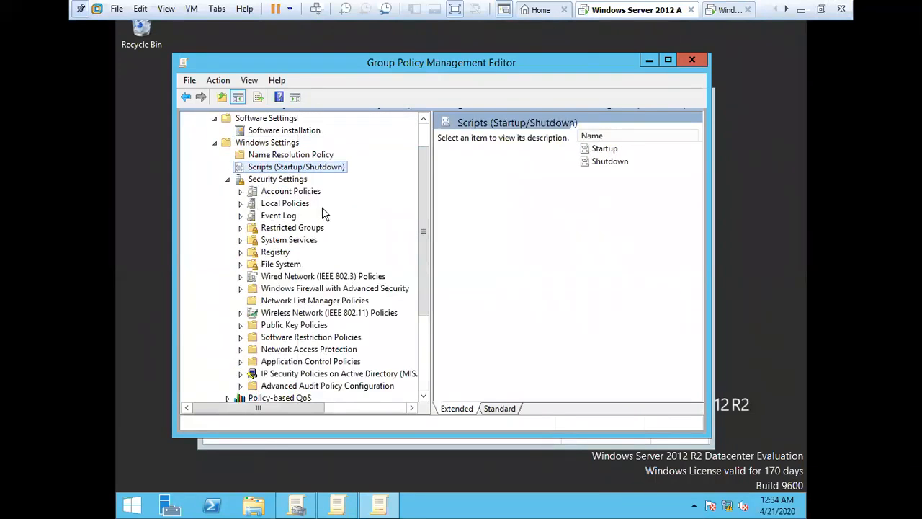
Step: Expand Account Policies to show Password, Account Lockout and Kerberos policies, then close the editor
{"action": "left_click", "coordinate": [278, 191]}
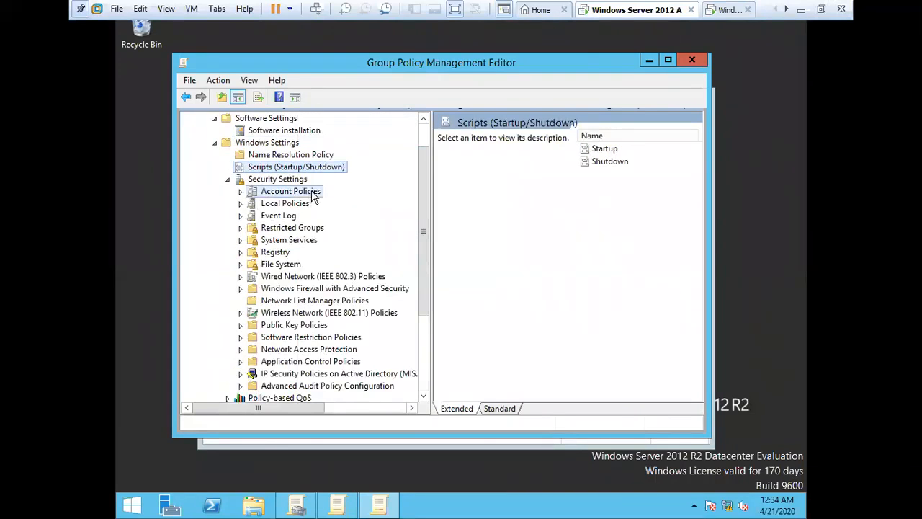
{"action": "left_click", "coordinate": [247, 193]}
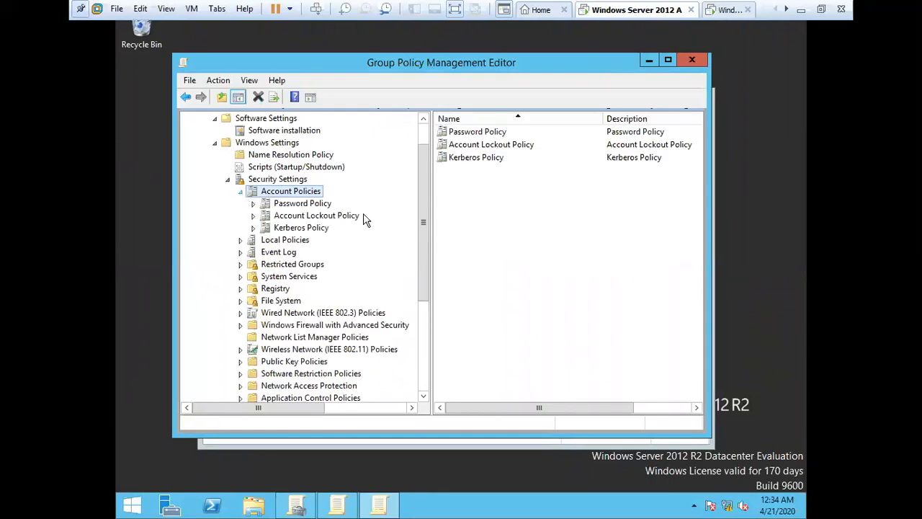
{"action": "left_click", "coordinate": [241, 192]}
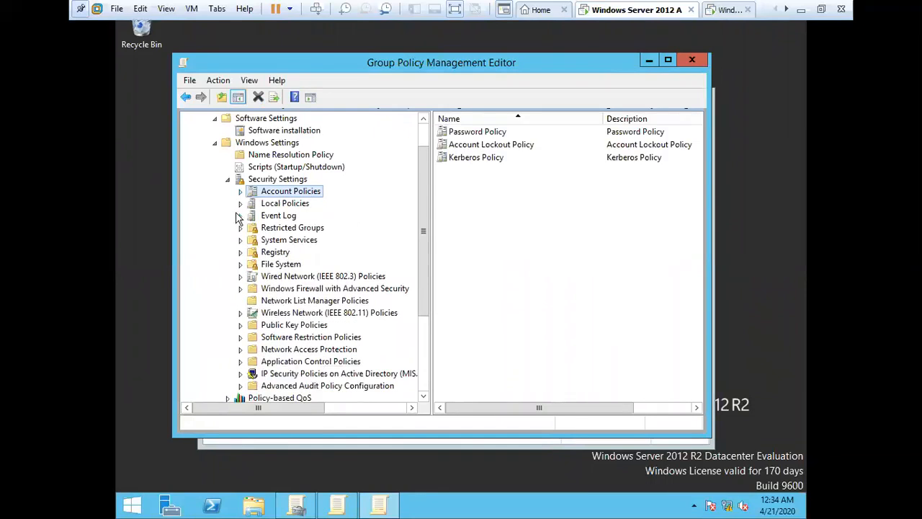
{"action": "left_click", "coordinate": [241, 191]}
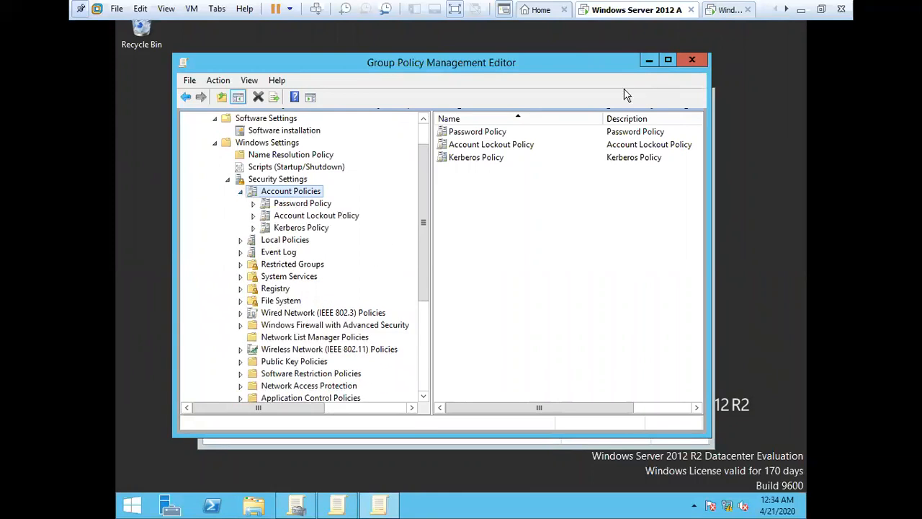
{"action": "left_click", "coordinate": [693, 60]}
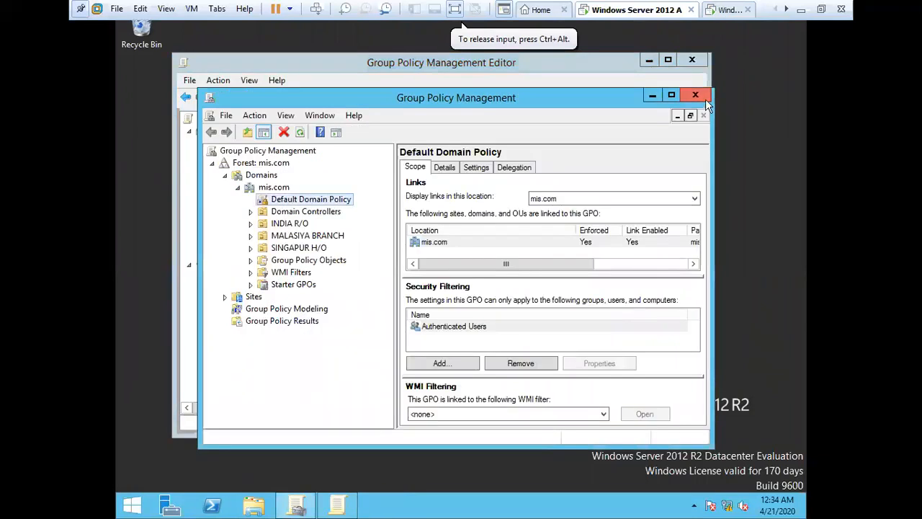
Step: Close both Group Policy windows and shut down the Windows 7 client VM
{"action": "left_click", "coordinate": [706, 99]}
{"action": "left_click", "coordinate": [696, 60]}
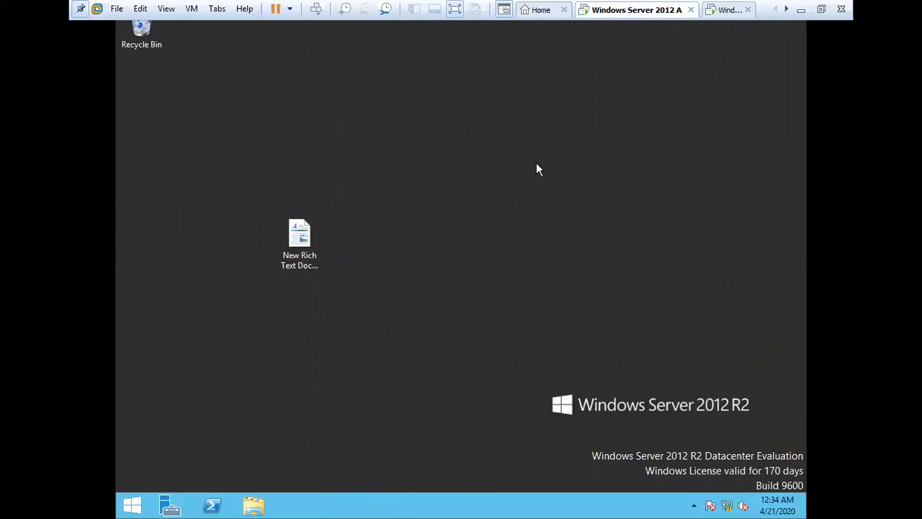
{"action": "left_click", "coordinate": [728, 14]}
{"action": "left_click", "coordinate": [680, 56]}
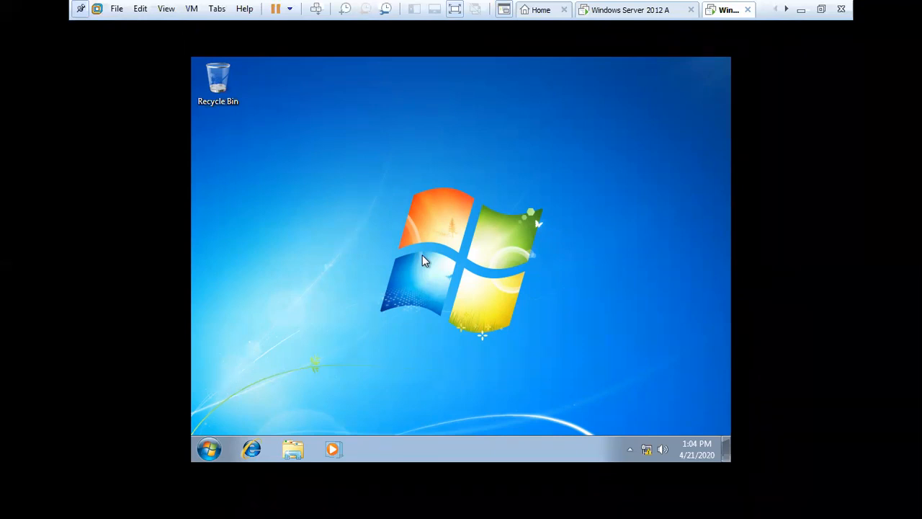
{"action": "key", "text": "alt+F4"}
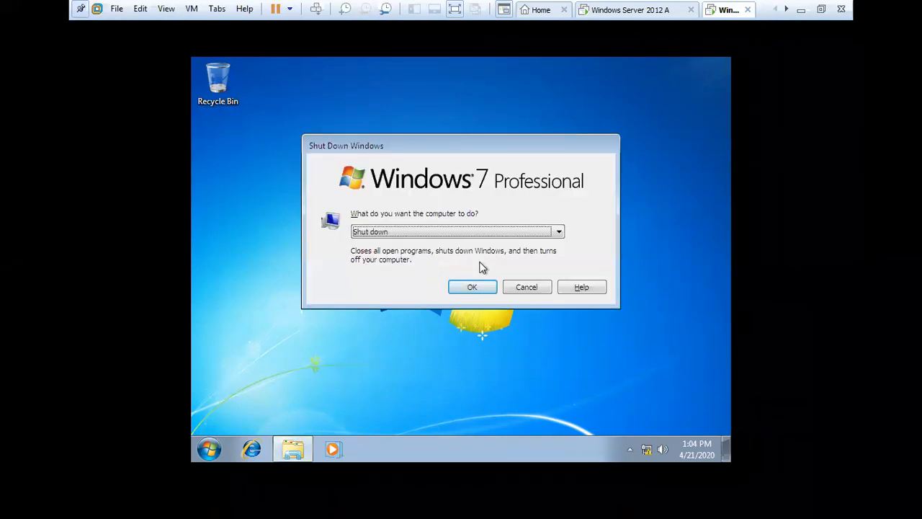
{"action": "left_click", "coordinate": [480, 289]}
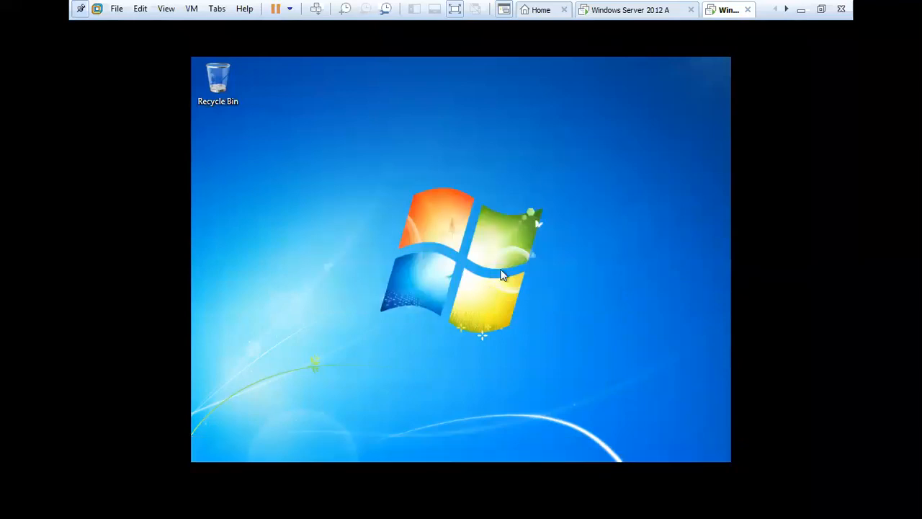
Step: Shut down the server, entering the shutdown comment 'hj'
{"action": "left_click", "coordinate": [638, 9]}
{"action": "left_click", "coordinate": [564, 229]}
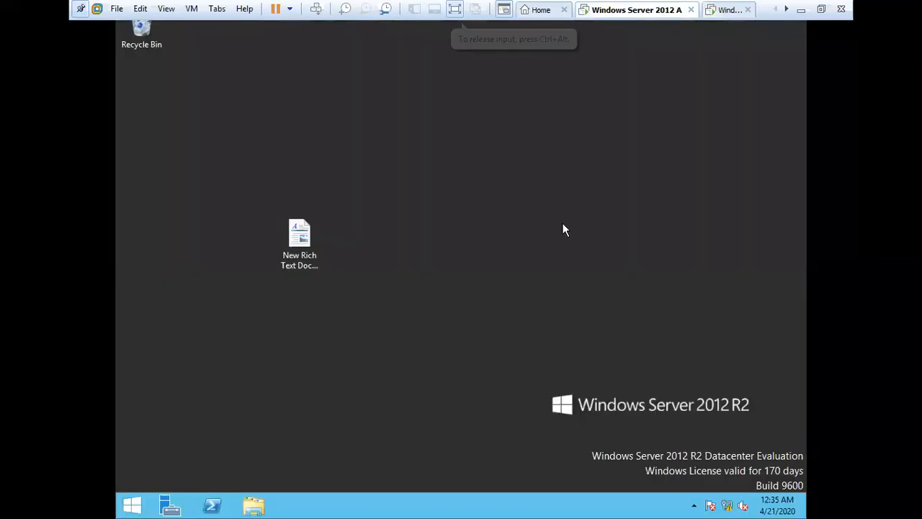
{"action": "key", "text": "alt+F4"}
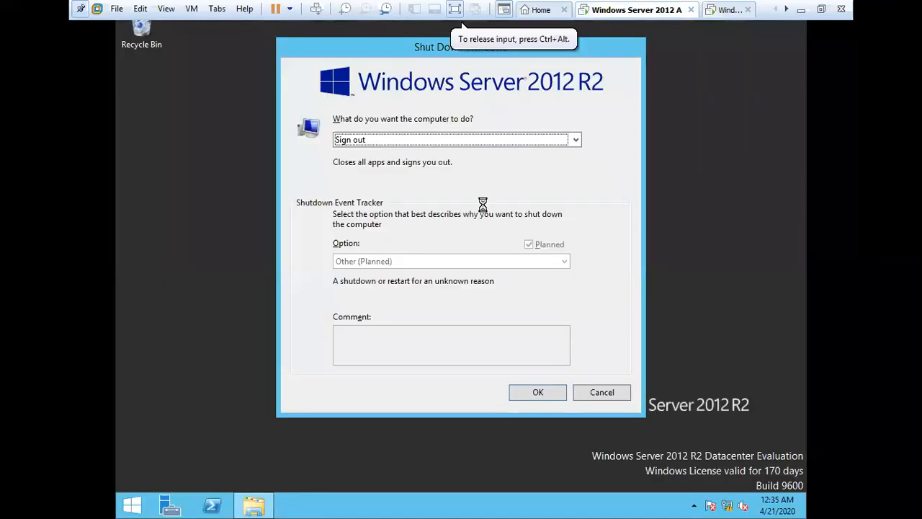
{"action": "left_click", "coordinate": [482, 145]}
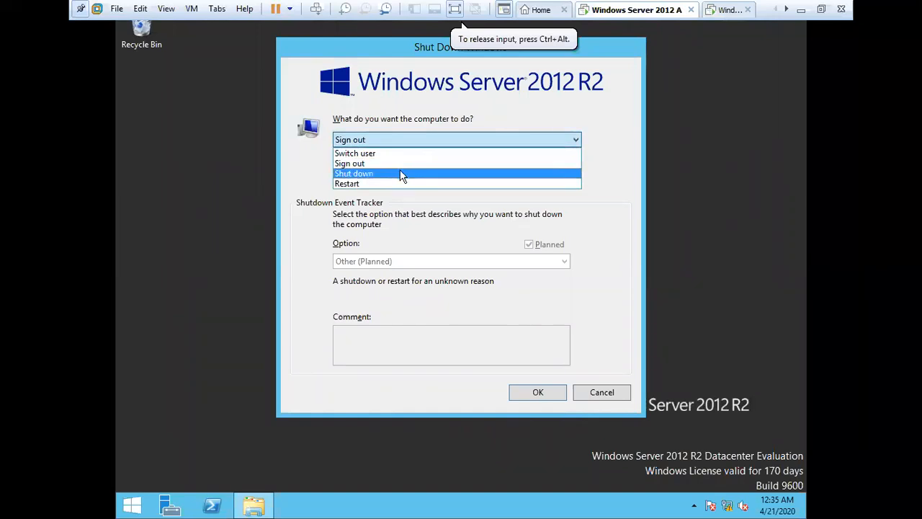
{"action": "left_click", "coordinate": [402, 174]}
{"action": "left_click", "coordinate": [439, 356]}
{"action": "type", "text": "hj"}
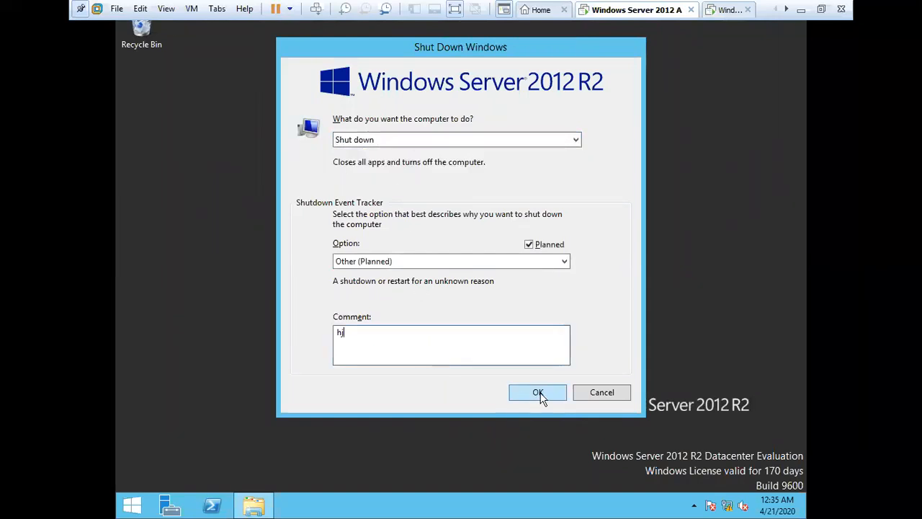
{"action": "left_click", "coordinate": [539, 393]}
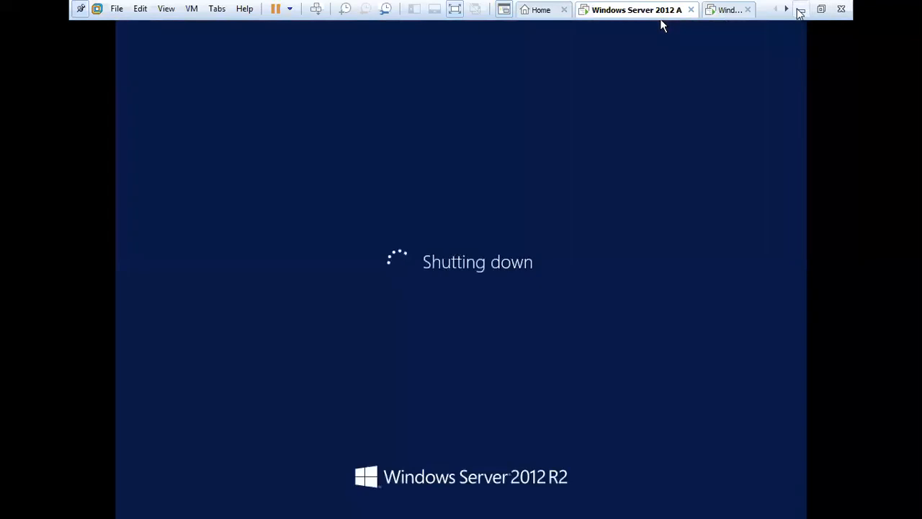